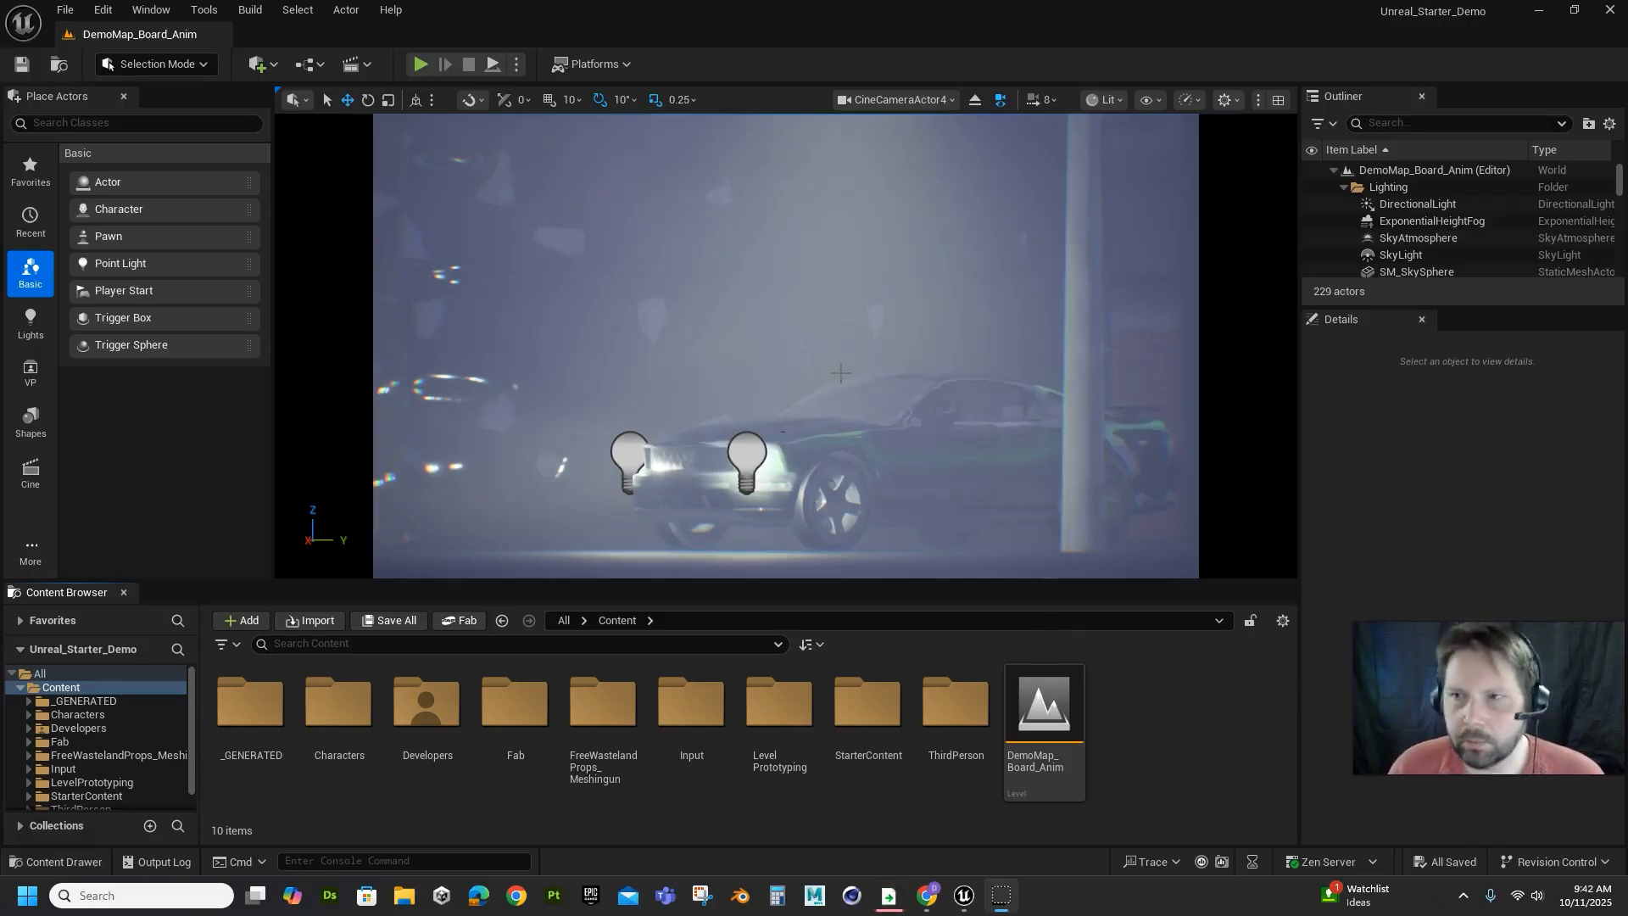
Filter the level's actors by "cin" and select CineCameraActor4.
click(771, 450)
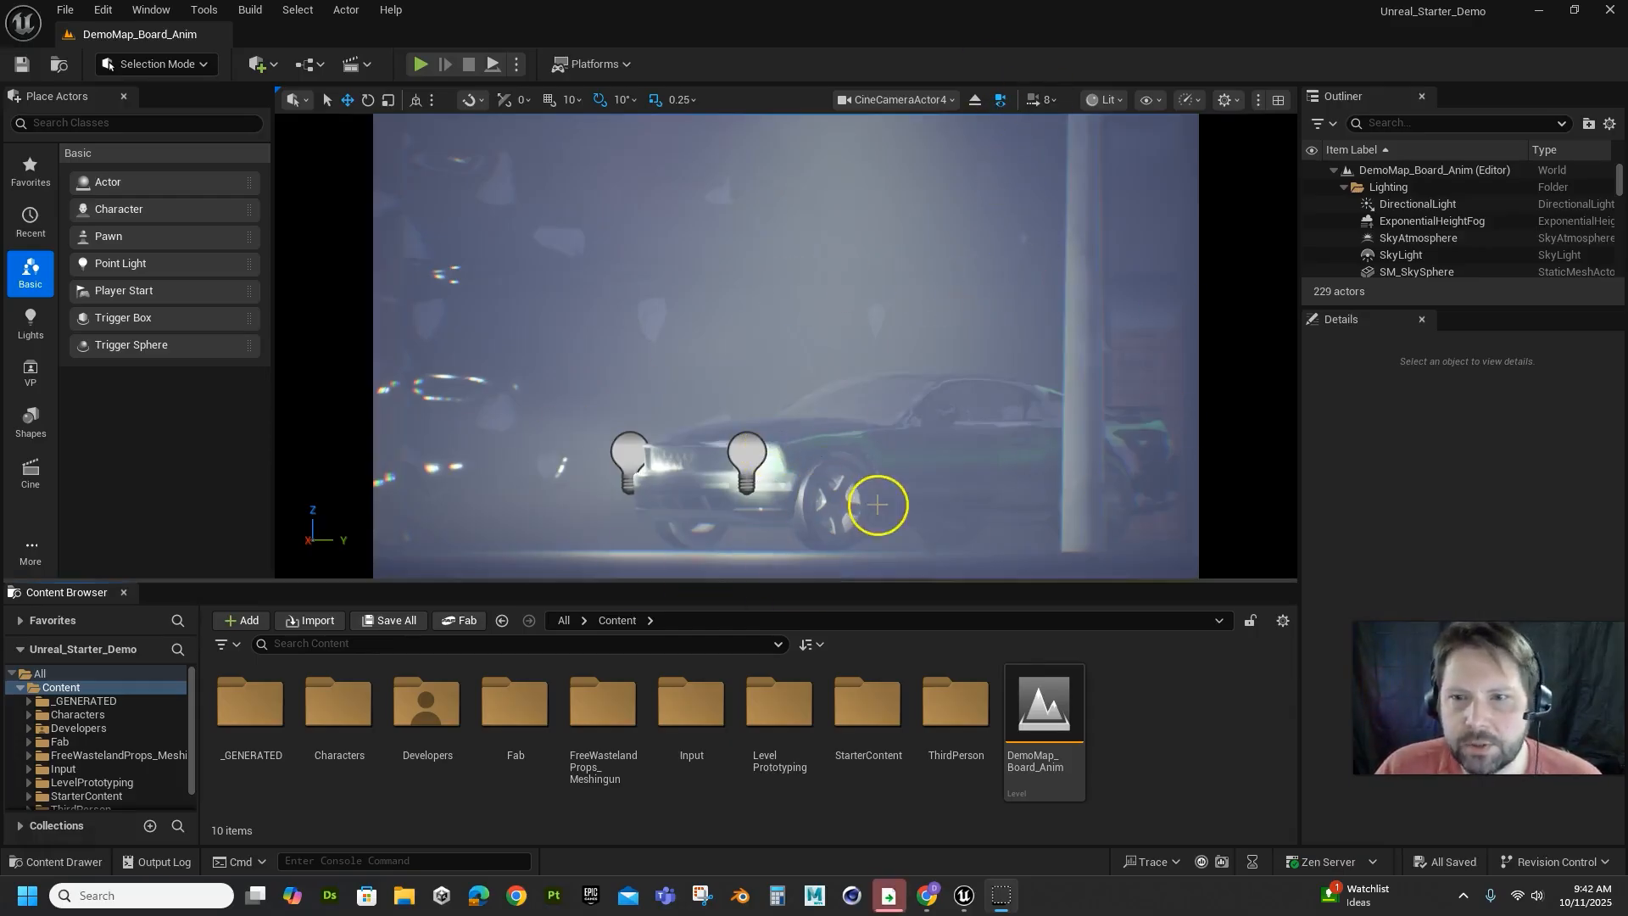
click(1398, 123)
text(cin)
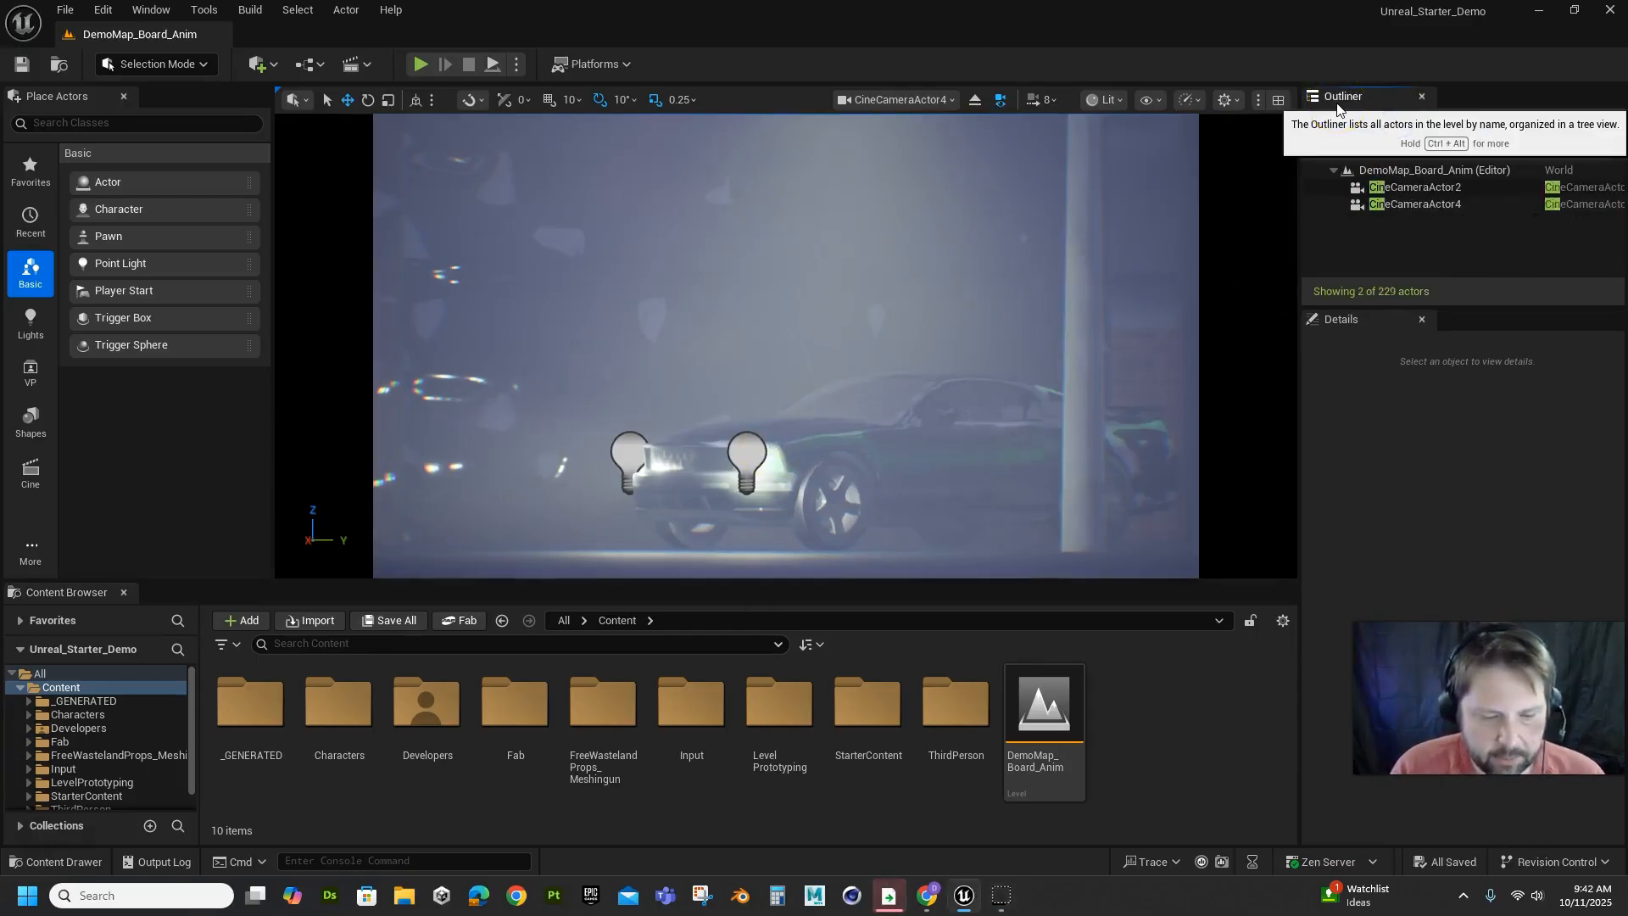
click(1402, 206)
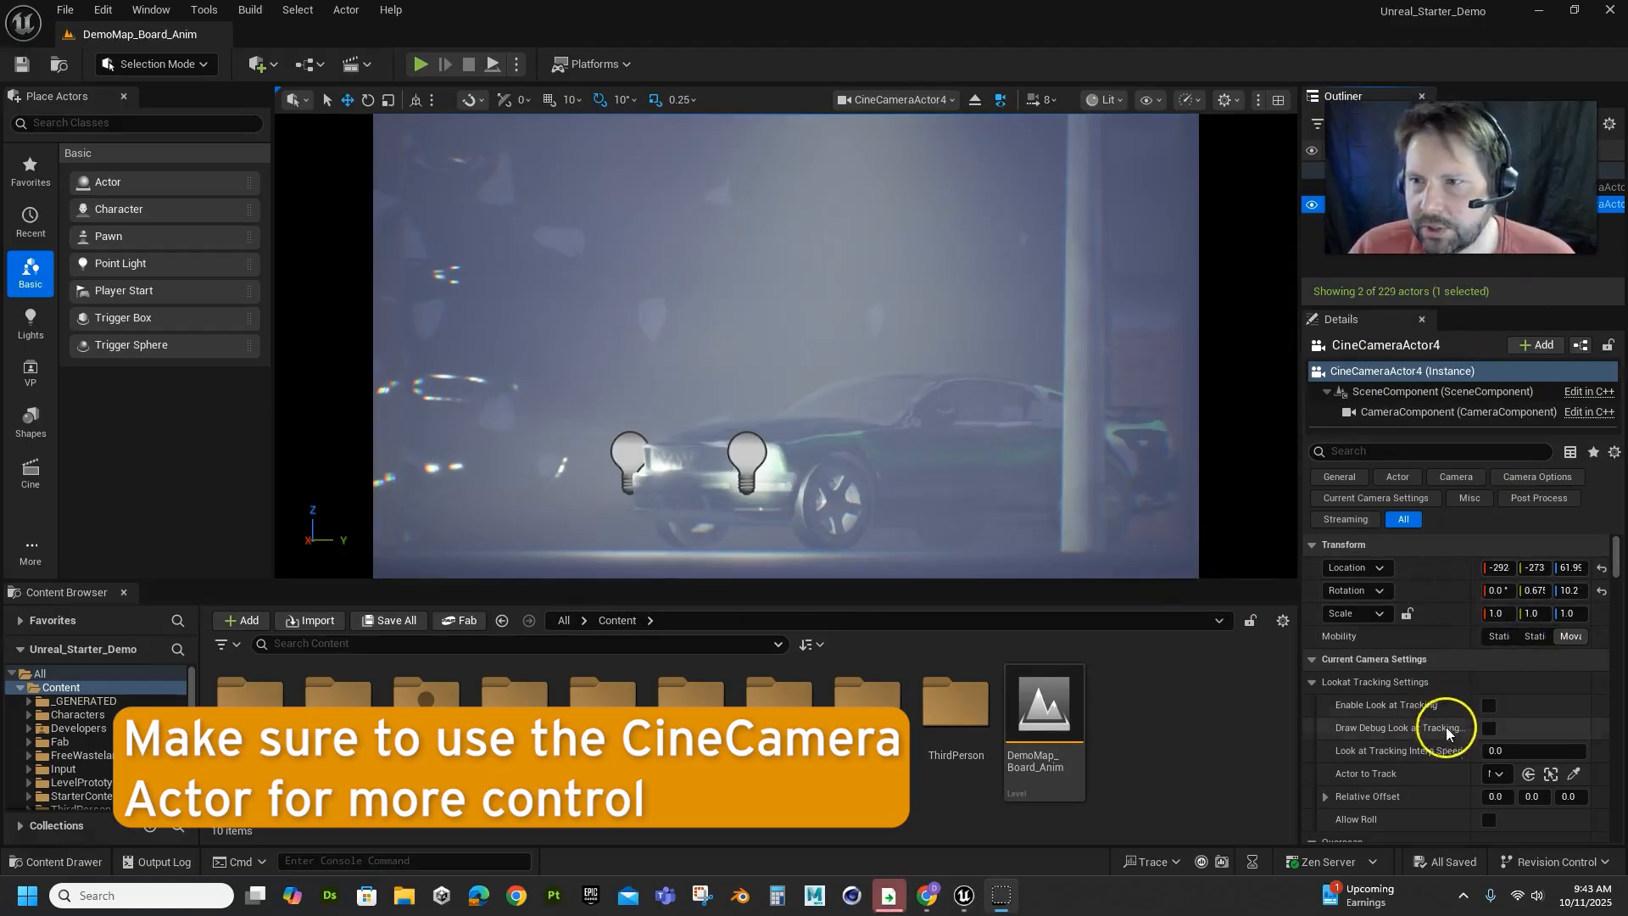
Examine CineCameraActor4's transform, look-at tracking, overscan and filmback settings.
scroll(1433, 724, down, 4)
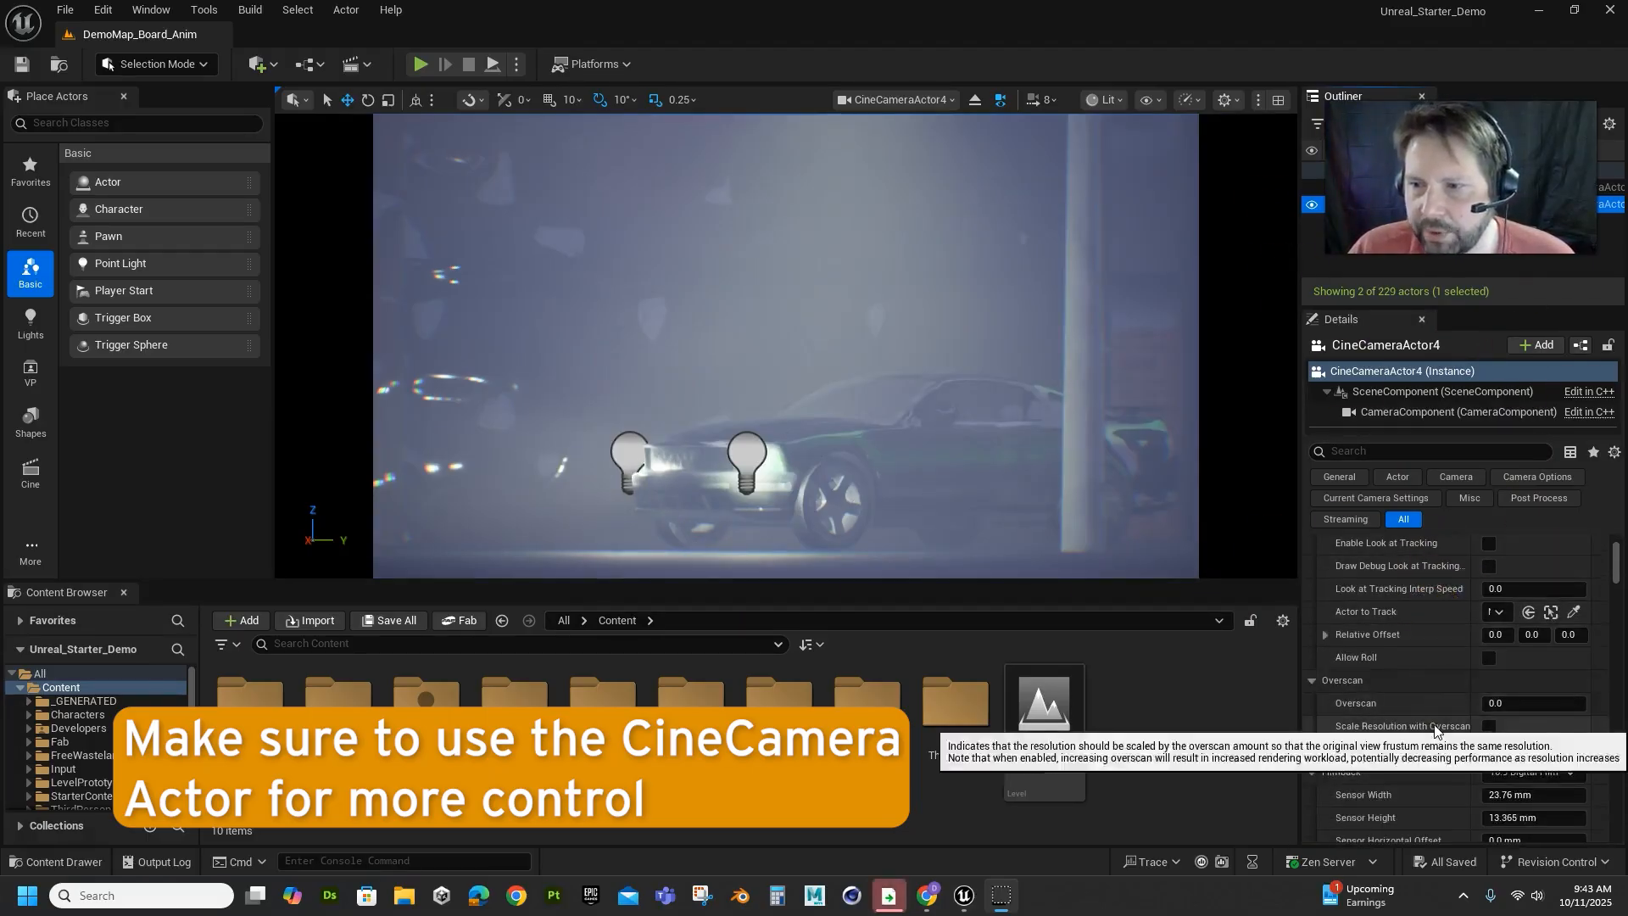
scroll(1416, 668, up, 1)
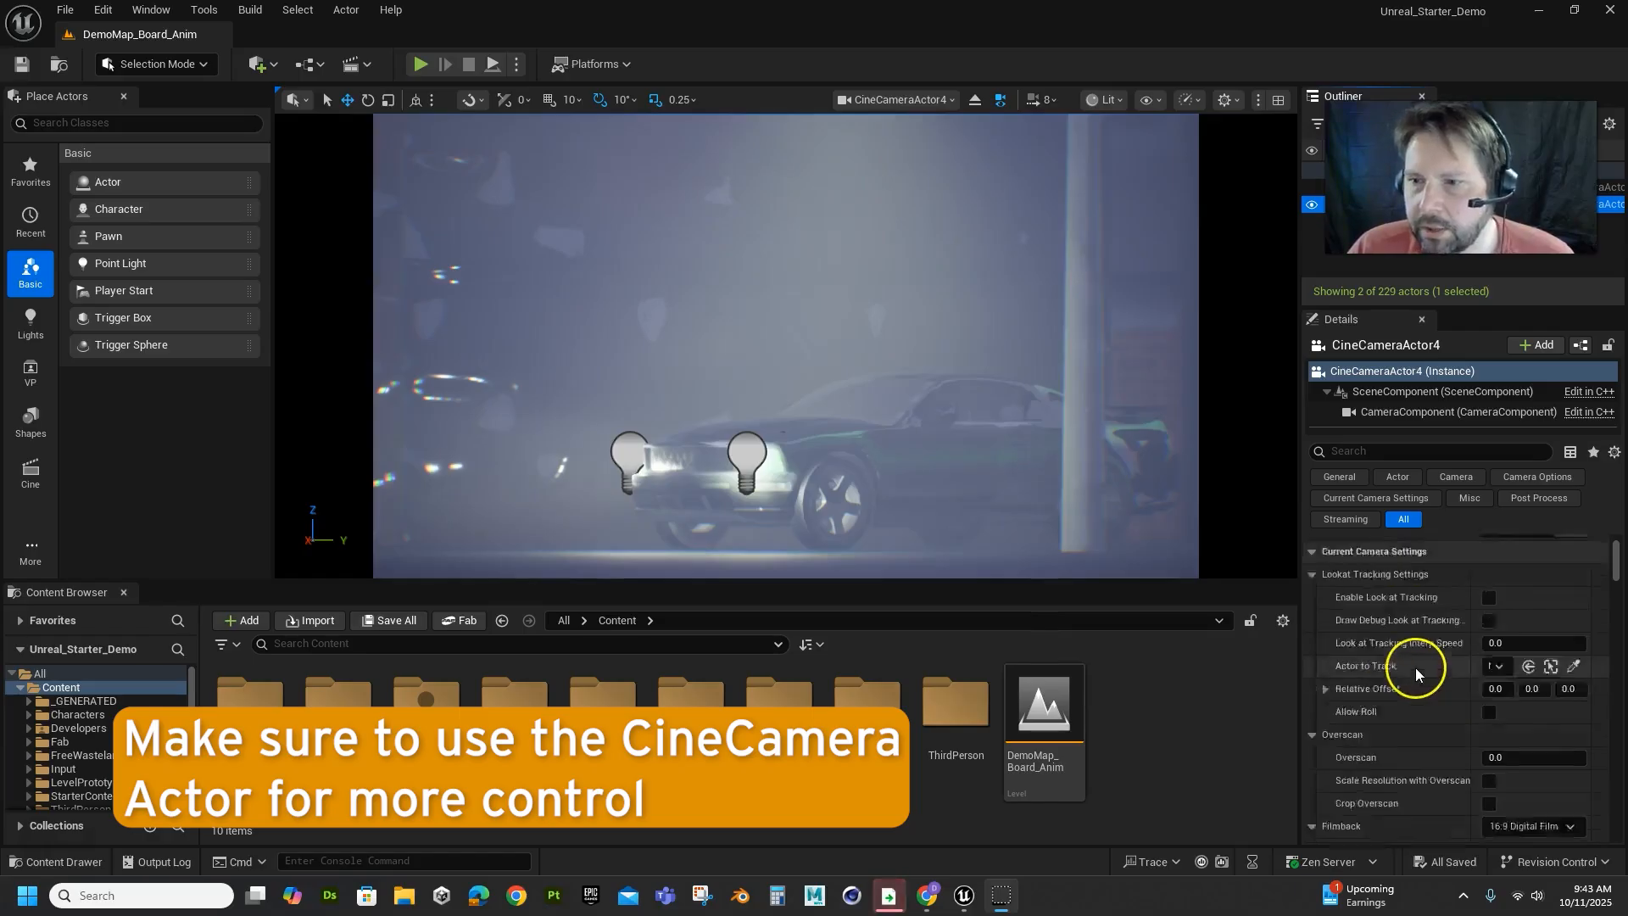
scroll(1416, 668, up, 2)
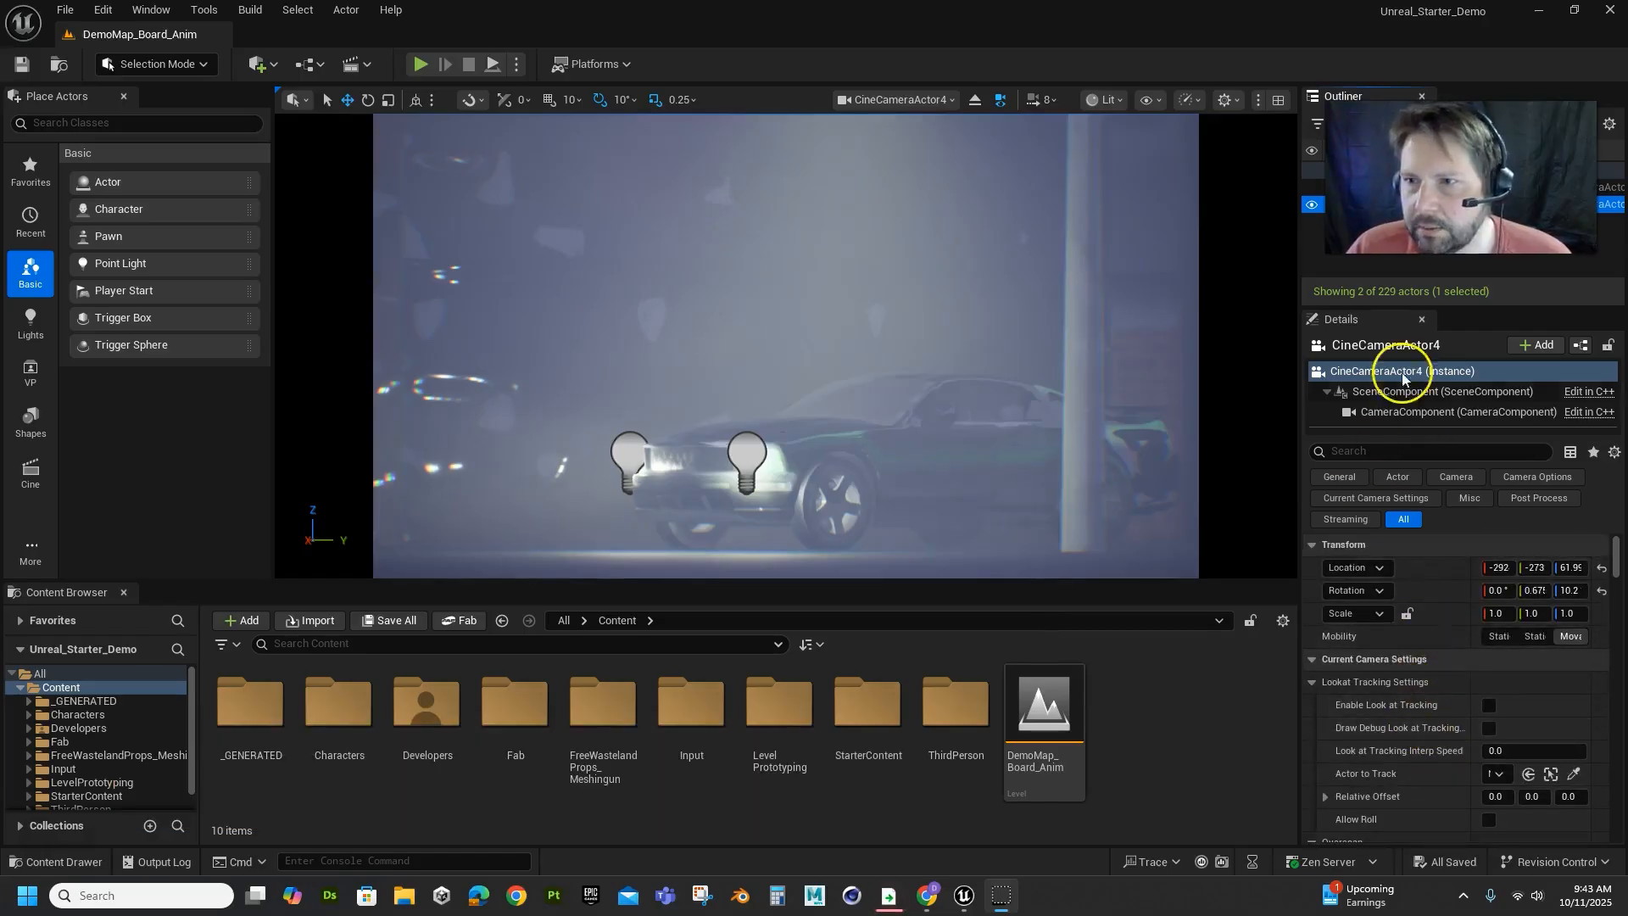
scroll(1437, 650, down, 3)
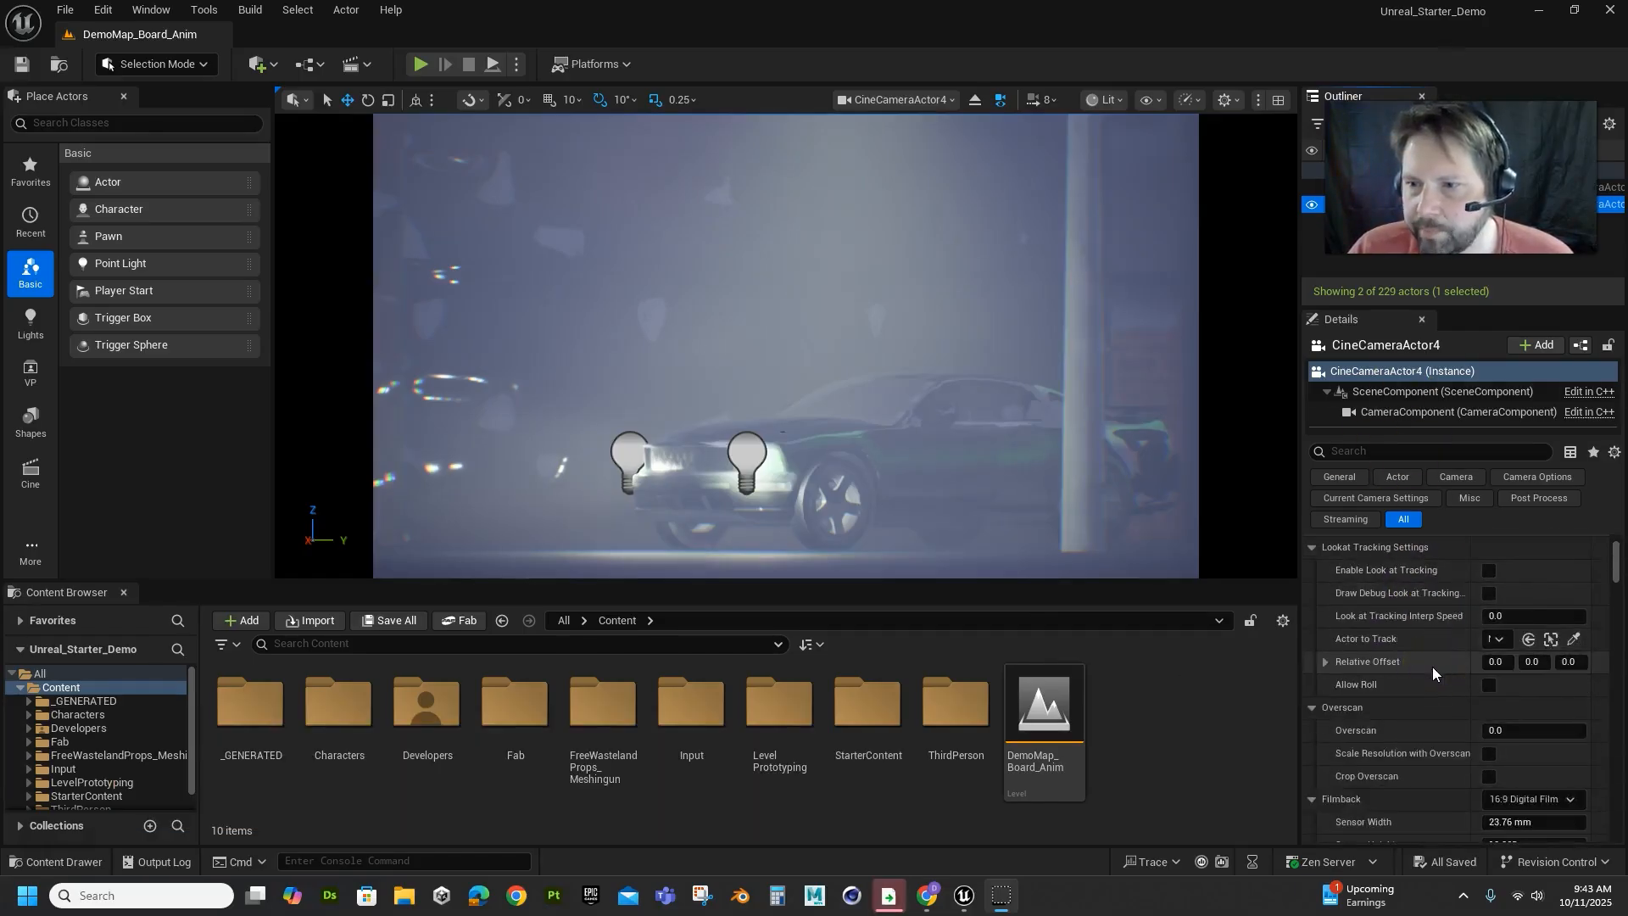
scroll(1428, 649, up, 1)
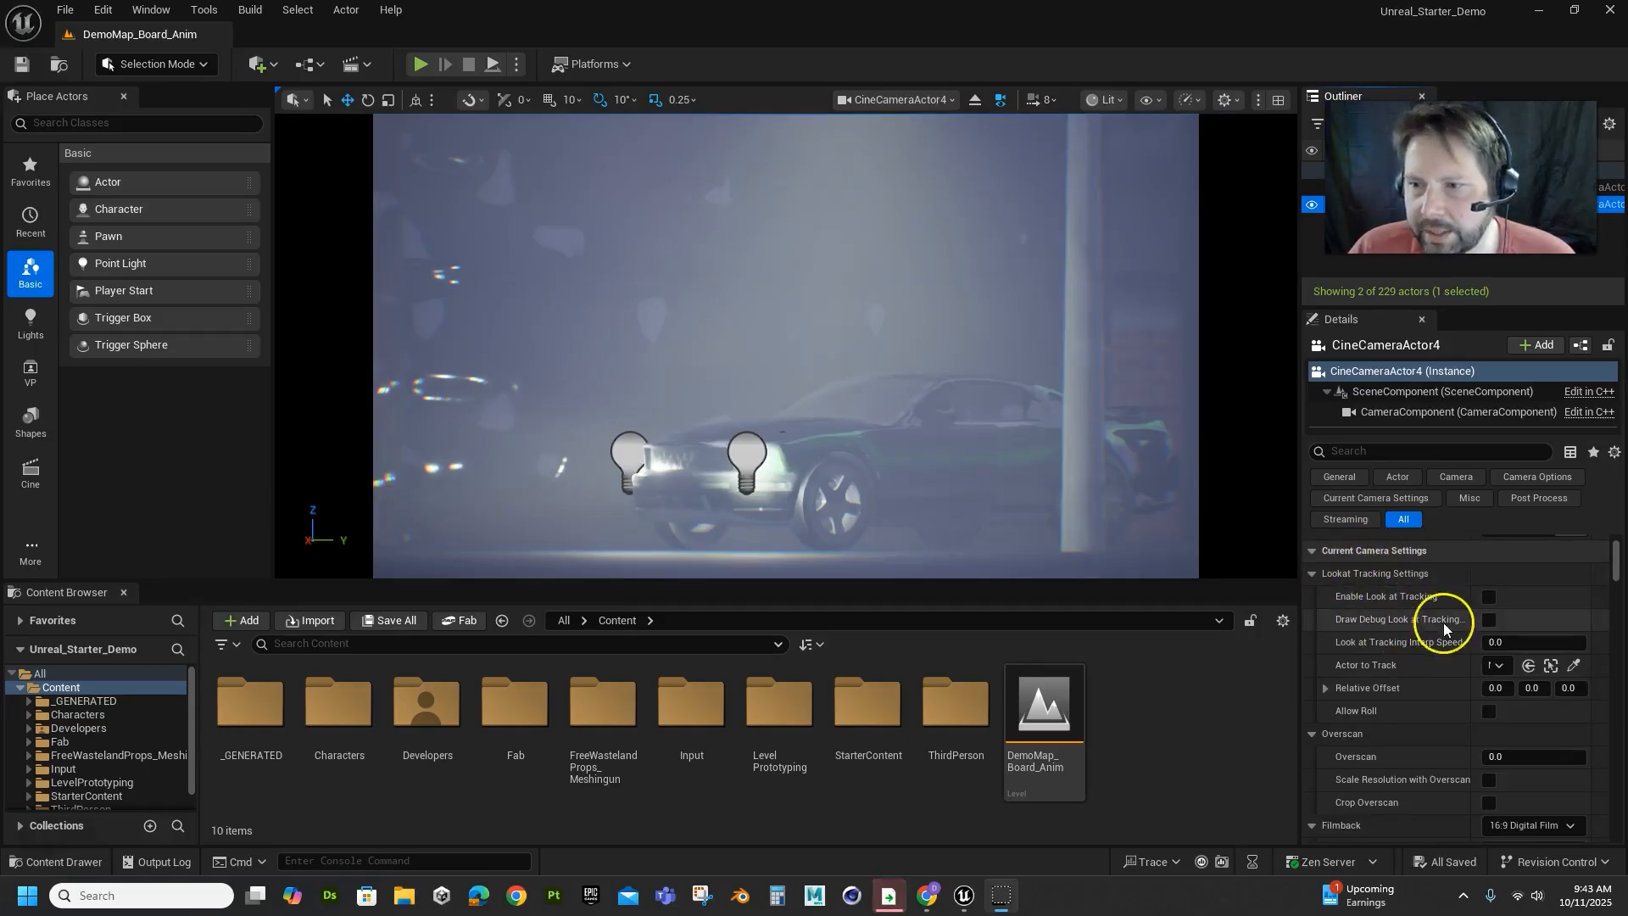
scroll(1402, 637, down, 2)
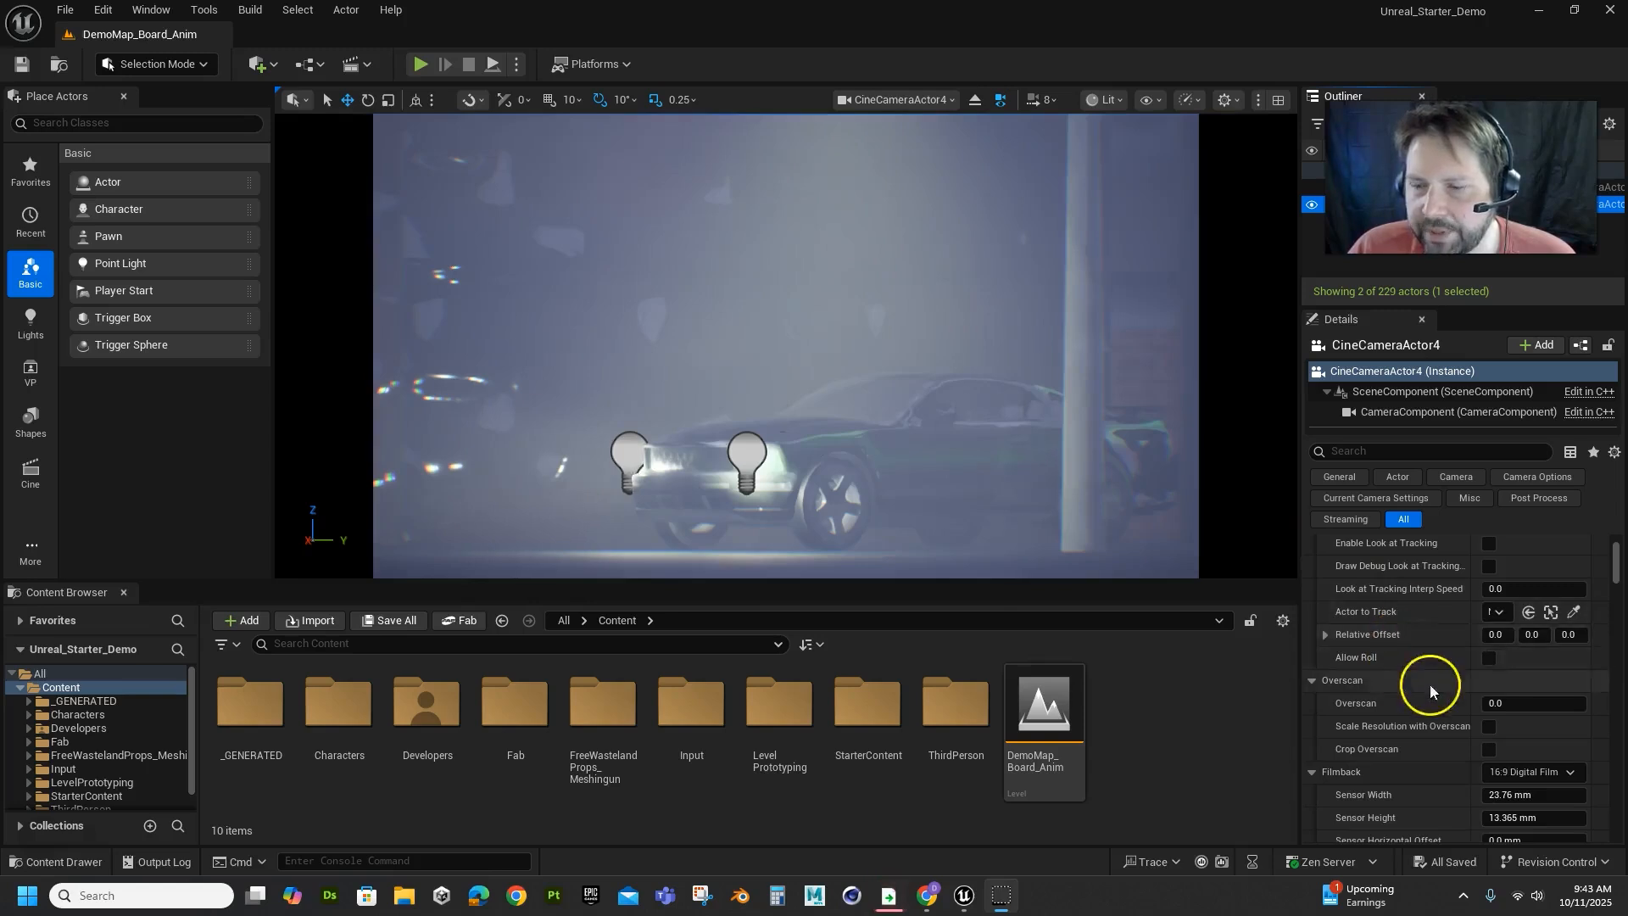
scroll(1443, 658, up, 1)
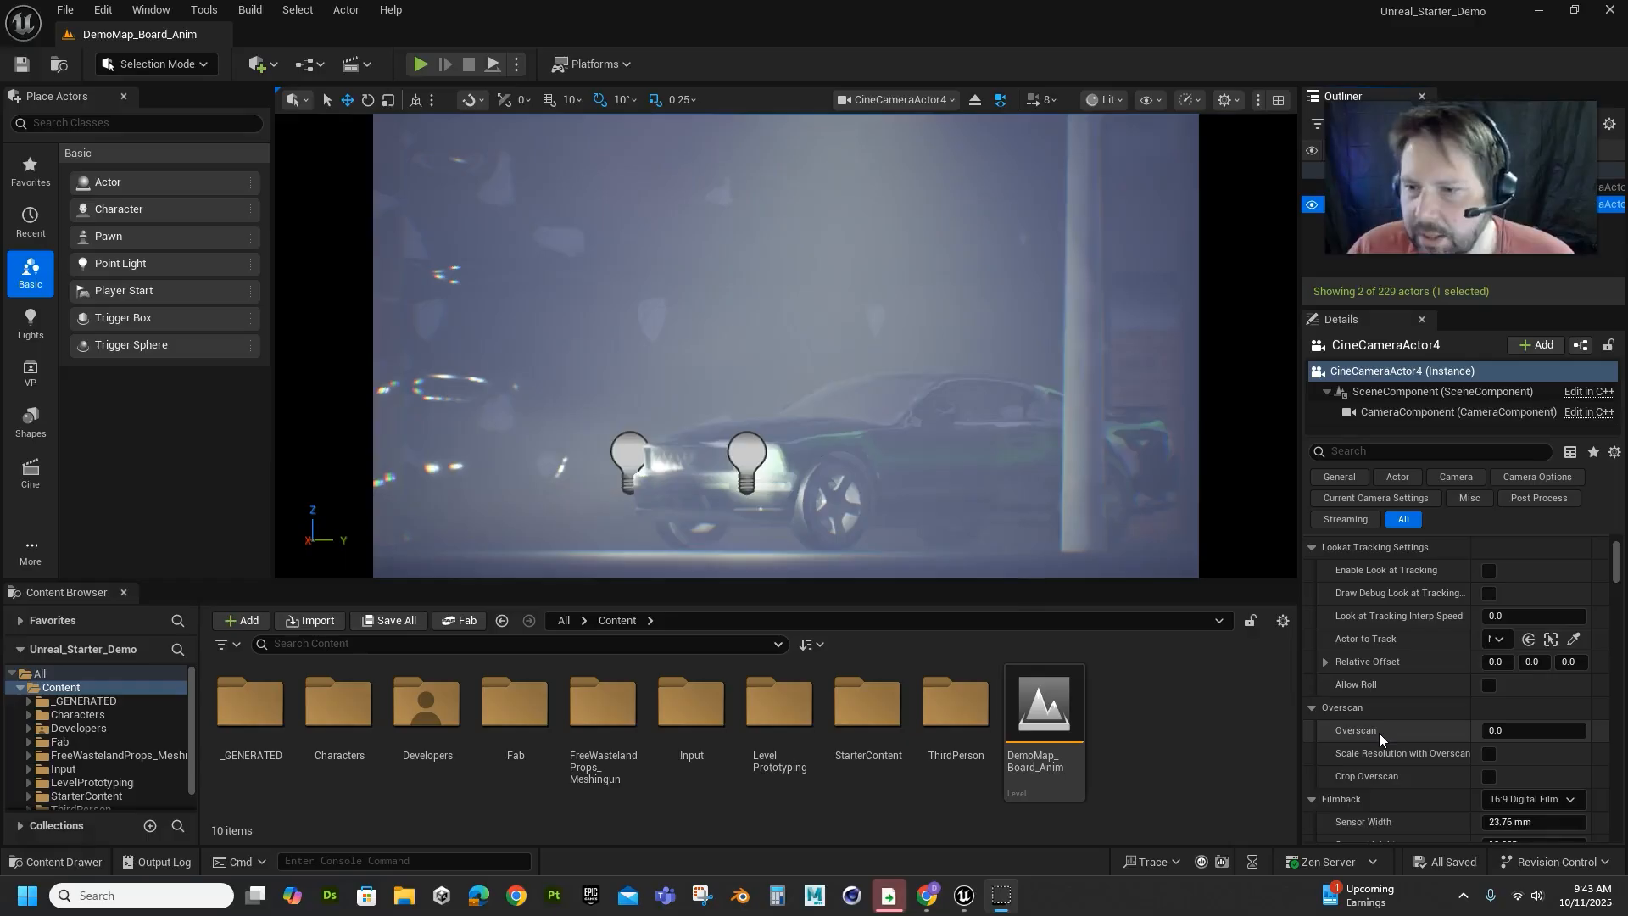
scroll(1379, 733, down, 1)
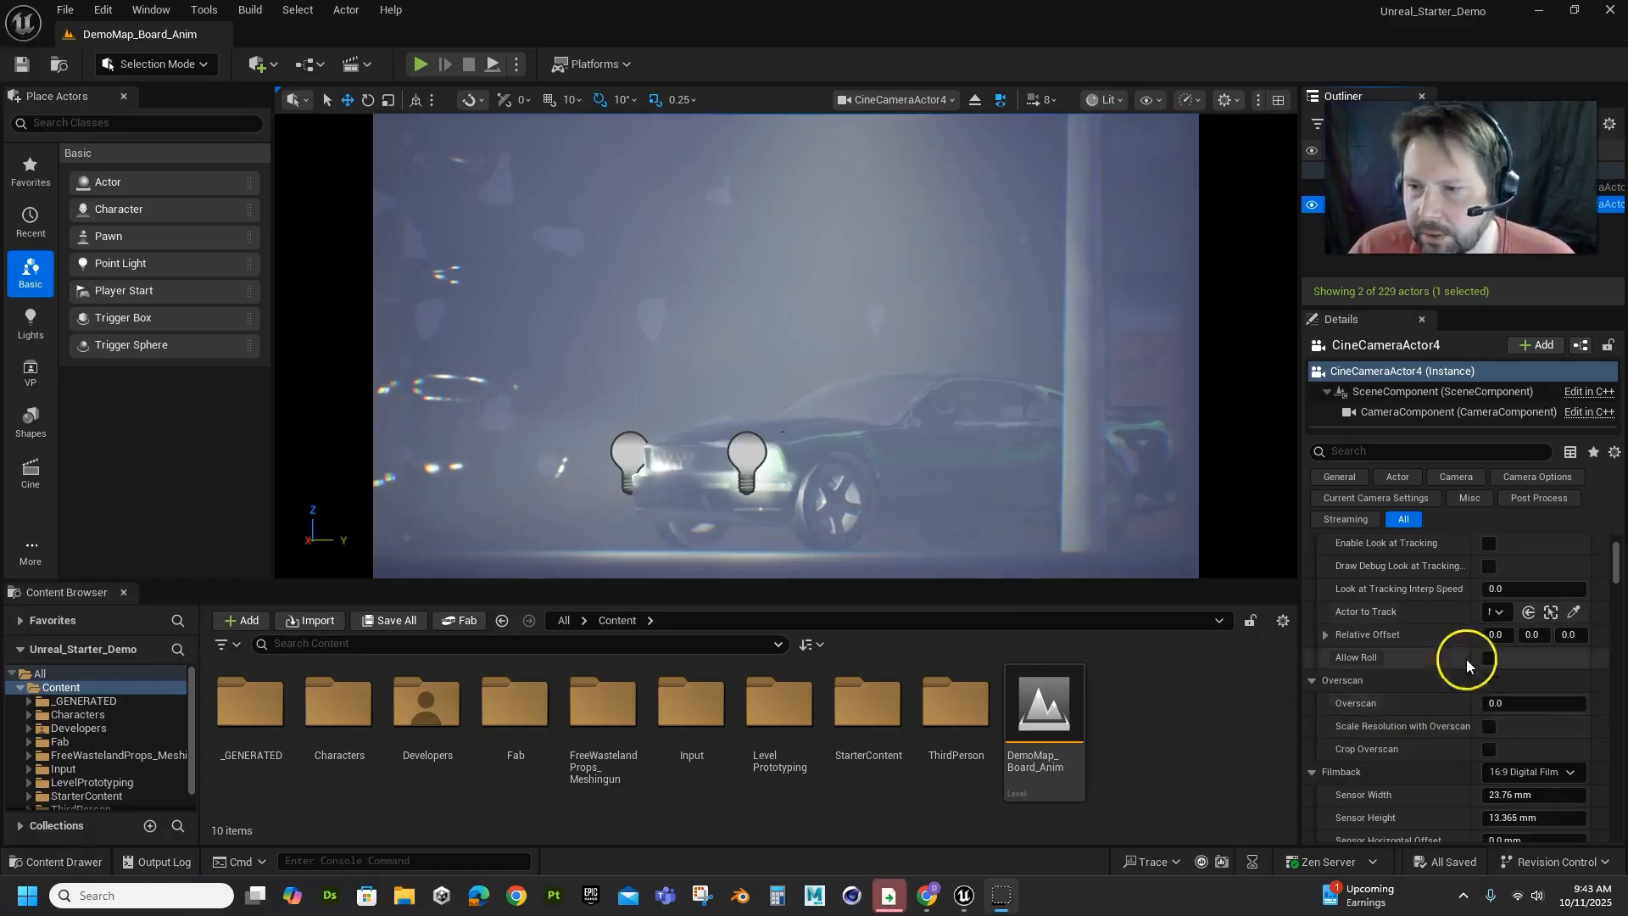
Try the IMAX 70mm and 16:9 DSLR filmback presets on the camera and finish with 16:9 Film.
scroll(1373, 683, down, 3)
scroll(1435, 655, down, 2)
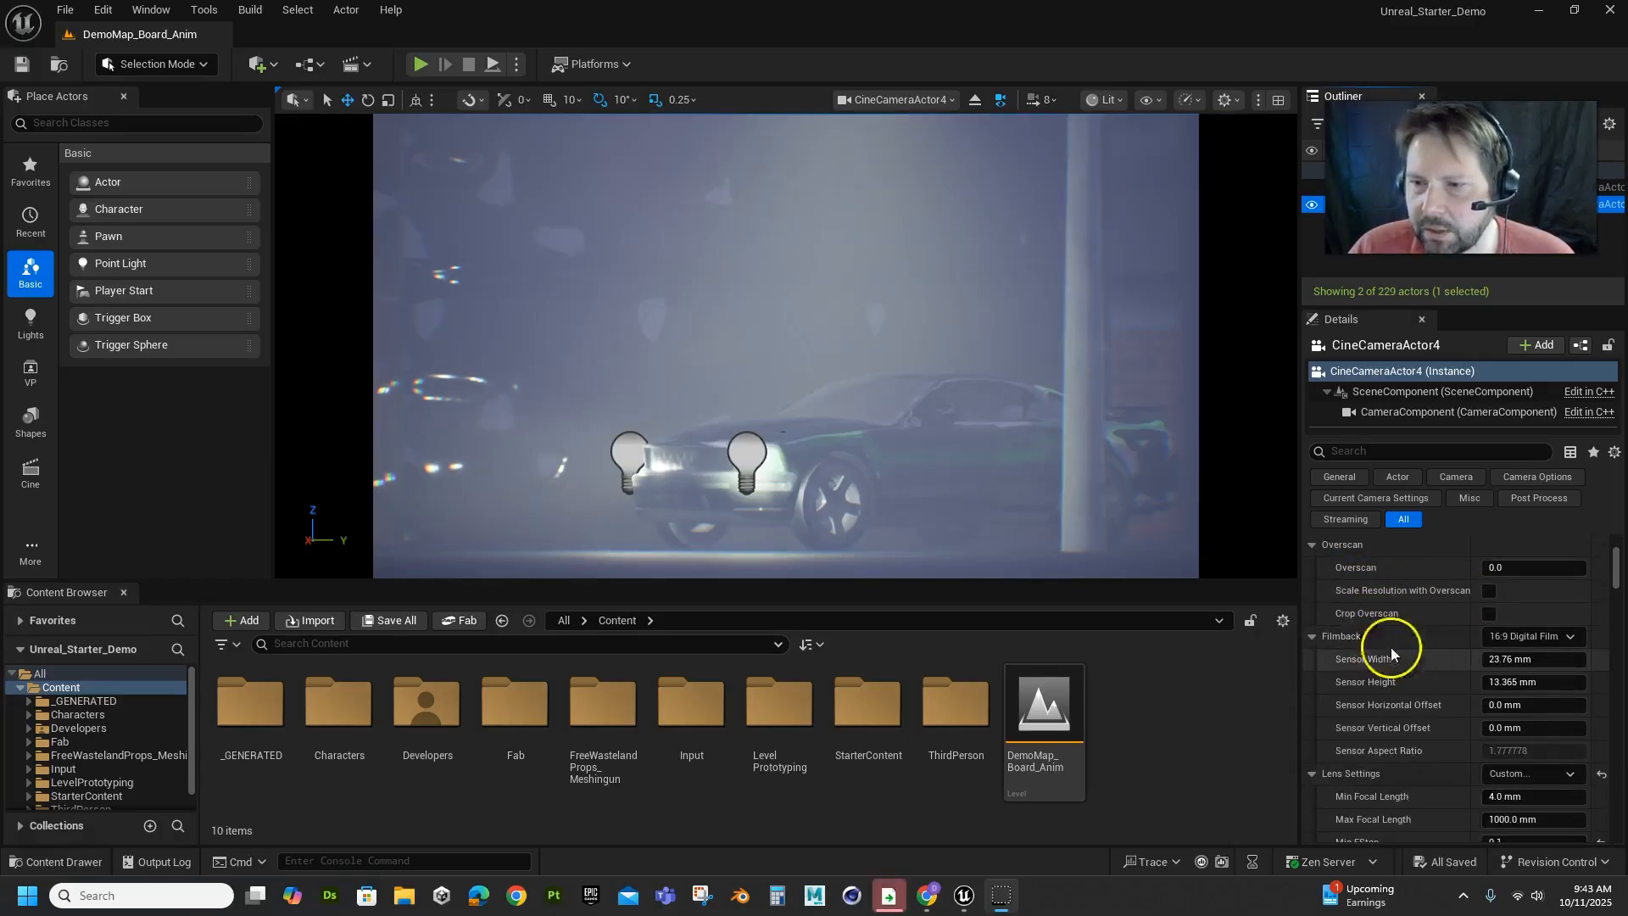
click(1526, 636)
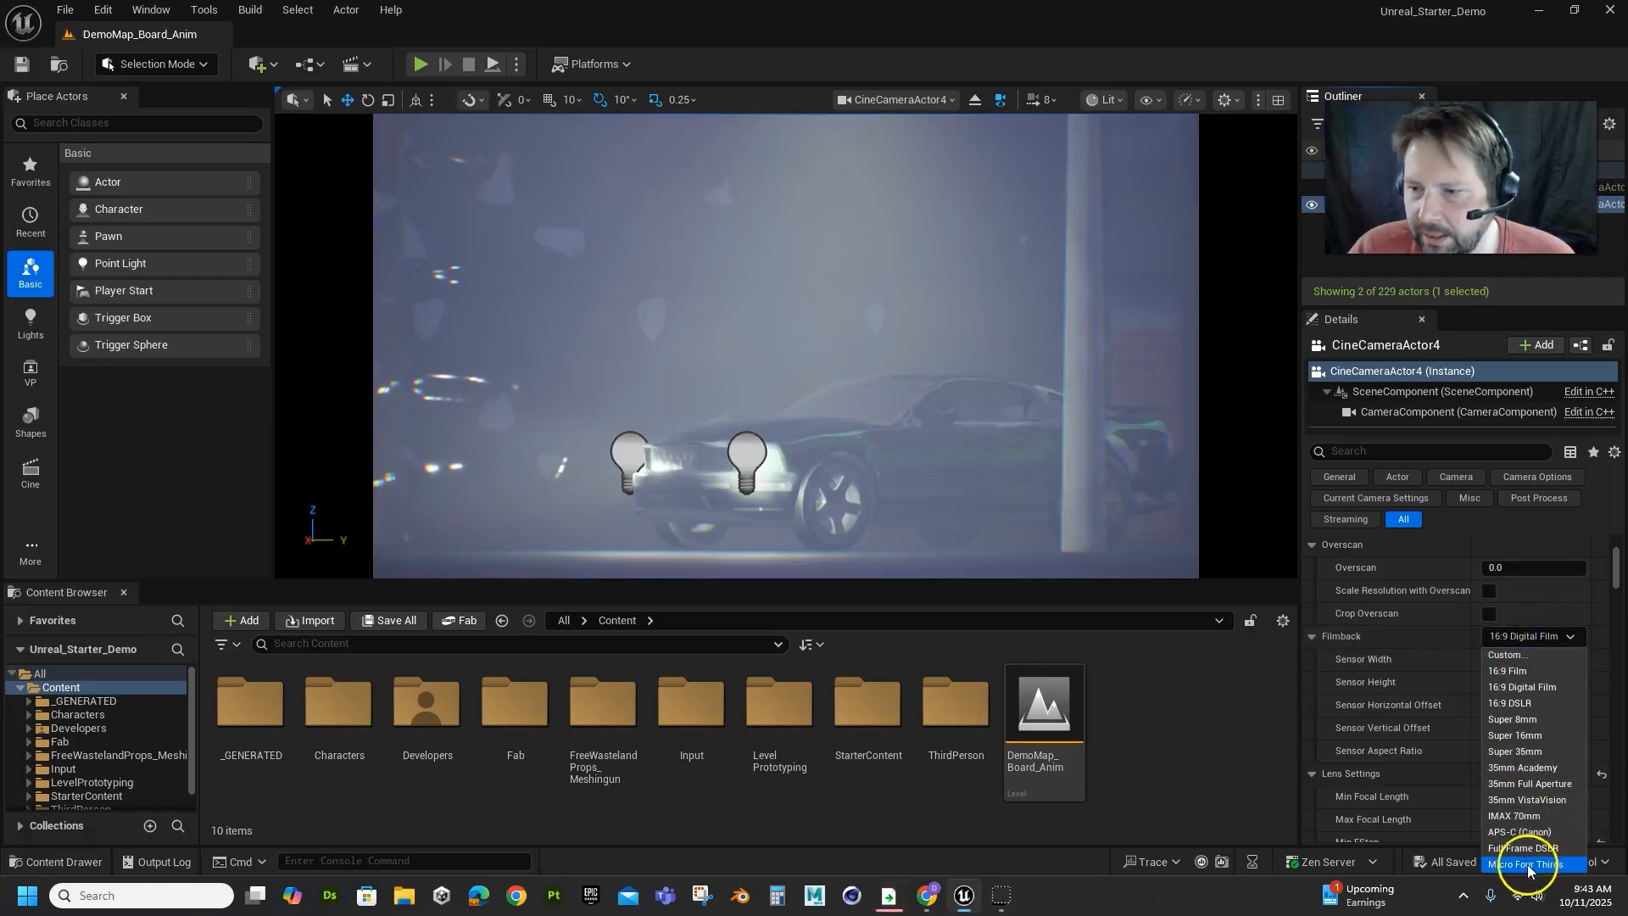
click(1514, 816)
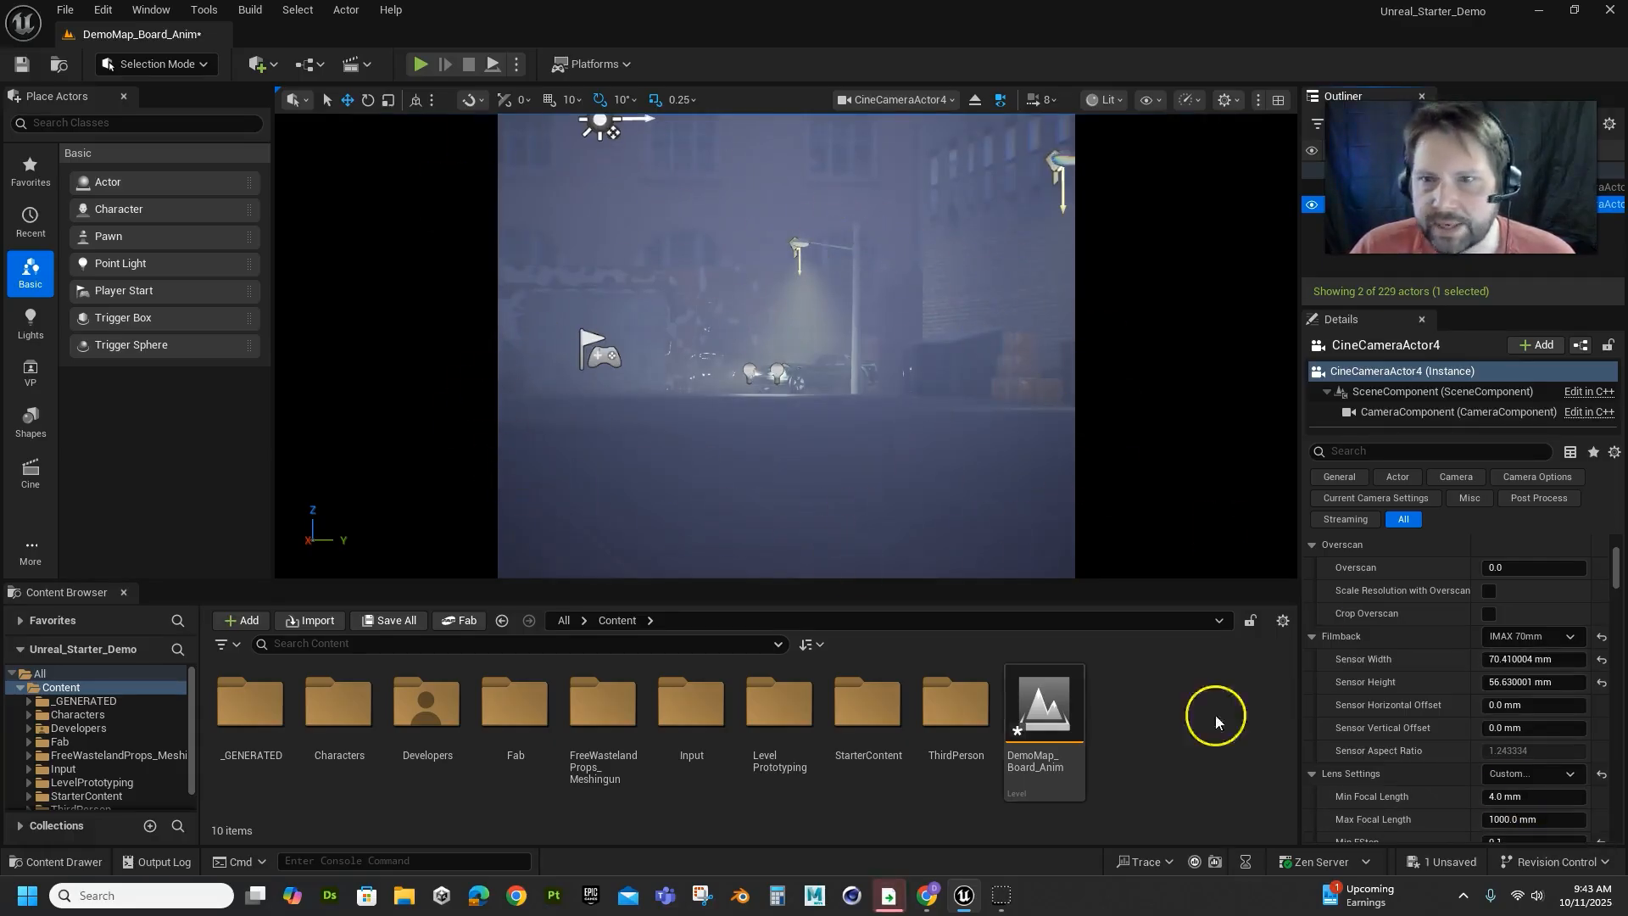
click(1539, 659)
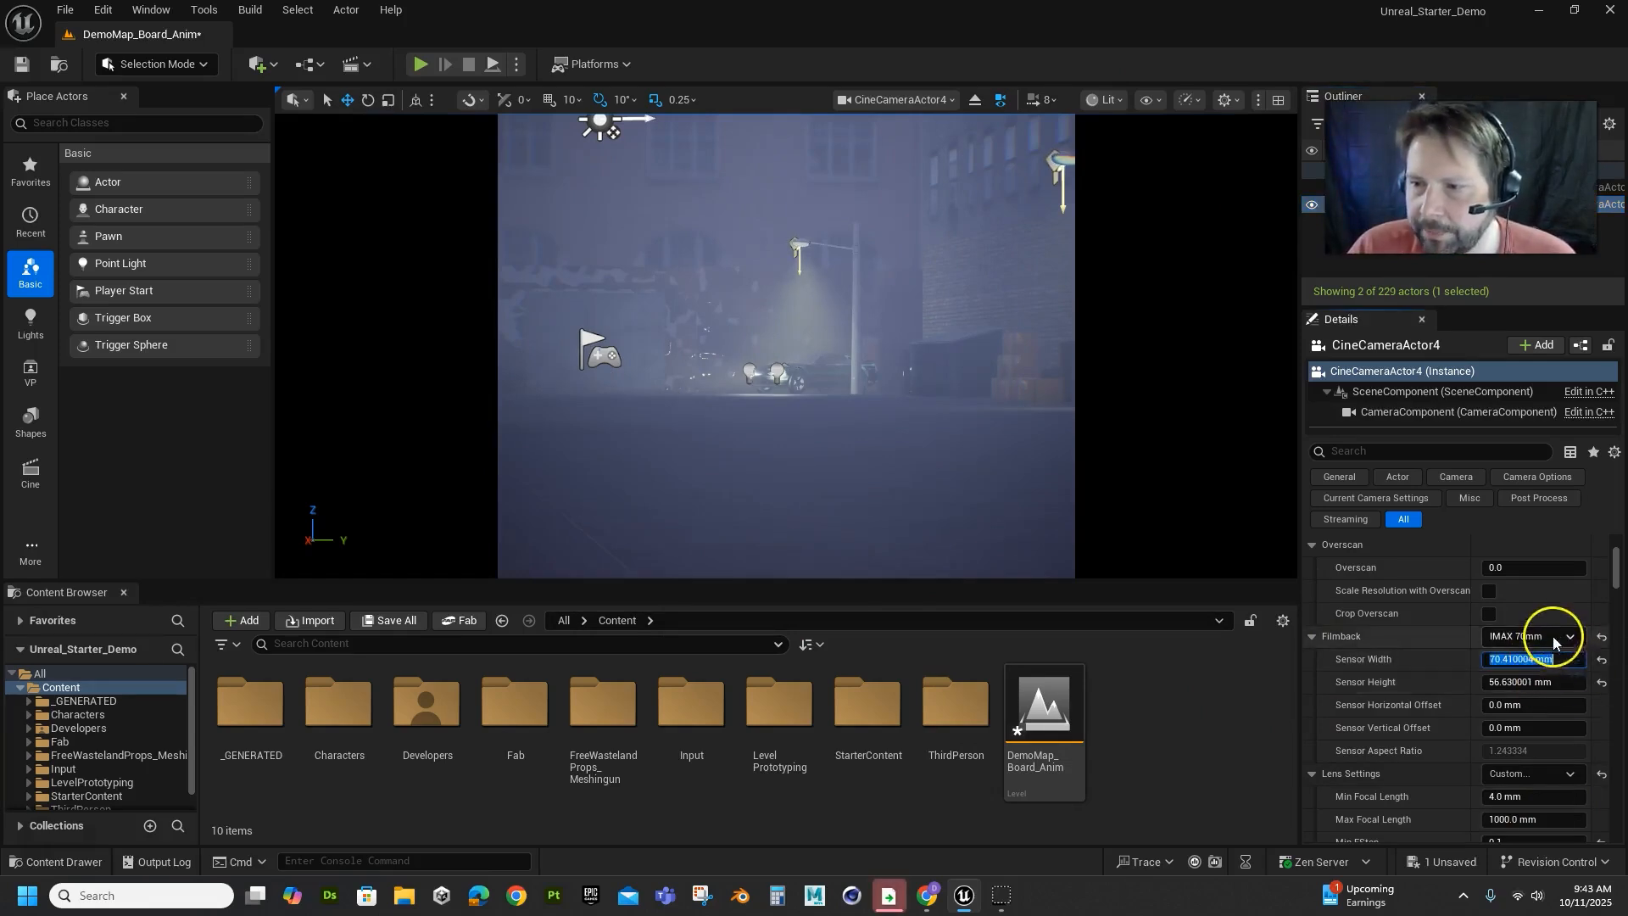
click(1555, 638)
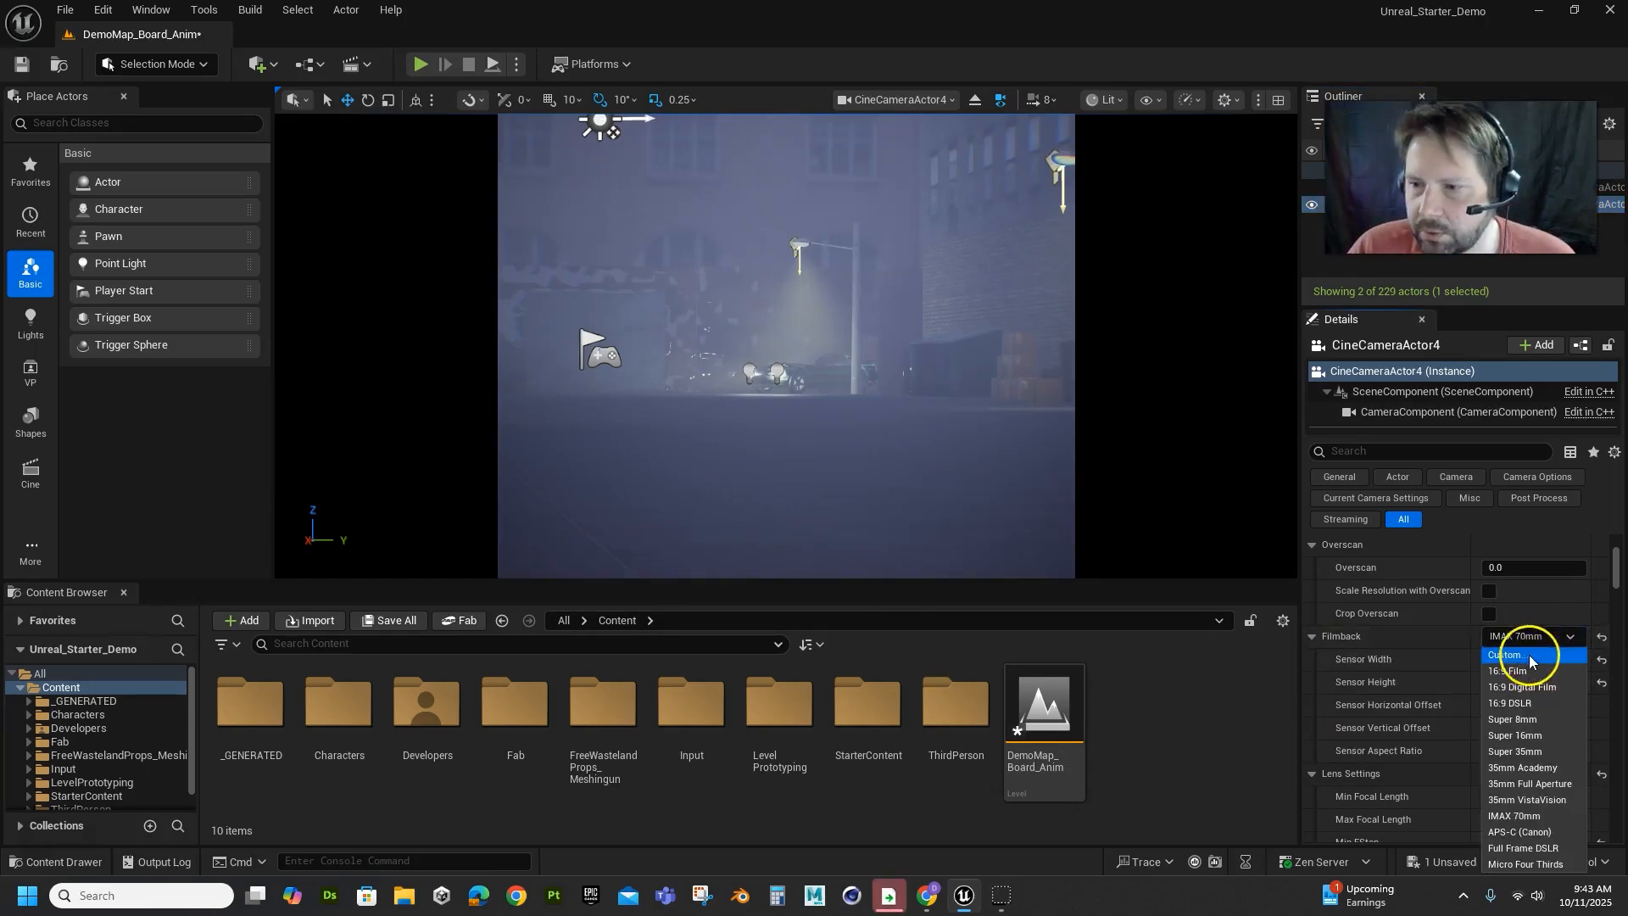
click(1511, 704)
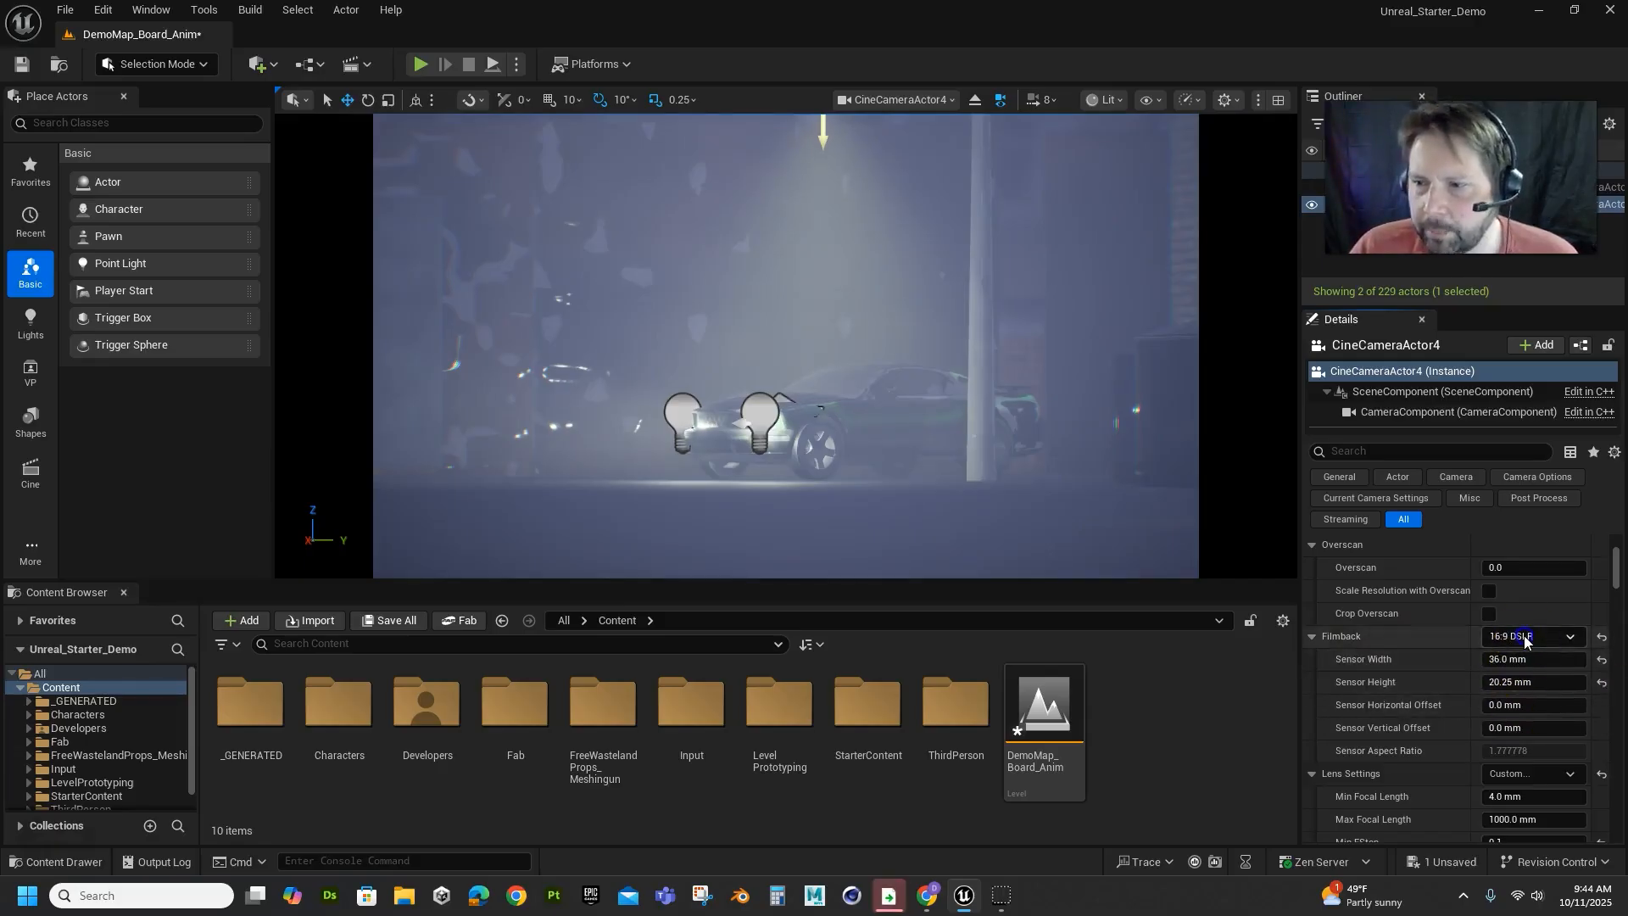
click(1552, 637)
click(1509, 672)
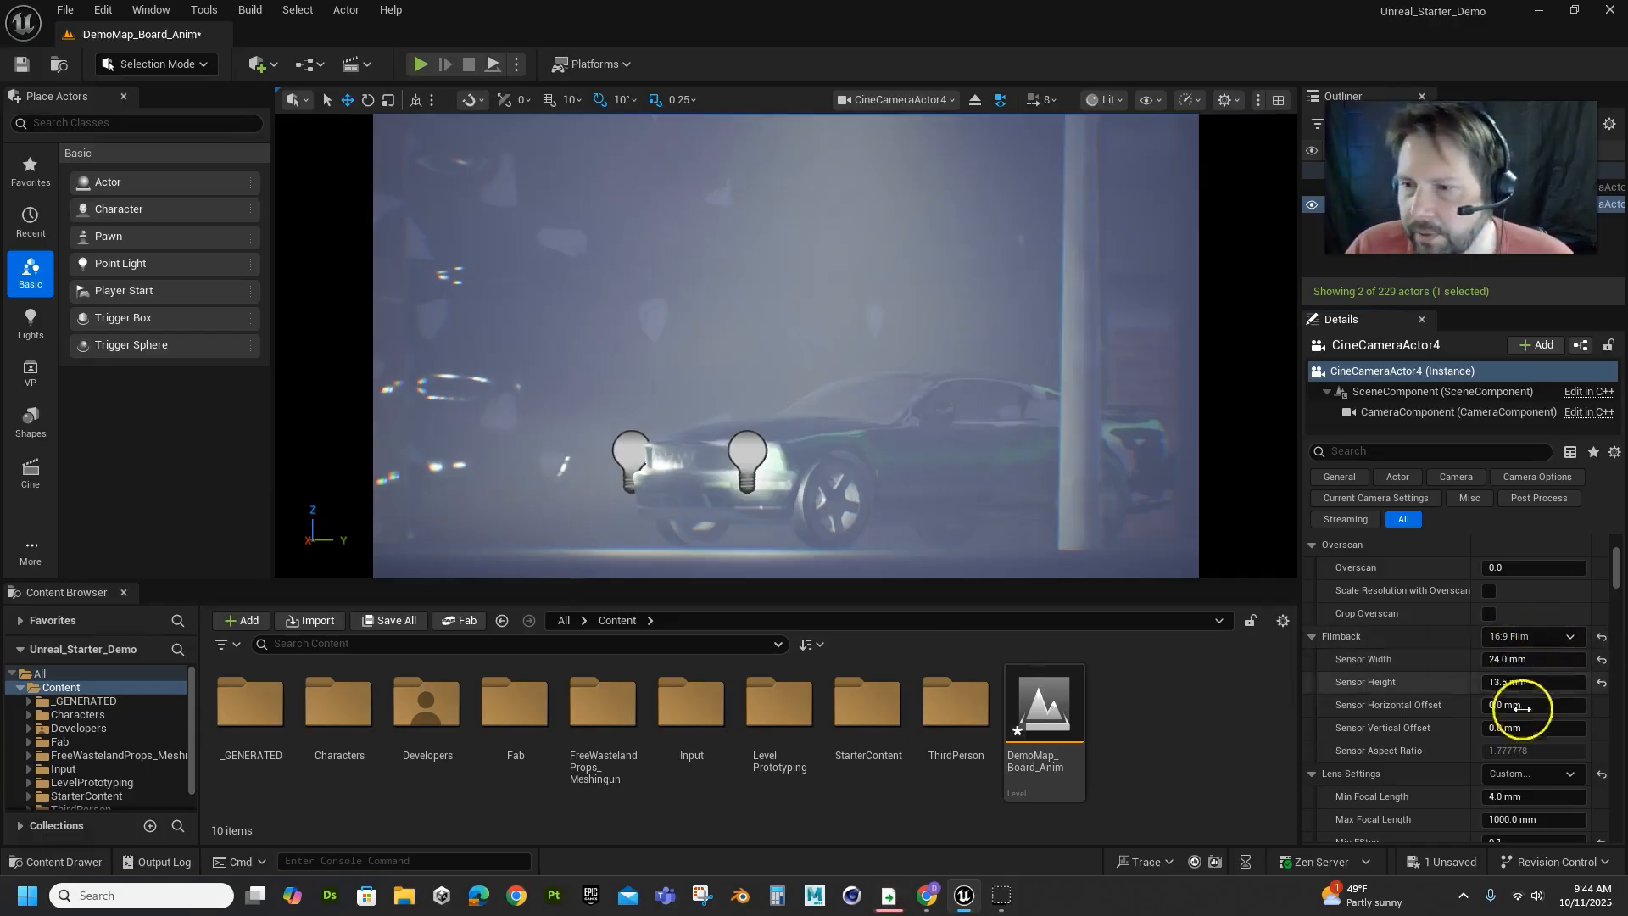
Draw the camera's debug focus plane, raise the manual focus distance to about 6076 cm, and turn the plane off.
scroll(1440, 755, down, 2)
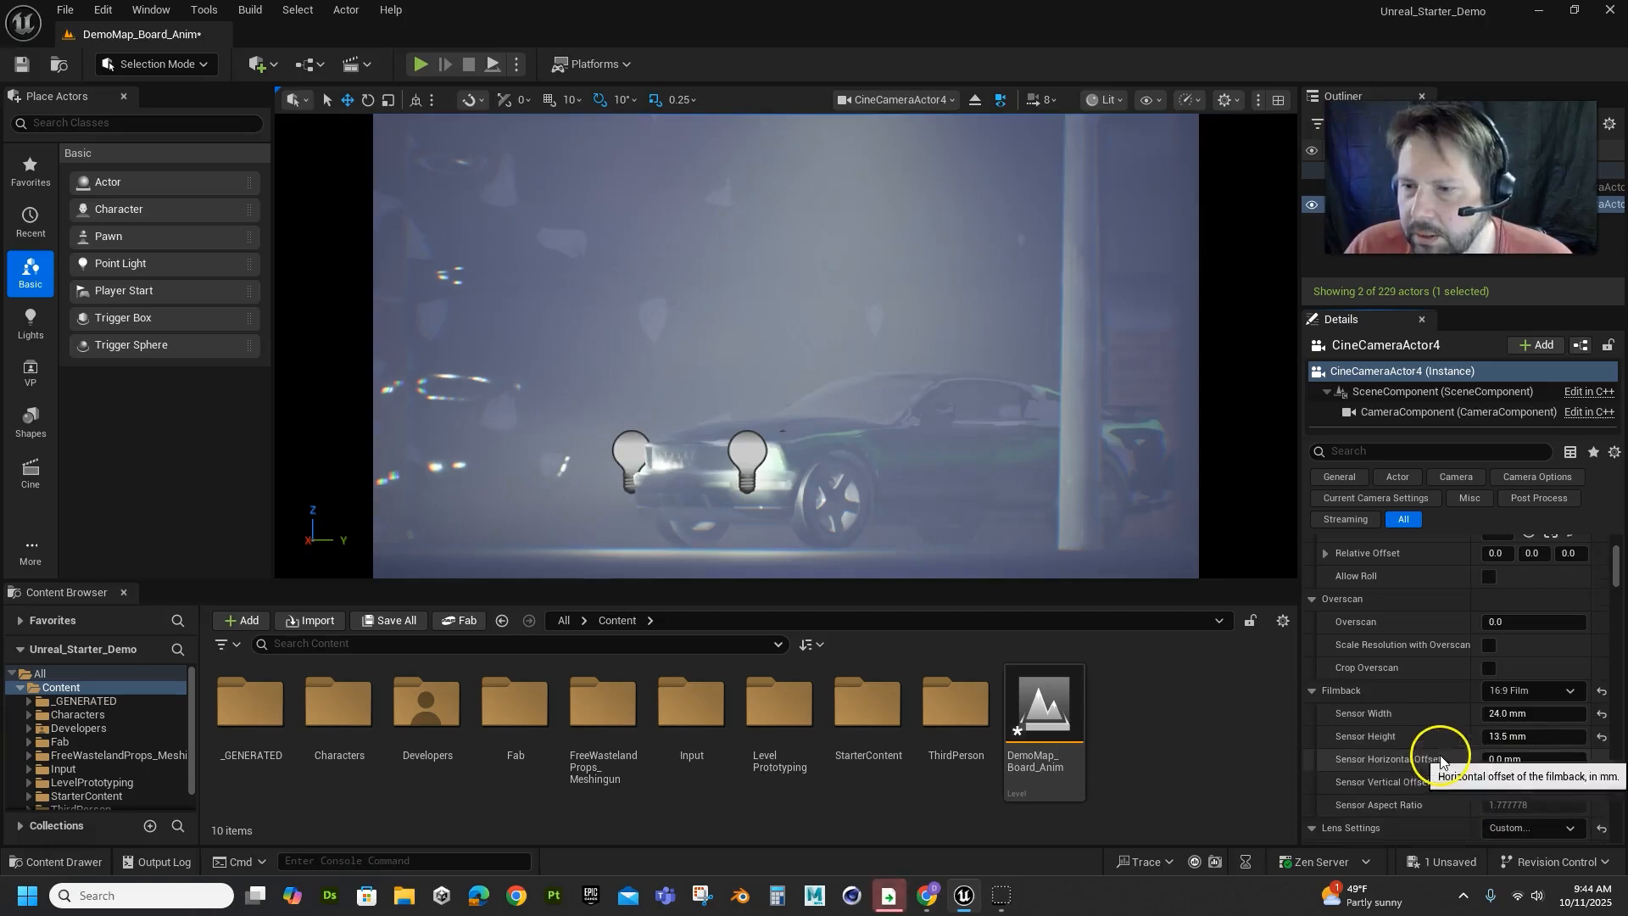
scroll(1437, 722, down, 3)
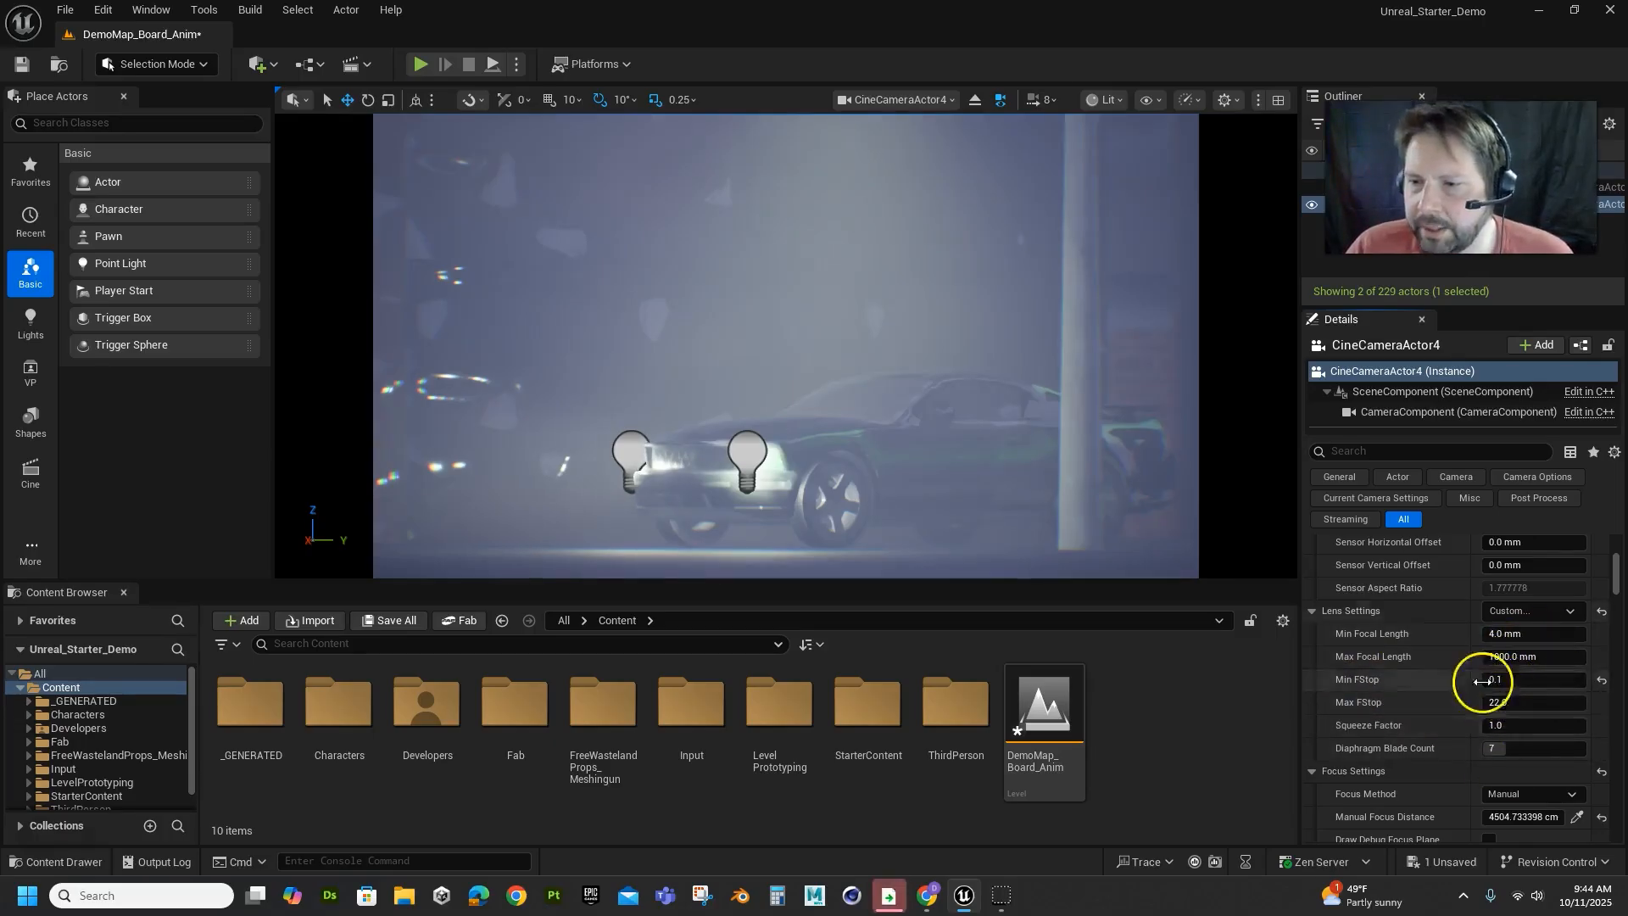
scroll(1446, 776, down, 4)
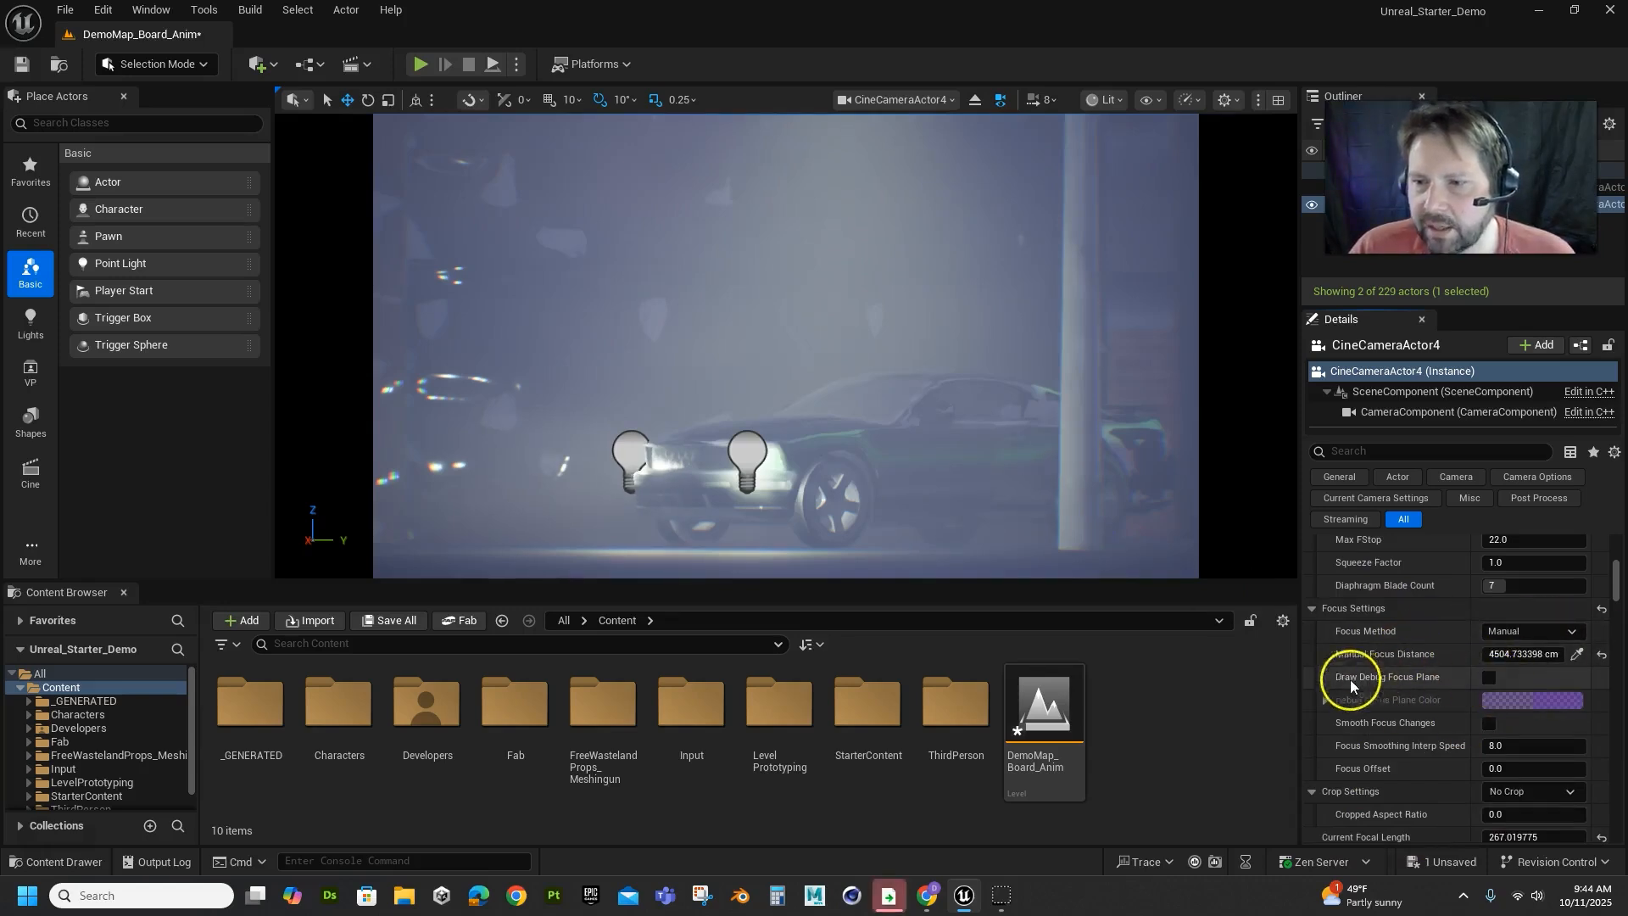
click(1488, 679)
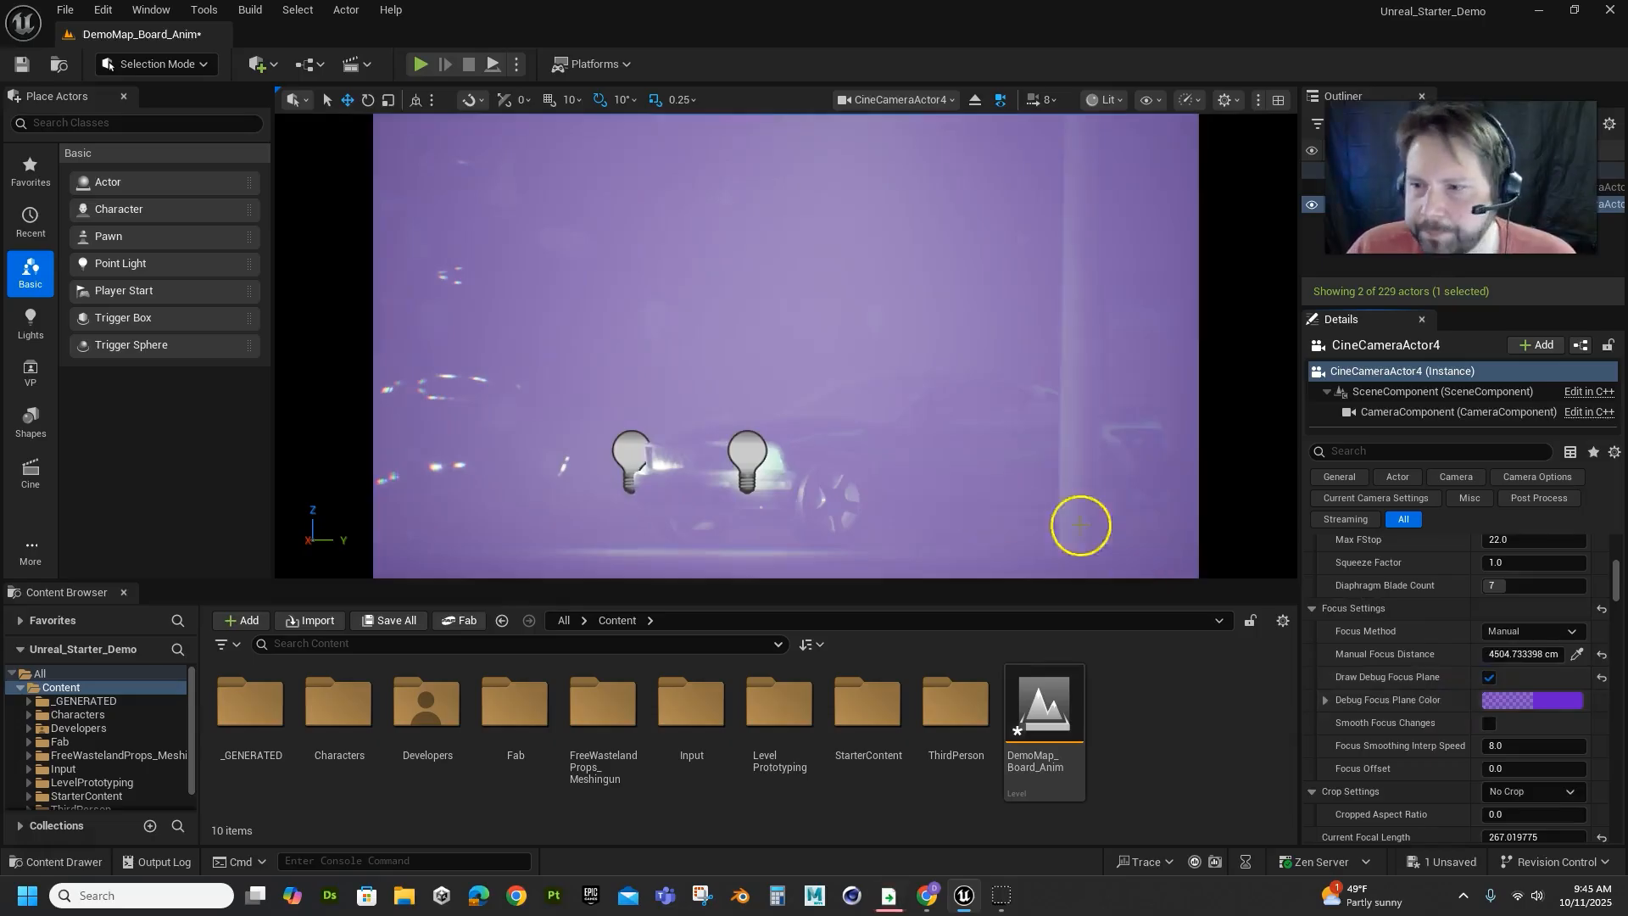
drag(1509, 653, 1535, 639)
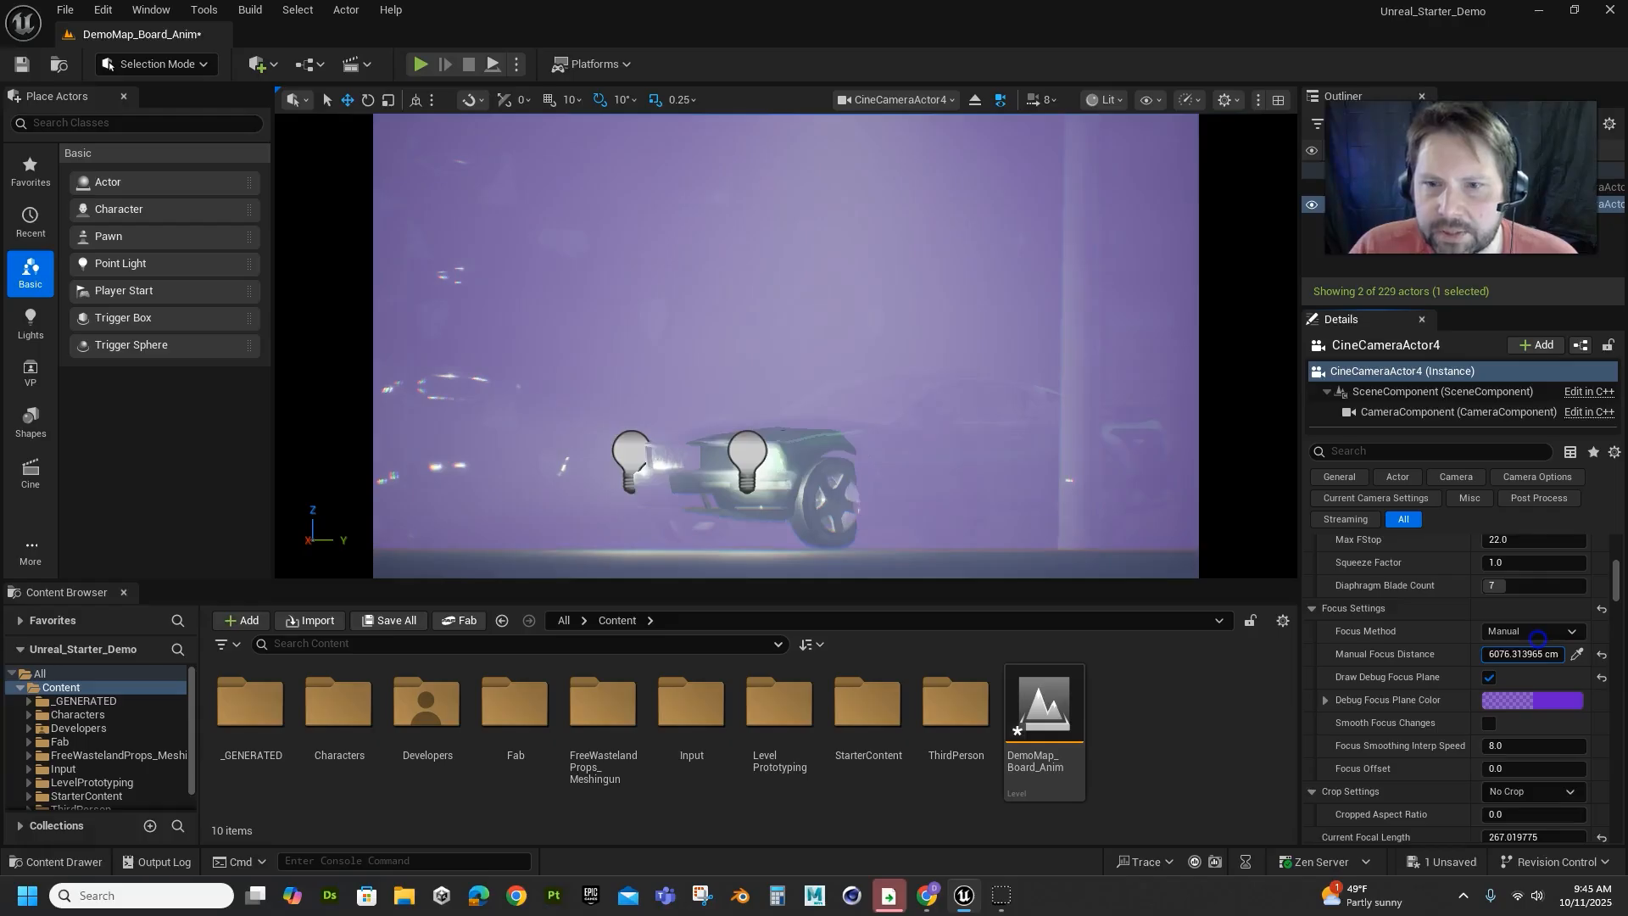
click(1488, 678)
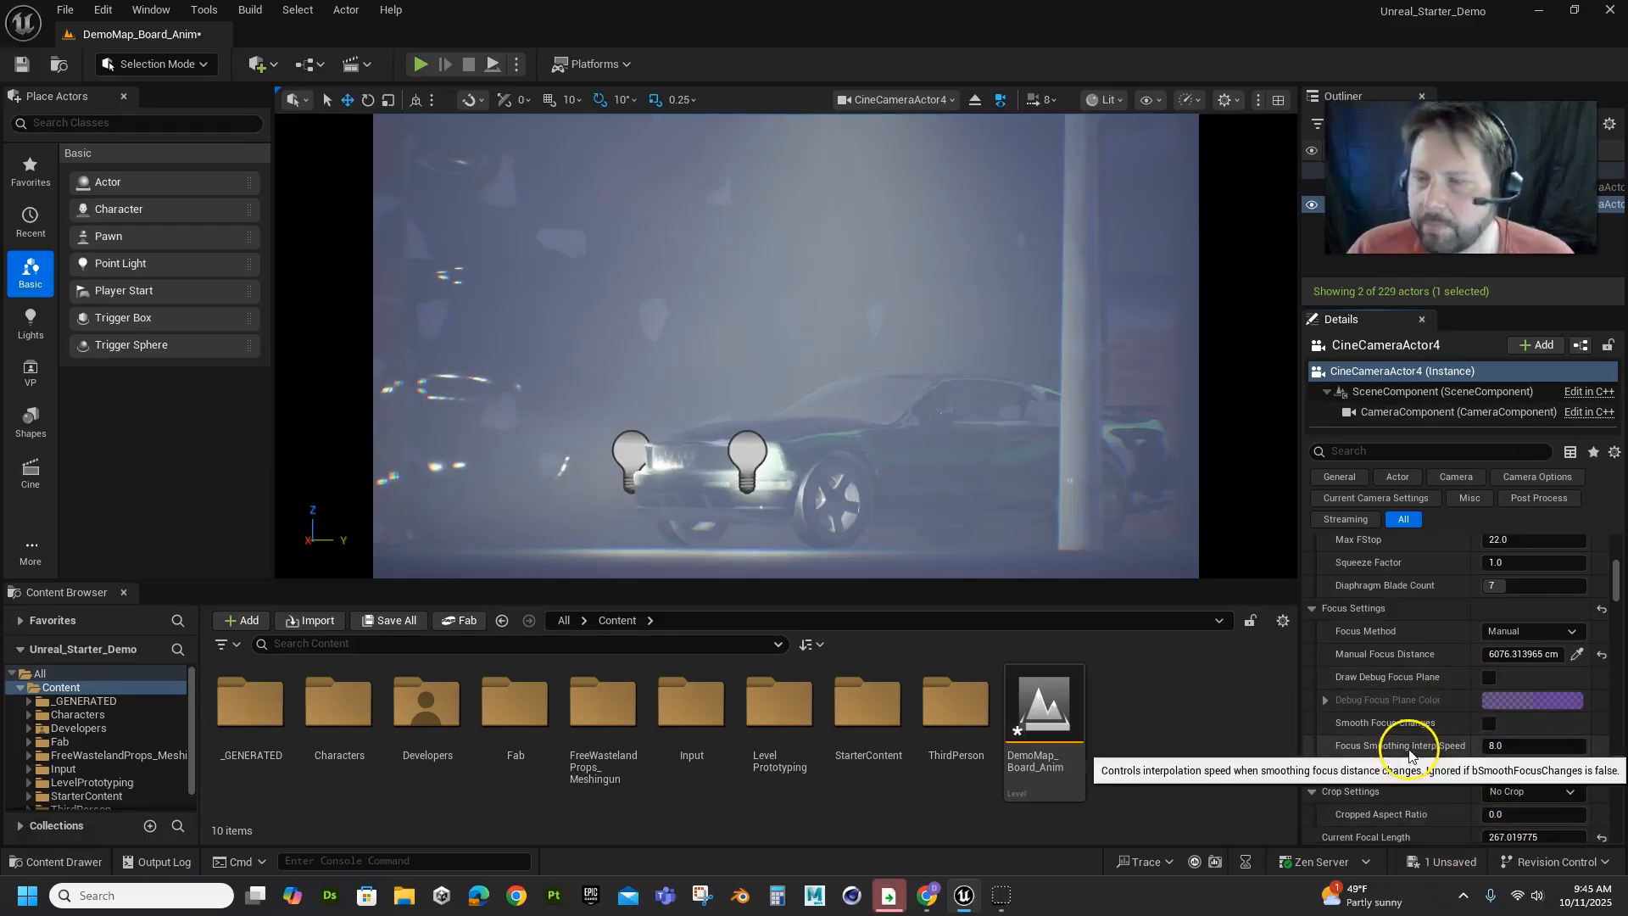
Check the available focus methods, keeping Manual, and reduce the camera's current focal length to about 224.
click(1526, 632)
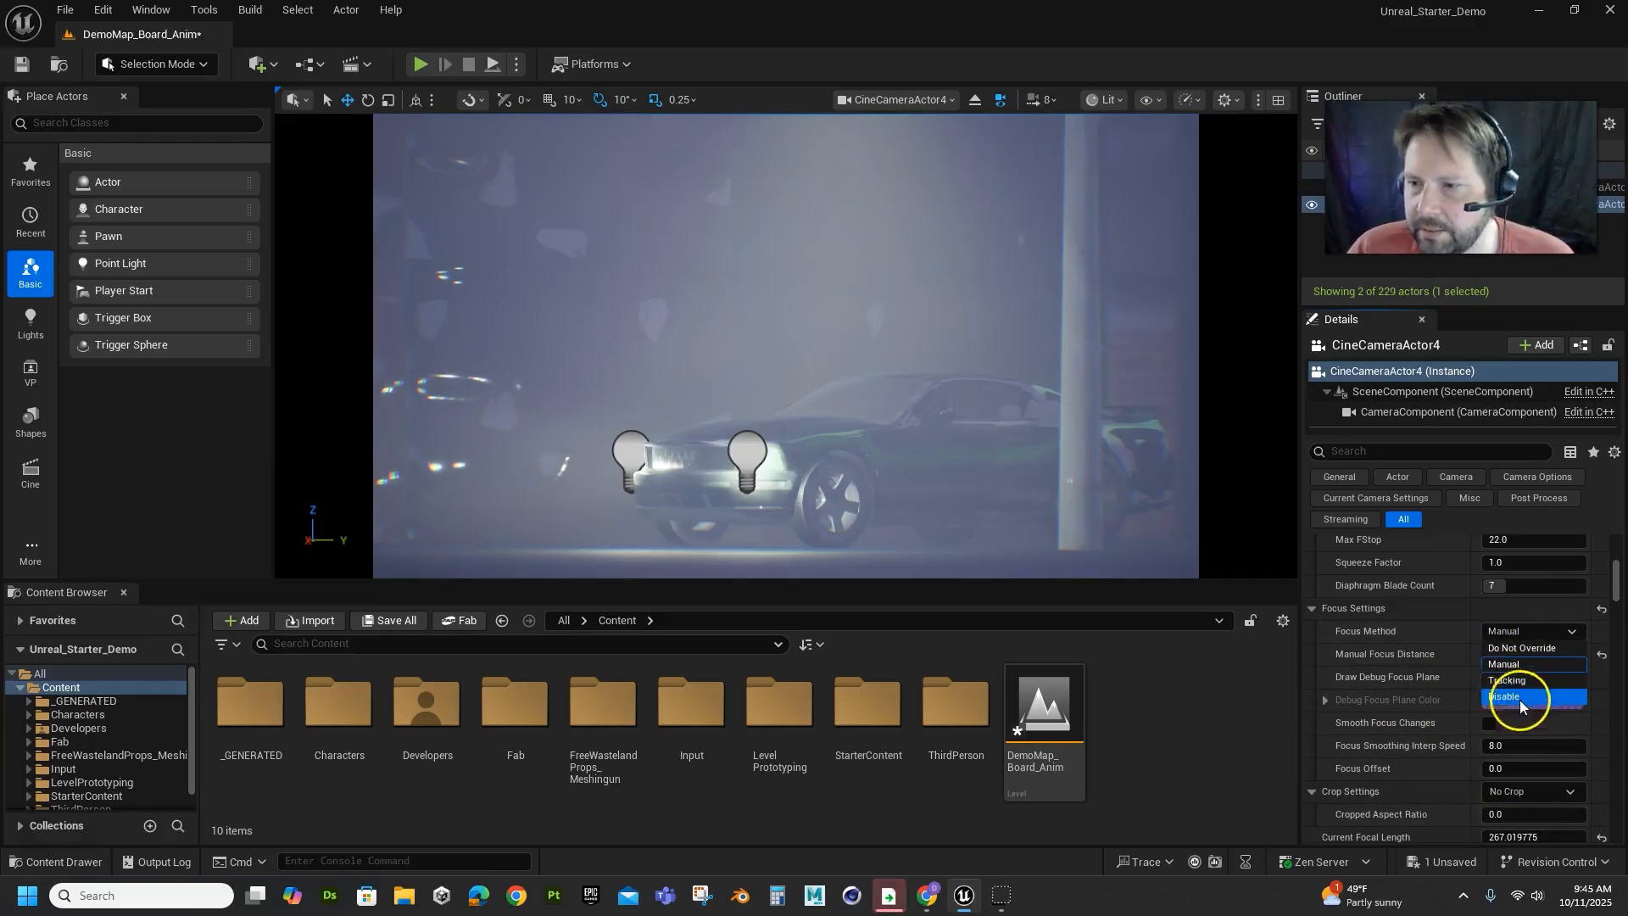
click(1377, 626)
scroll(1432, 746, down, 4)
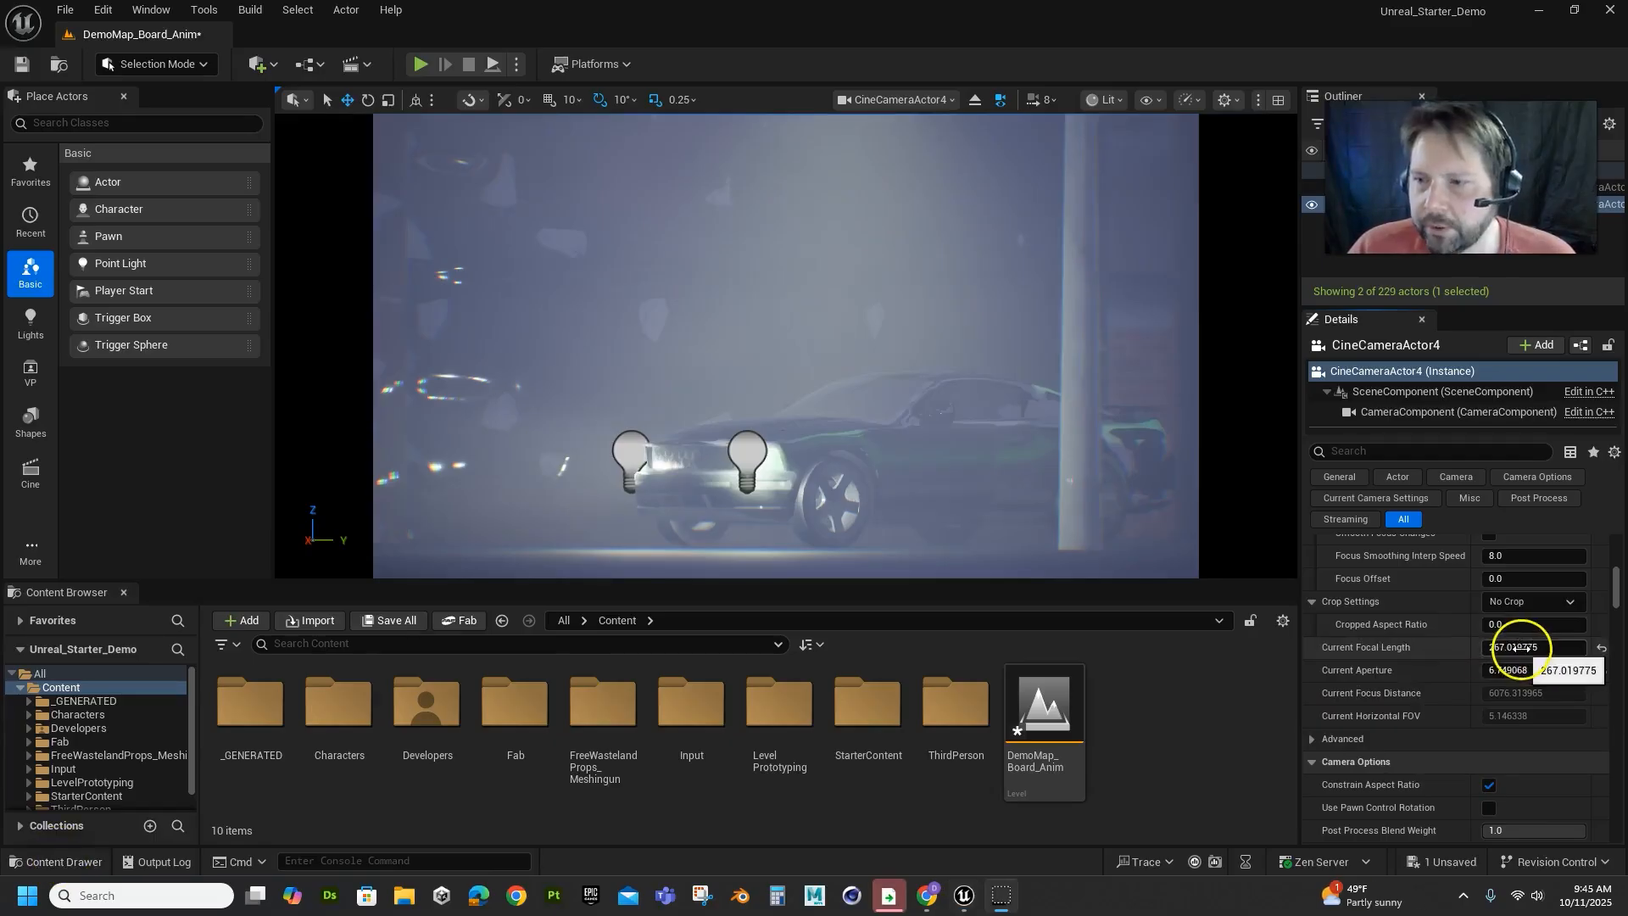
drag(1518, 647, 1442, 691)
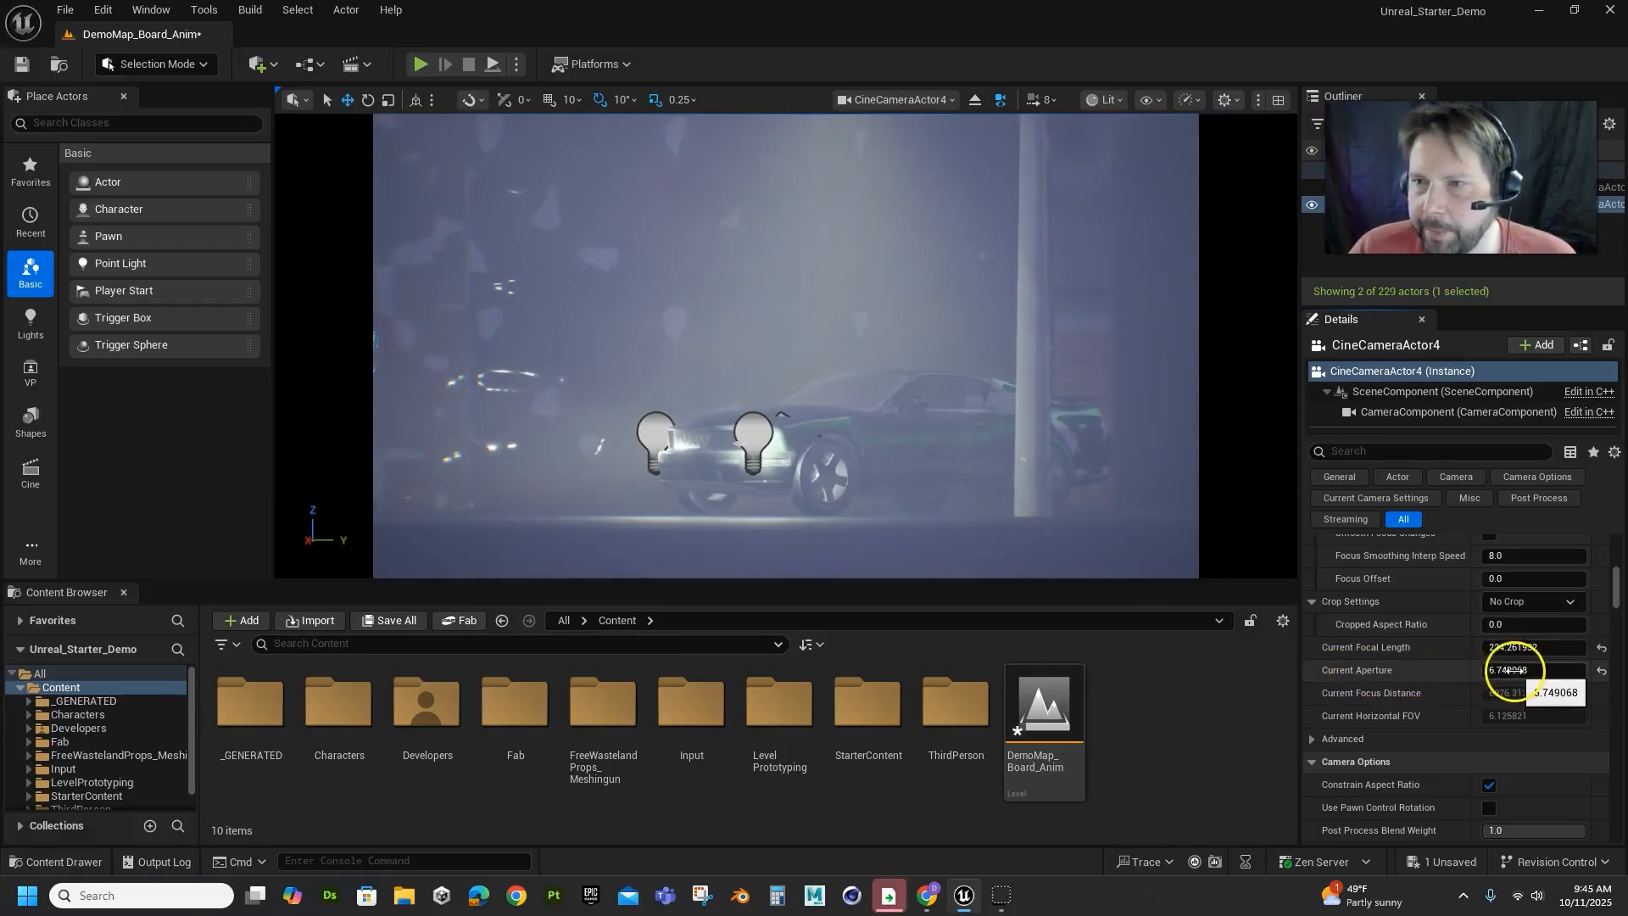
Vary the camera's current aperture between 0.1 and 22 to compare depth of field, ending at 0.1, and dismiss the system notification.
drag(1503, 670, 1270, 664)
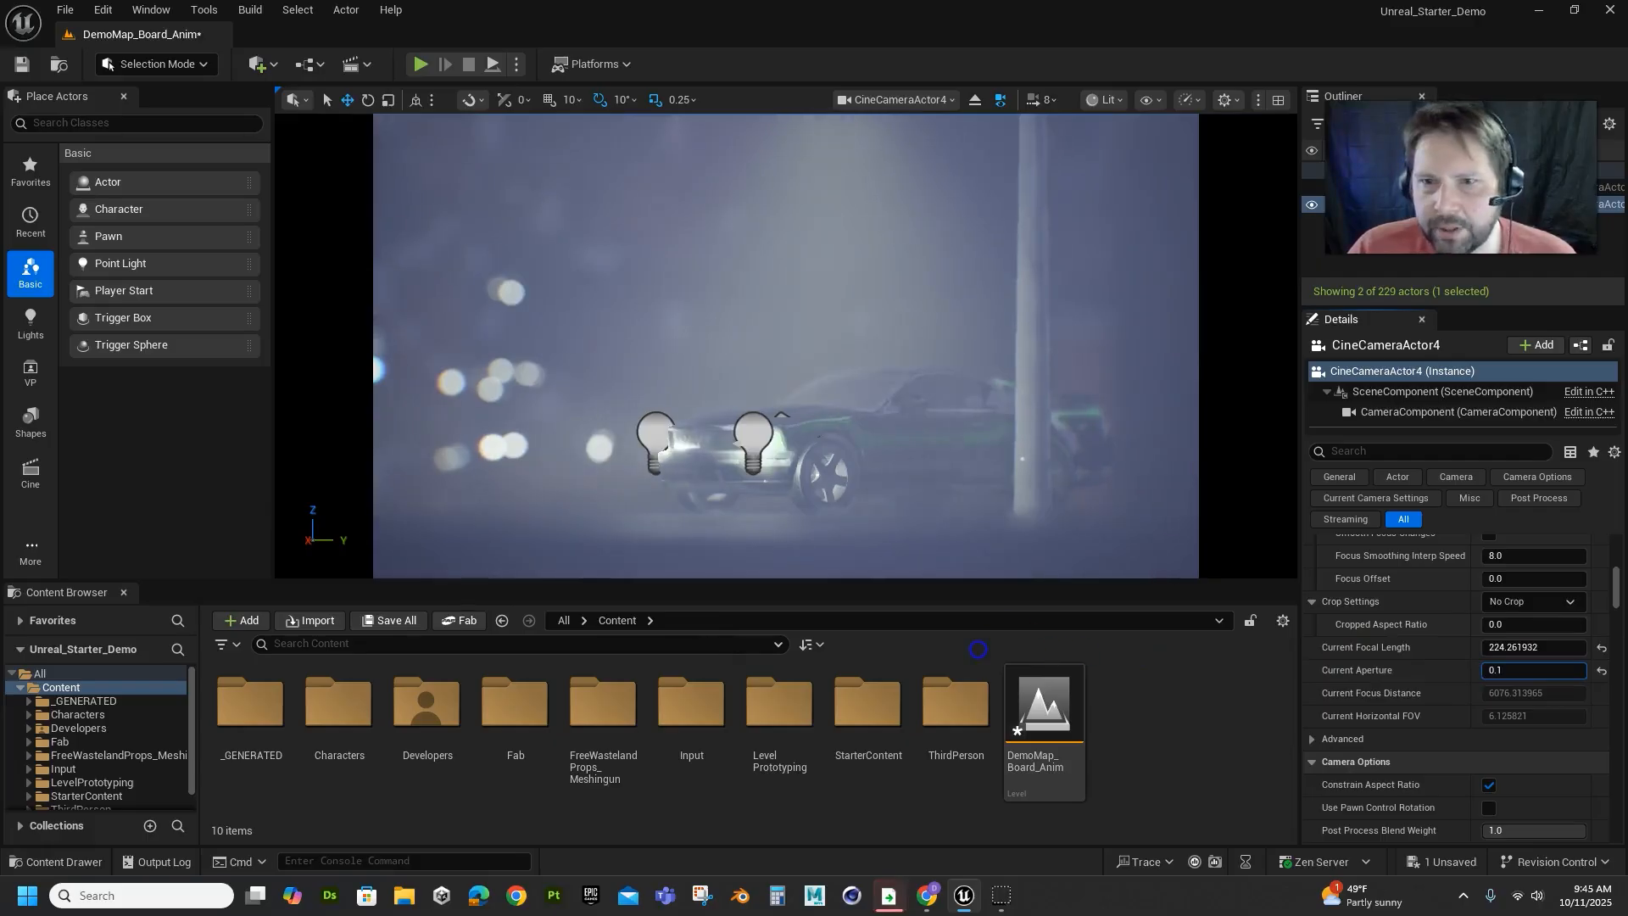
drag(1128, 637, 1583, 642)
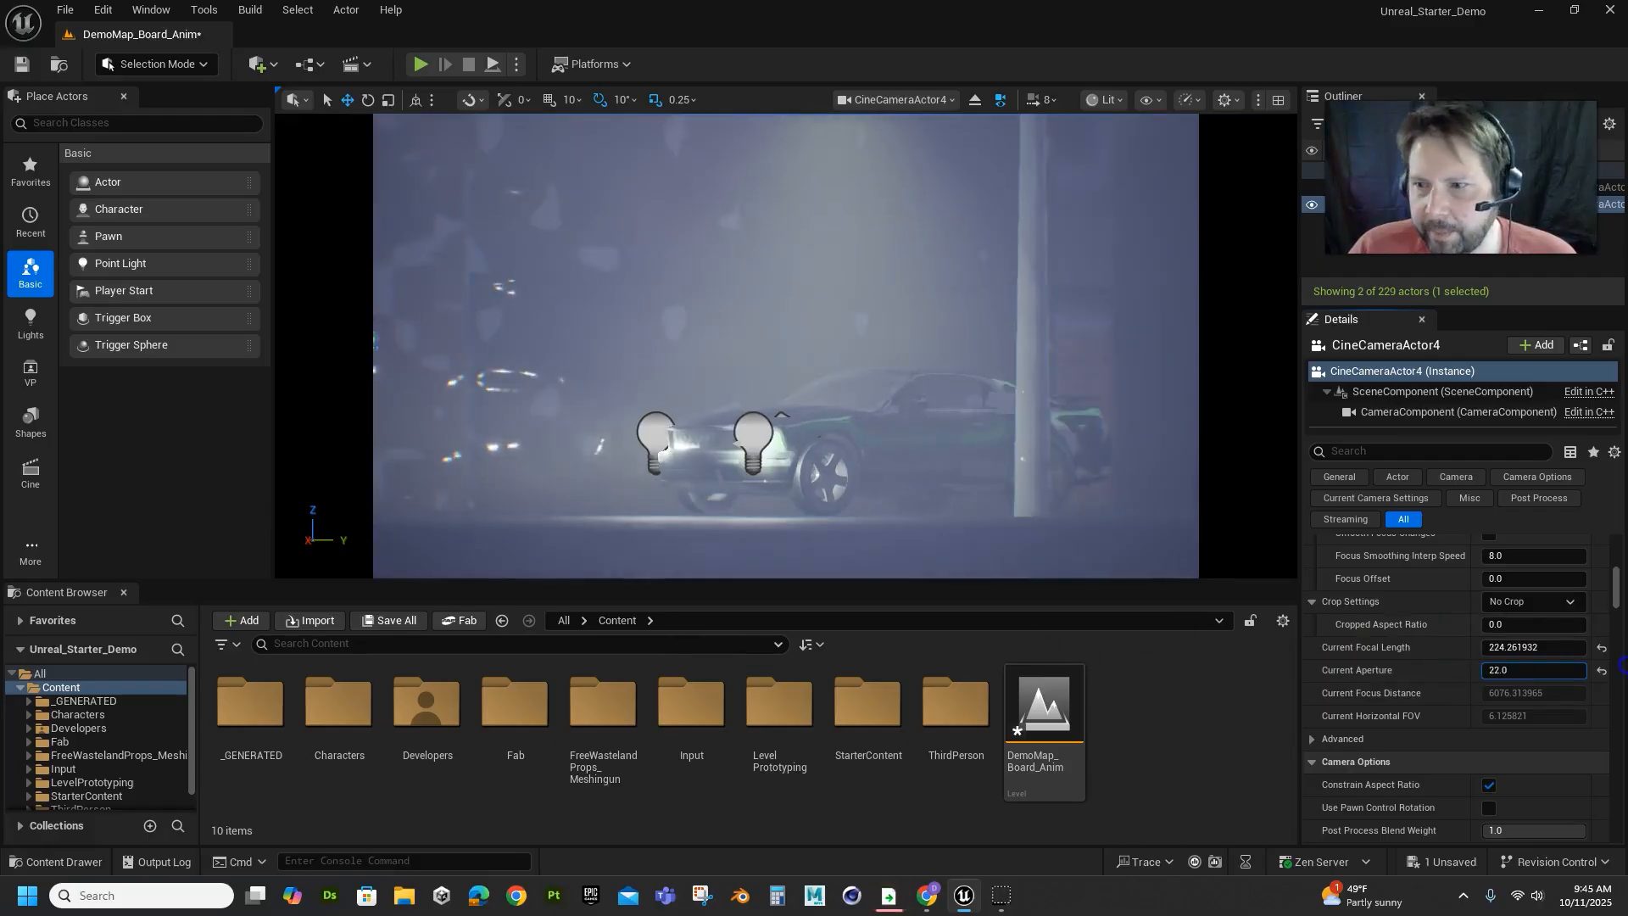
drag(1339, 664, 1205, 664)
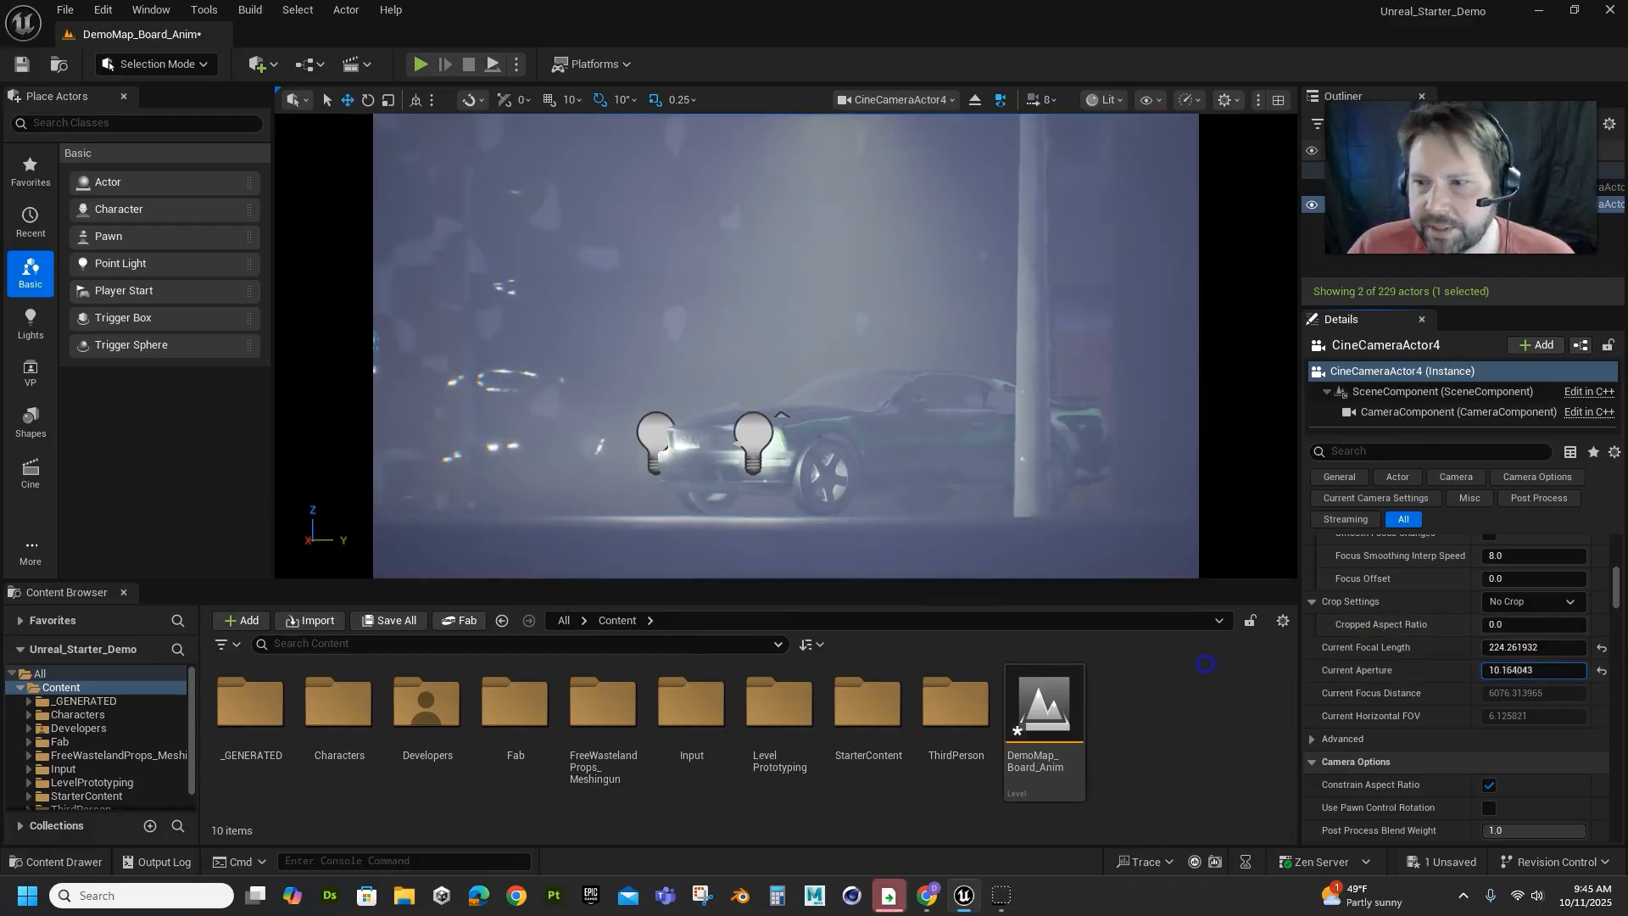
drag(1002, 655, 511, 629)
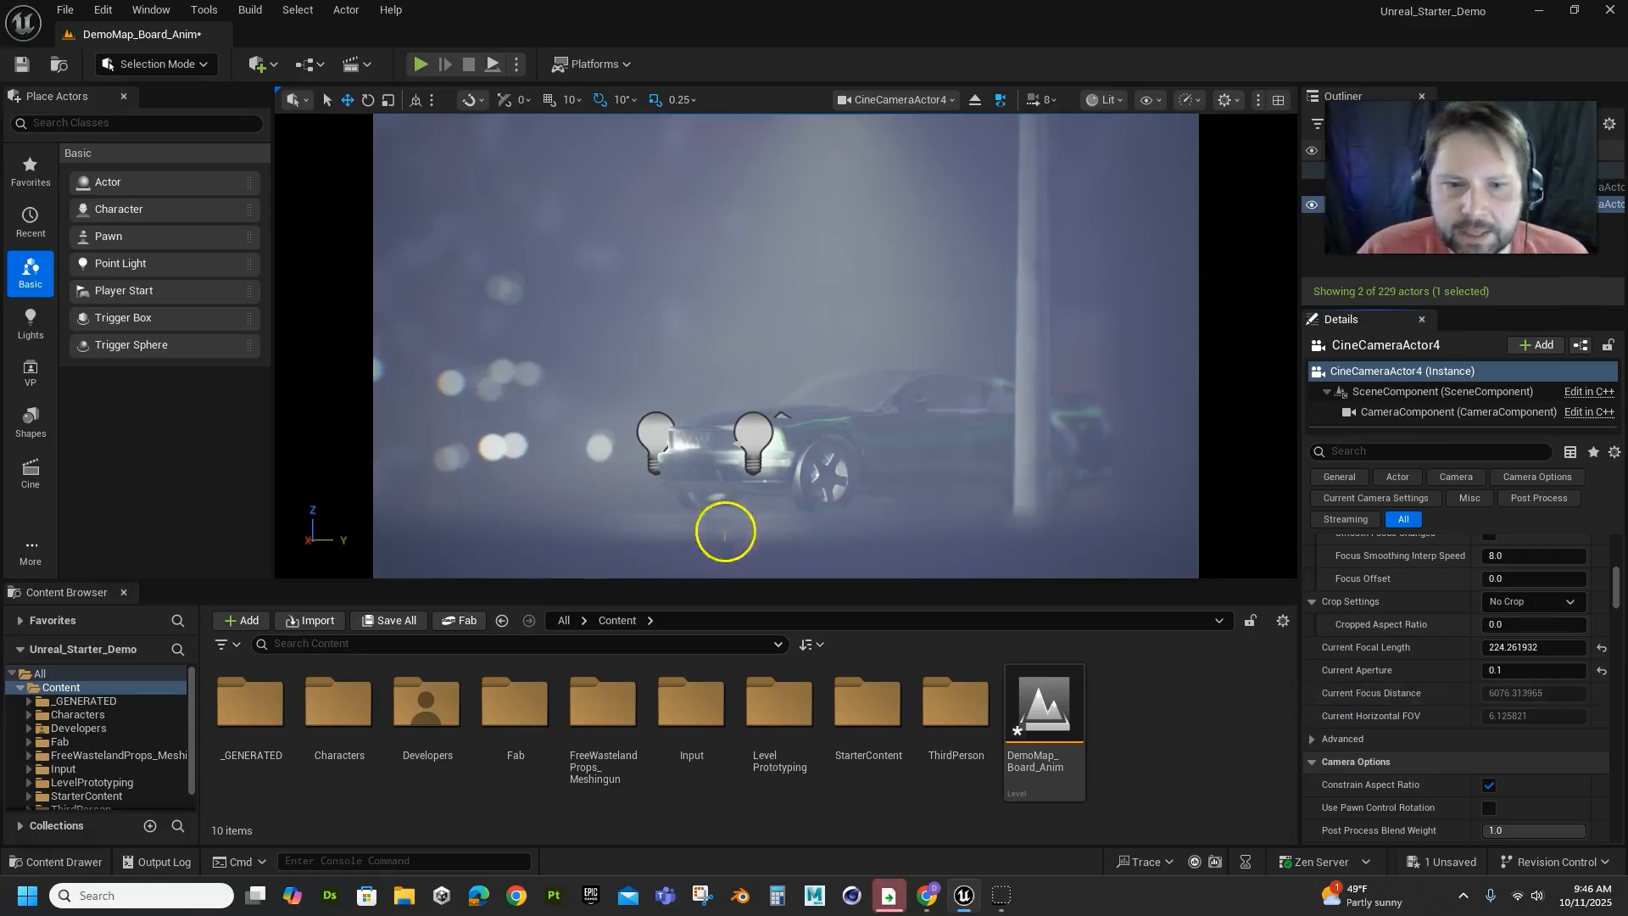
click(1493, 670)
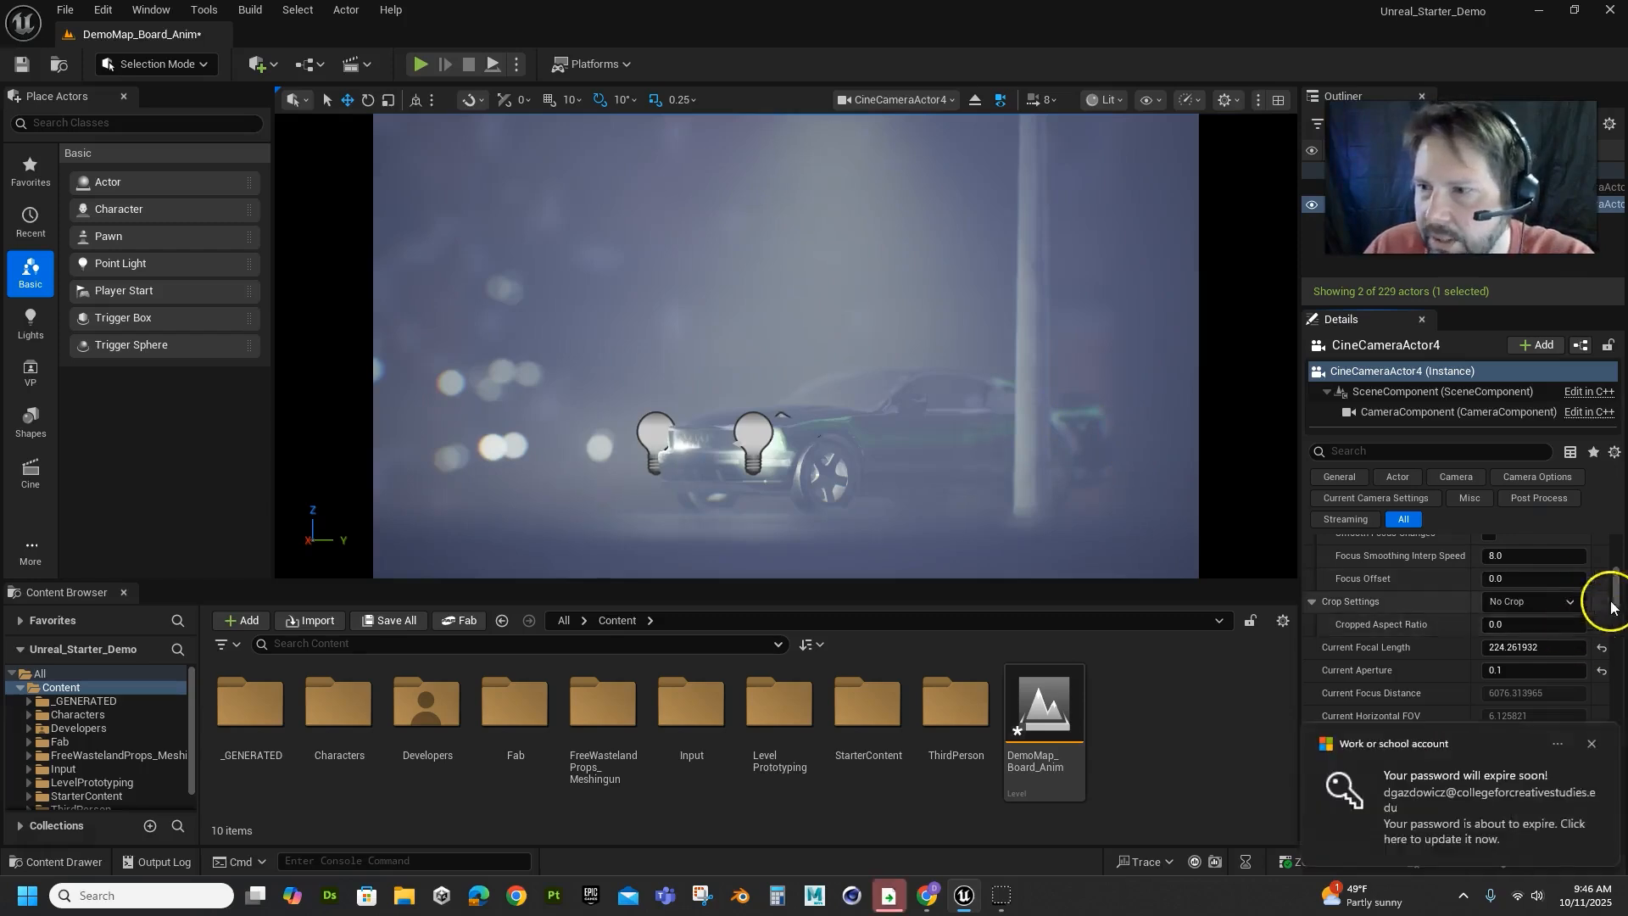
click(1588, 745)
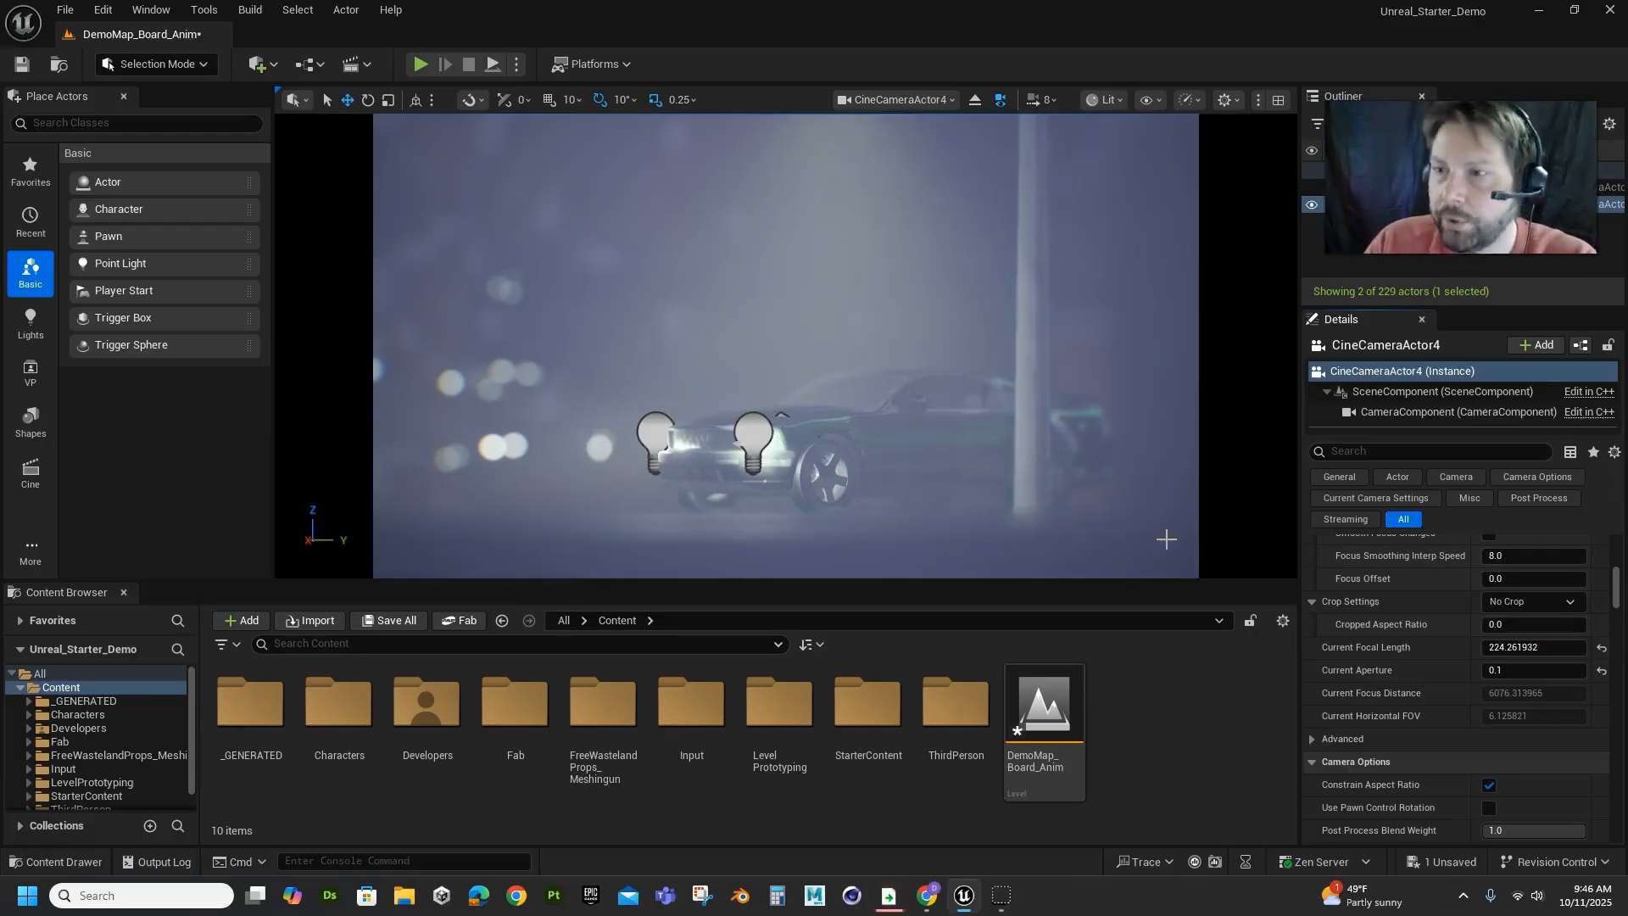
Hide the editor icons in the viewport with game view and delete CineCameraActor4 from the level.
click(953, 345)
key(g)
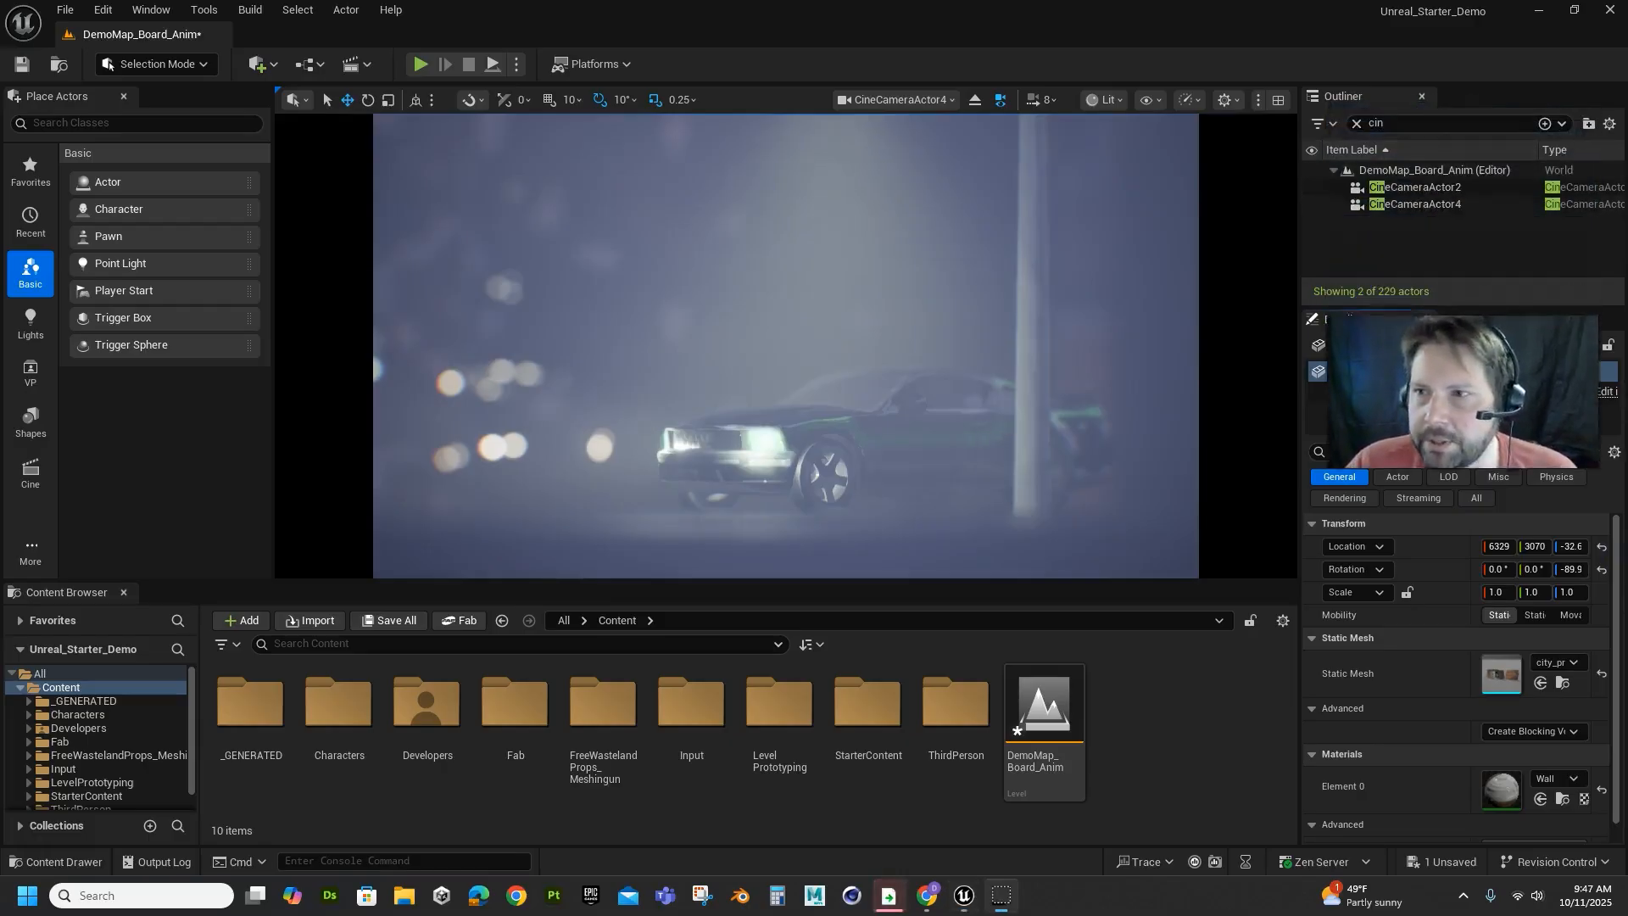
click(1395, 204)
key(Delete)
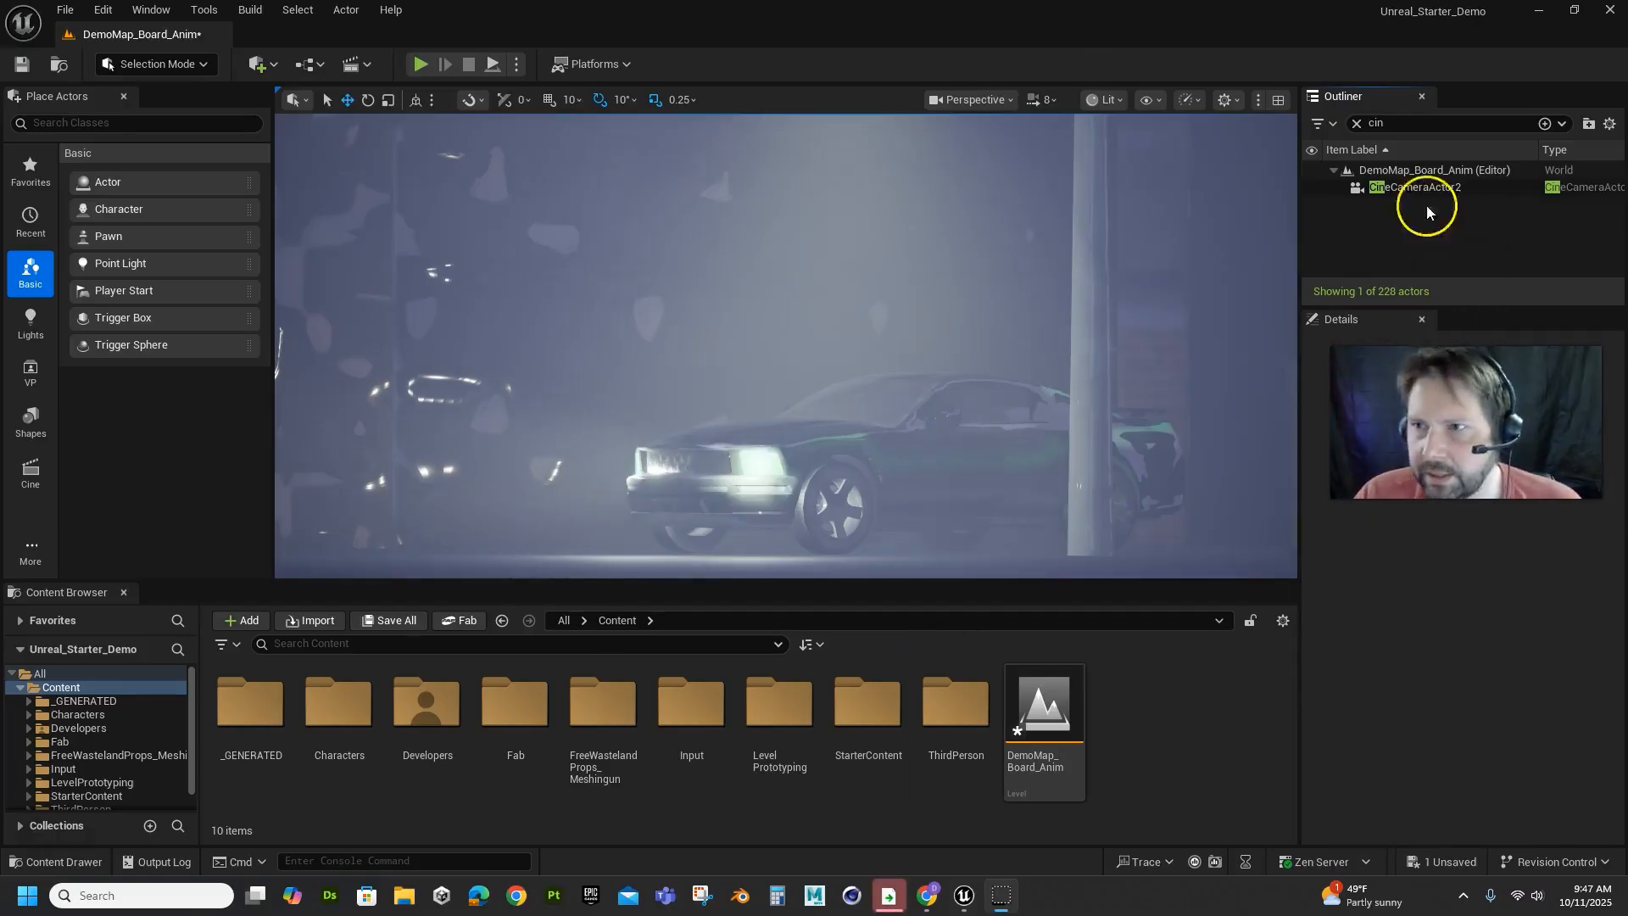
Clear the actor list filter and reduce the ExponentialHeightFog's fog density to 0.0.
click(1357, 123)
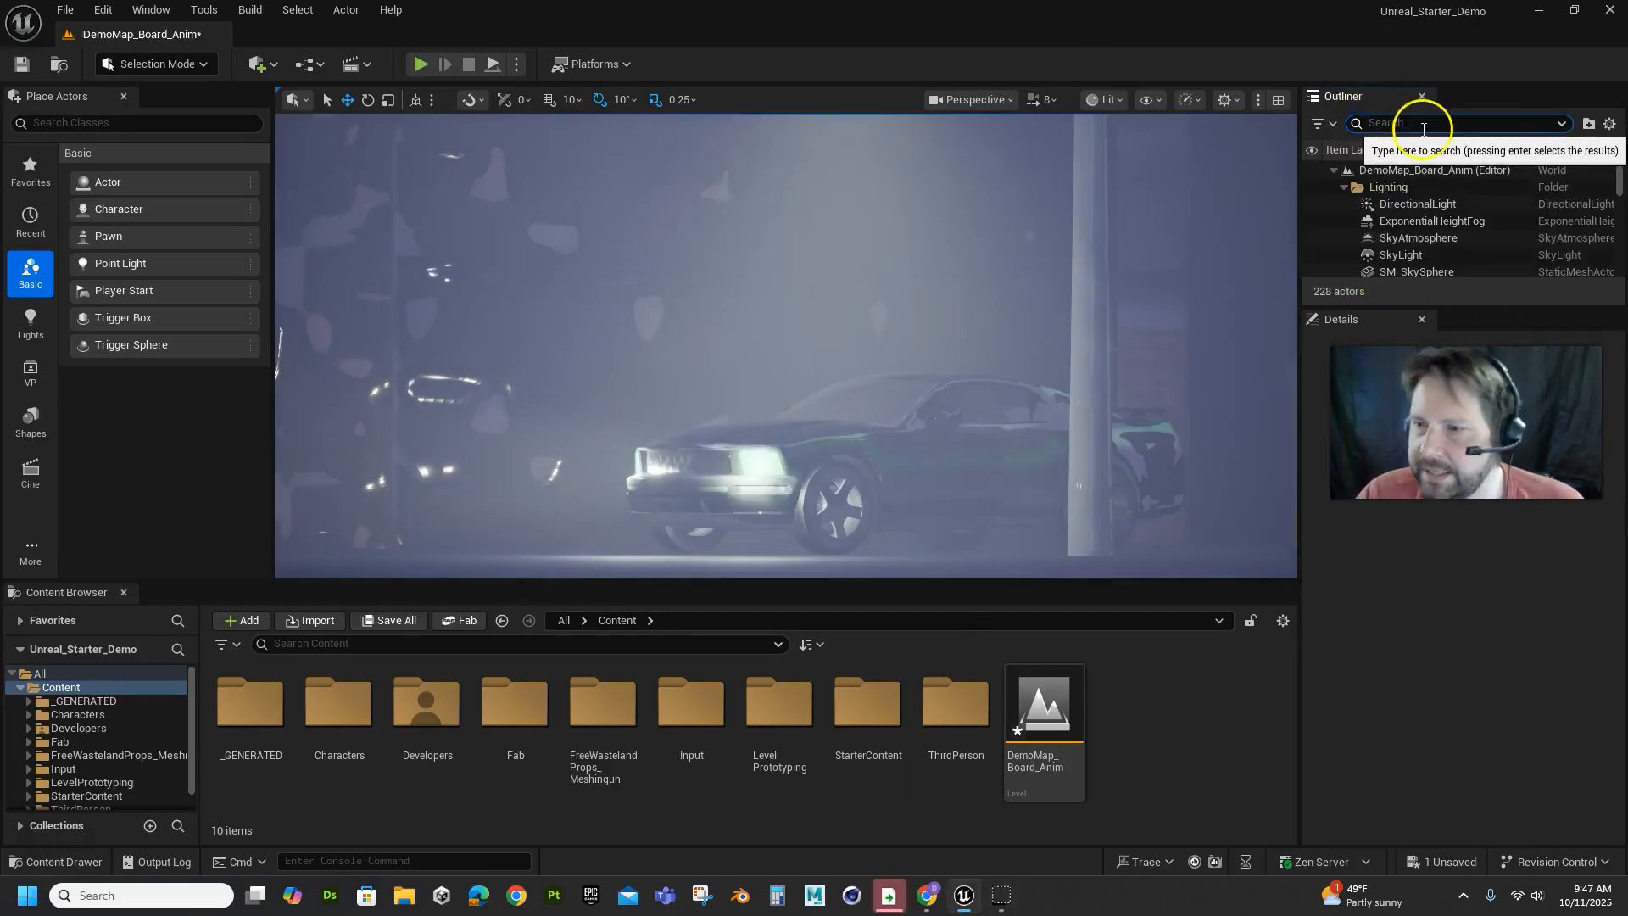
click(1344, 186)
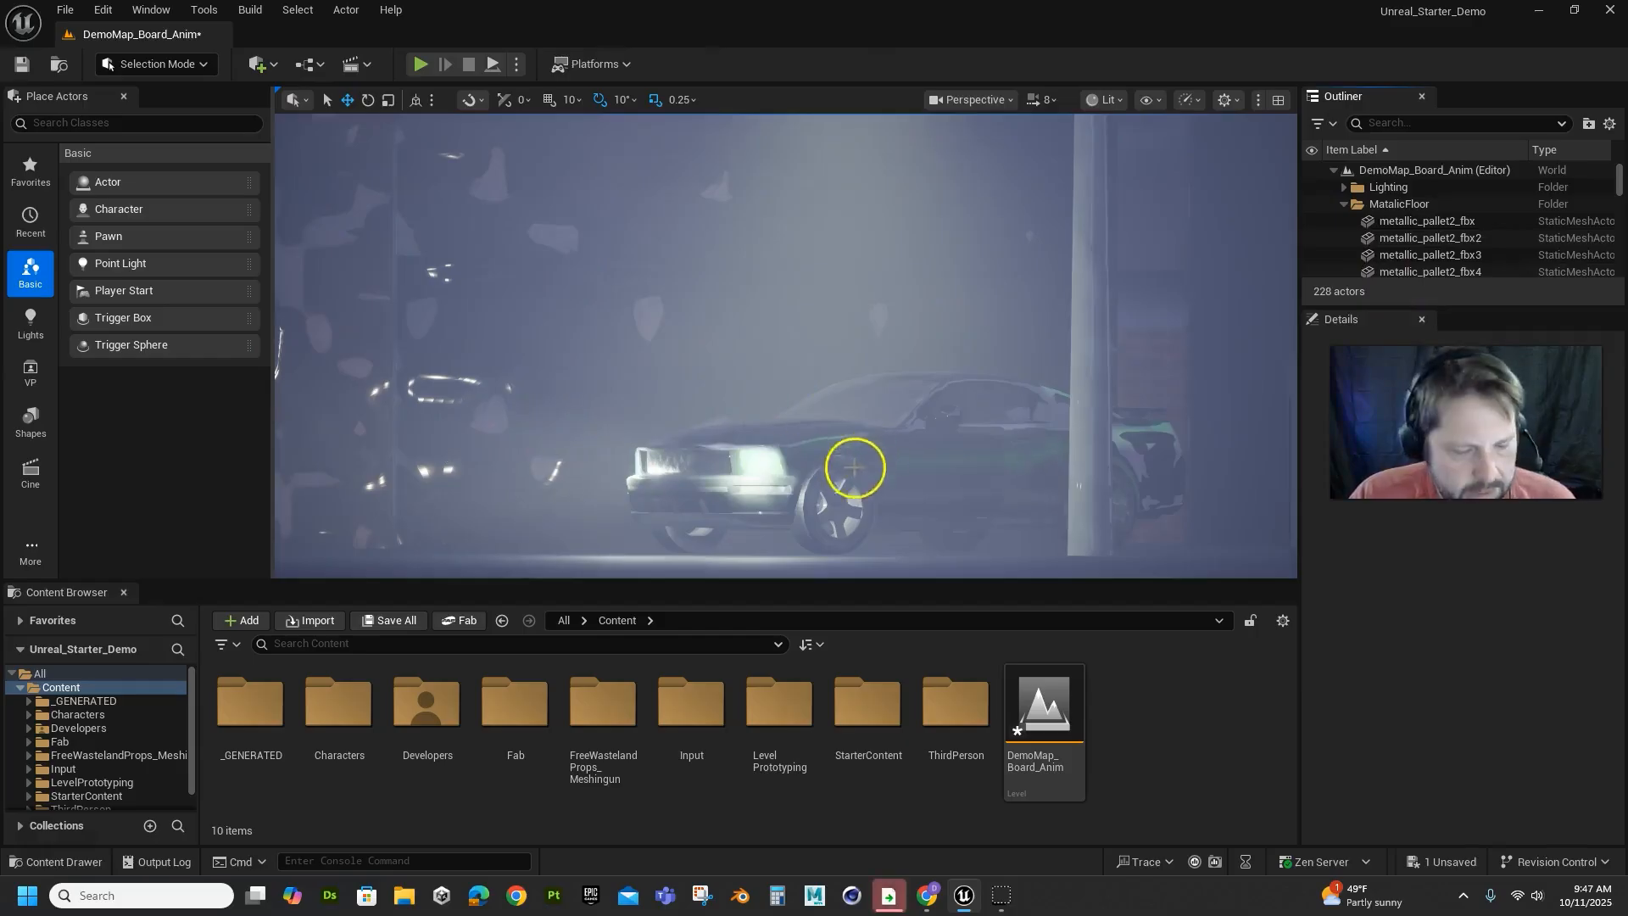
right_drag(854, 466, 750, 401)
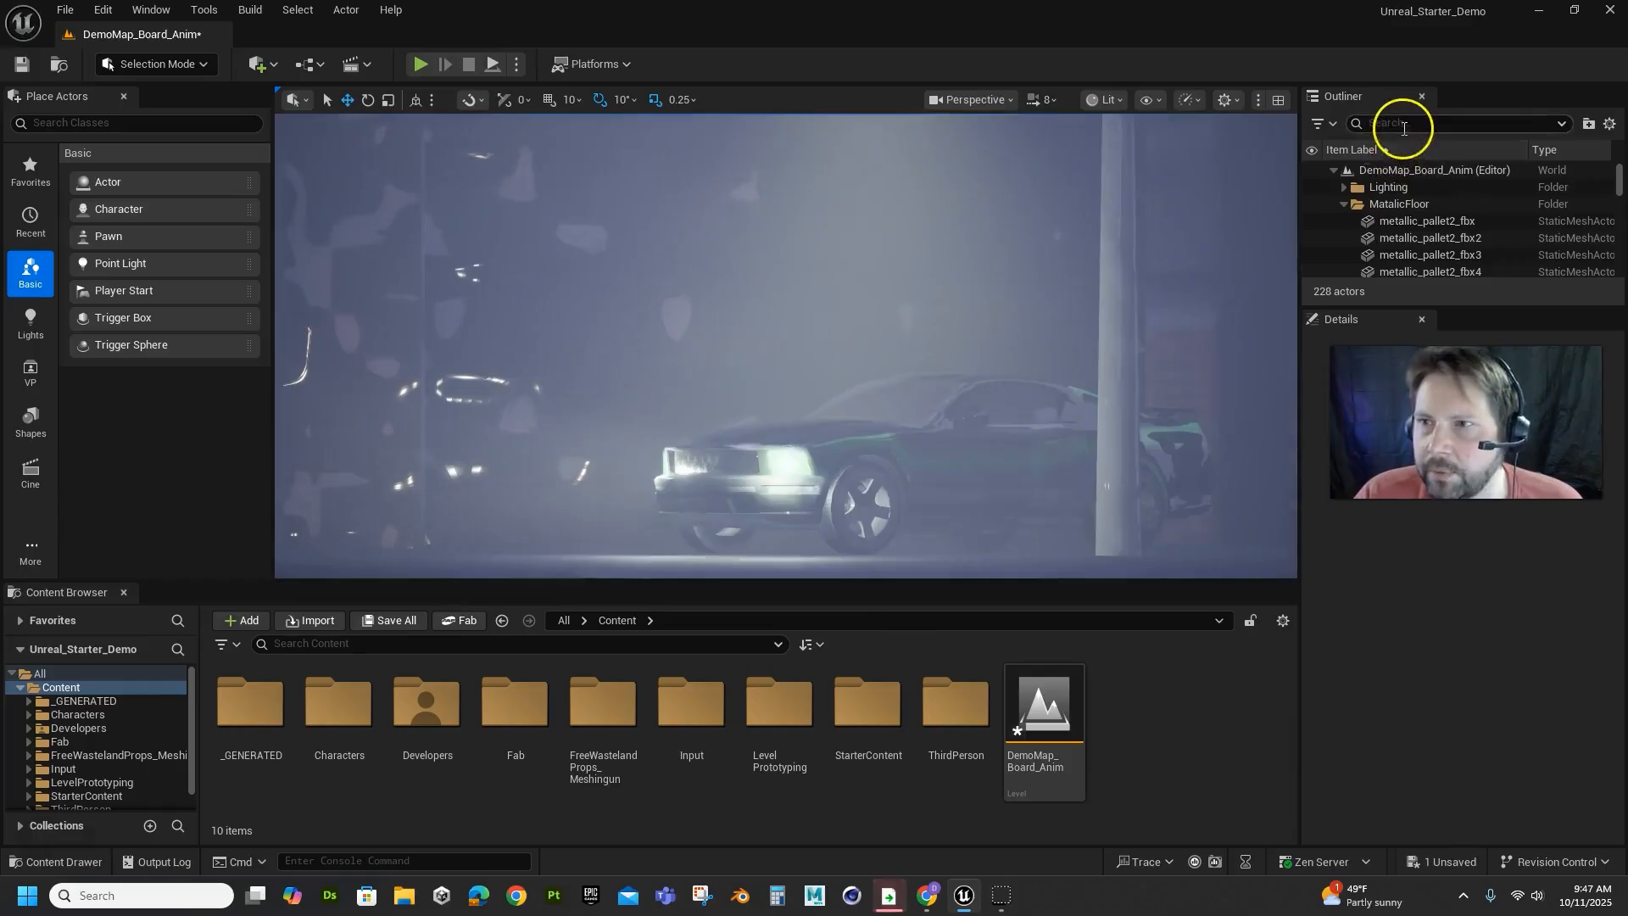
click(1344, 188)
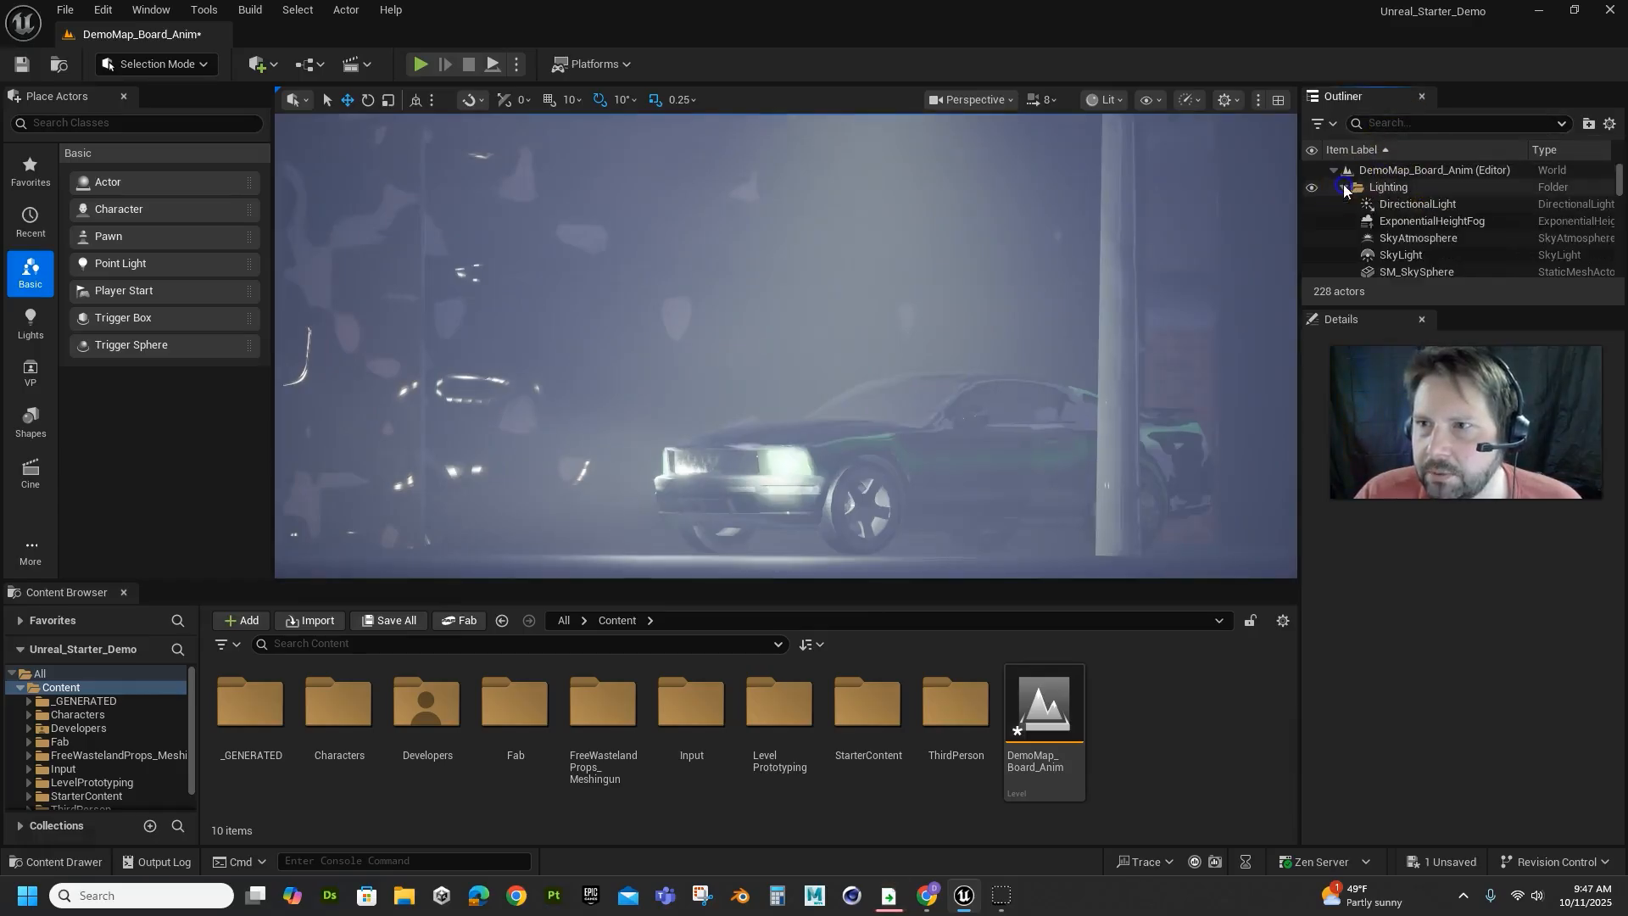
click(1376, 220)
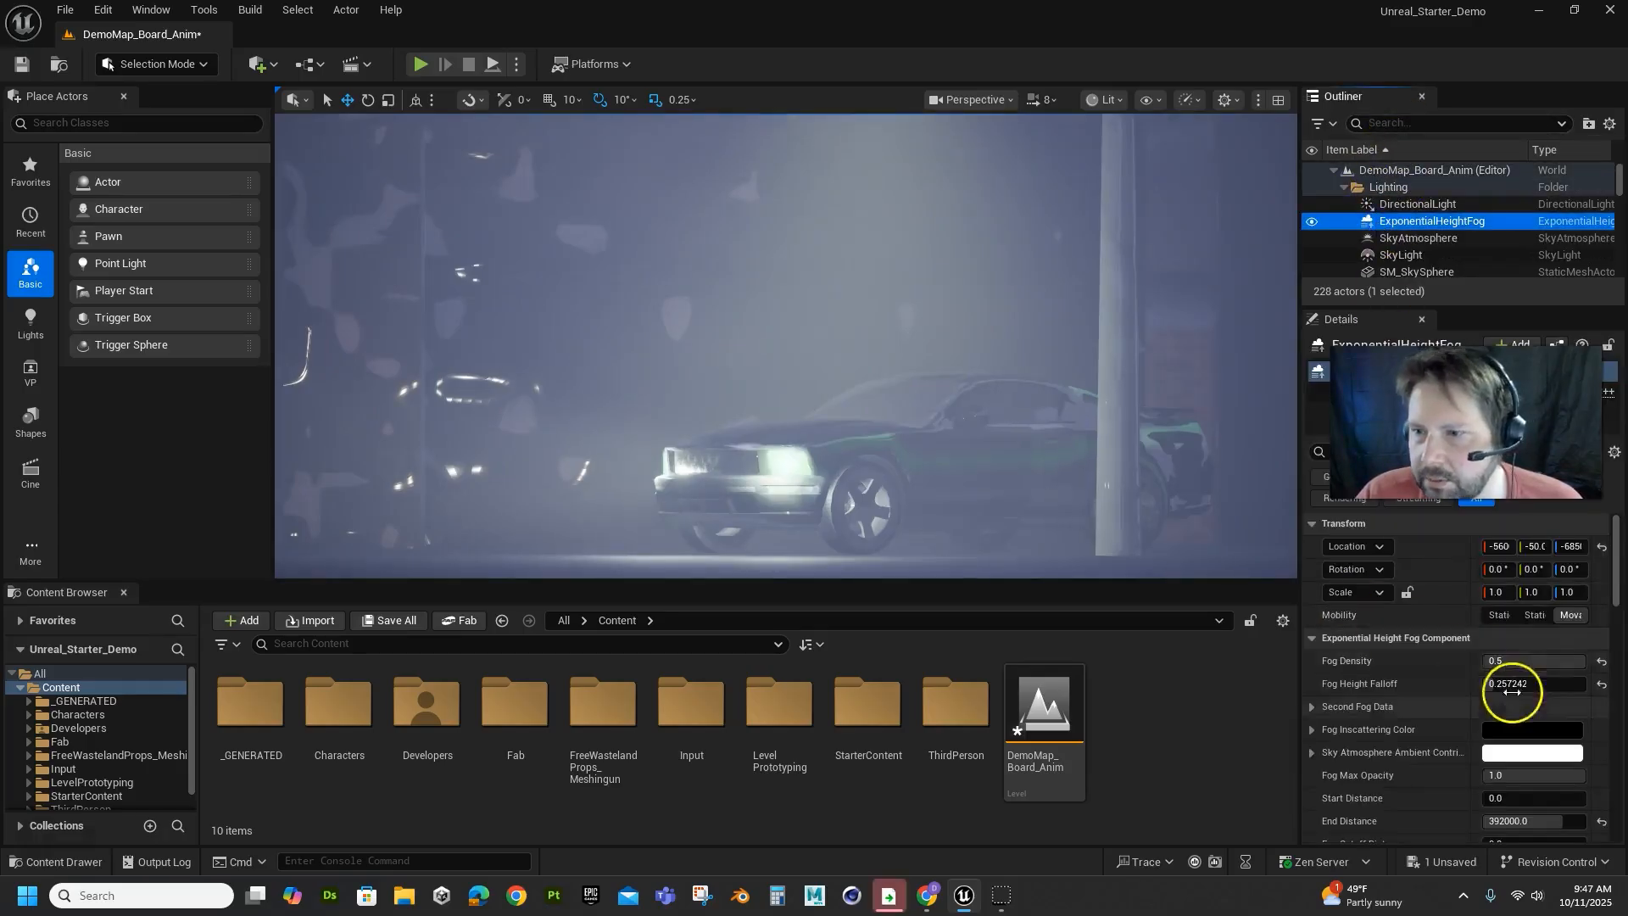
drag(1555, 661, 1501, 661)
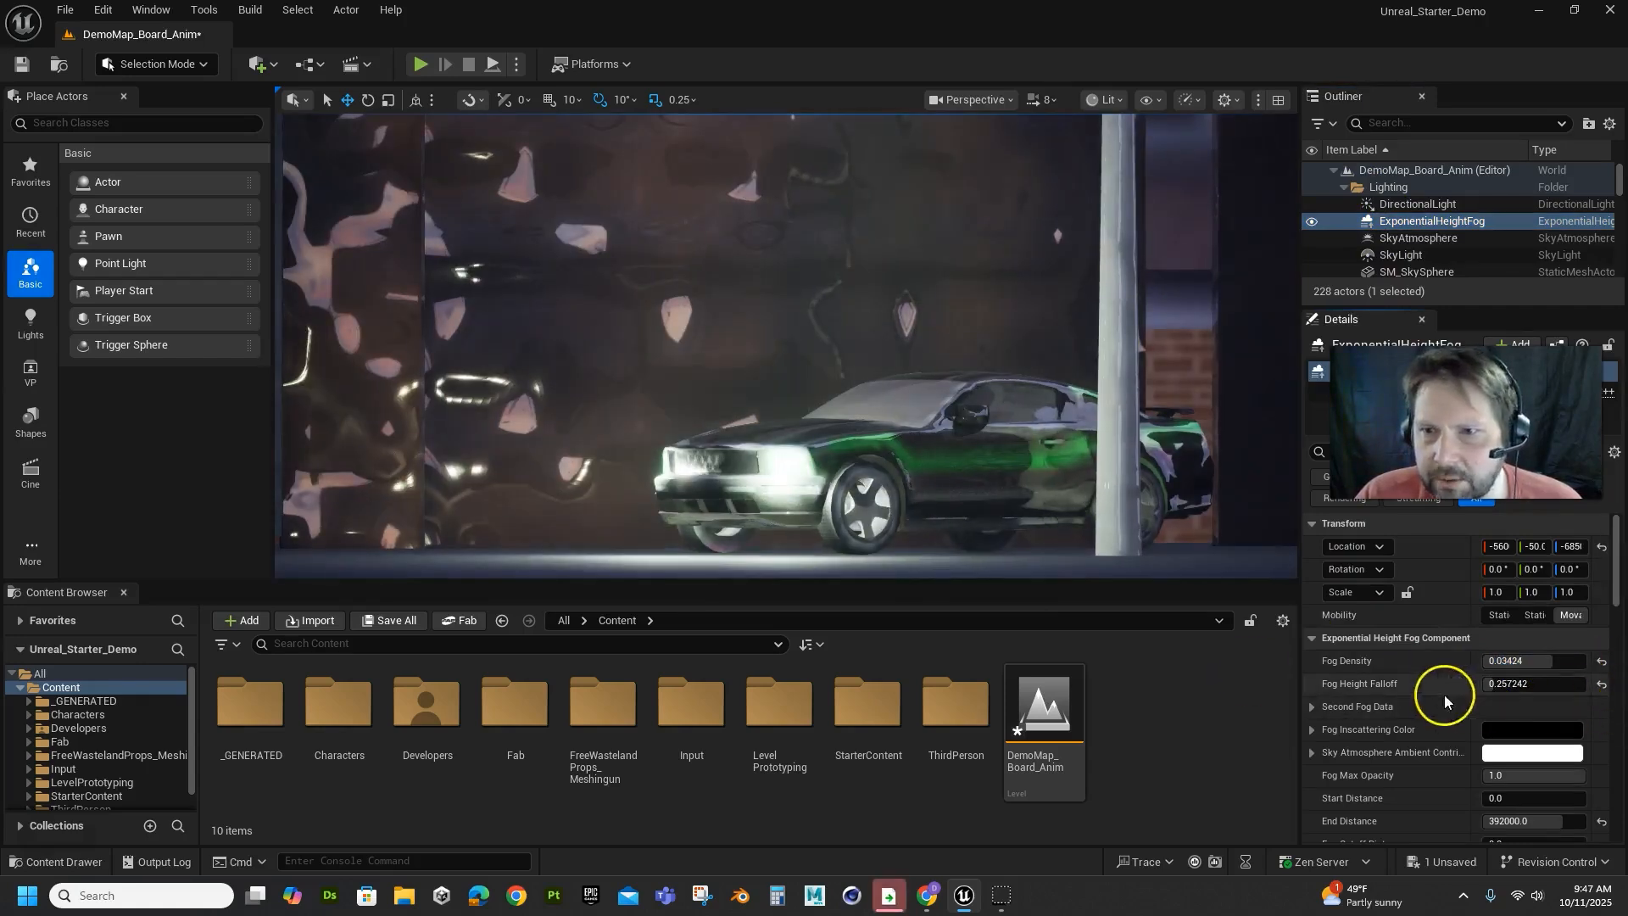
drag(1555, 660, 1436, 661)
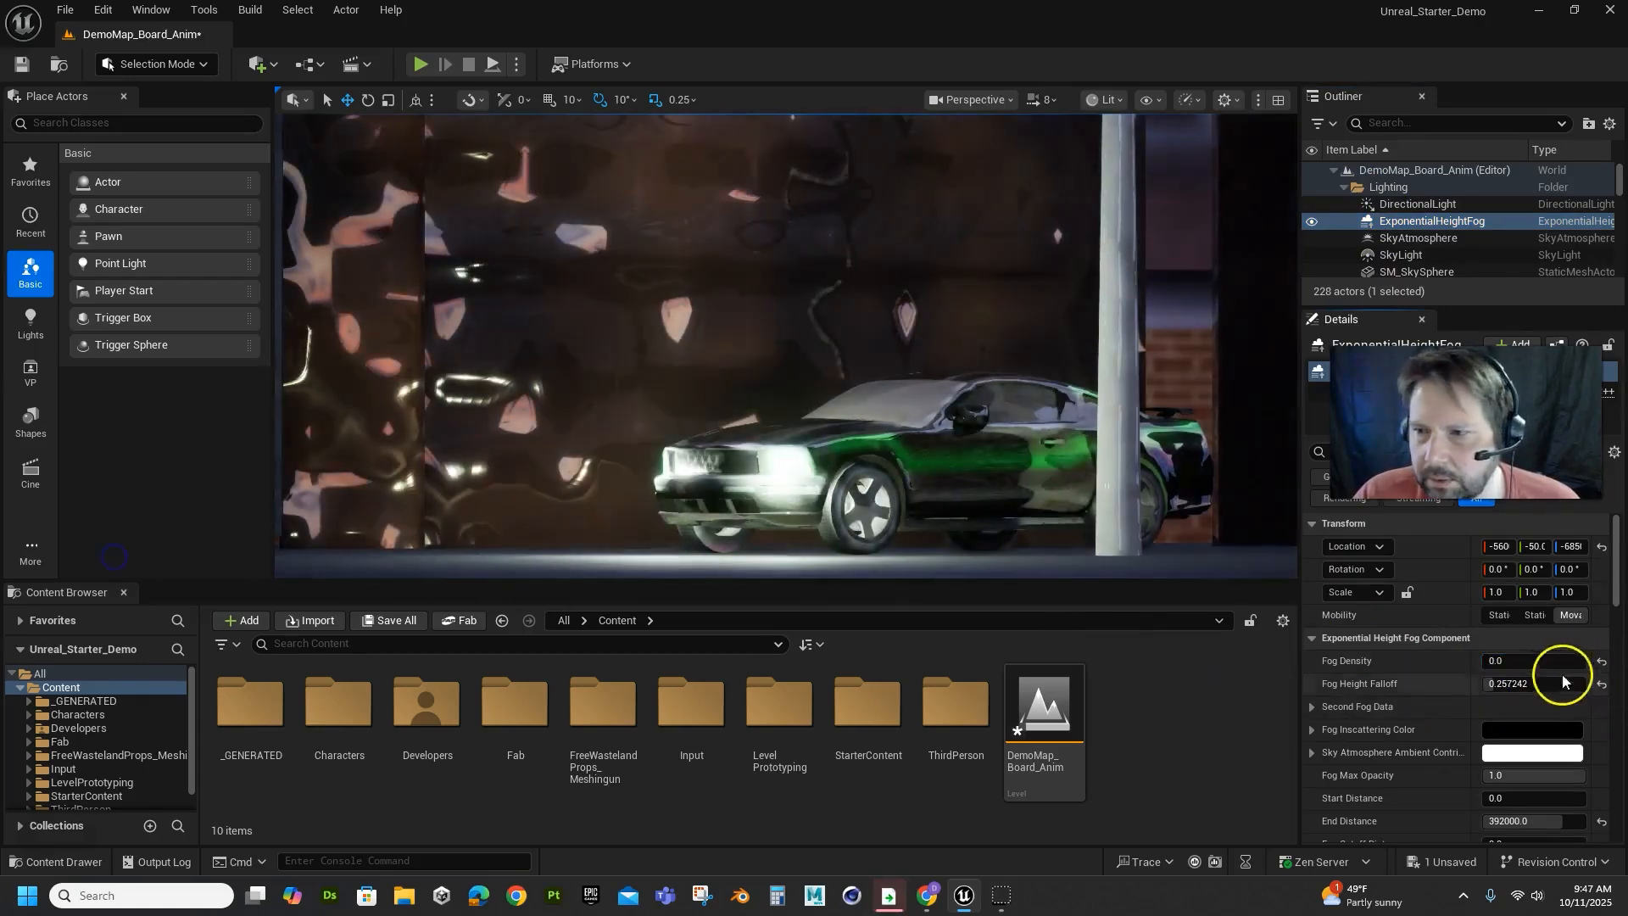
Inspect the car, the surrounding walls and the street from several distances and angles.
scroll(784, 415, down, 8)
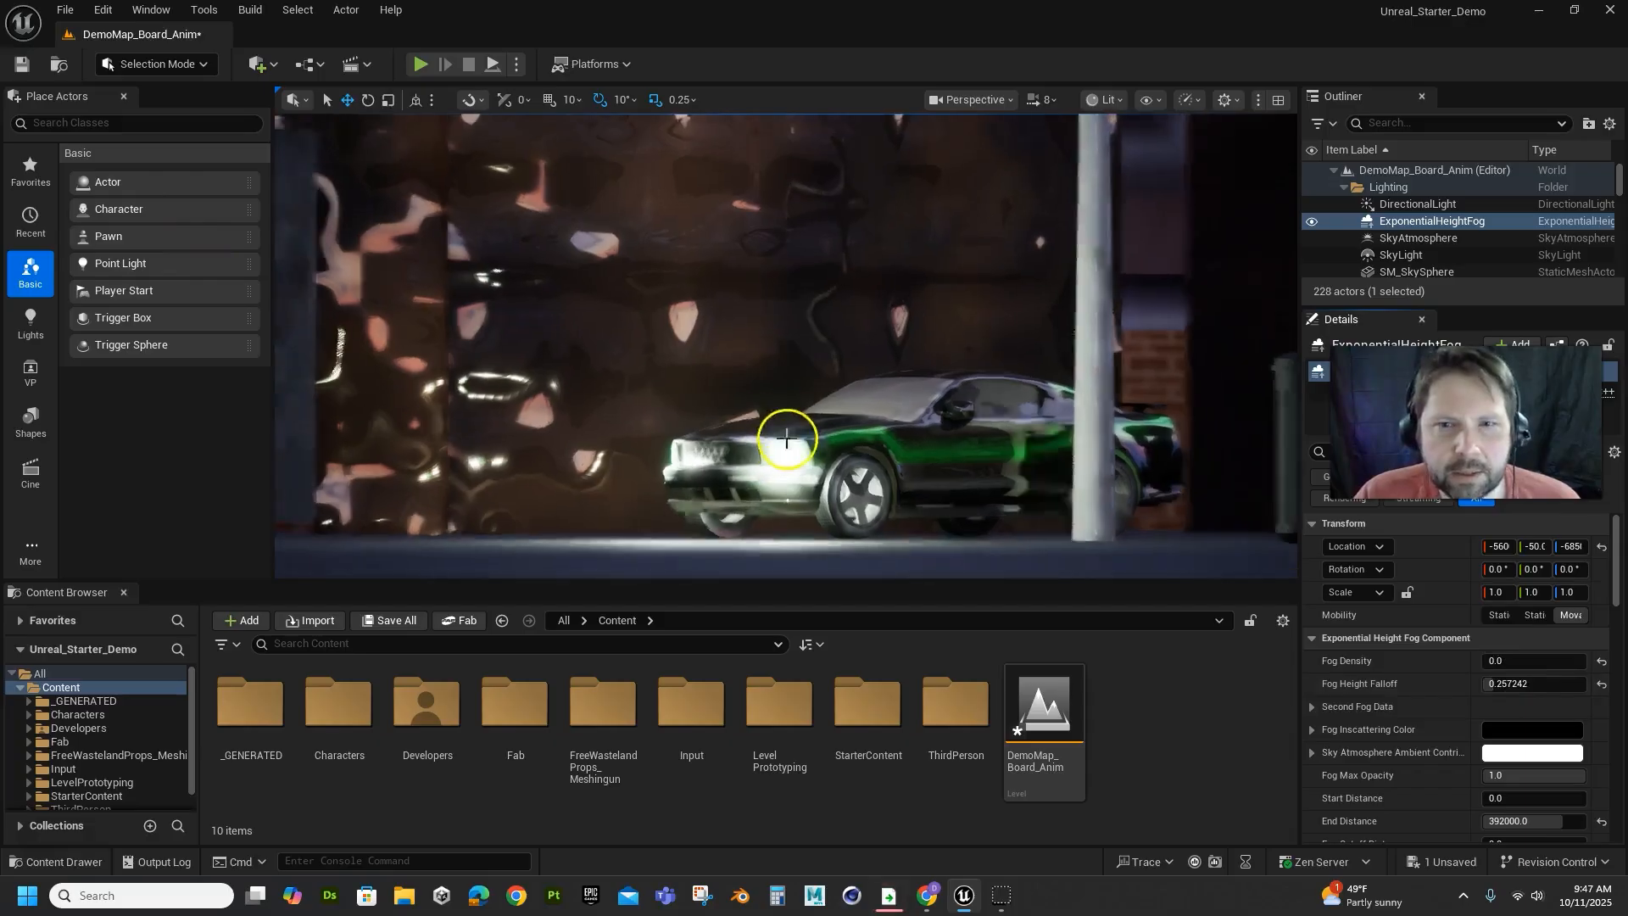
scroll(746, 373, down, 2)
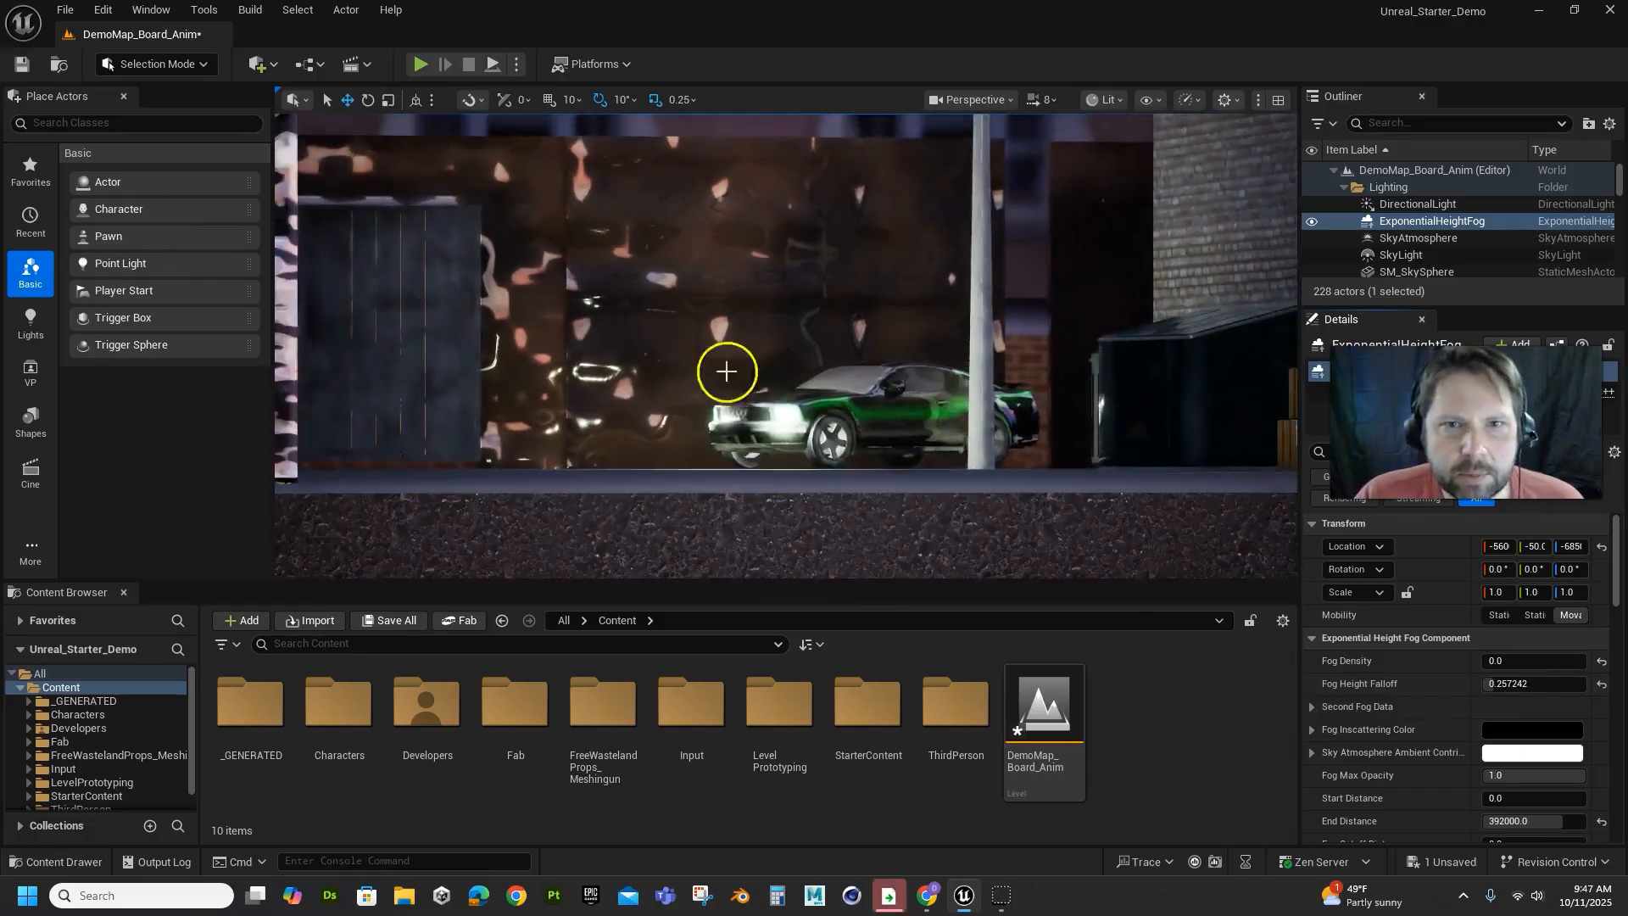
right_drag(727, 371, 752, 265)
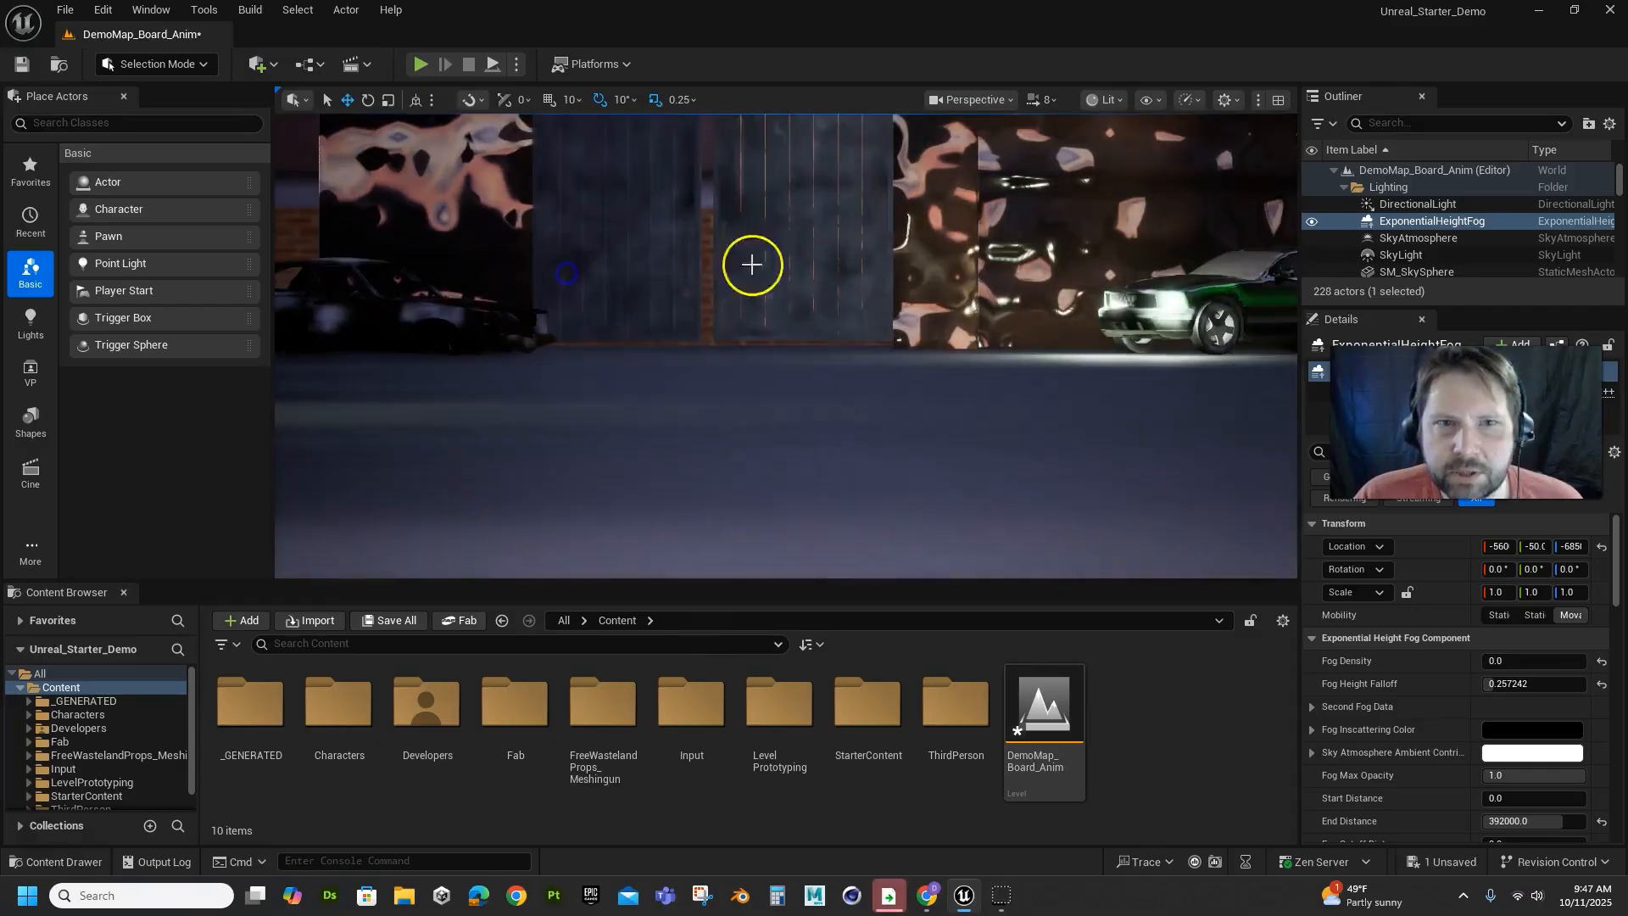
click(1080, 262)
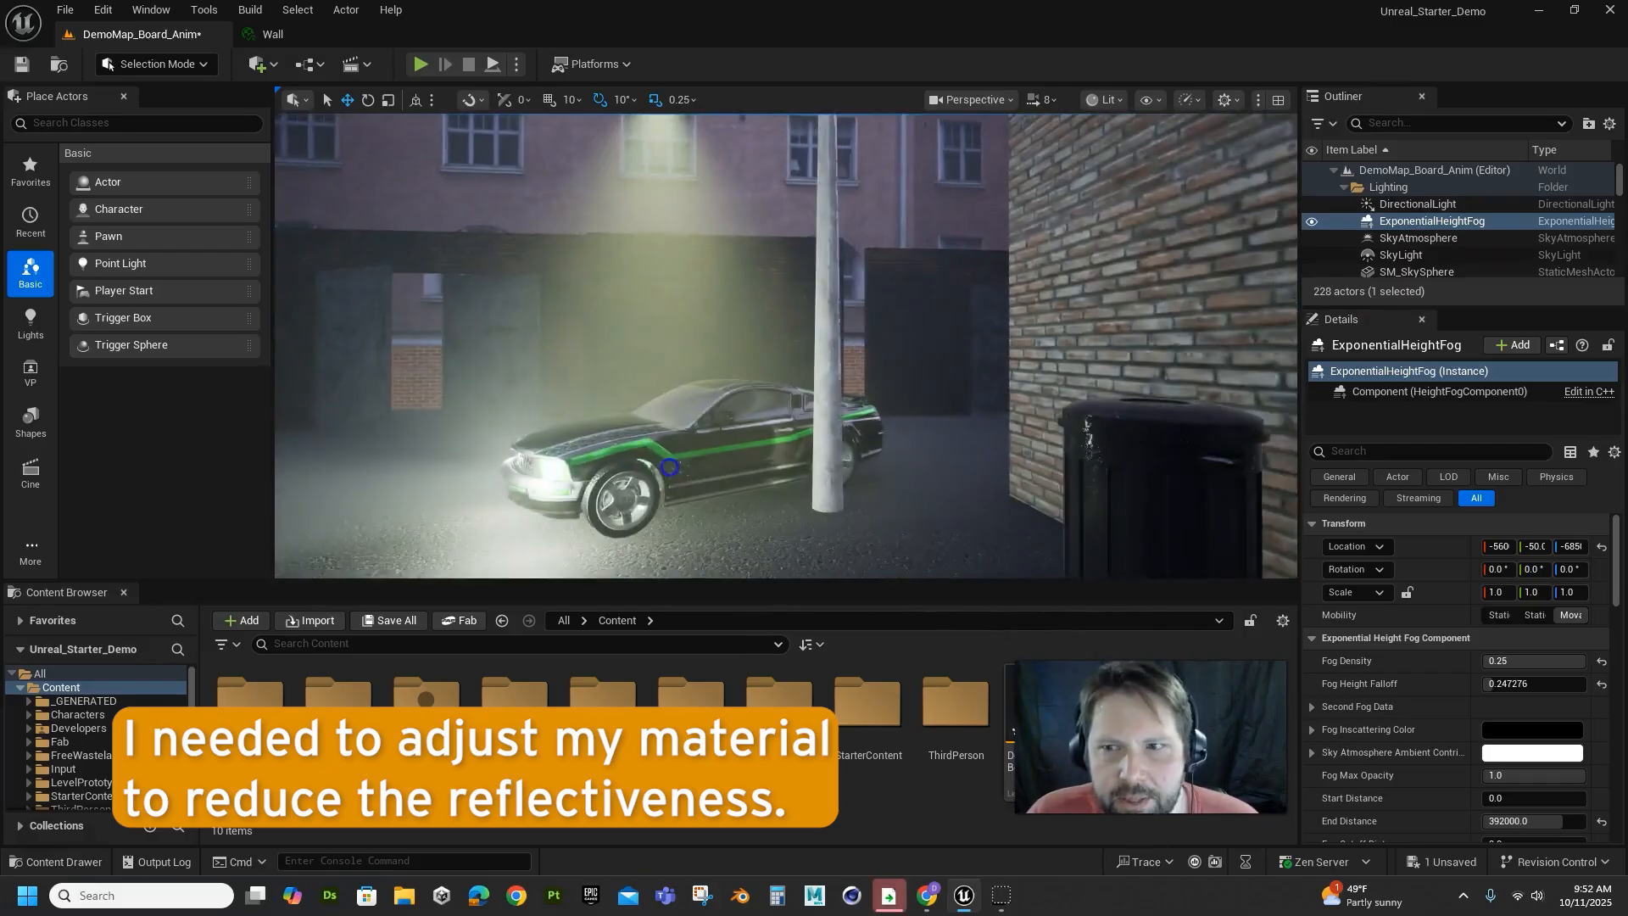
right_drag(684, 466, 683, 465)
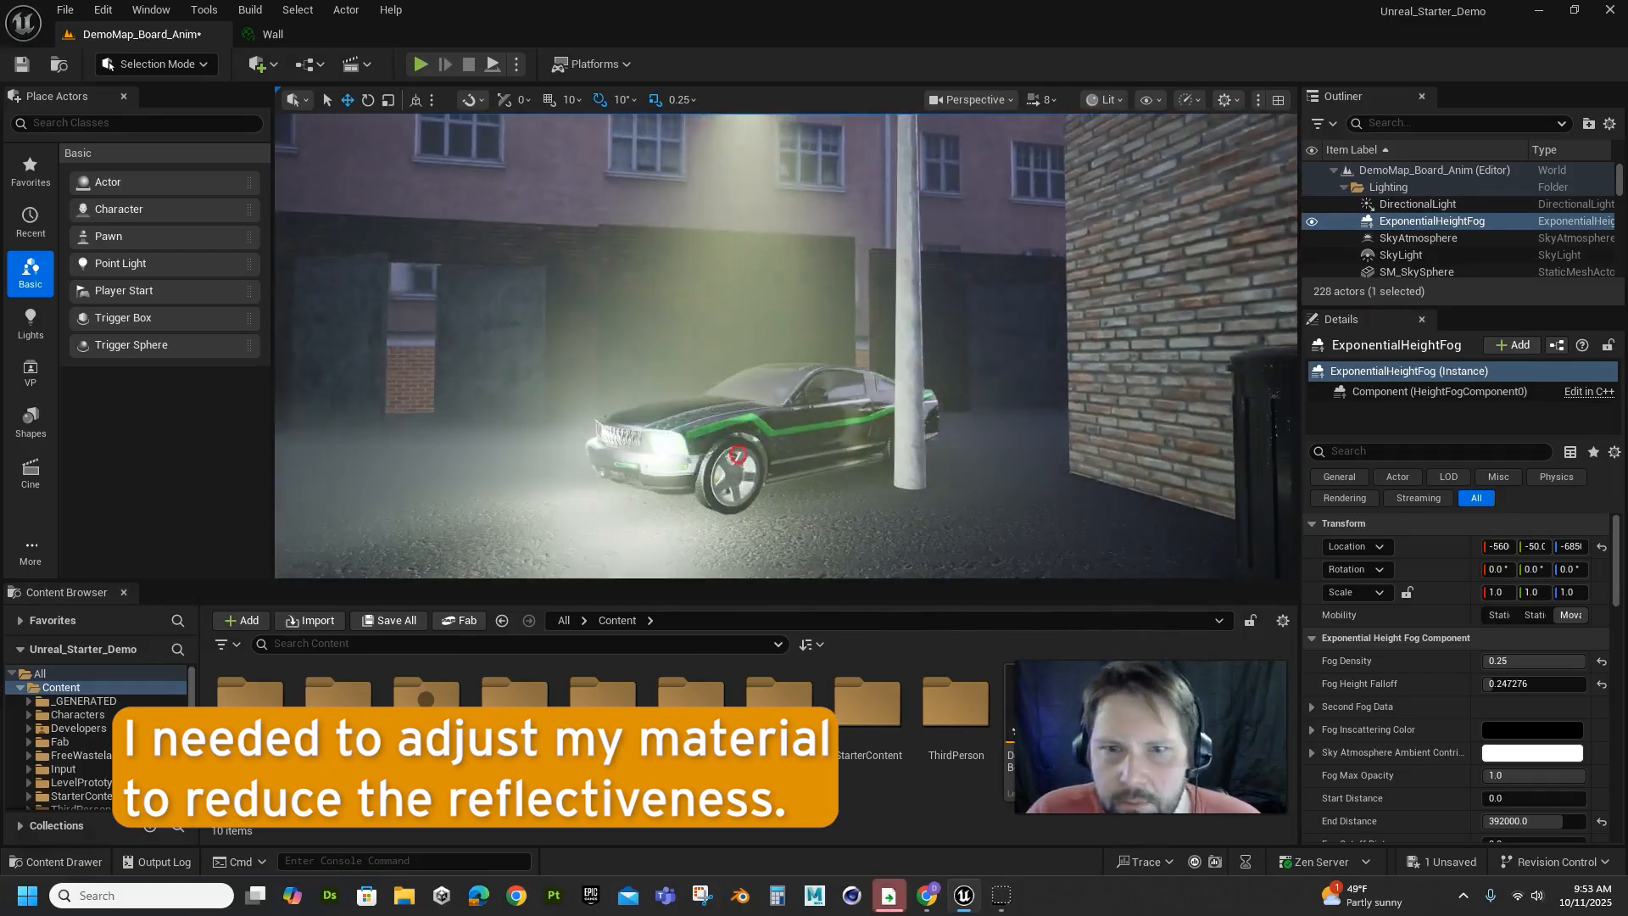
middle_drag(740, 458, 741, 450)
right_drag(825, 512, 832, 503)
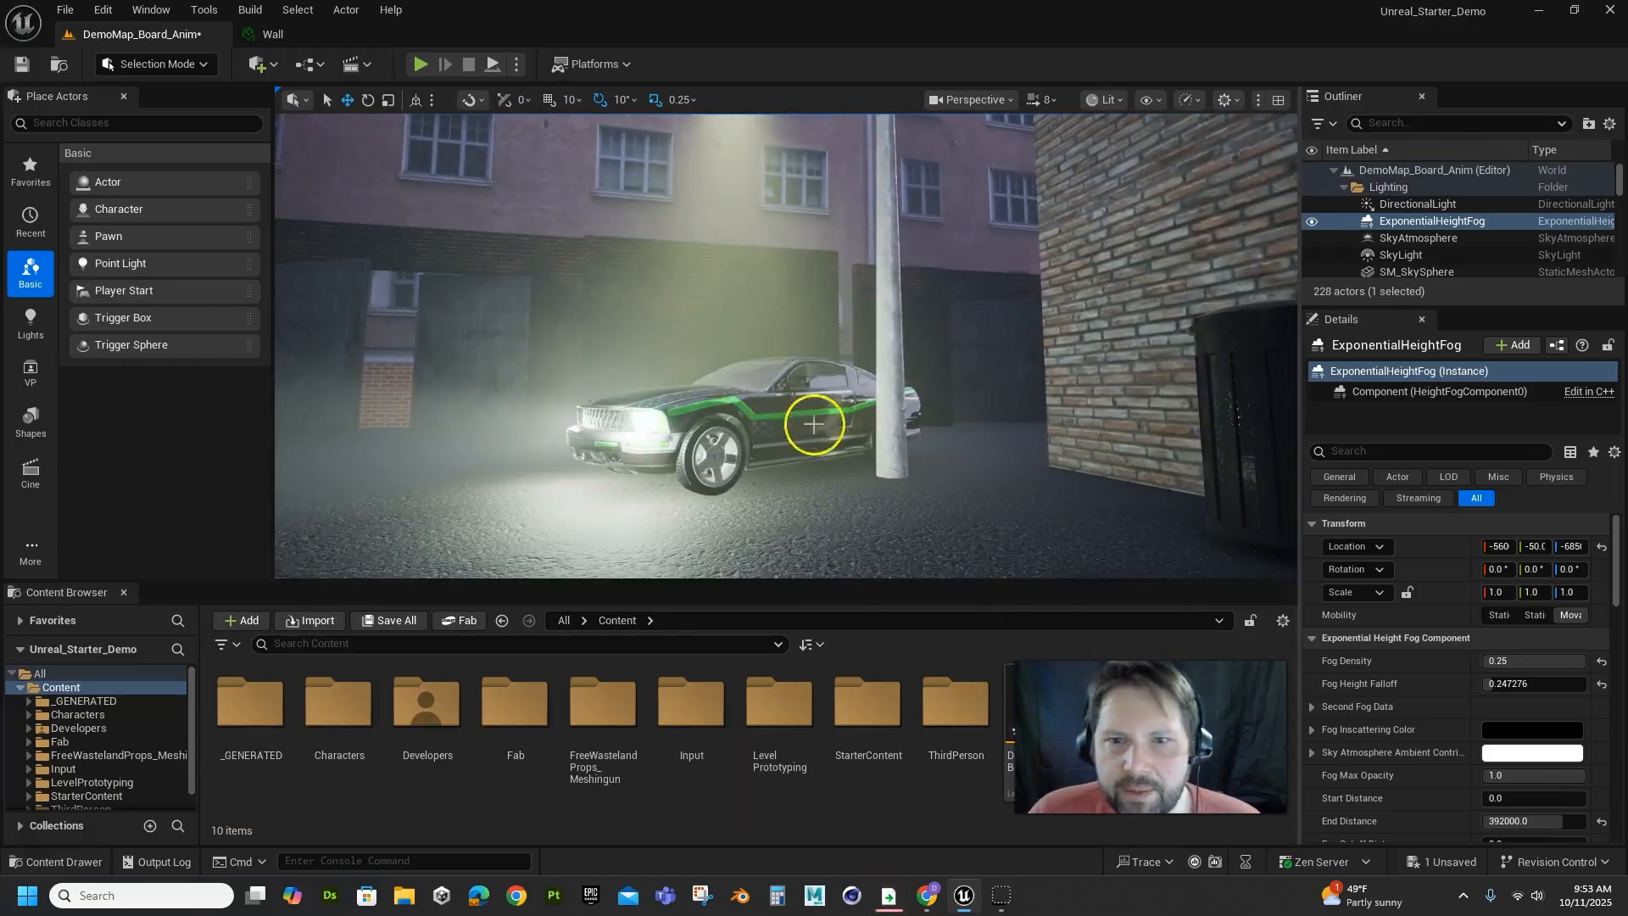
right_drag(765, 460, 793, 476)
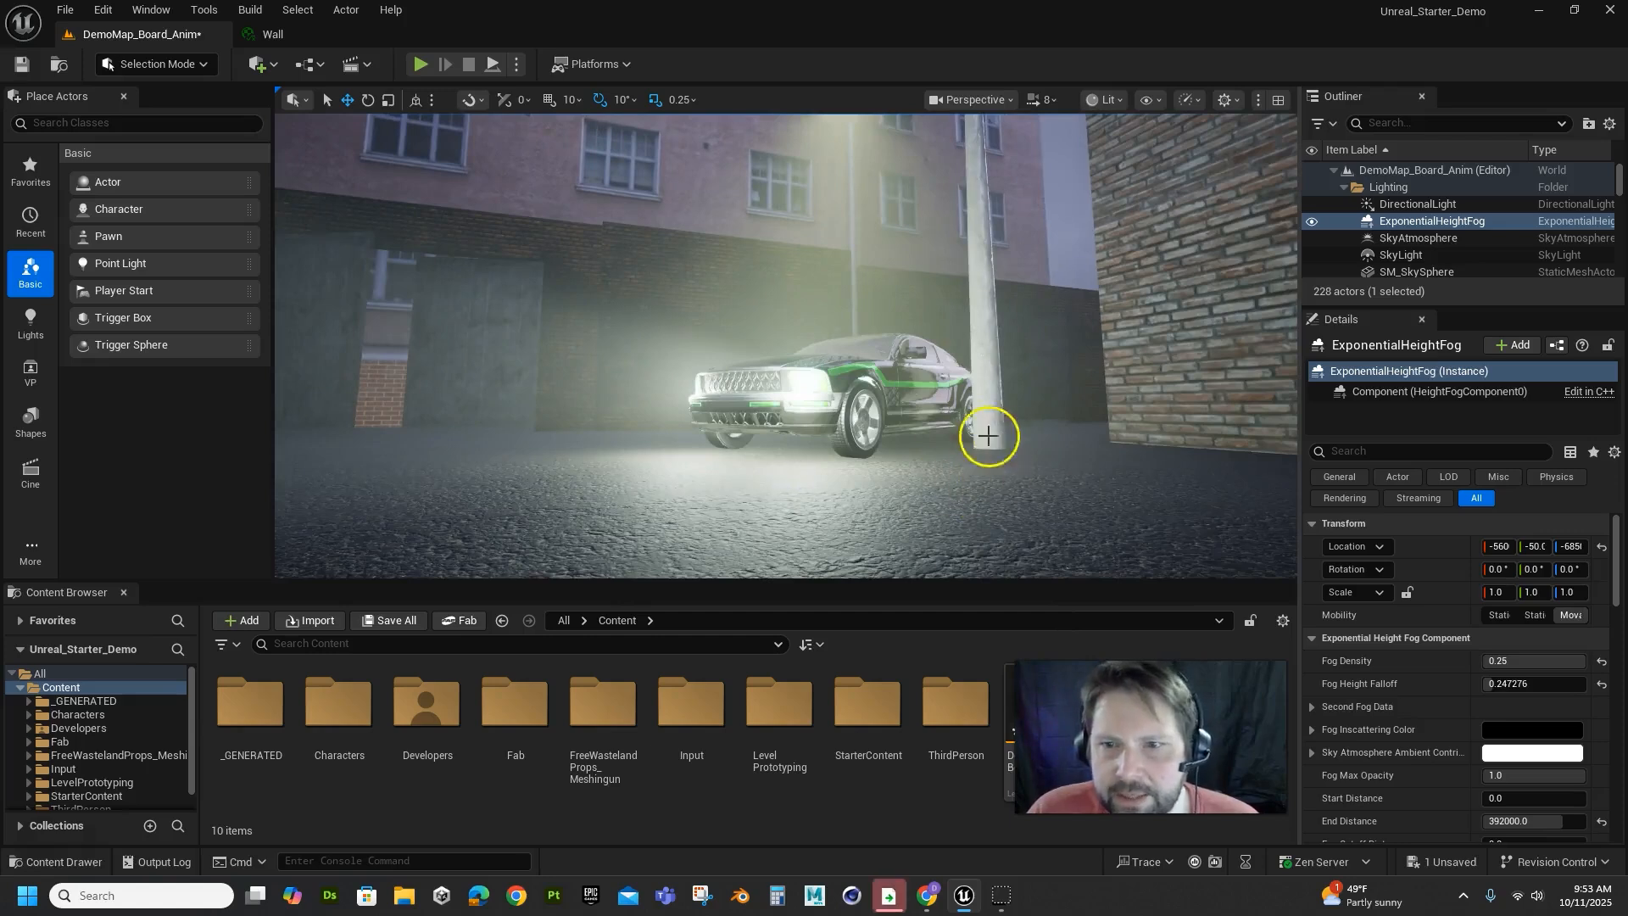
Toggle the ExponentialHeightFog's visibility to compare the scene with and without fog, ending with it hidden.
click(1313, 220)
click(1313, 221)
click(1313, 220)
click(1313, 220)
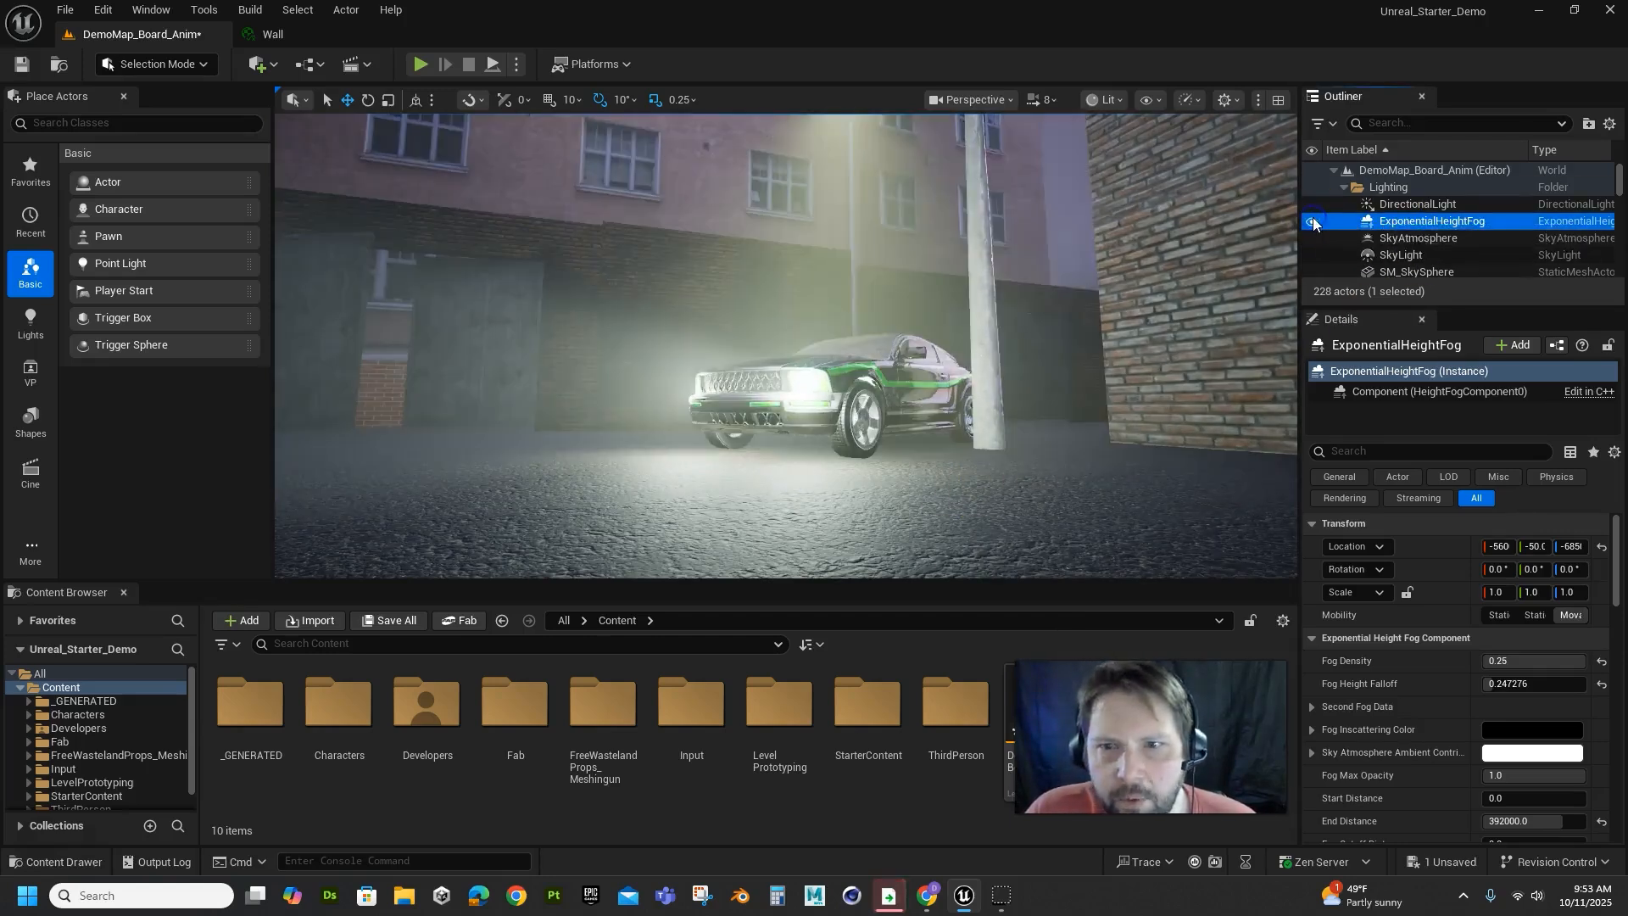
click(1313, 221)
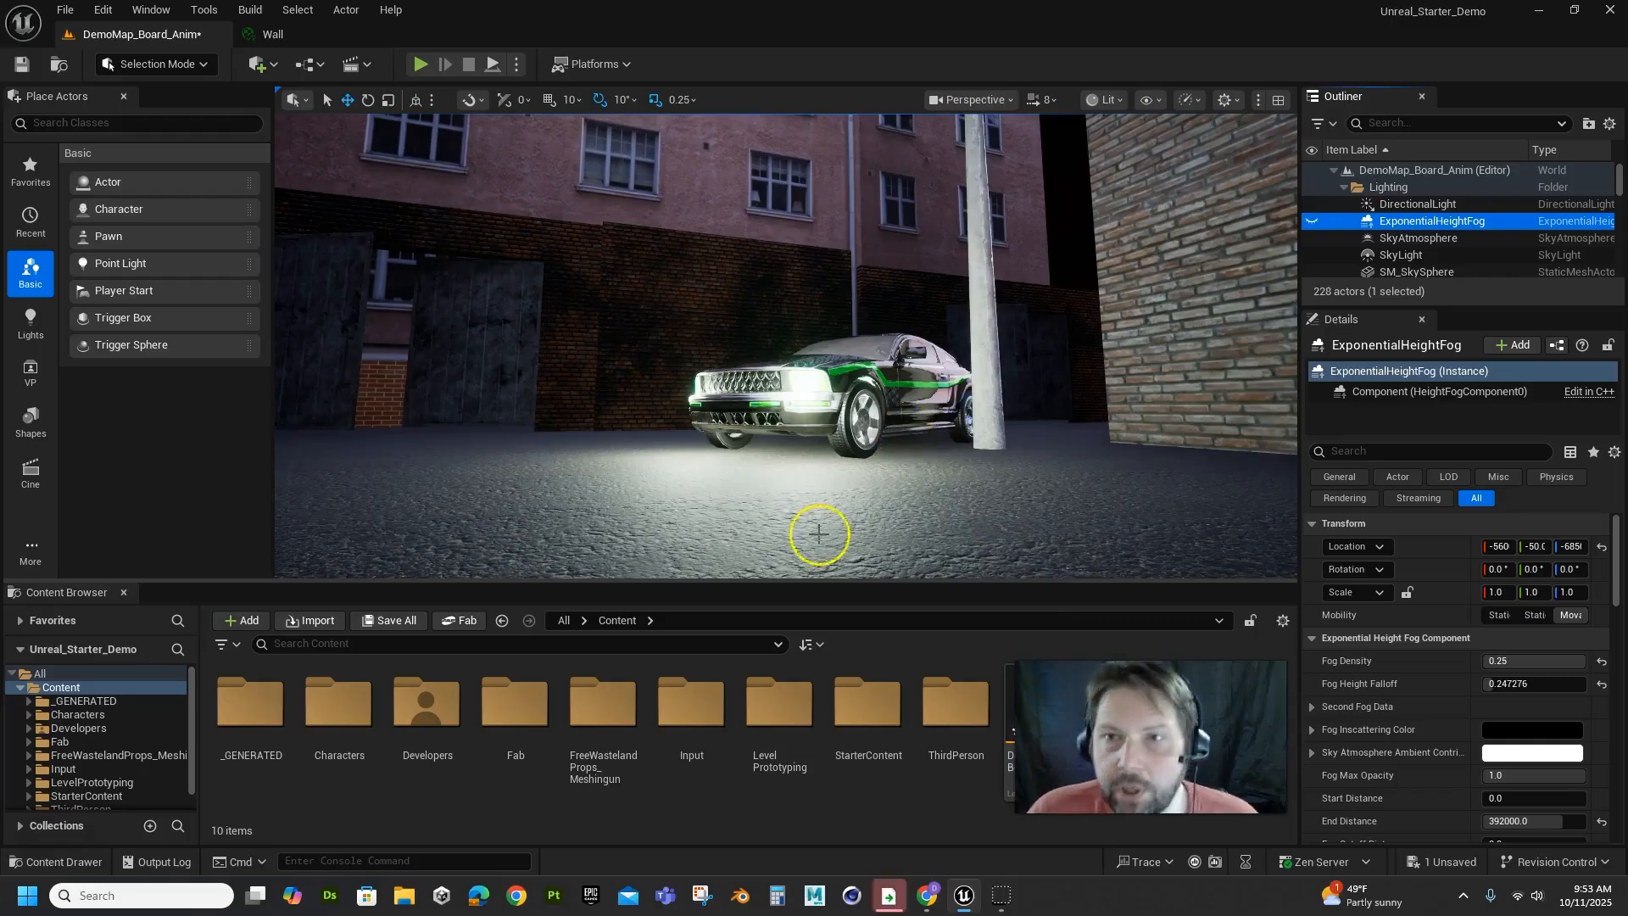
Frame the car from a low angle and create a Cine Camera Actor at the current viewport position.
key(s)
mouse_move(799, 441)
right_down()
mouse_move(818, 436)
mouse_move(788, 440)
right_up()
key(w)
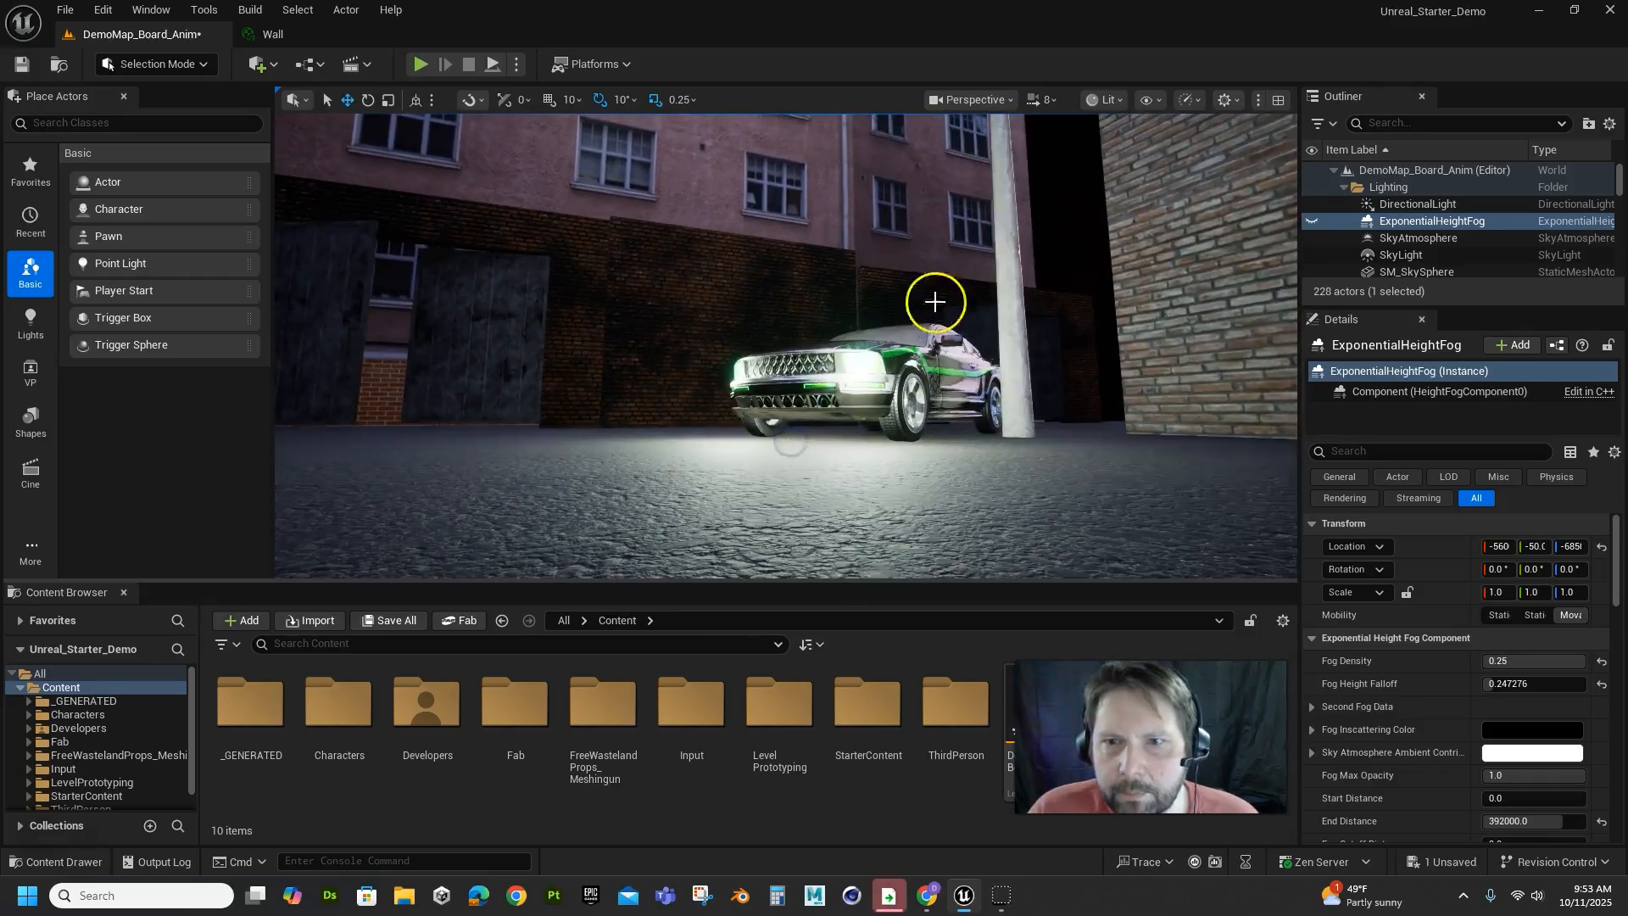
click(982, 103)
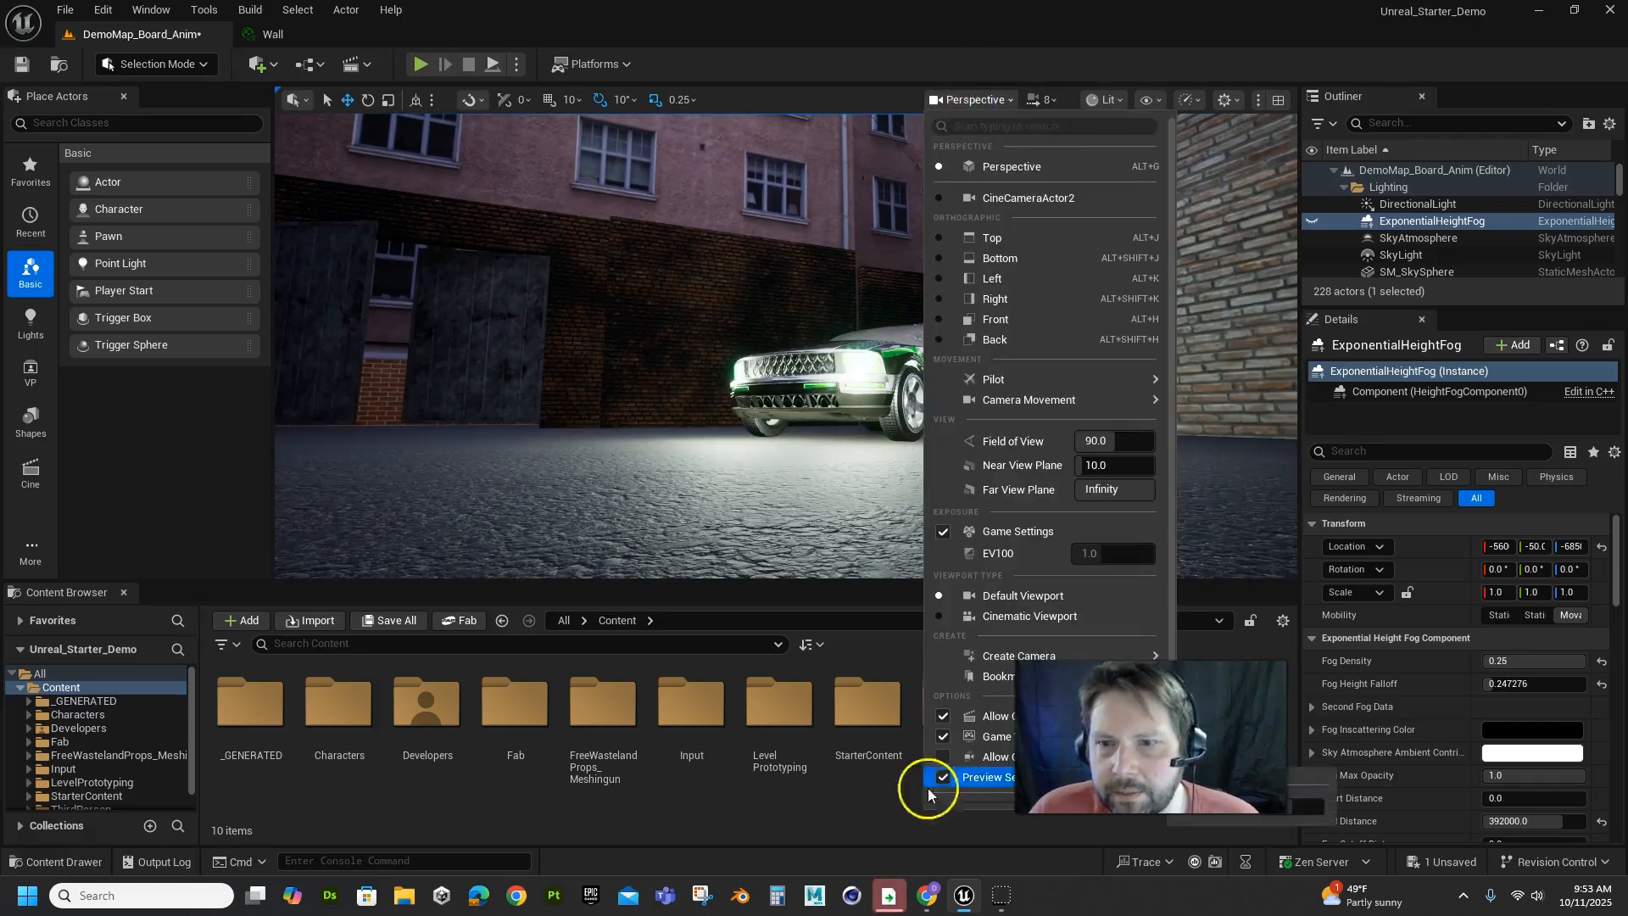
drag(1136, 755, 1355, 766)
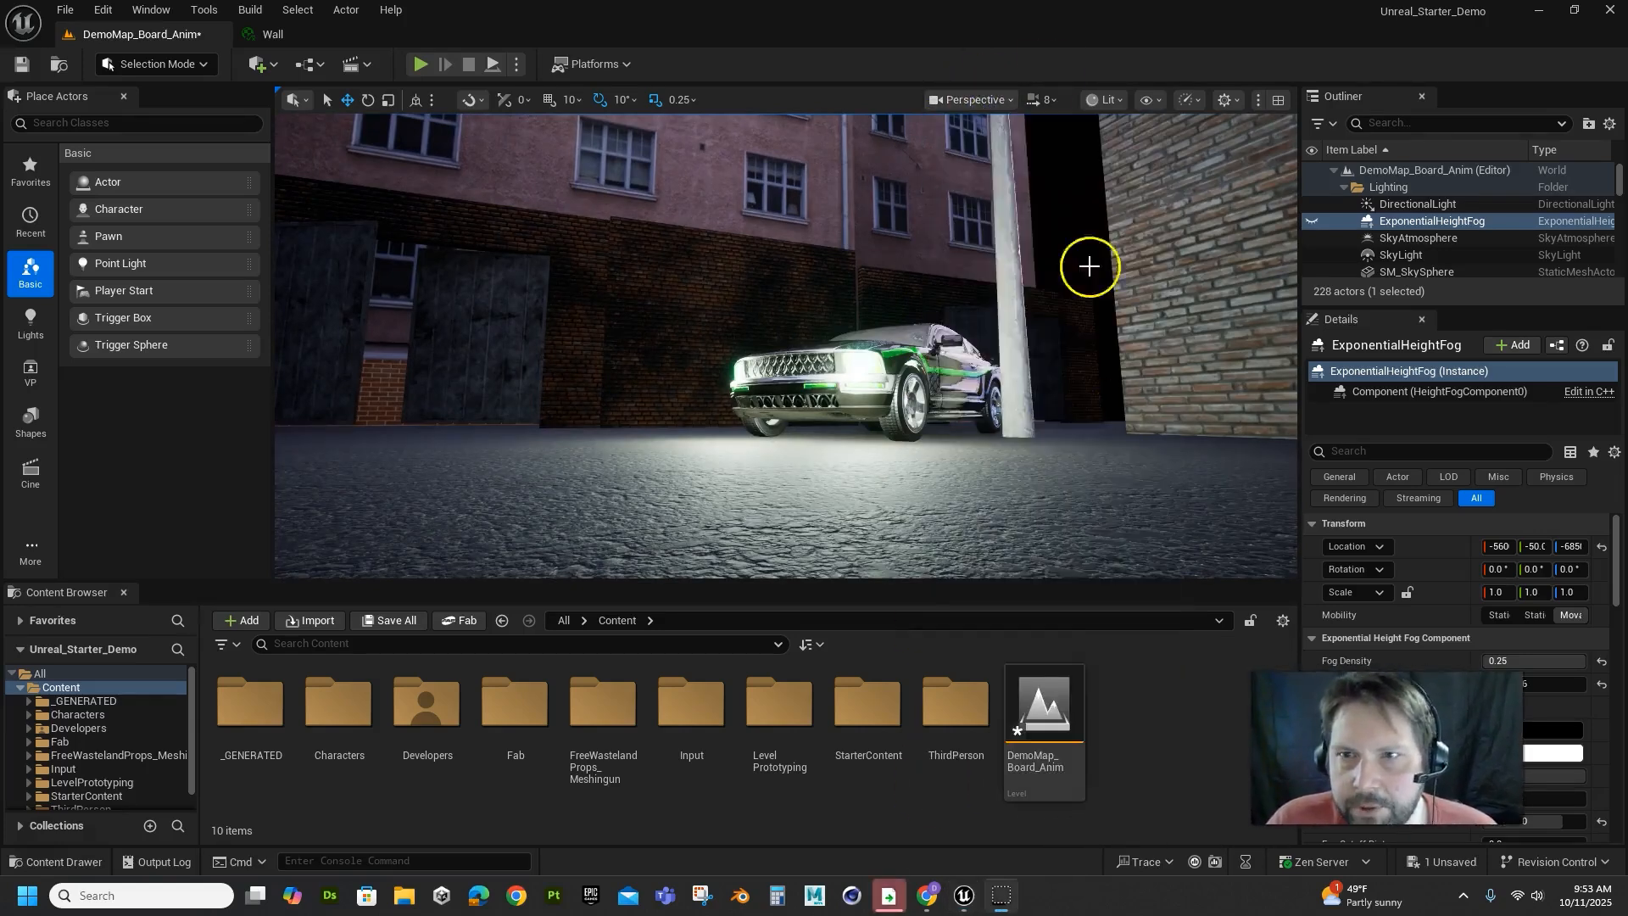
click(1000, 100)
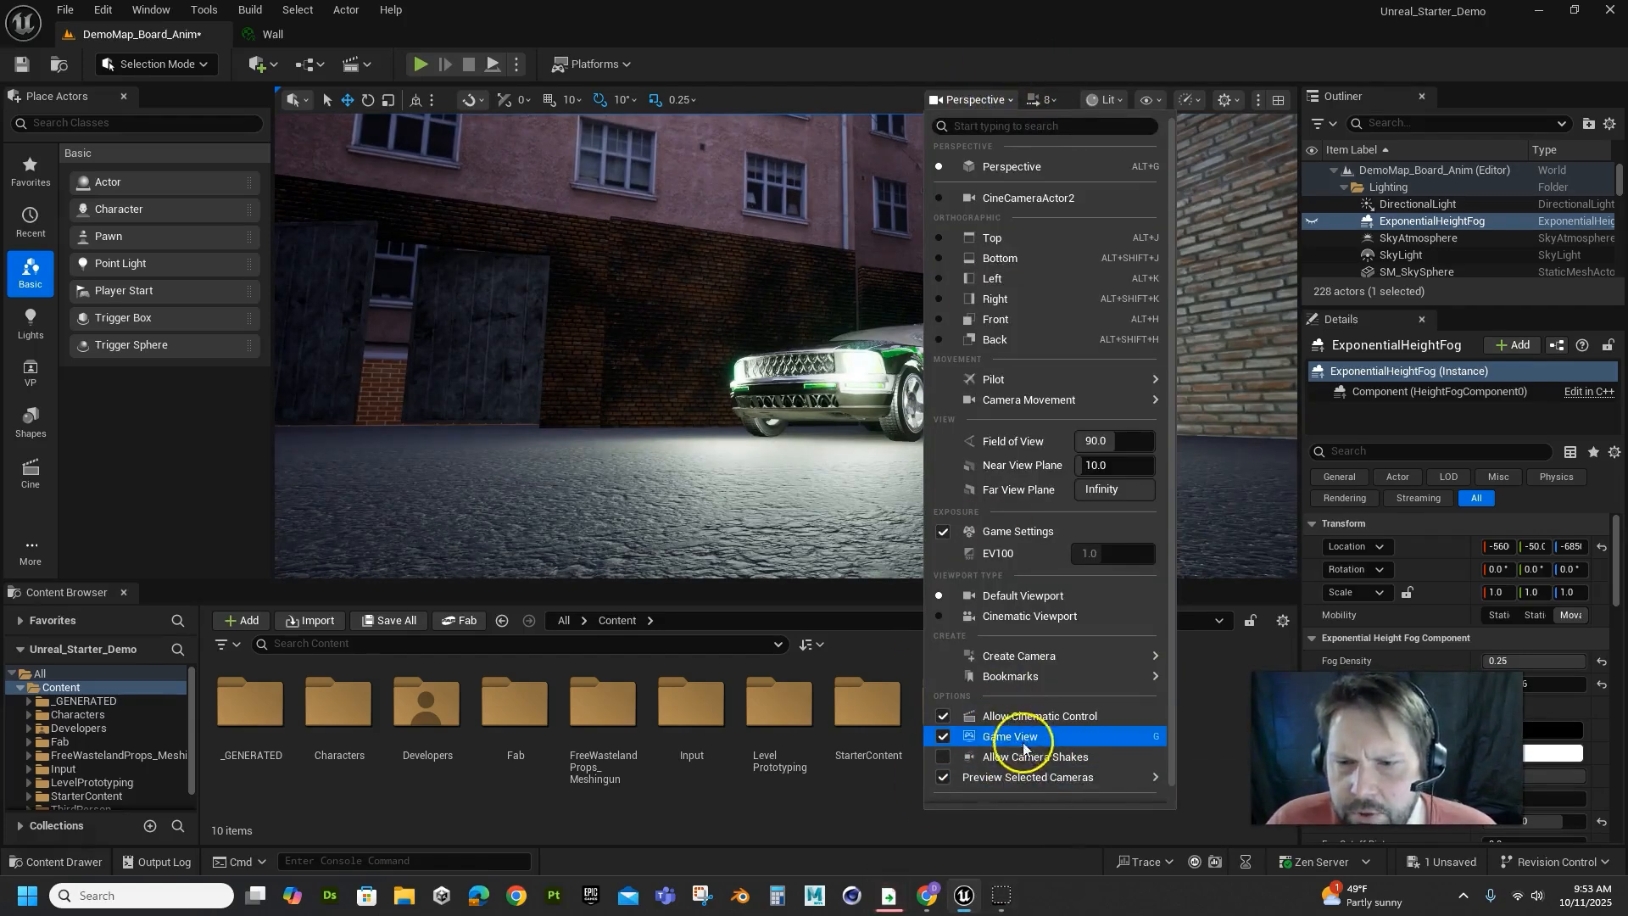
mouse_move(1029, 658)
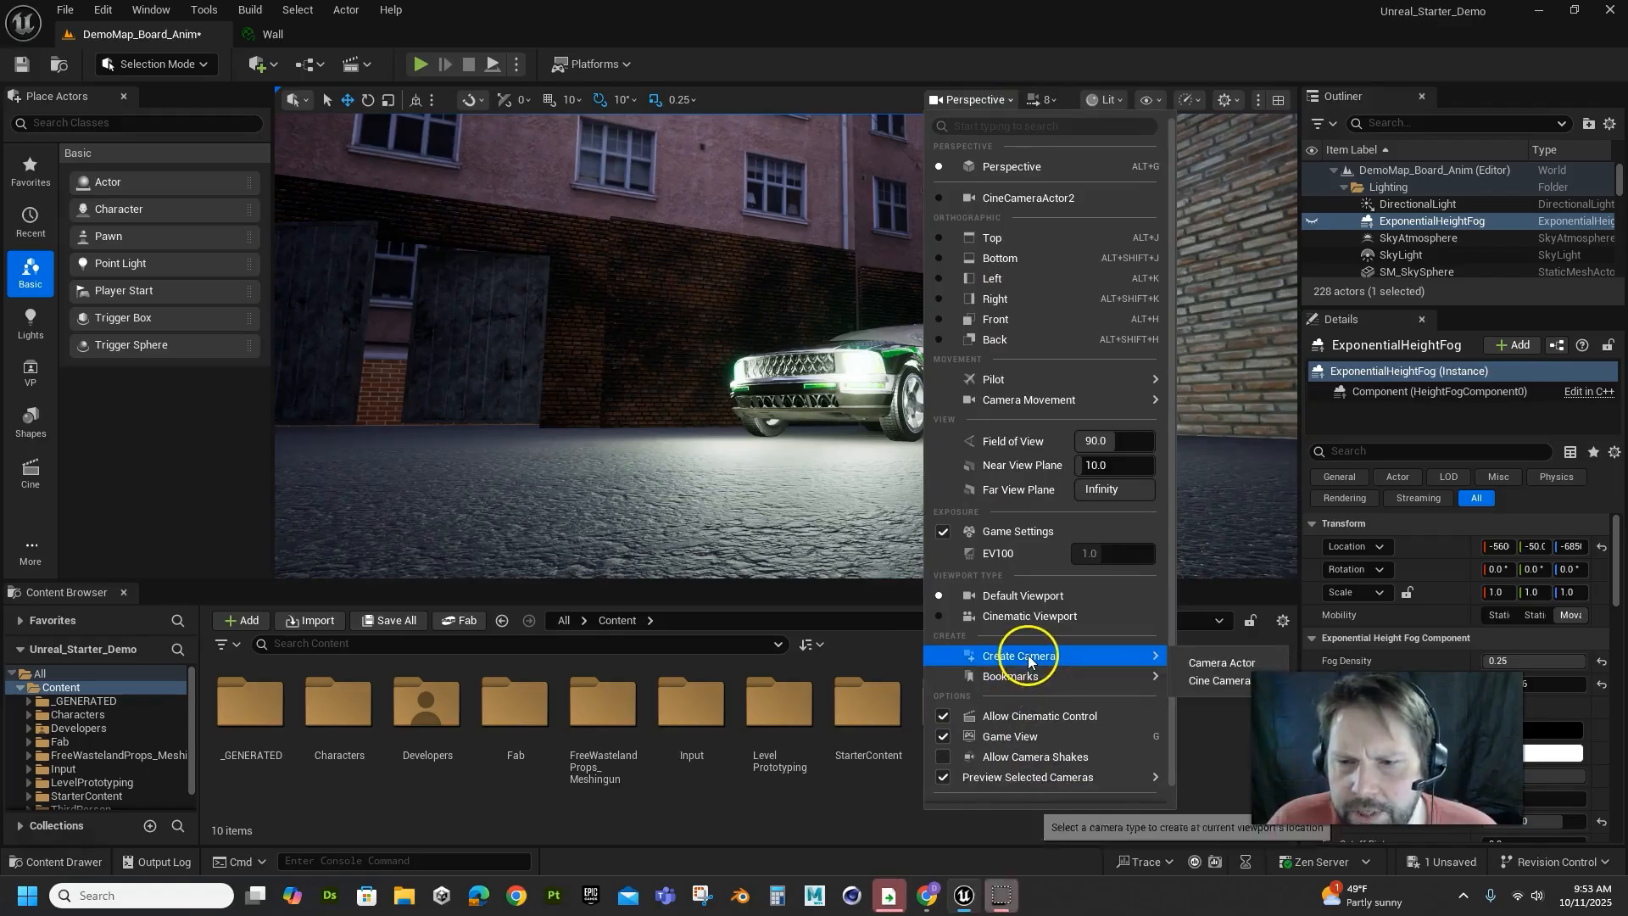
click(1230, 683)
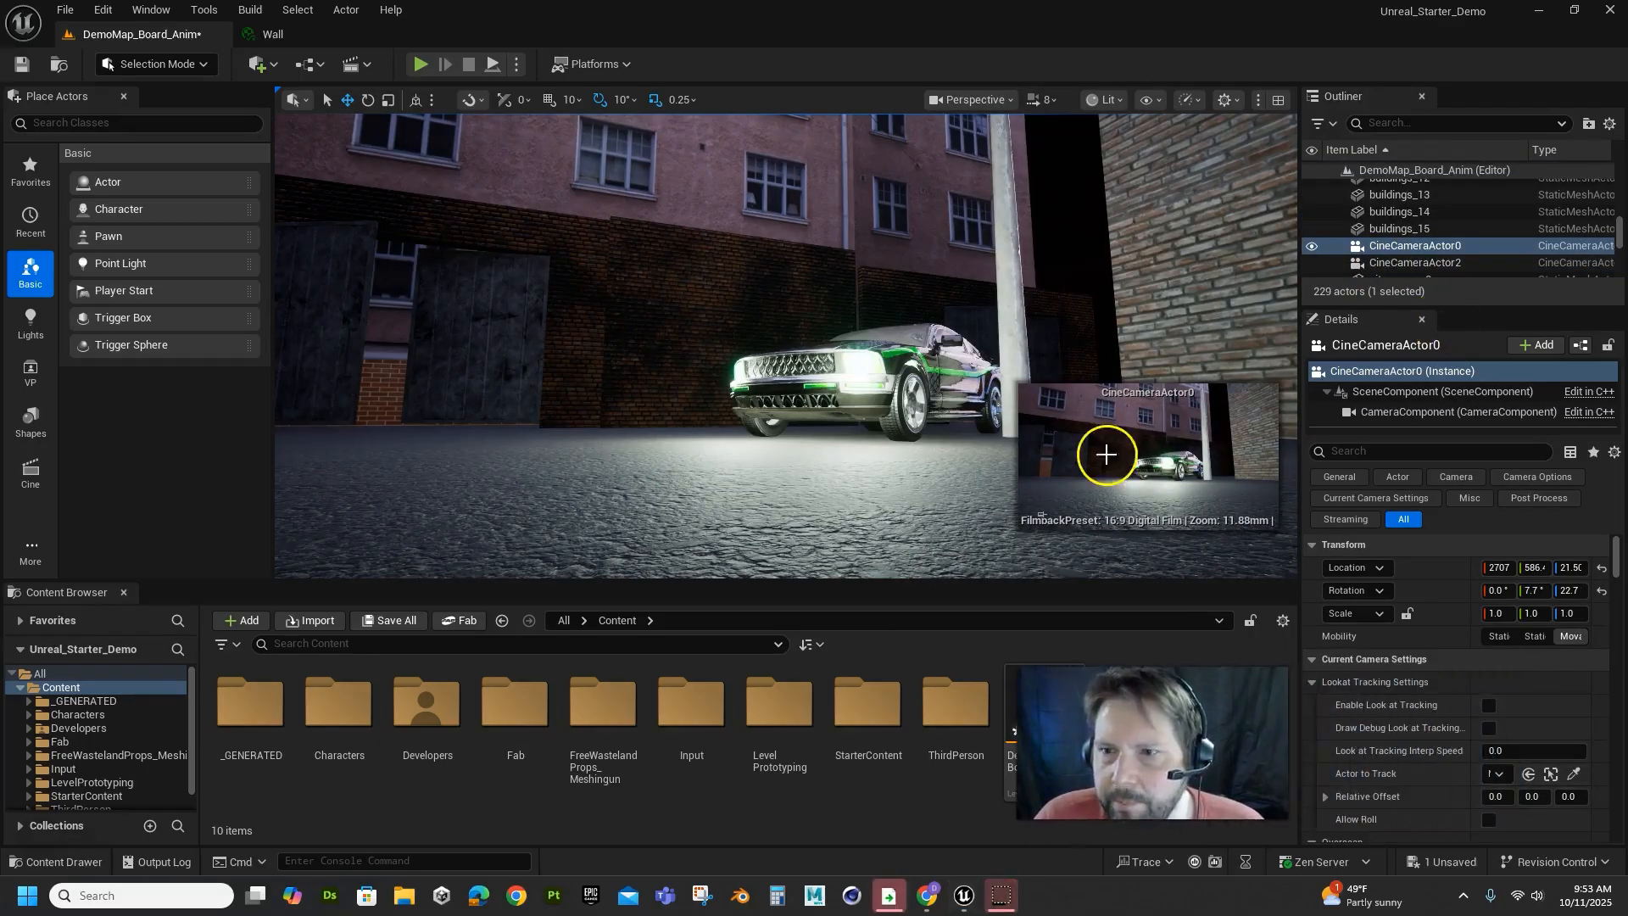
Look through CineCameraActor0 and orbit it slightly to adjust the framing of the car.
click(975, 99)
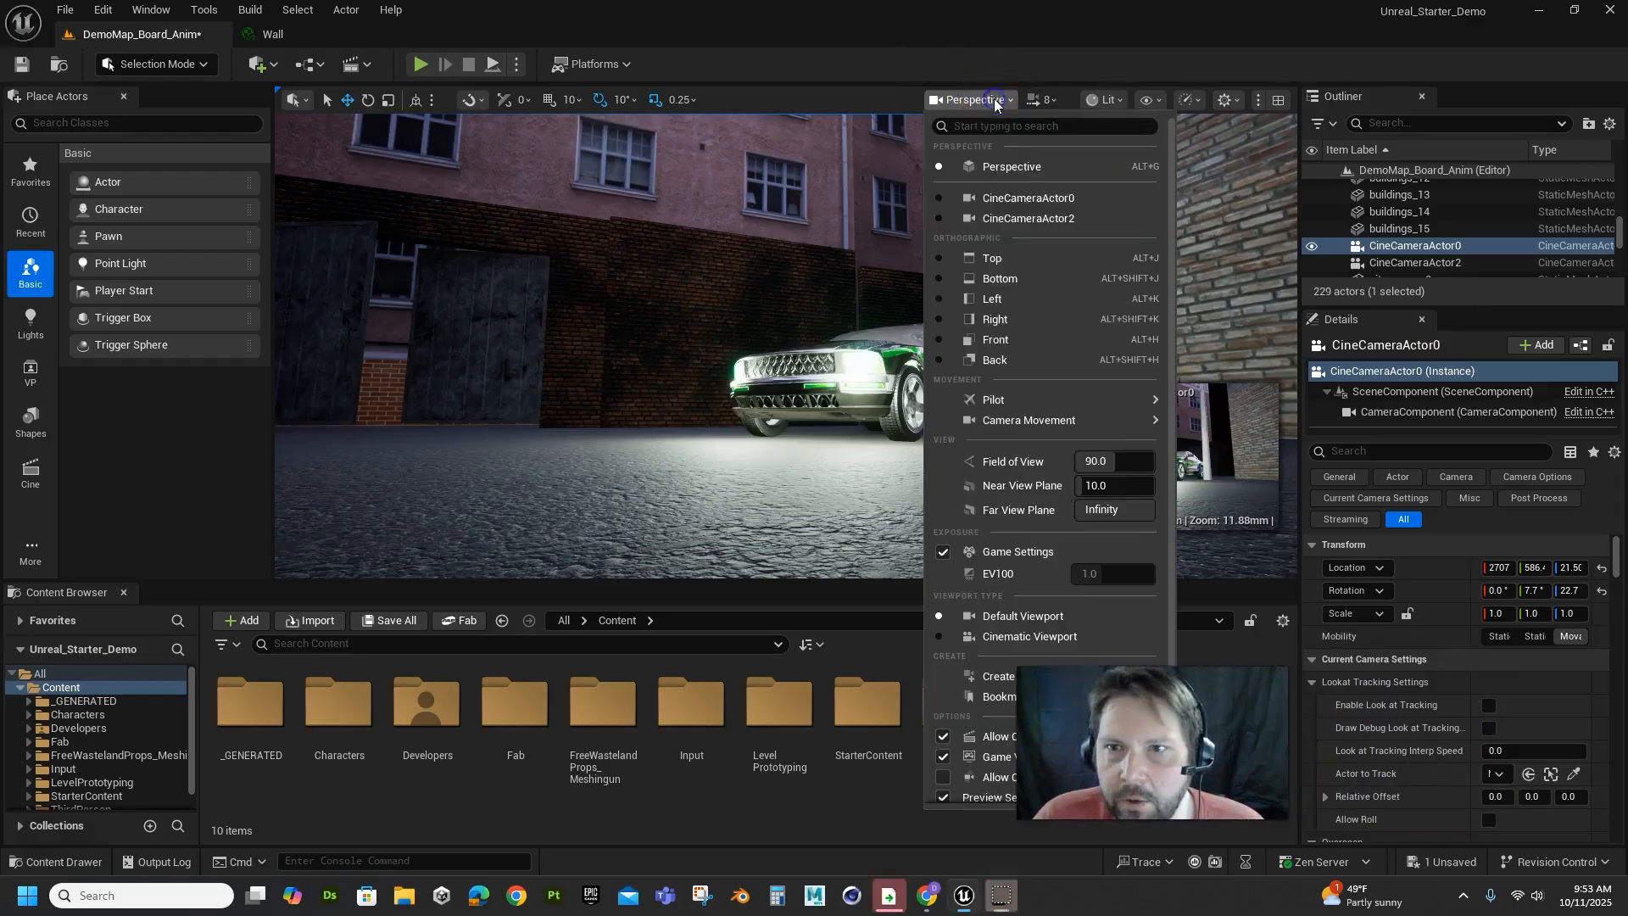
click(990, 200)
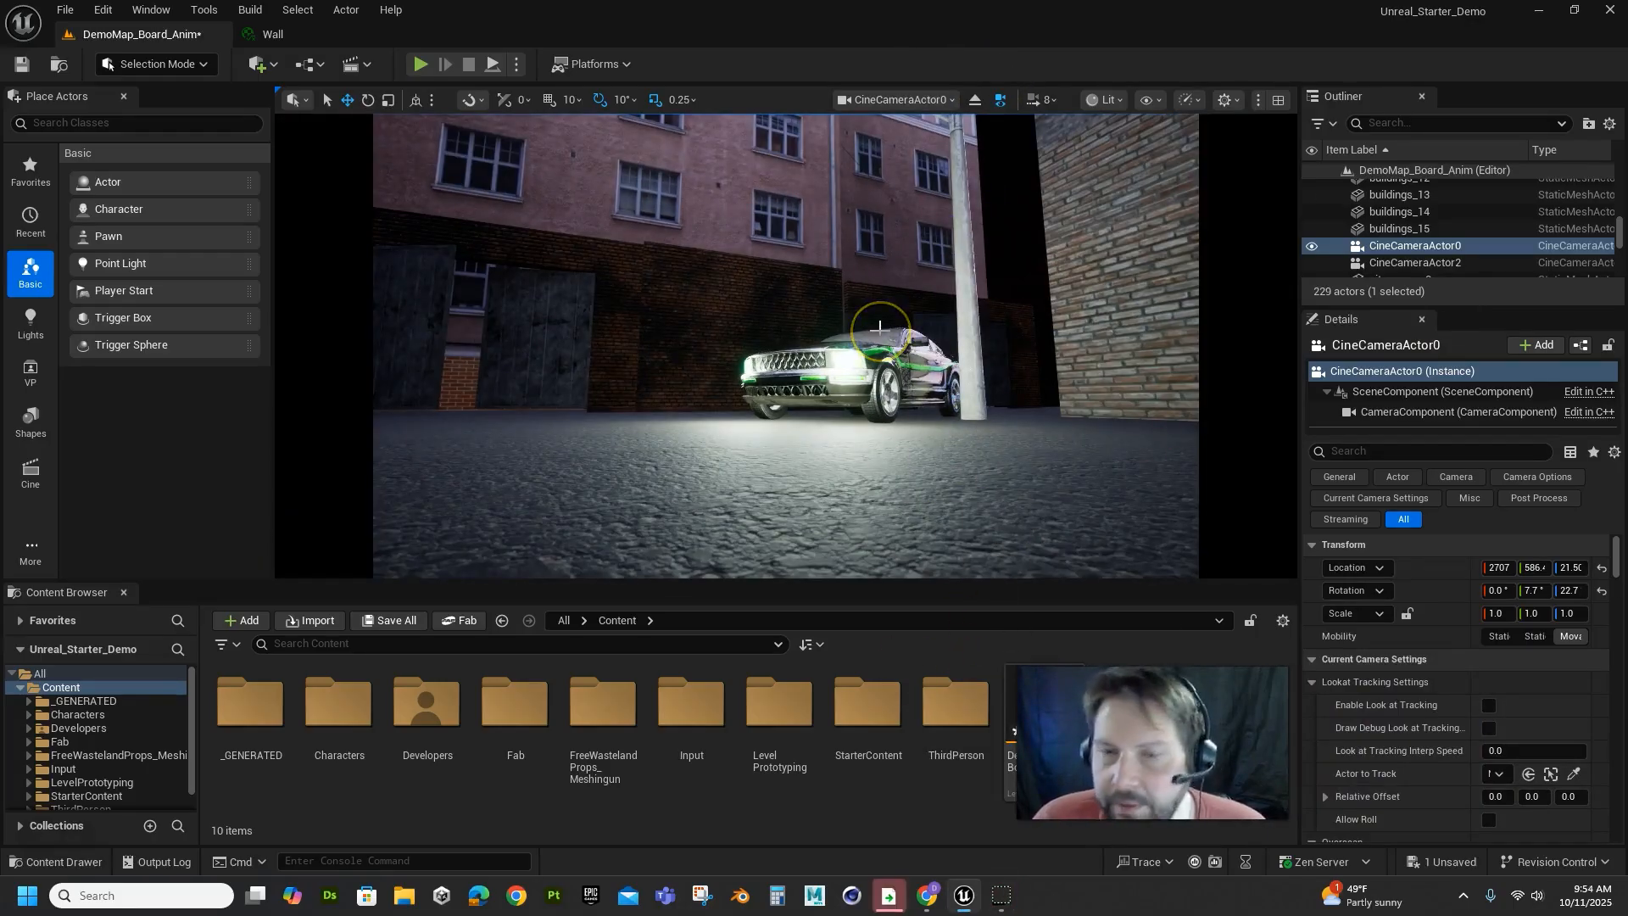
mouse_move(792, 357)
alt+mouse_down()
mouse_move(832, 378)
mouse_move(776, 359)
alt+mouse_up()
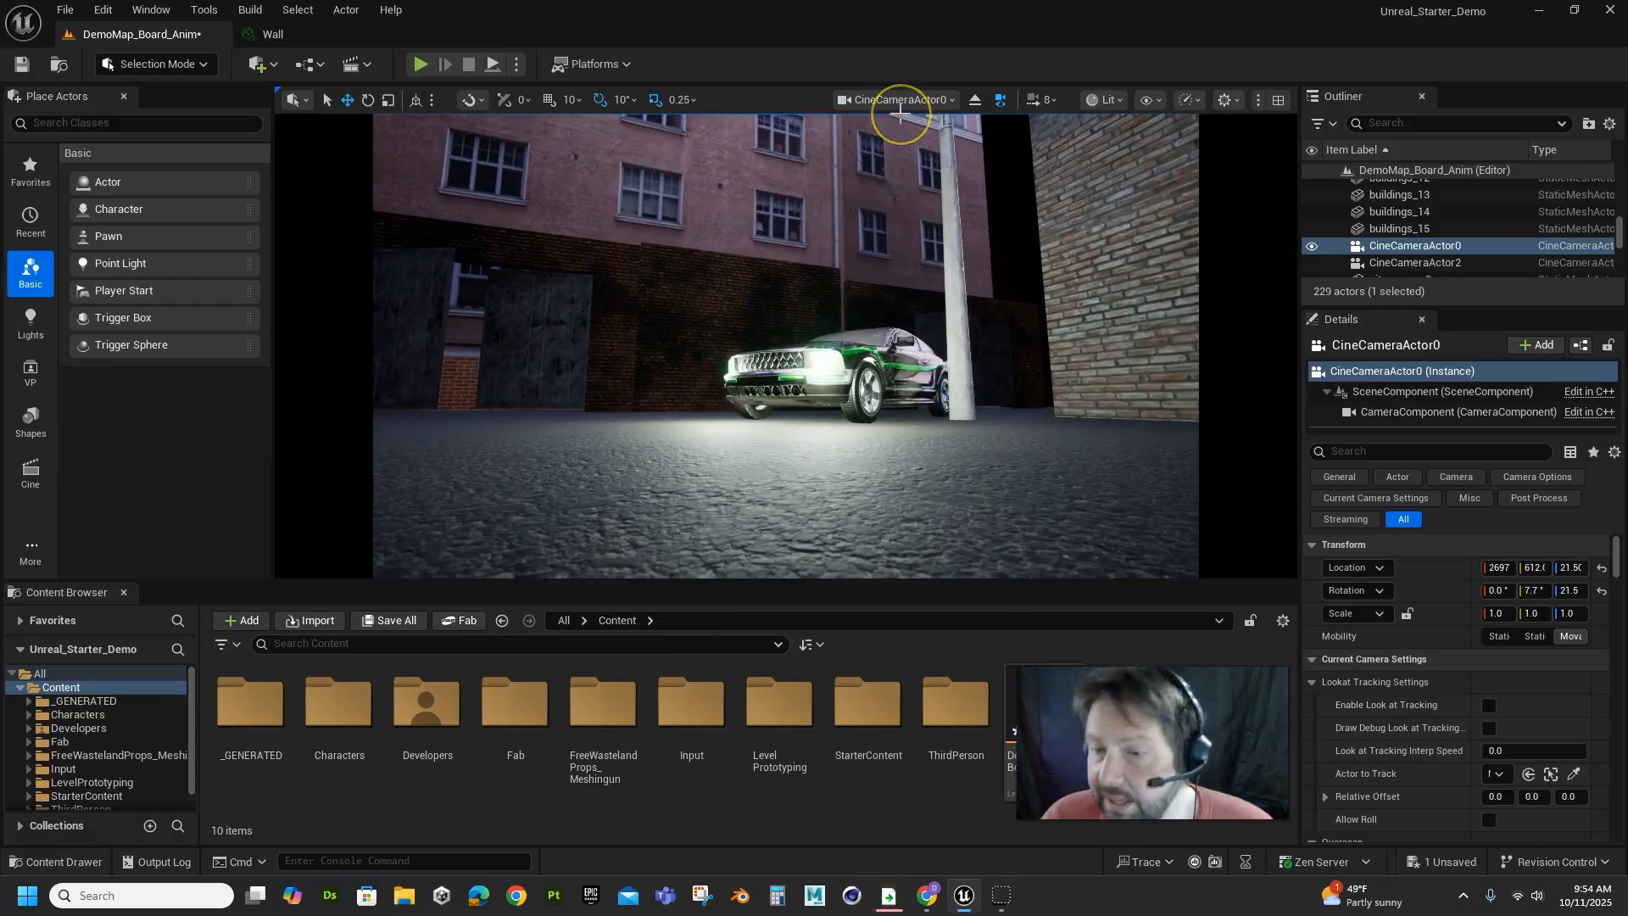
Leave CineCameraActor0 for the perspective view, and switch back to looking through it.
click(976, 102)
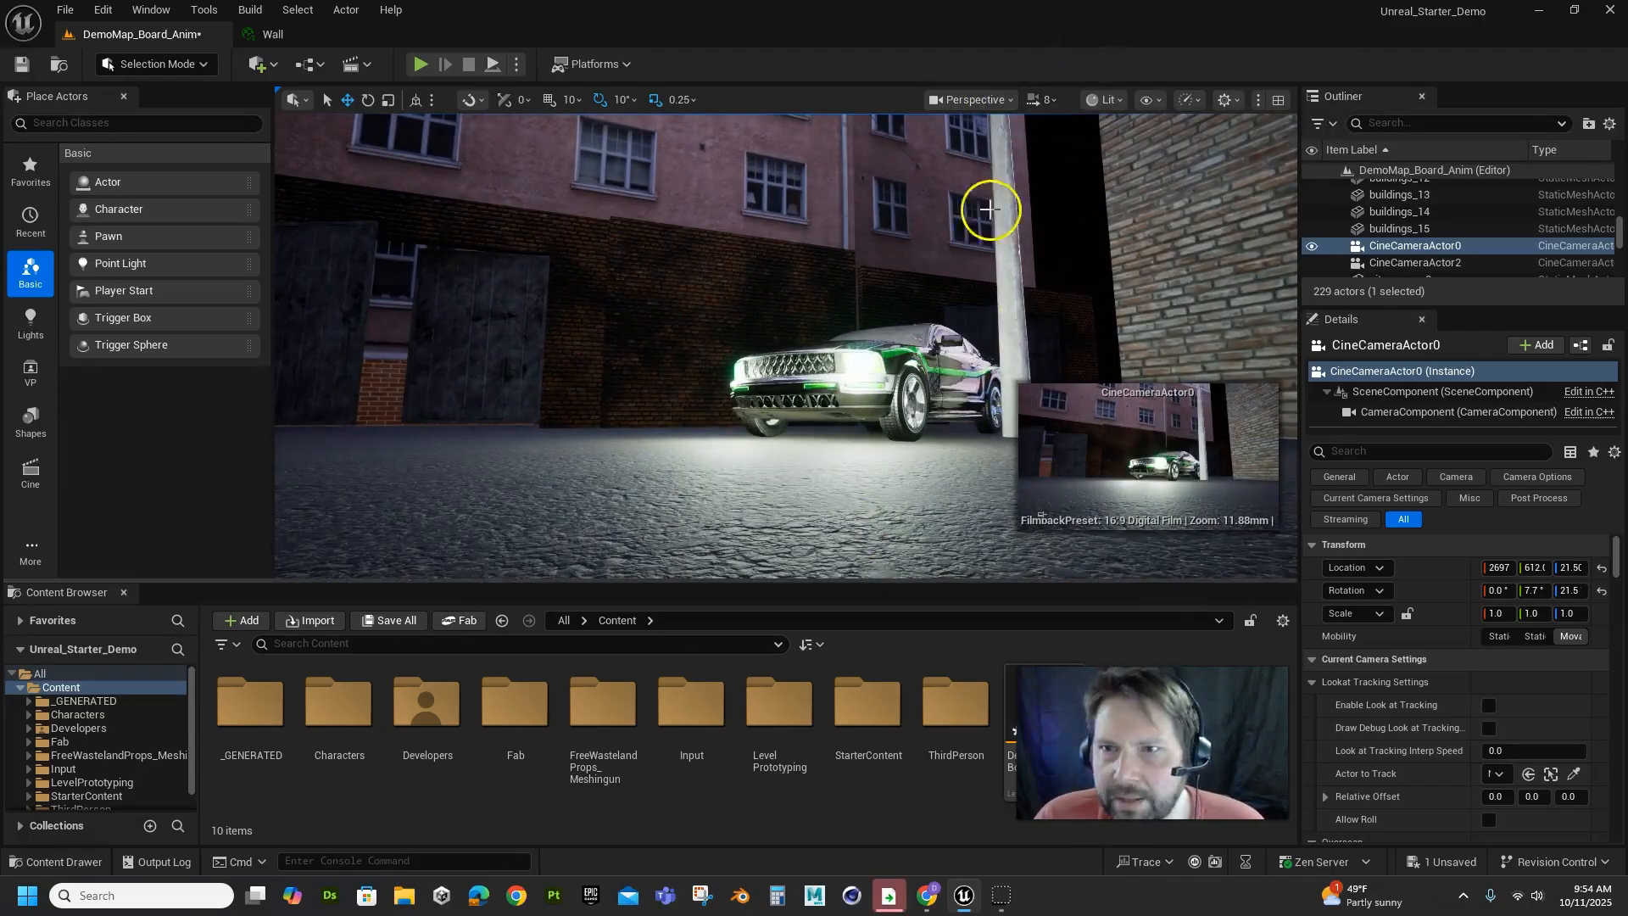
click(1006, 101)
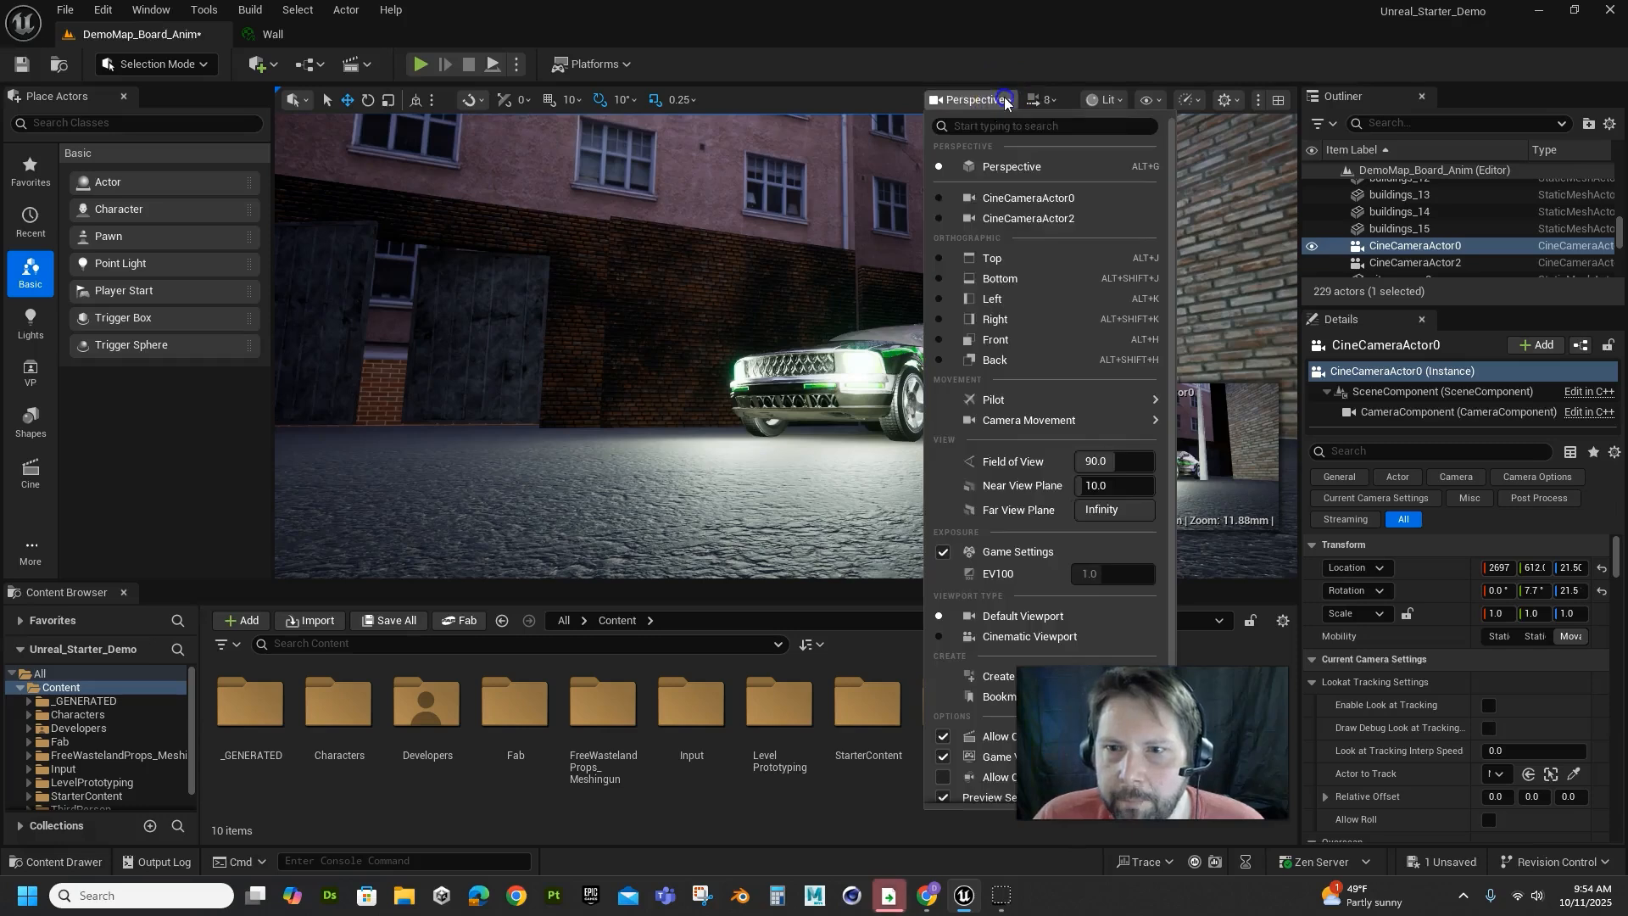
click(1034, 197)
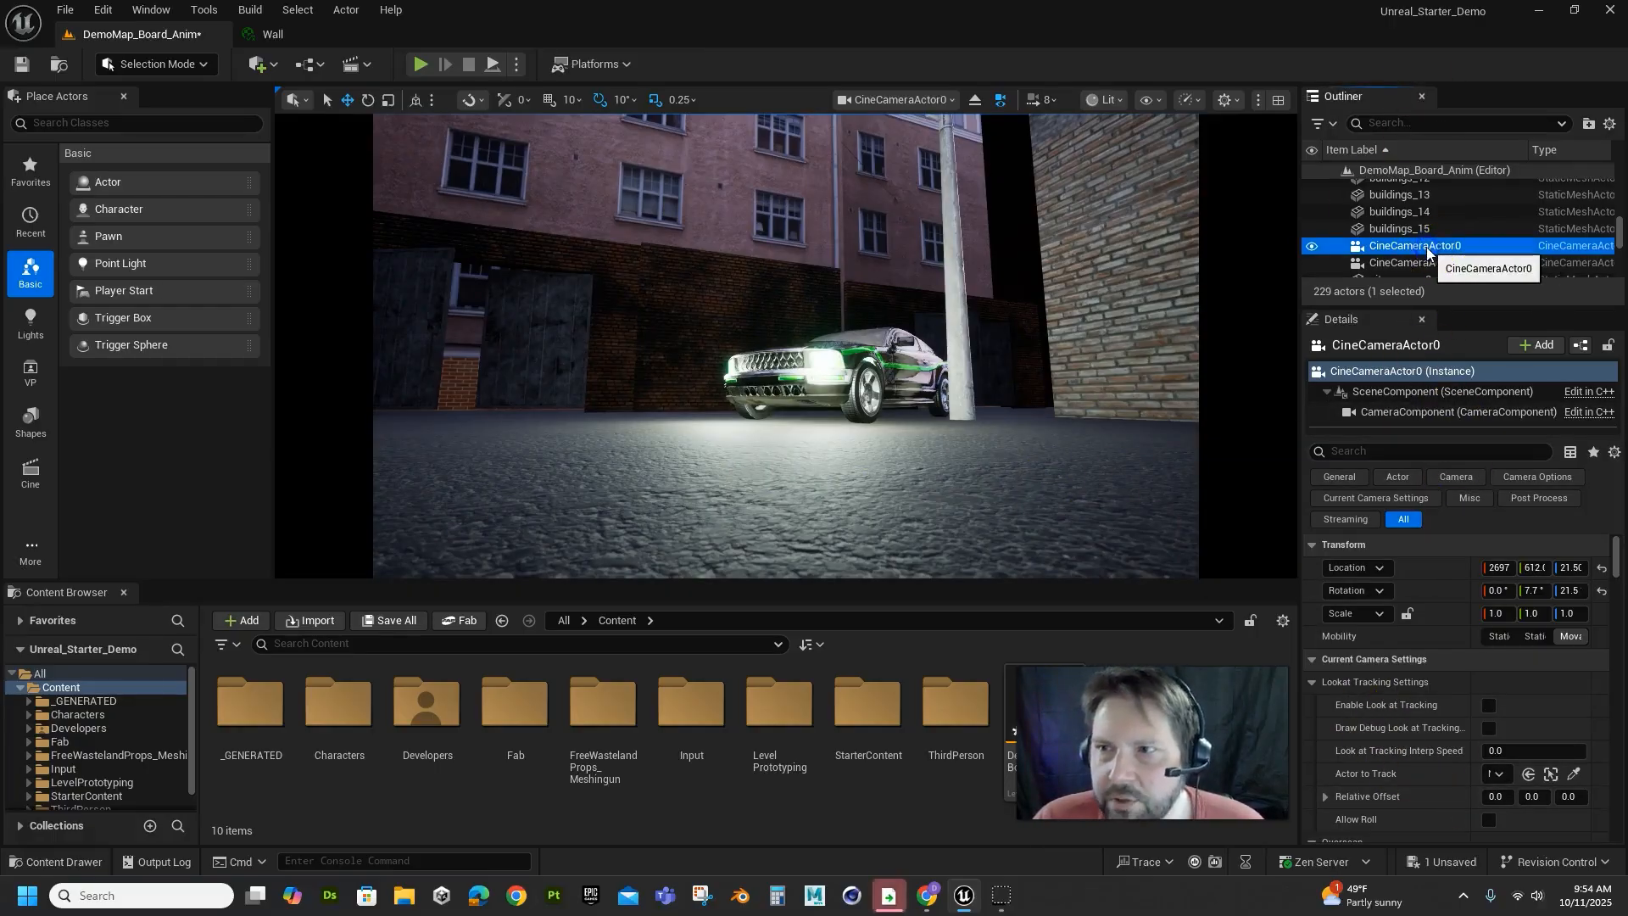
Filter CineCameraActor0's properties by "expo" and locate the Exposure settings of its post-process lens section.
scroll(1420, 756, down, 2)
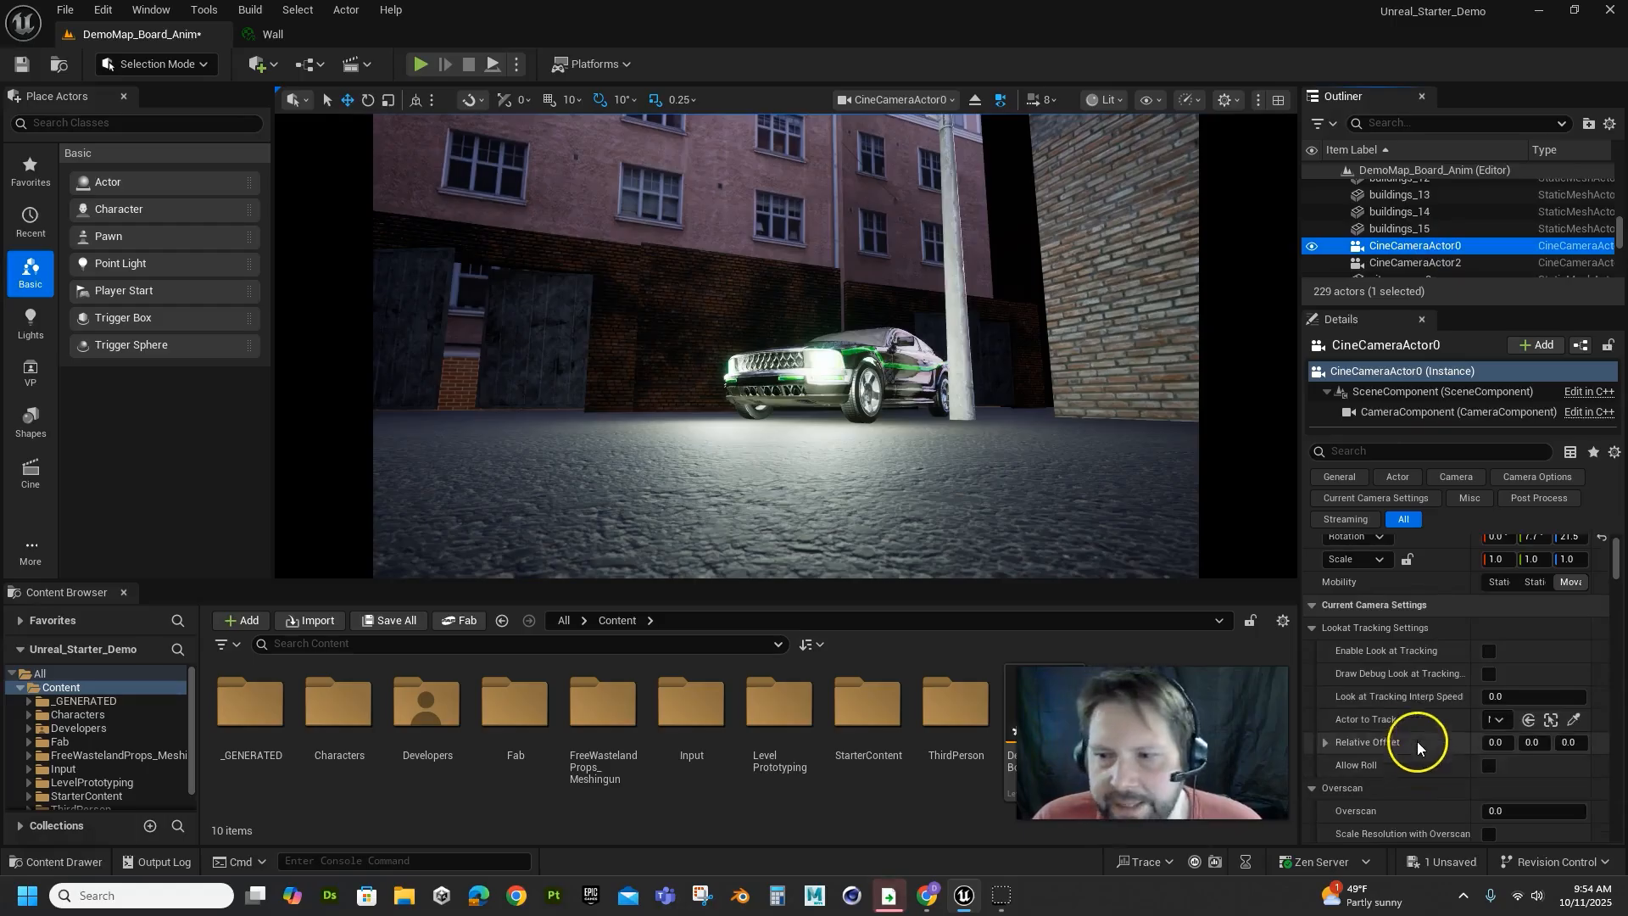
scroll(1431, 763, down, 3)
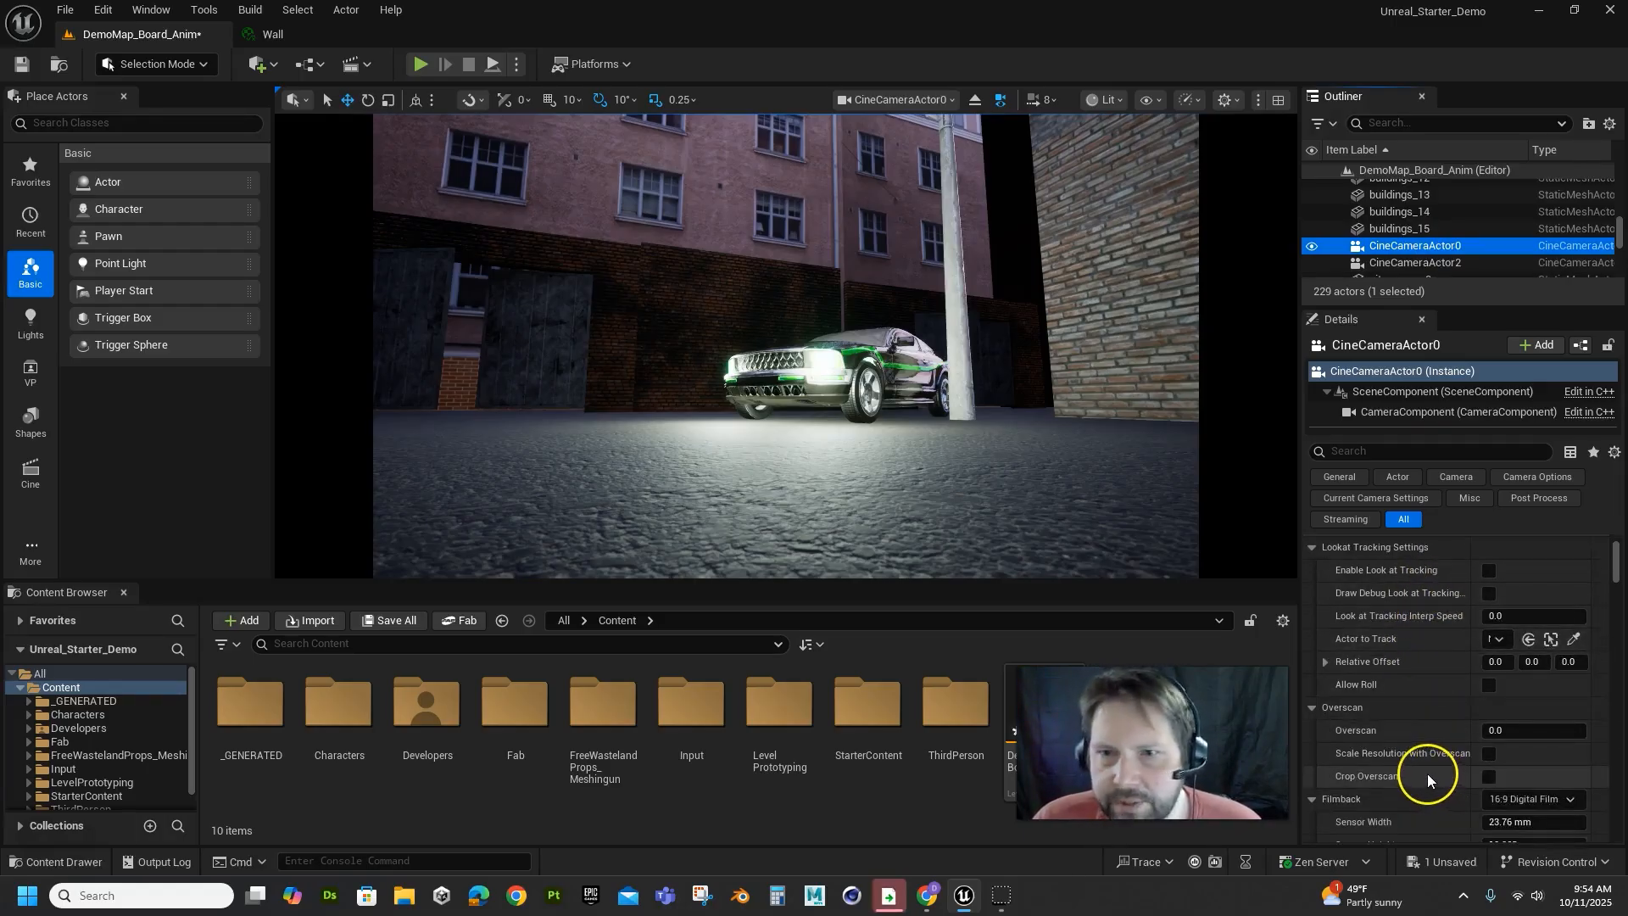
scroll(1426, 760, down, 20)
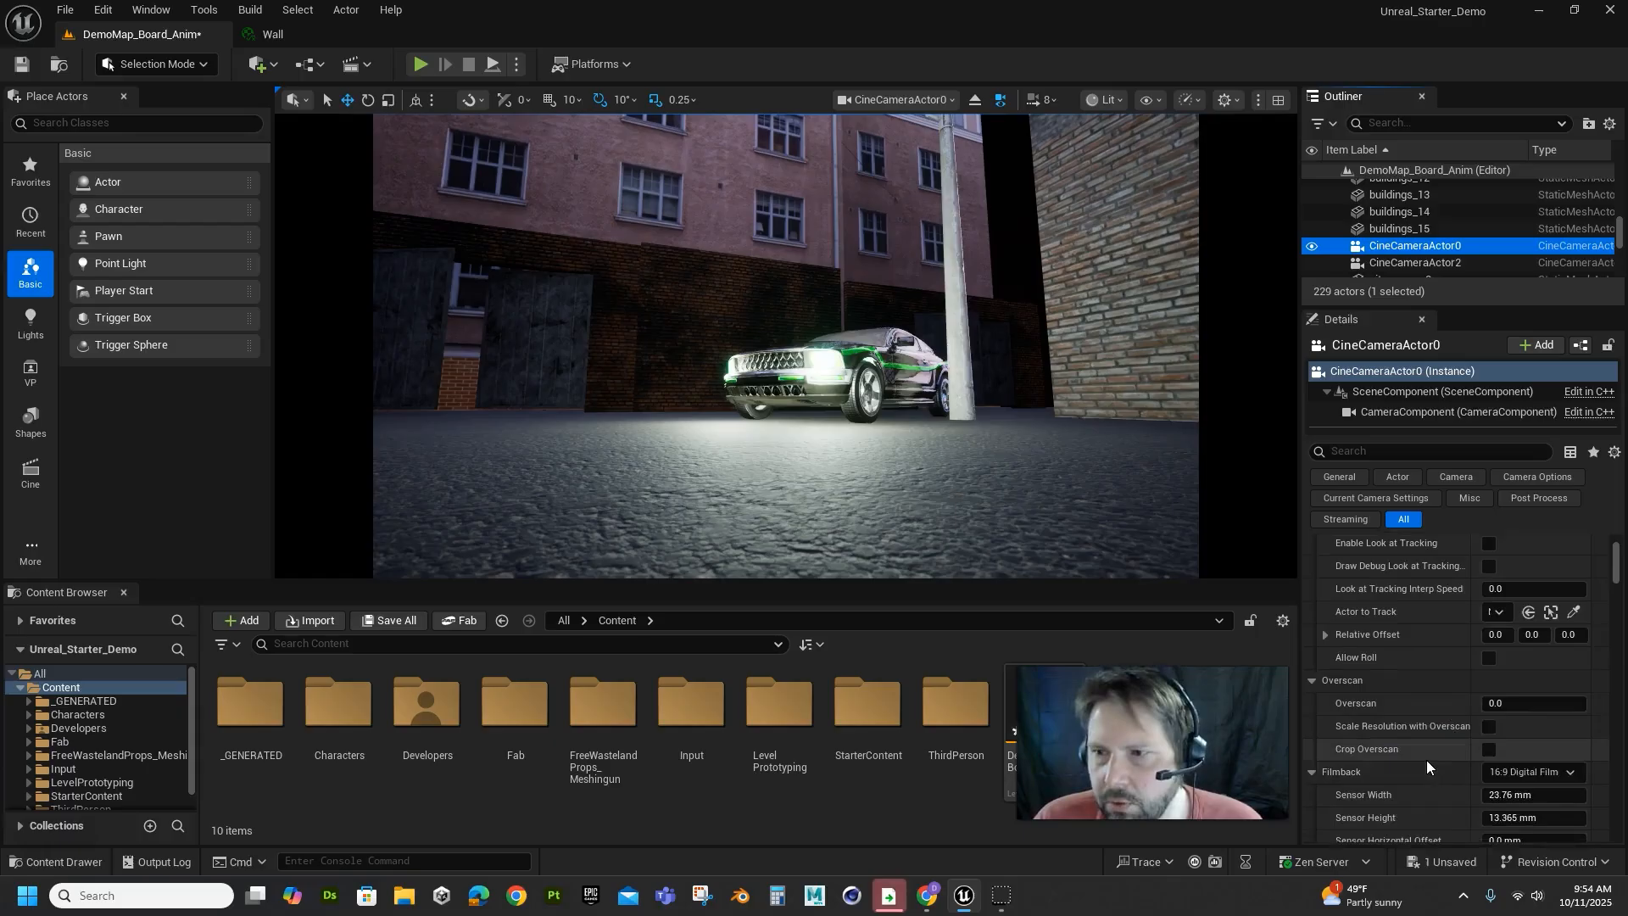
click(1352, 452)
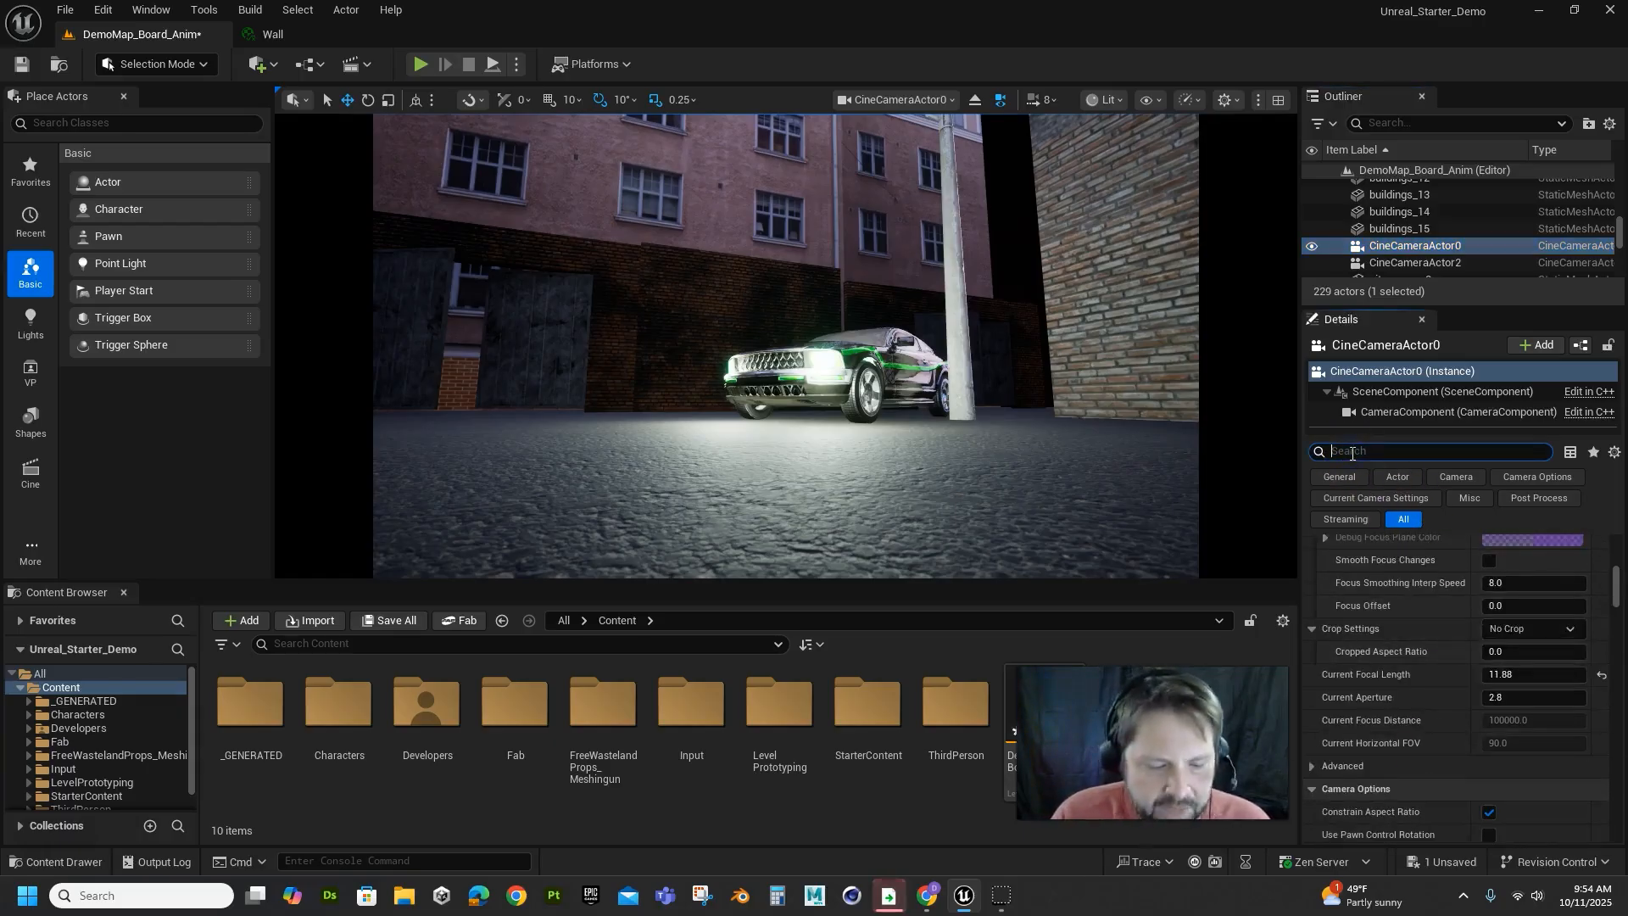
text(expo)
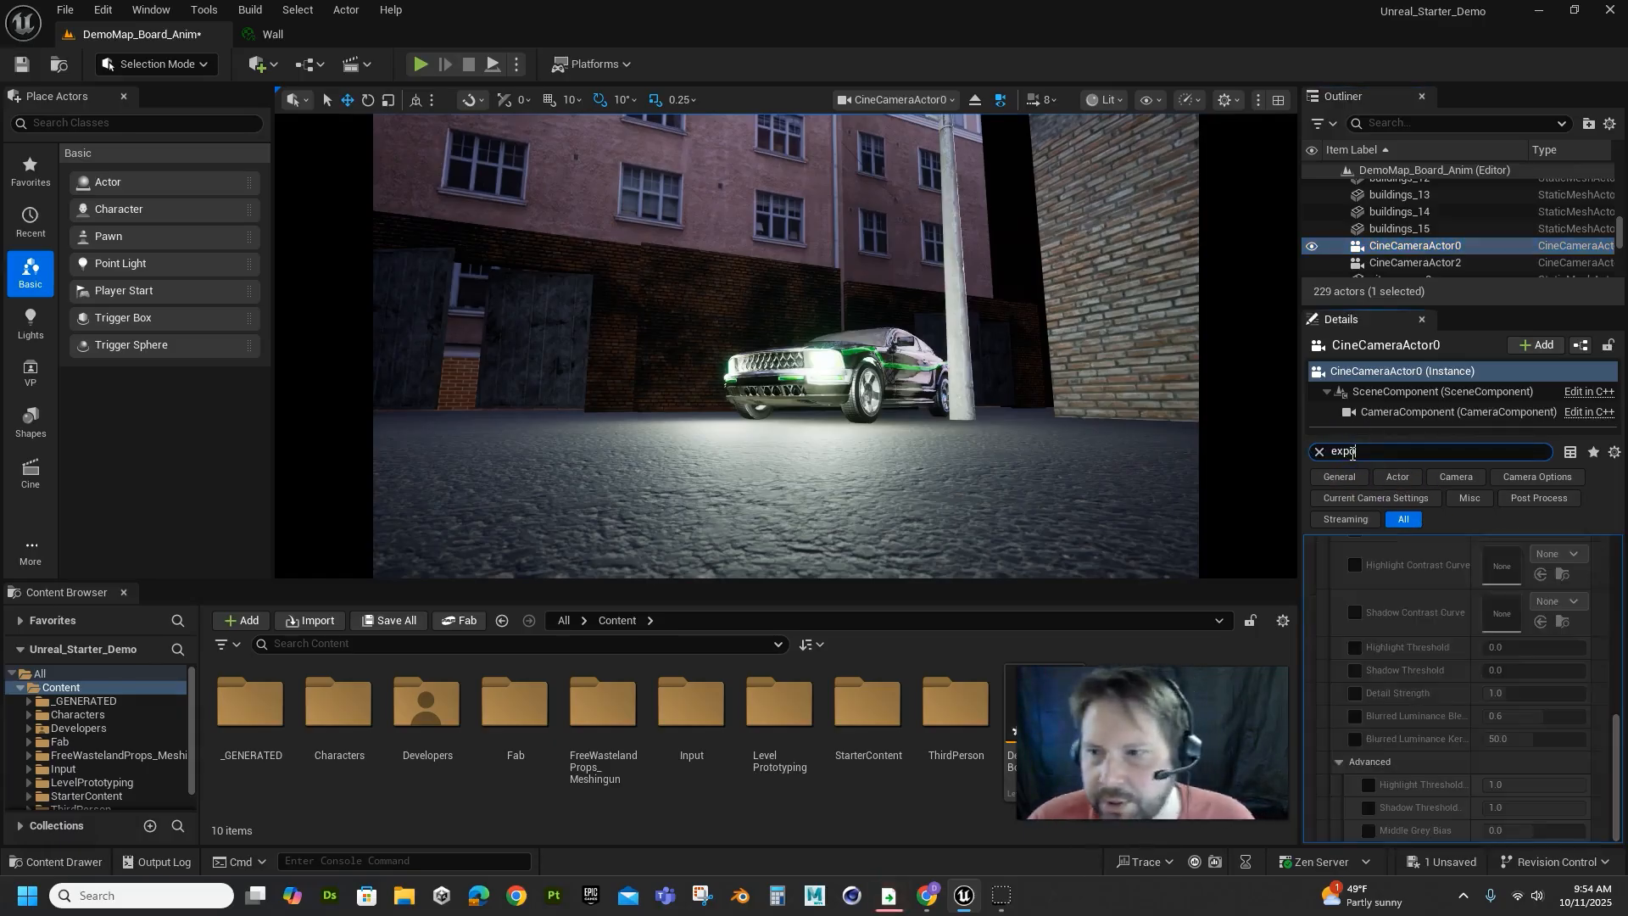
scroll(1429, 691, up, 2)
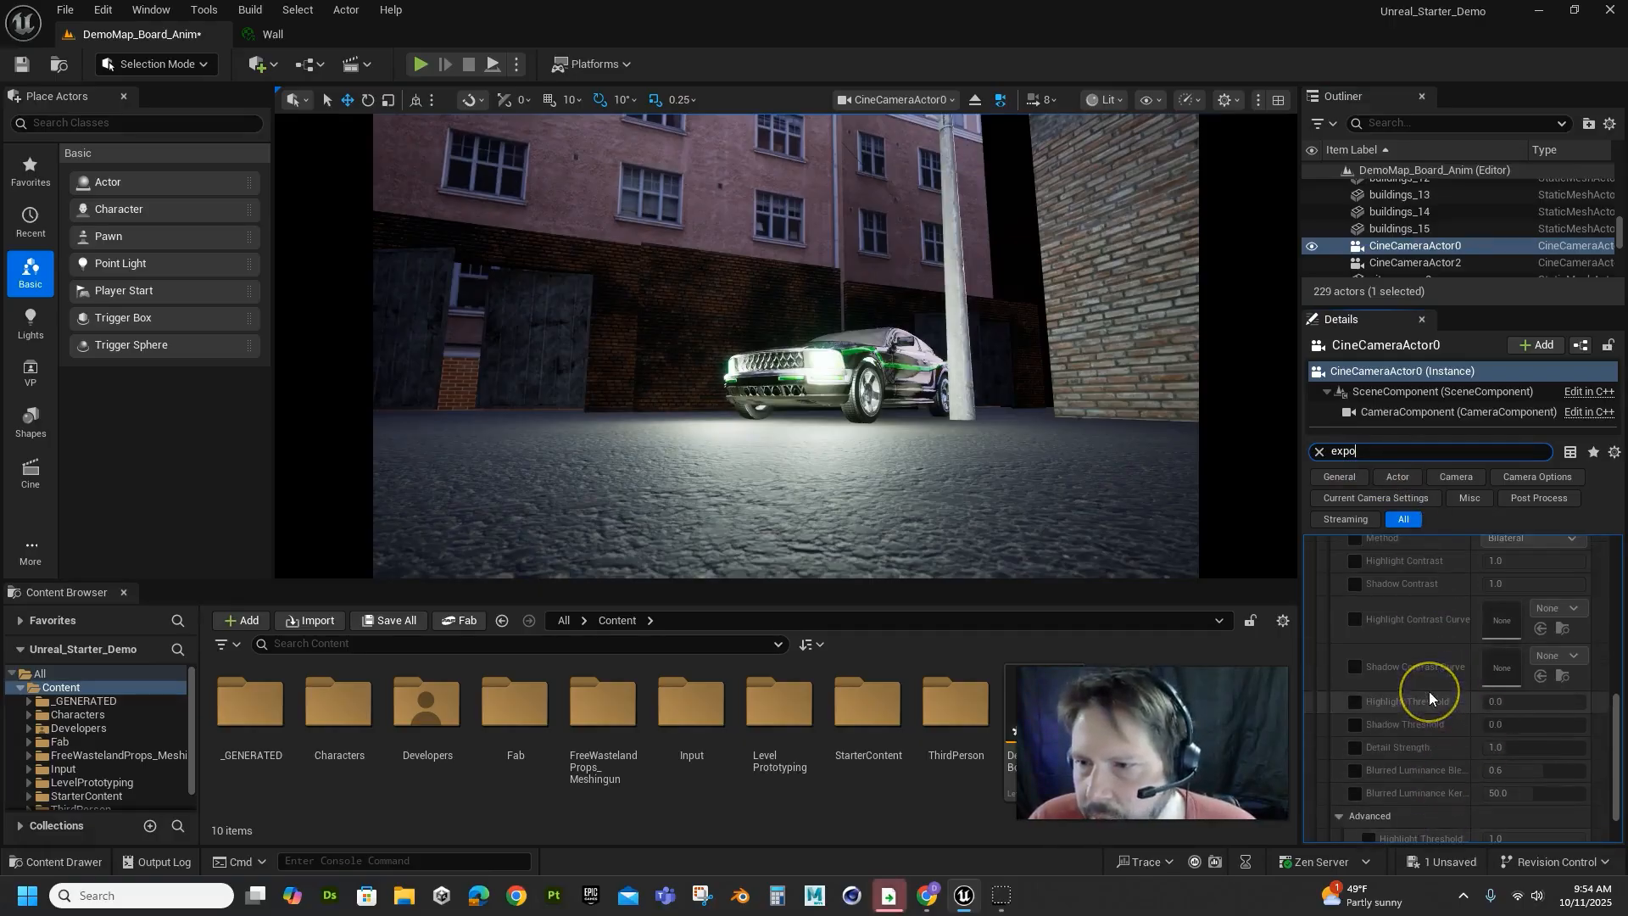
scroll(1429, 691, up, 2)
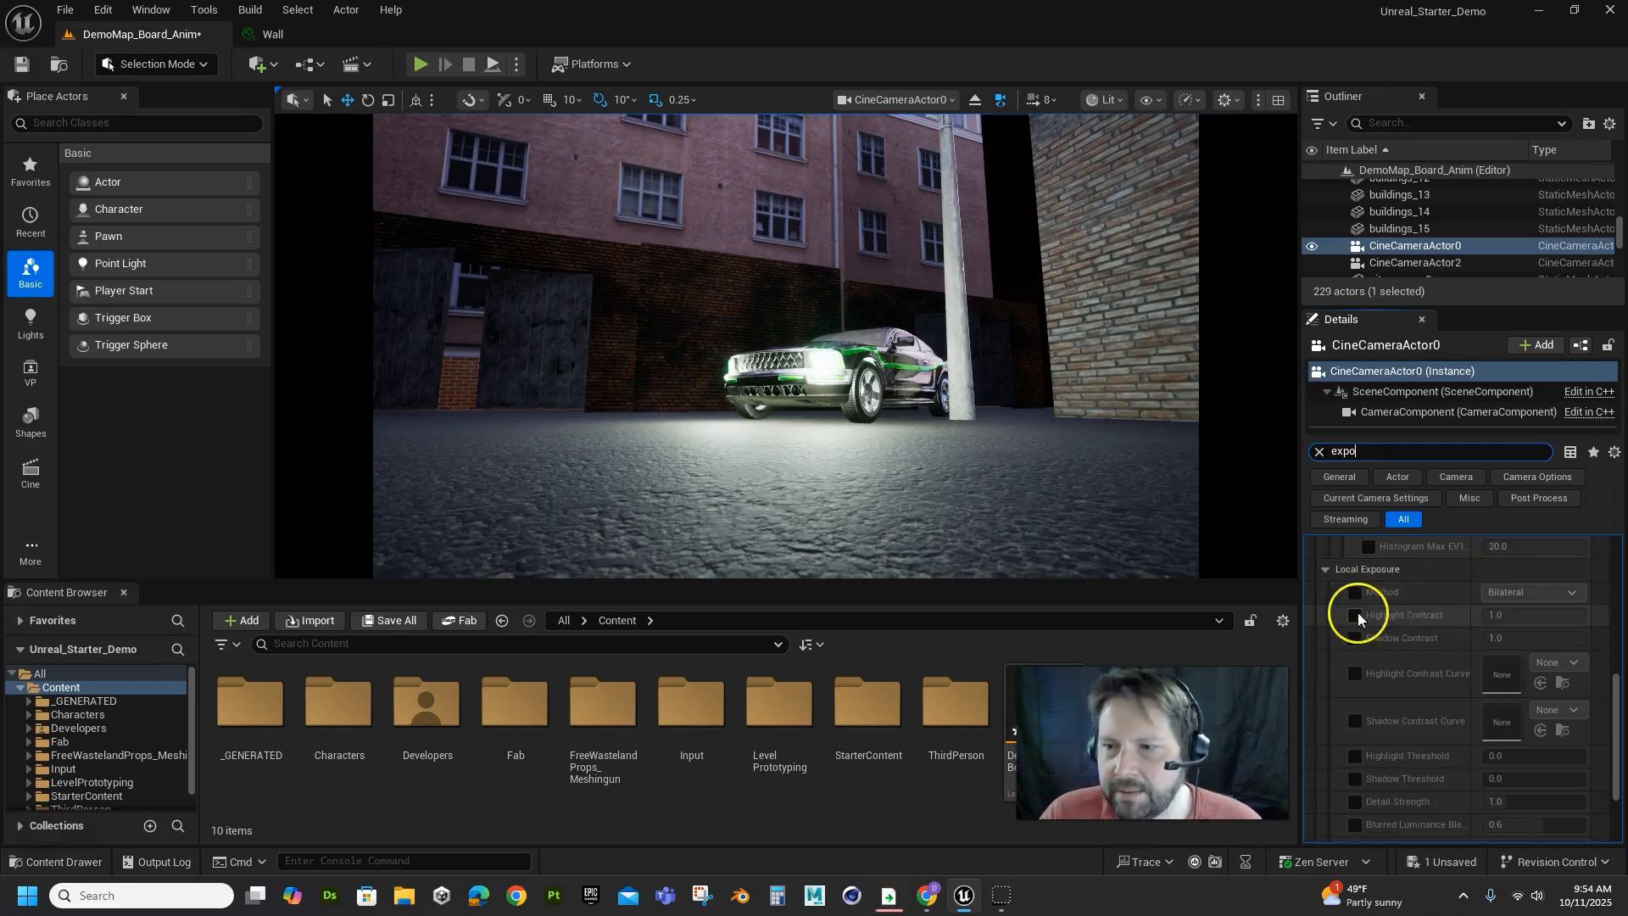
scroll(1404, 701, up, 10)
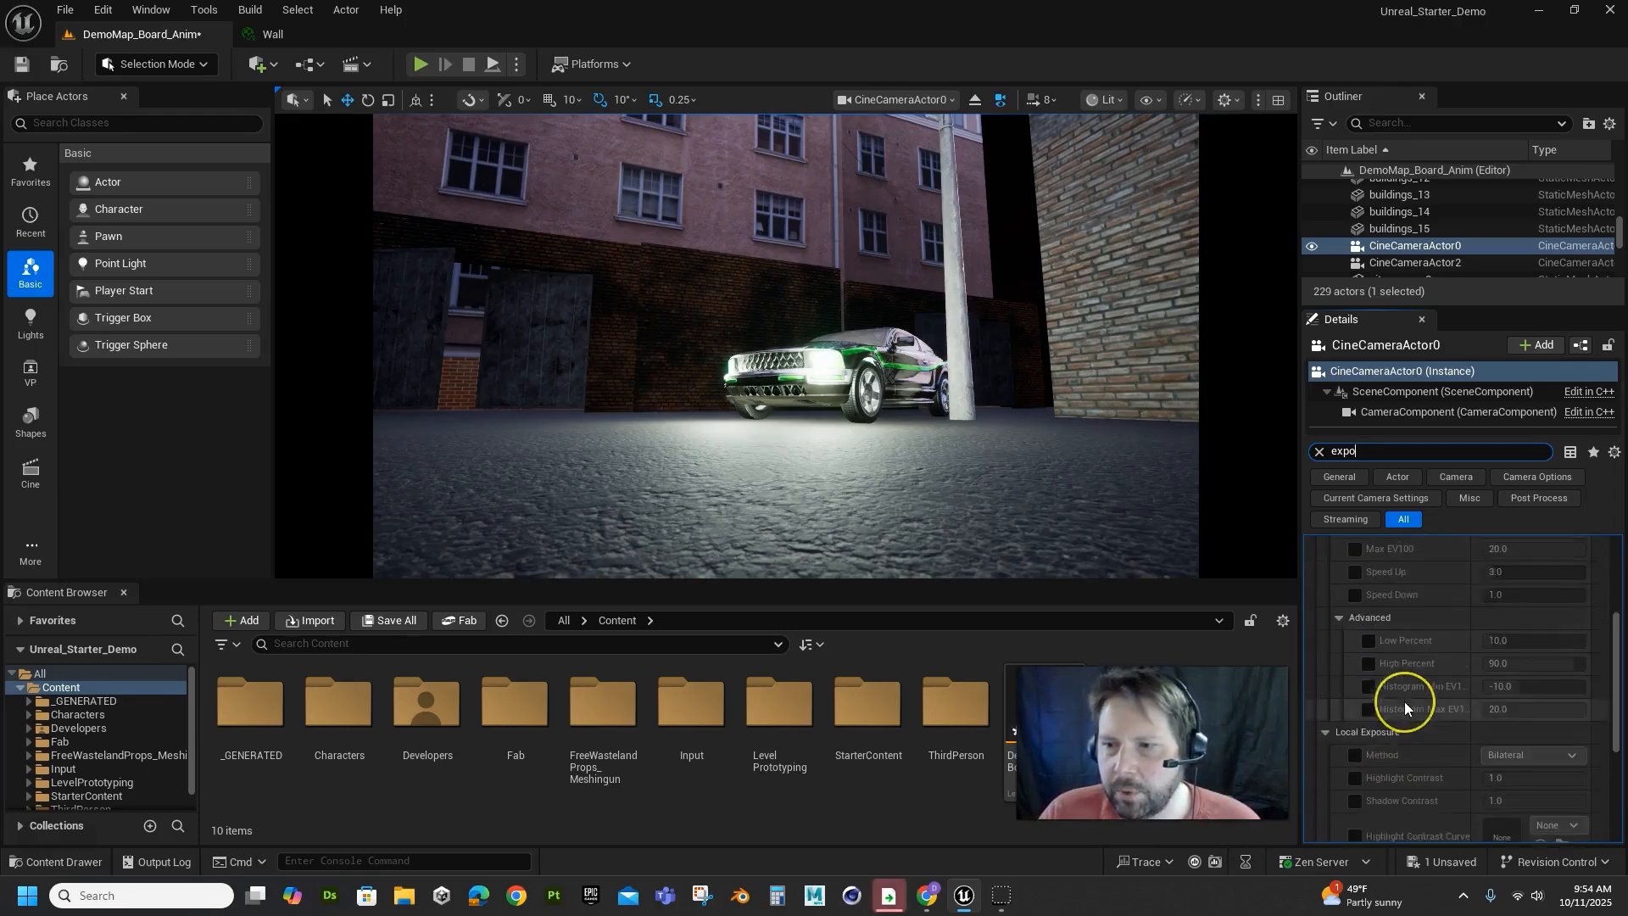
scroll(1405, 700, up, 5)
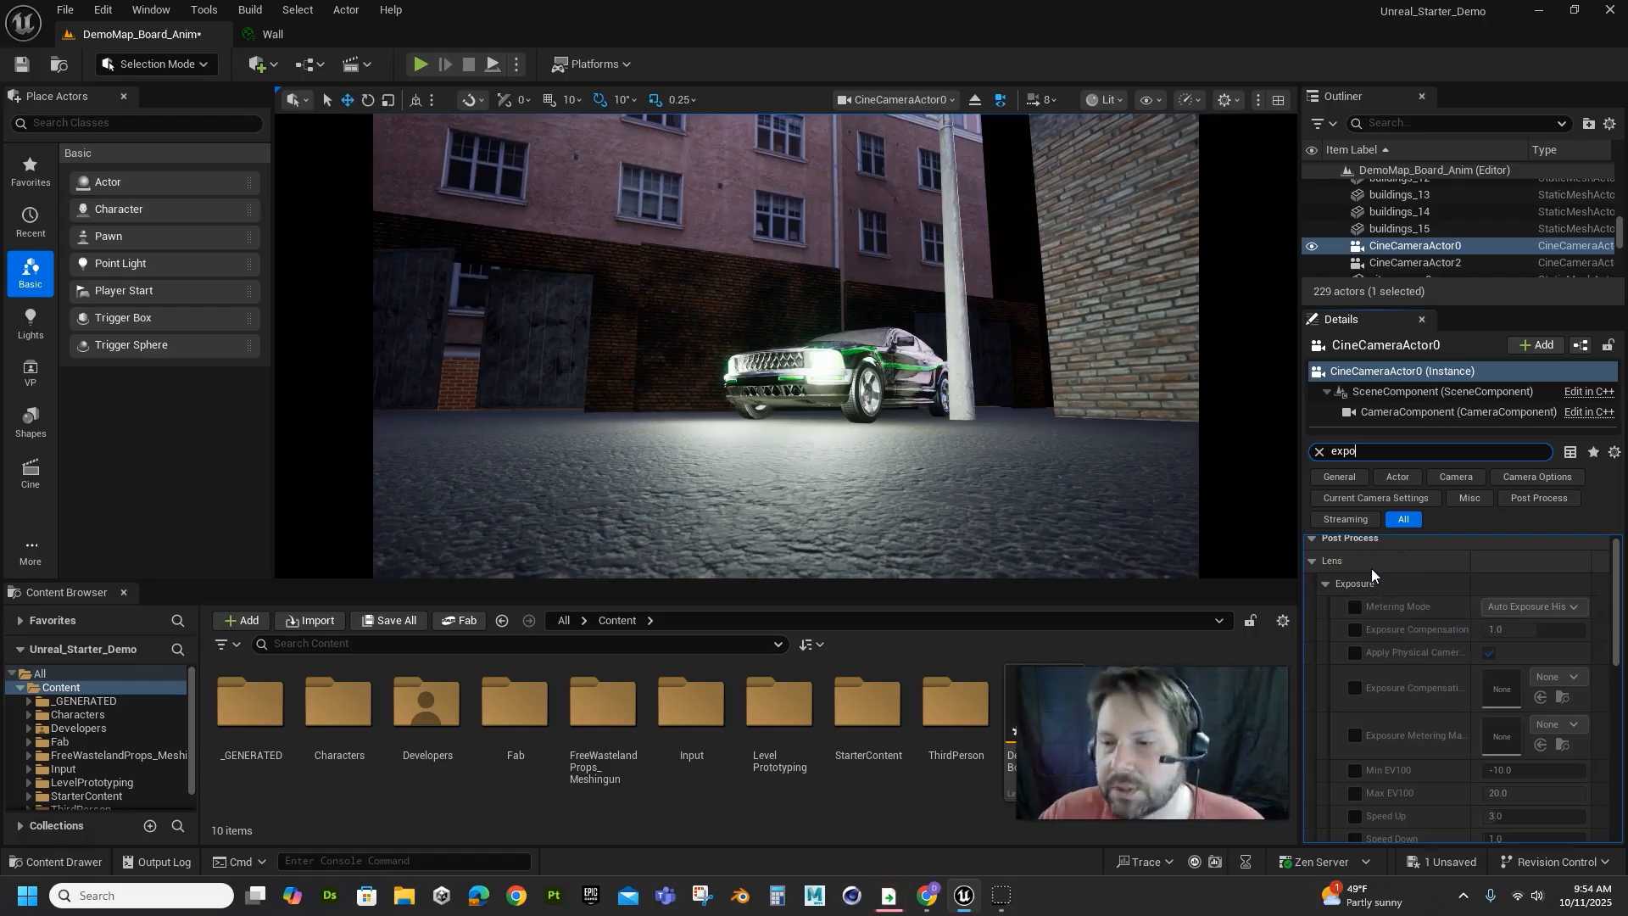
Override the camera's exposure Metering Mode and set it to Manual.
click(1309, 553)
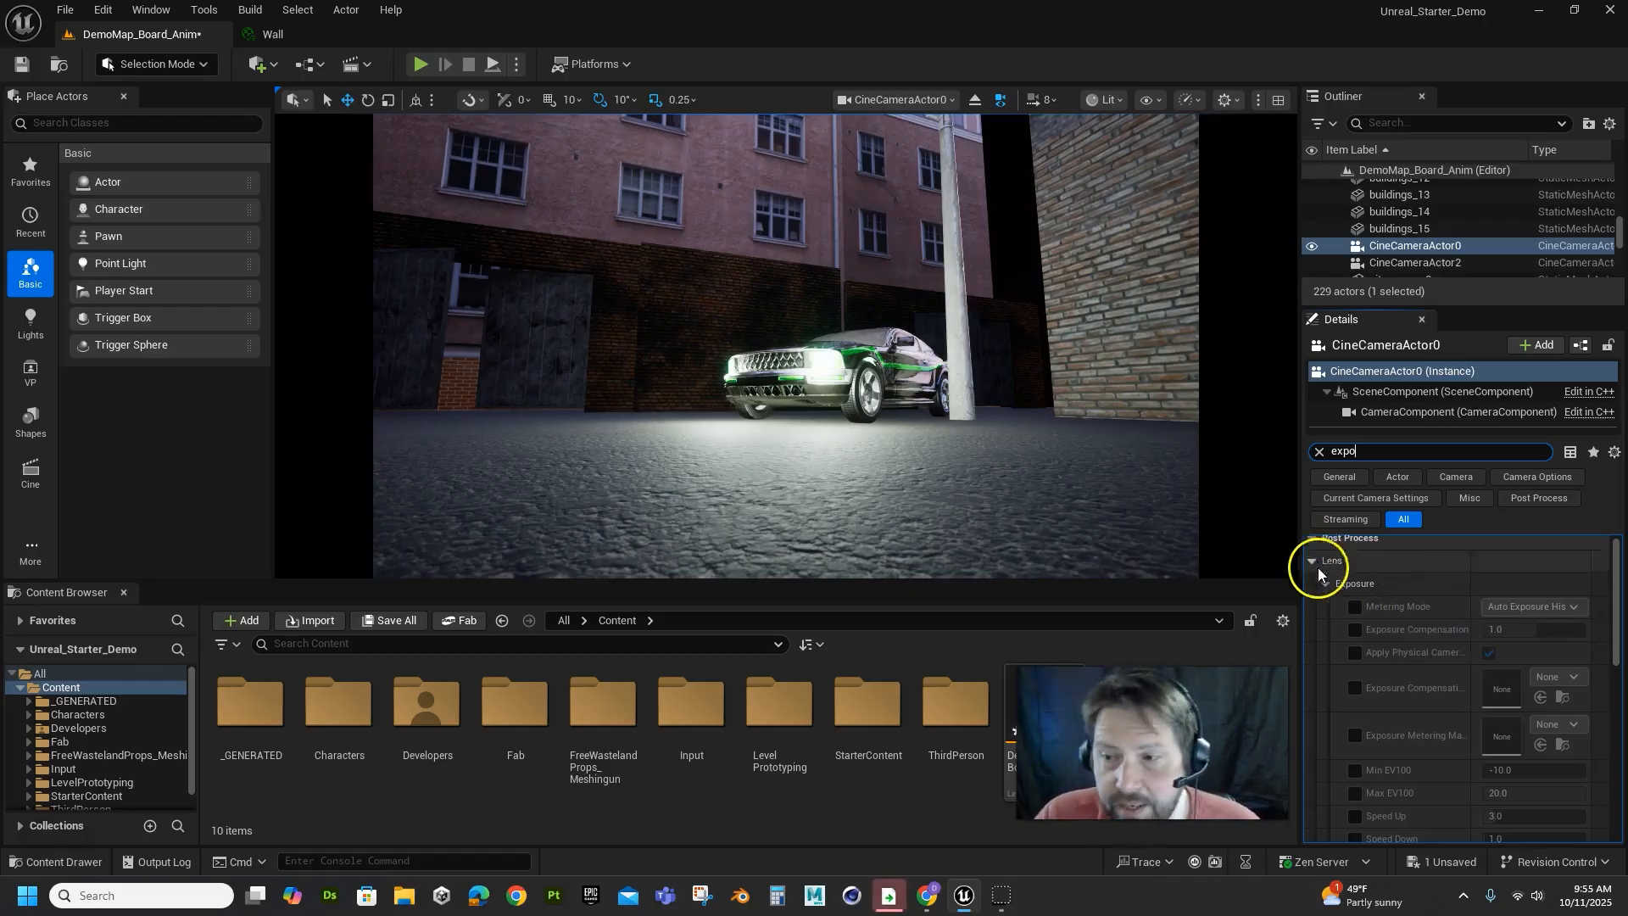
click(1356, 606)
click(1535, 608)
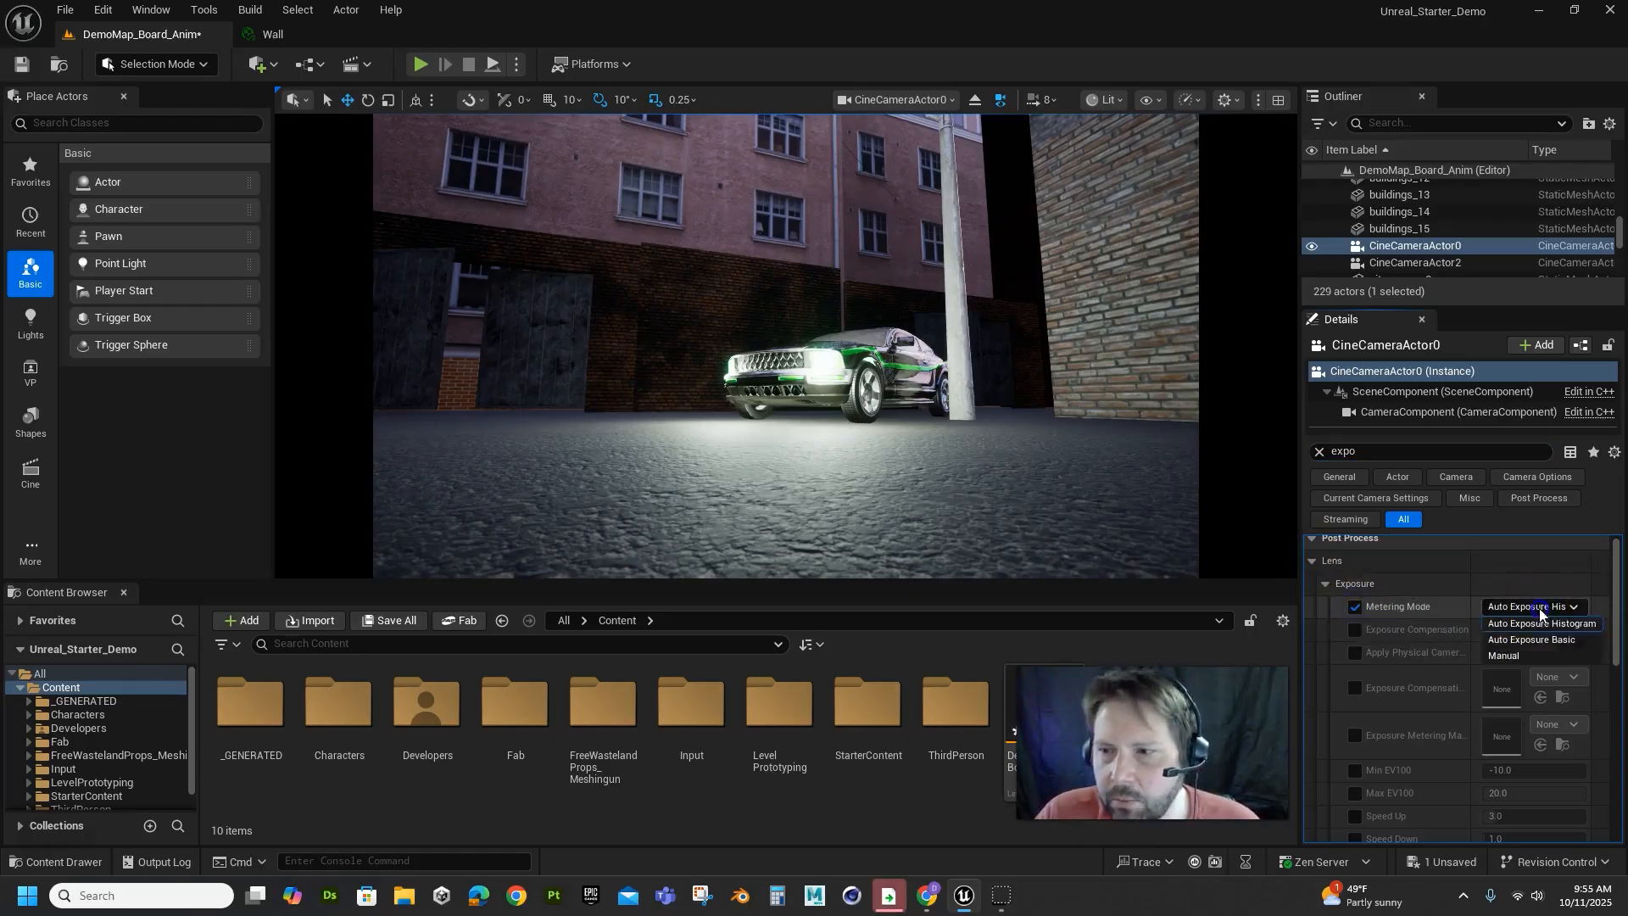
click(1513, 662)
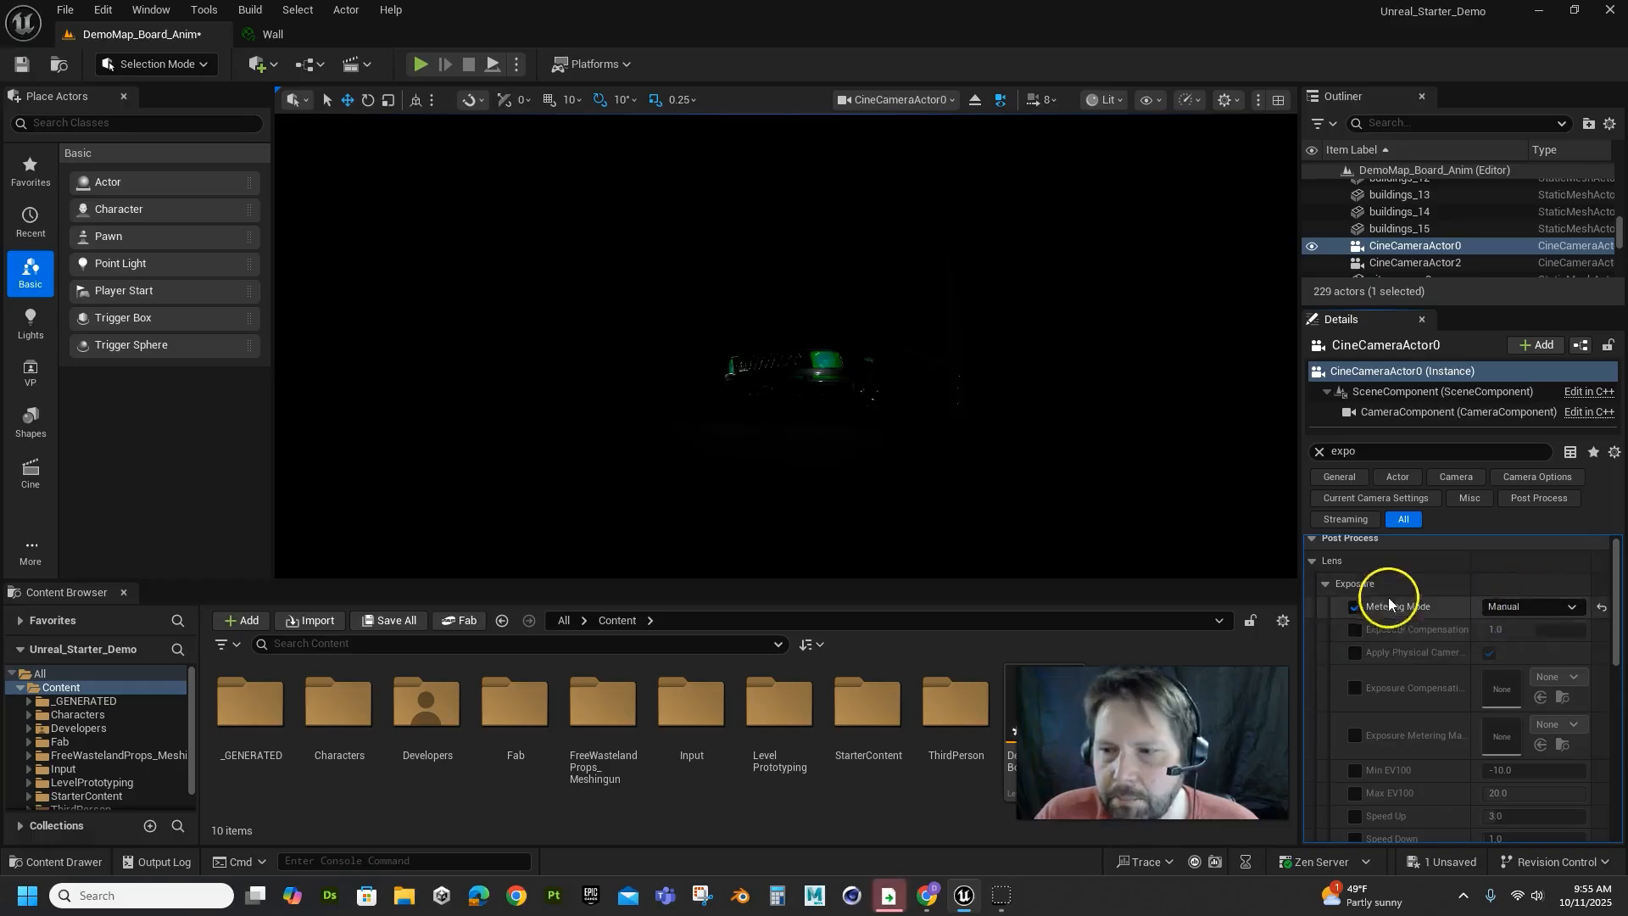
Enable the Apply Physical Camera Exposure override and widen the property name column to read its full label.
click(1355, 653)
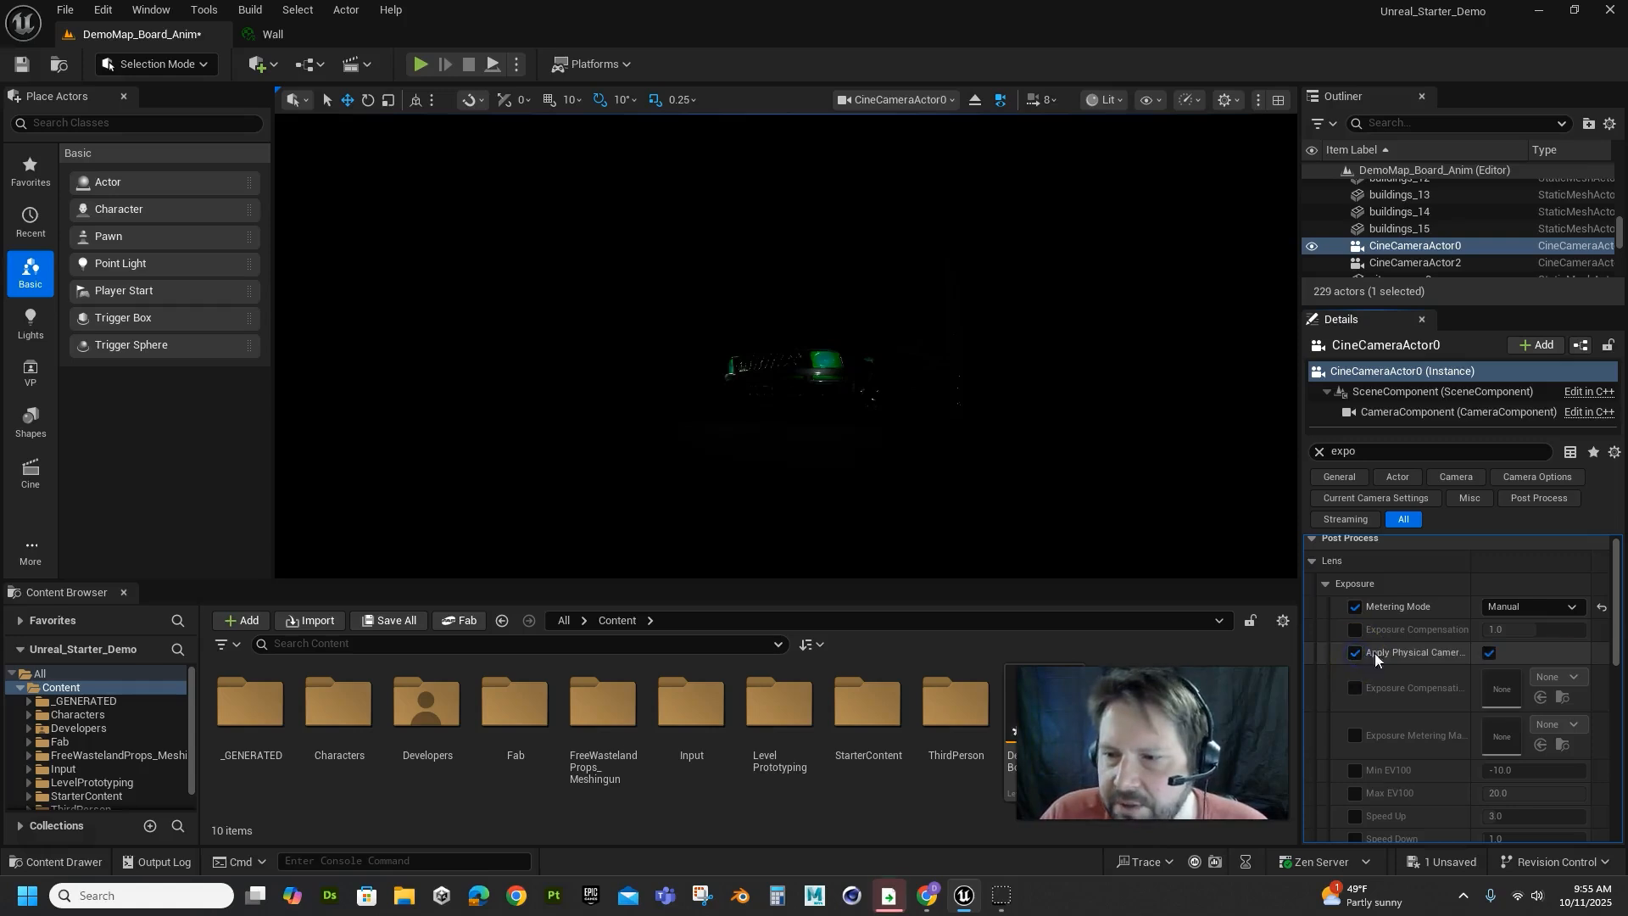
drag(1474, 653, 1512, 653)
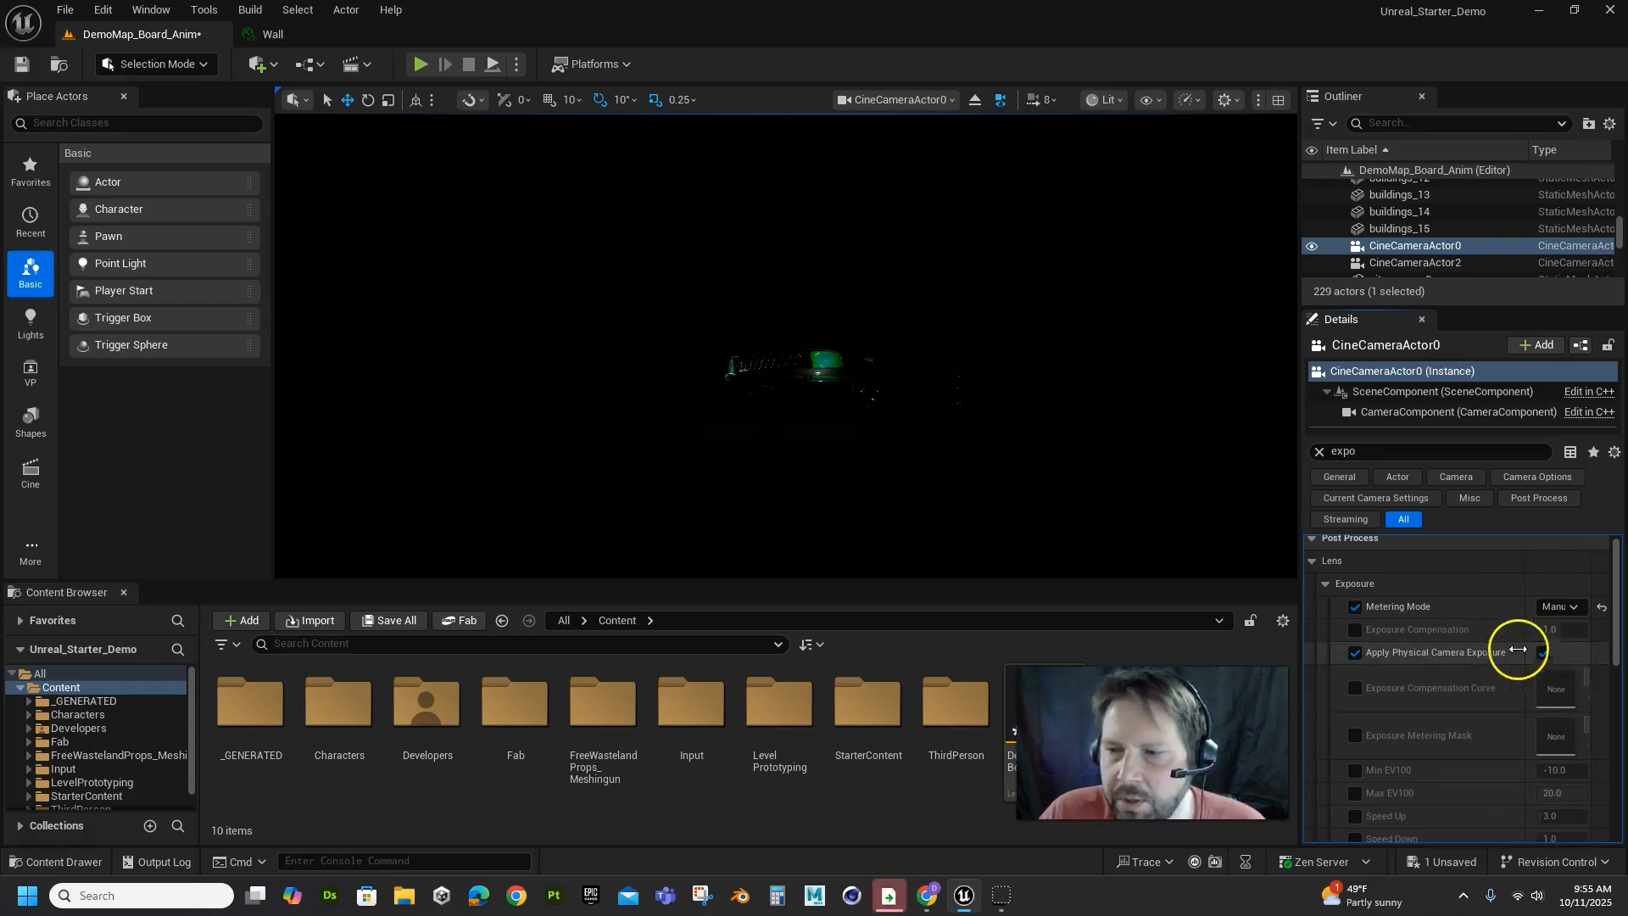
drag(1520, 649, 1495, 652)
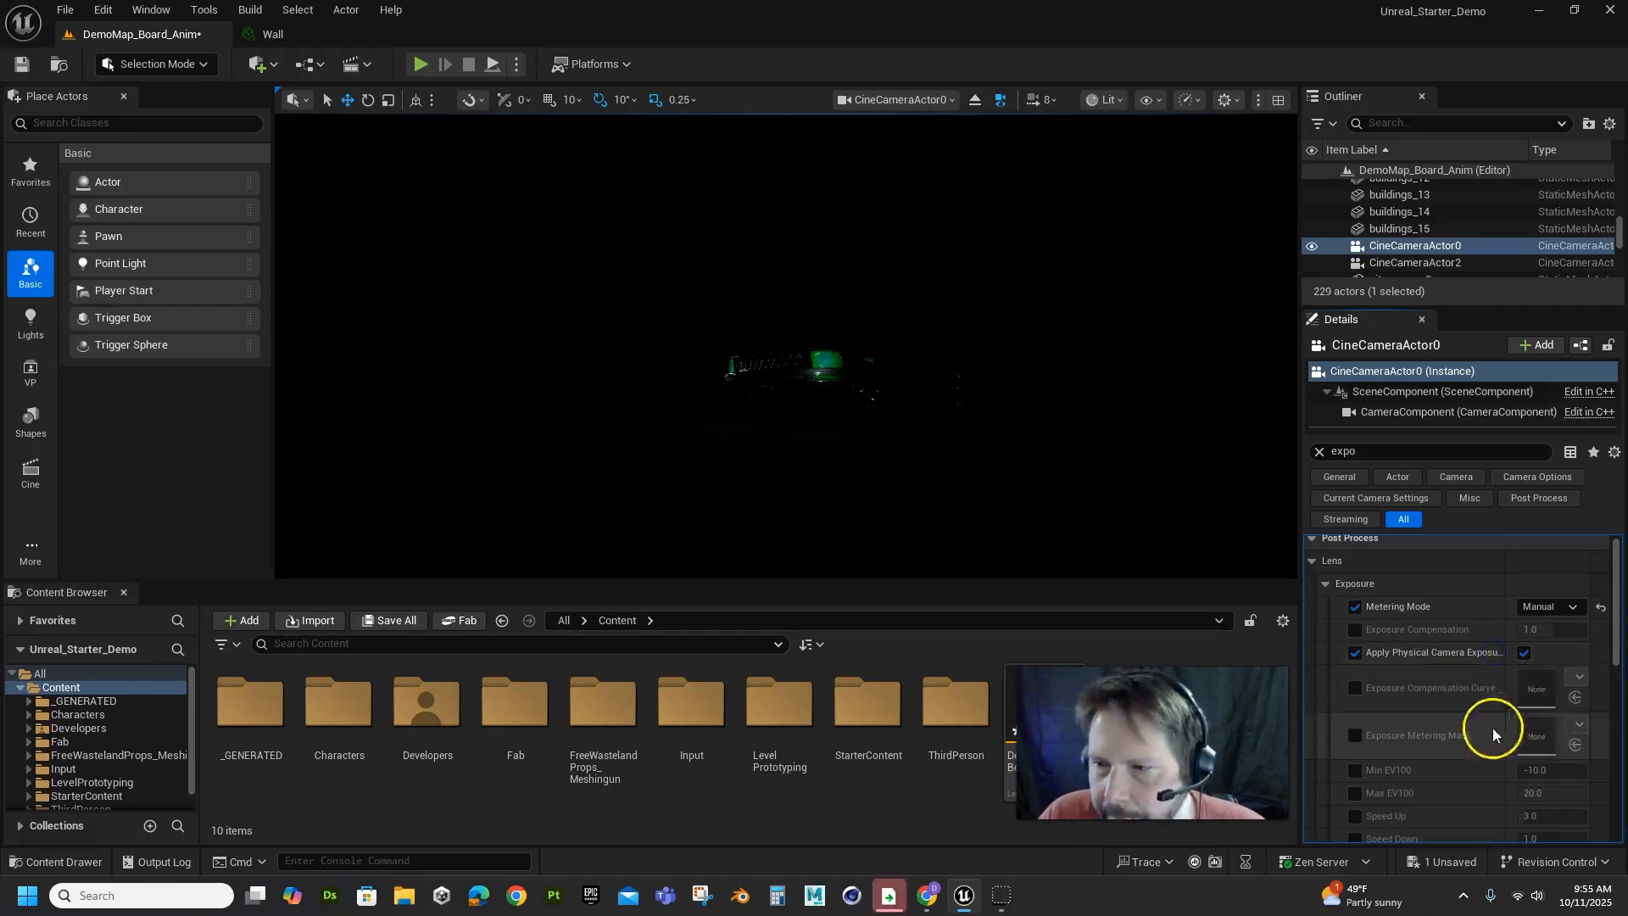
Clear the property filter and lower CineCameraActor0's Current Aperture as far as it goes, to 1.2.
click(1320, 452)
scroll(1459, 750, down, 10)
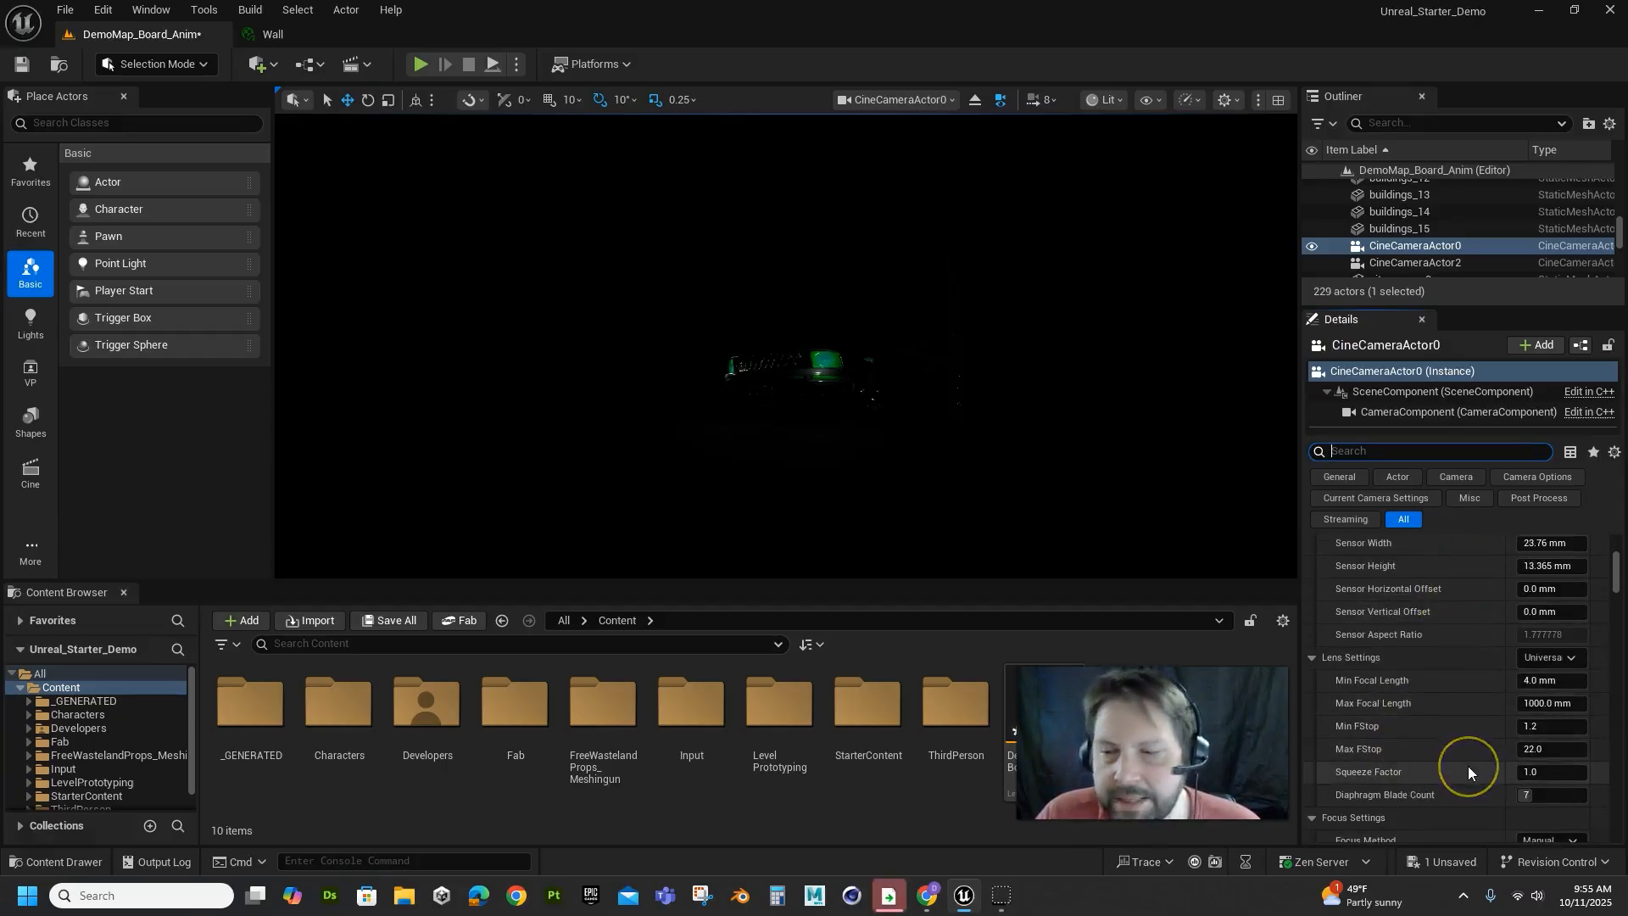
scroll(1468, 768, down, 1)
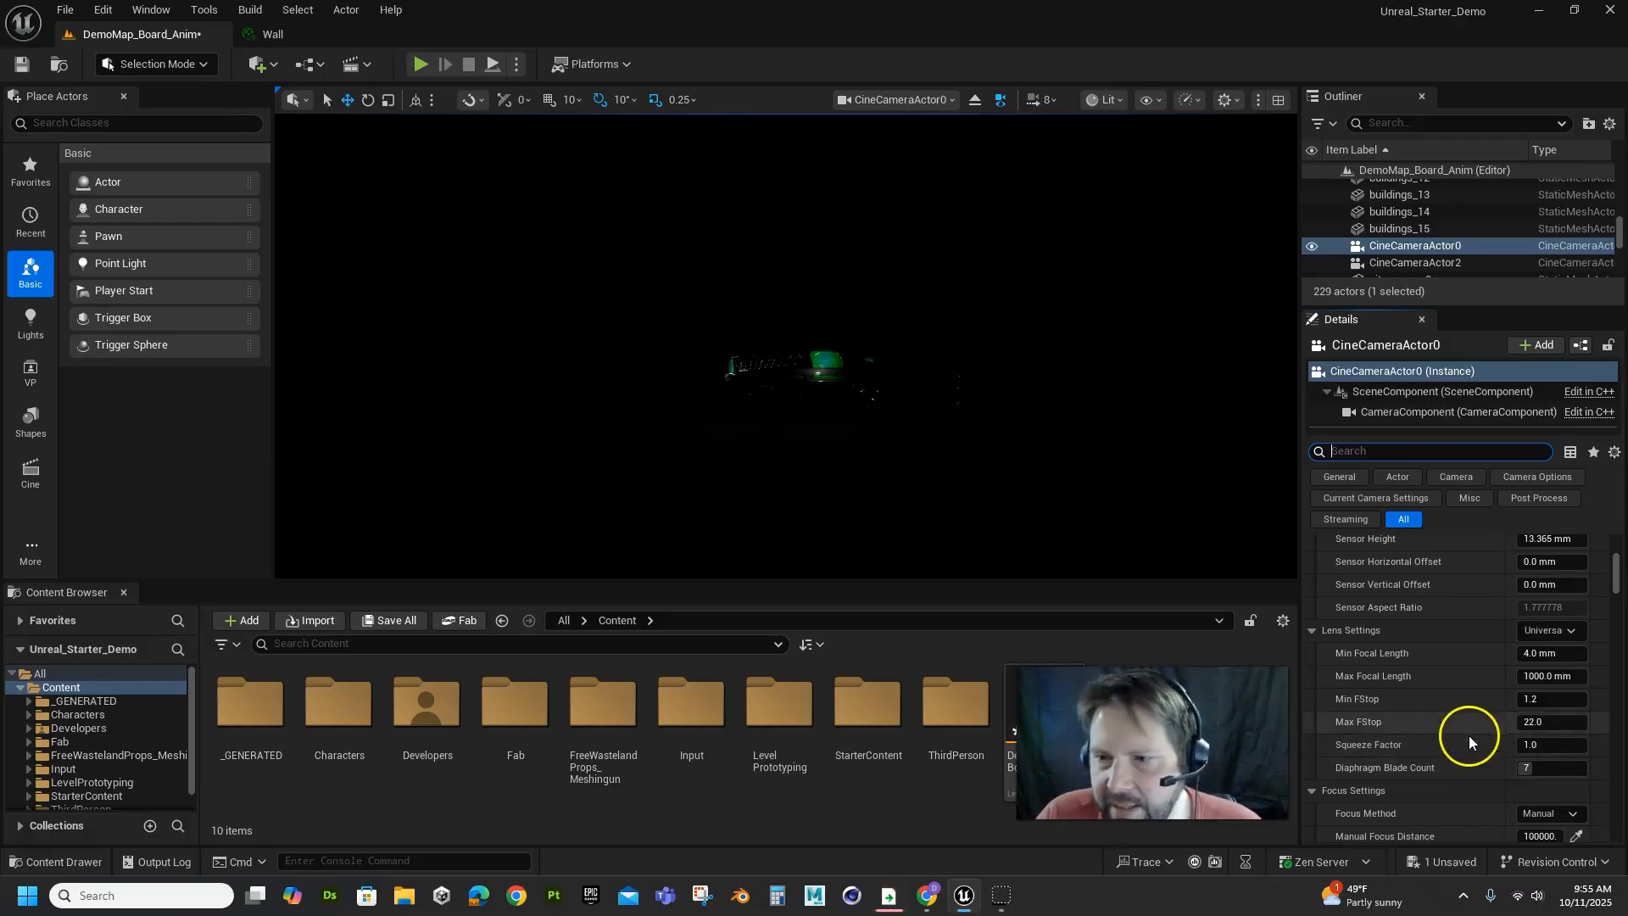
scroll(1469, 735, down, 2)
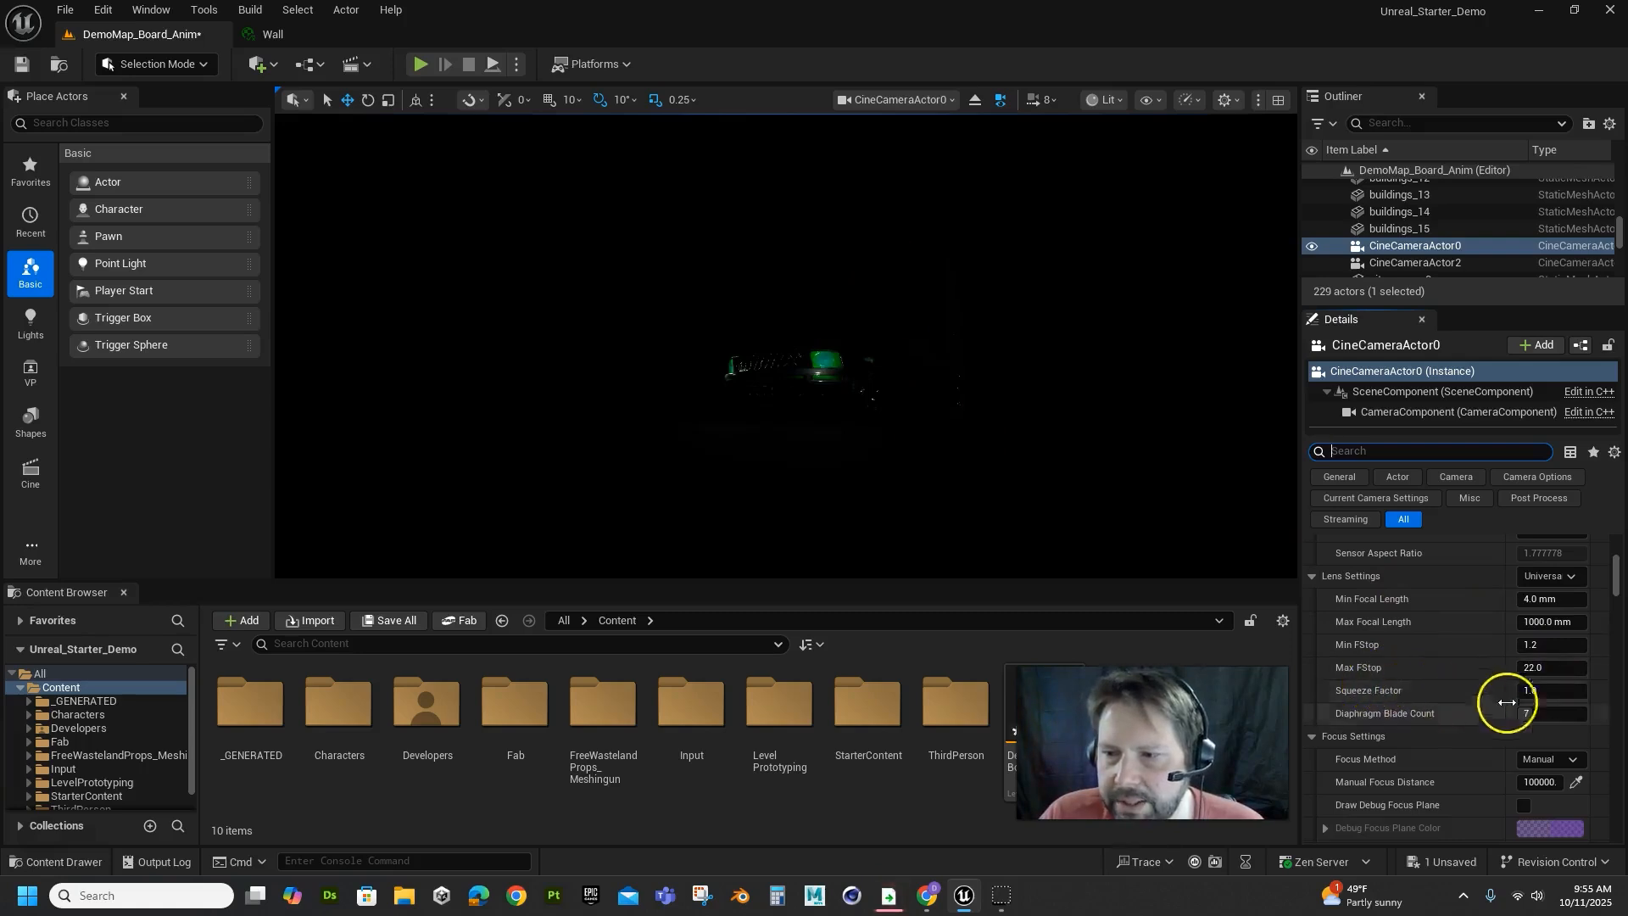
scroll(1408, 735, down, 2)
scroll(1408, 735, down, 3)
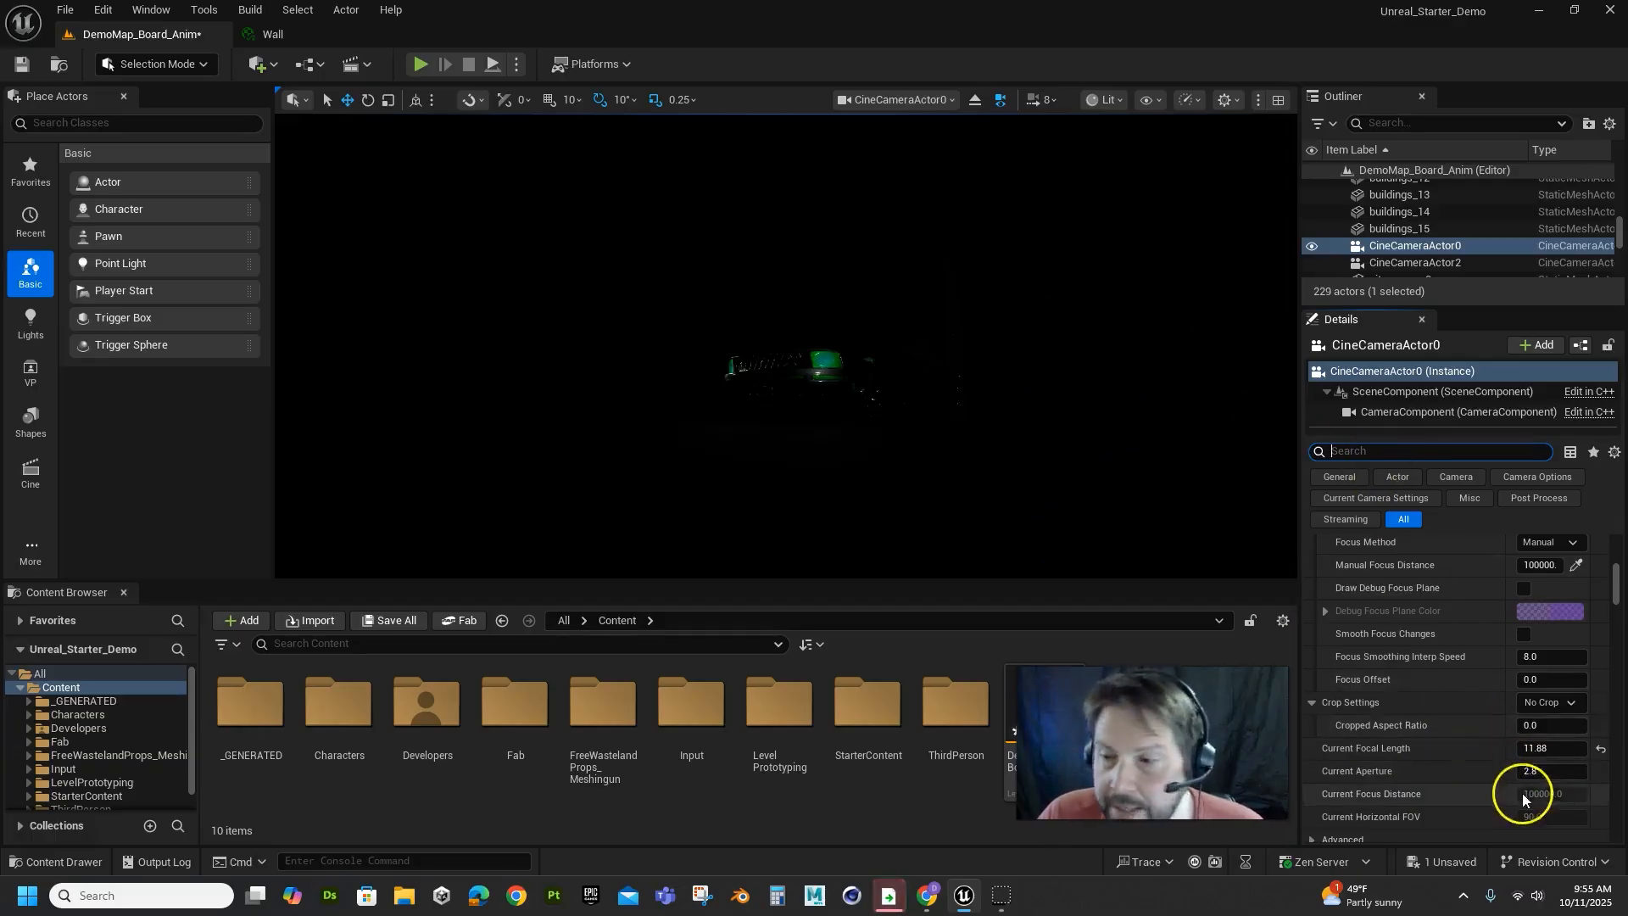
drag(1539, 771, 1444, 790)
drag(1319, 812, 1320, 813)
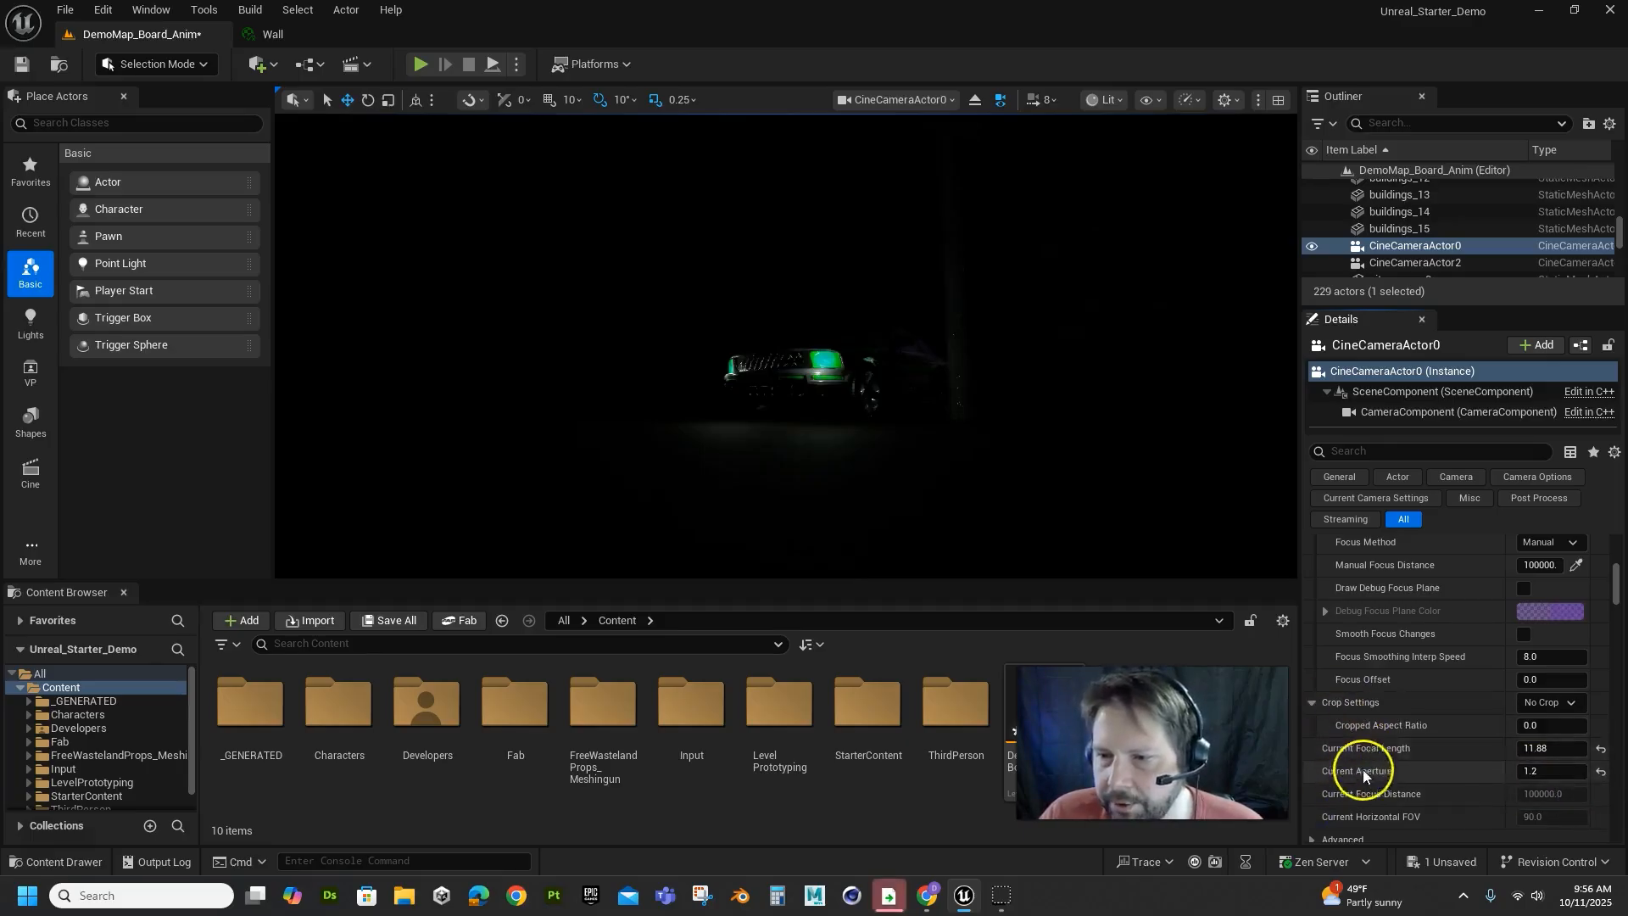
drag(1544, 768, 1453, 785)
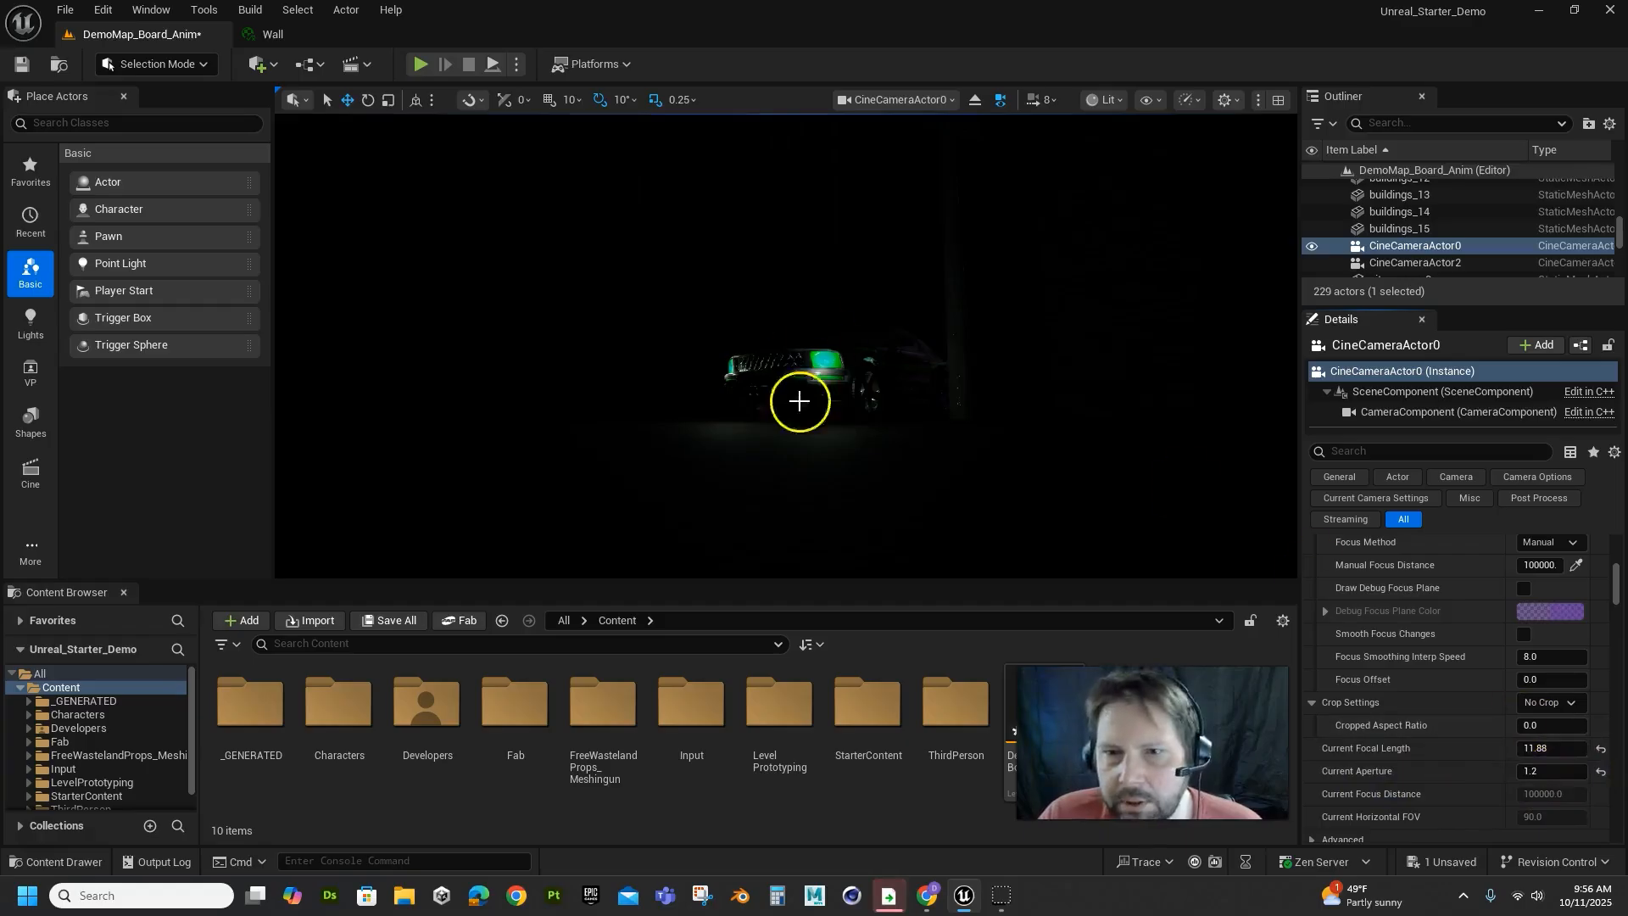
drag(1544, 771, 570, 746)
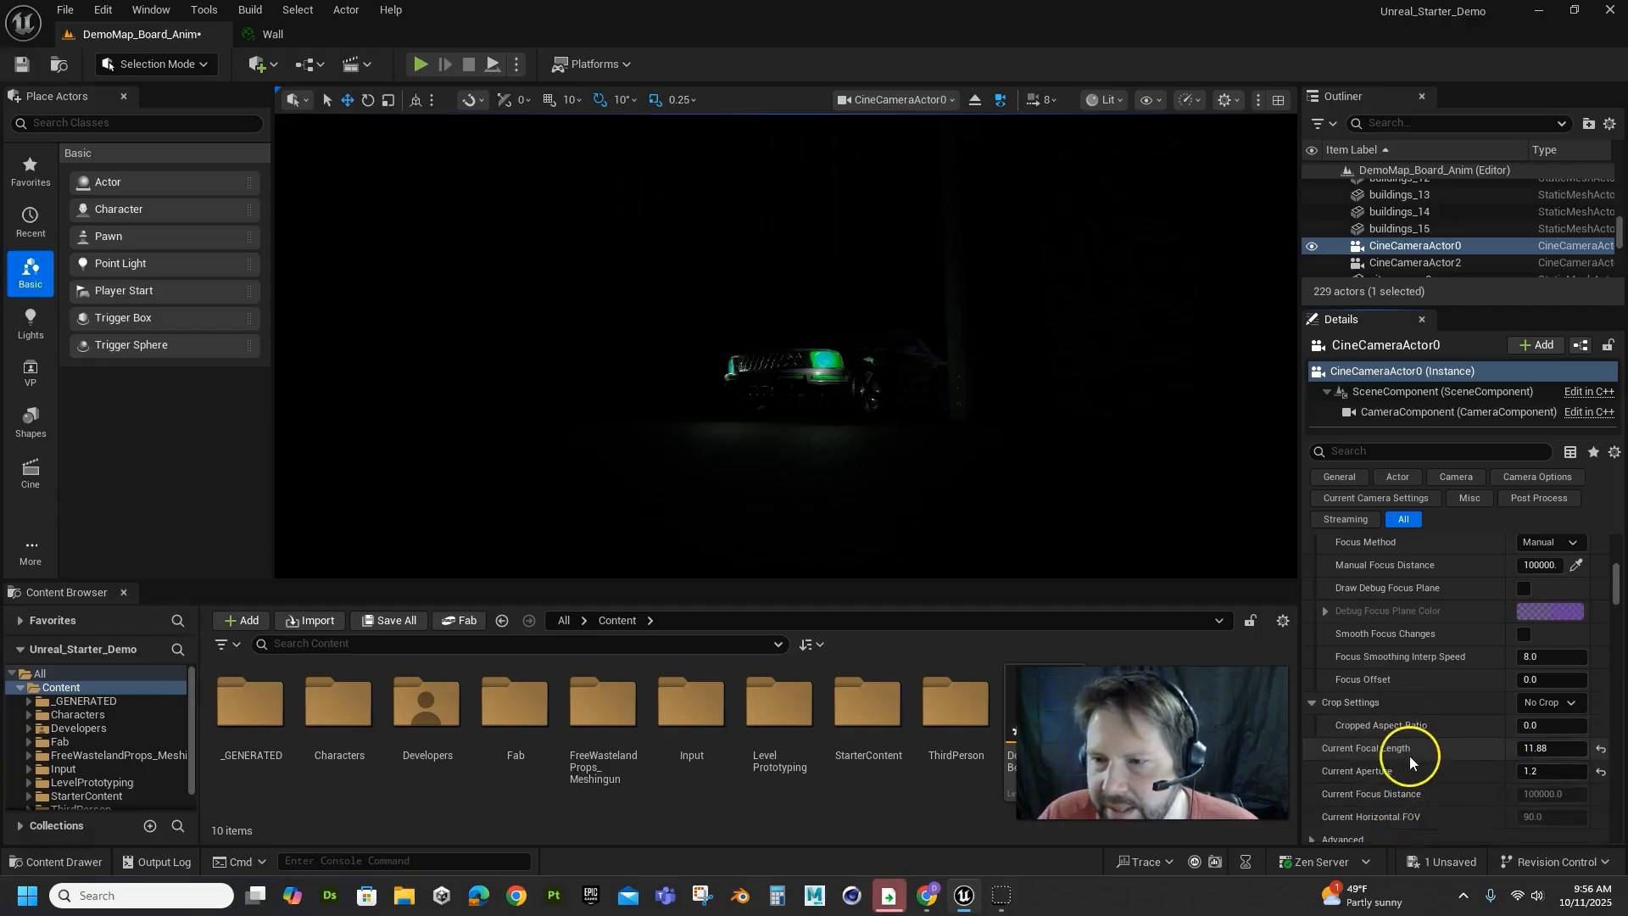
Set the Min FStop in the camera's Lens Settings to 0.1.
scroll(1410, 755, up, 3)
scroll(1401, 690, up, 3)
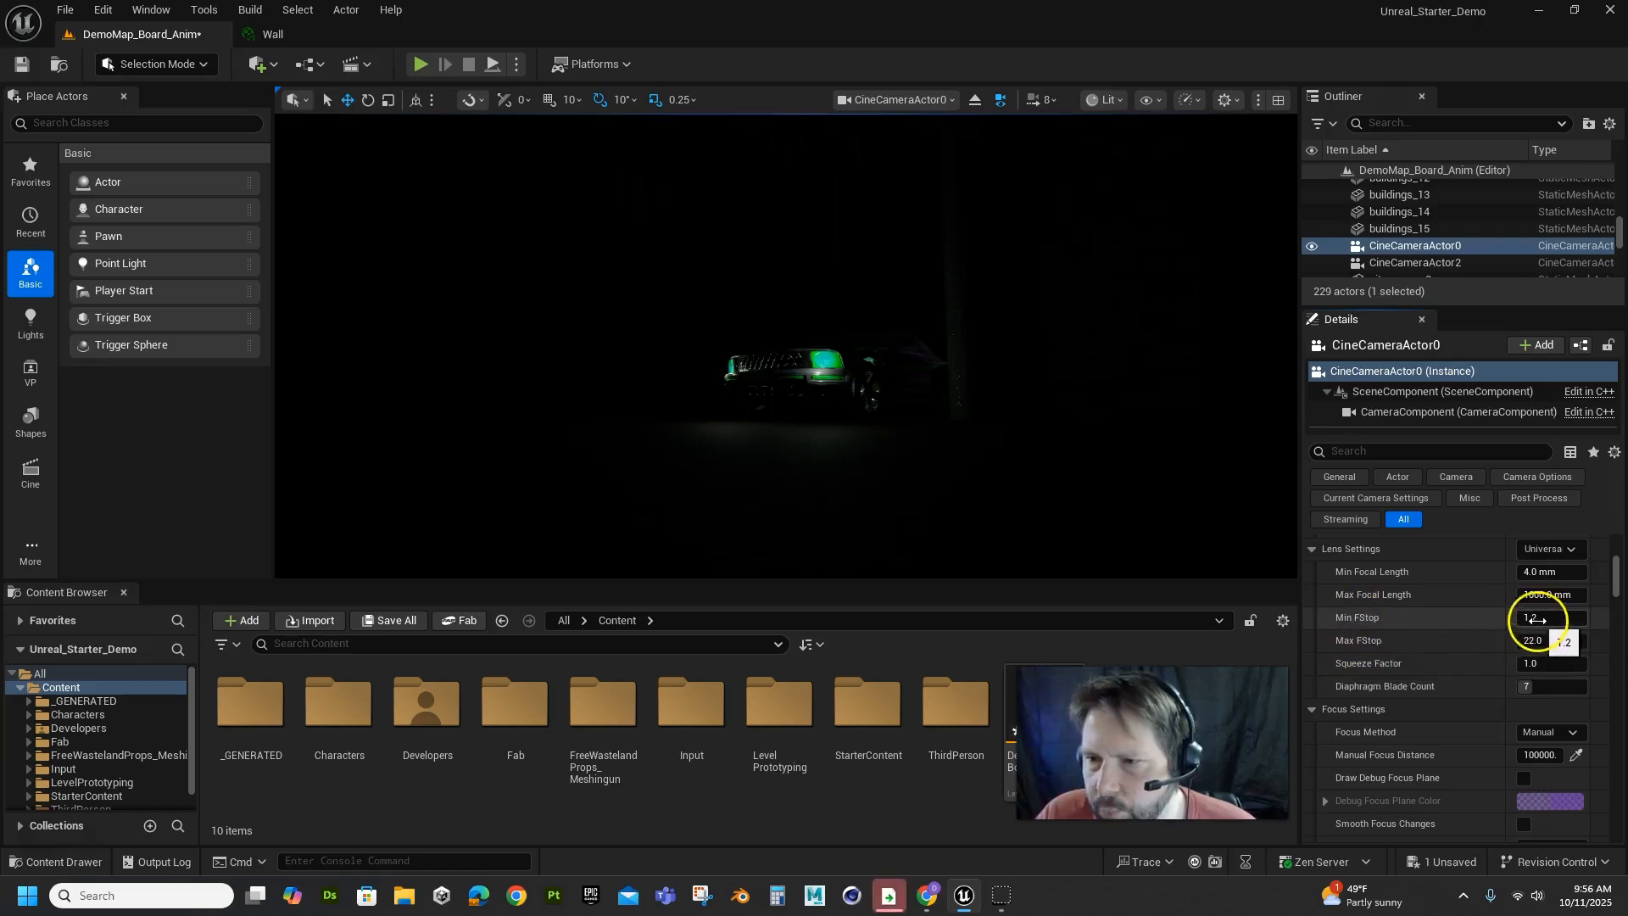
click(1539, 619)
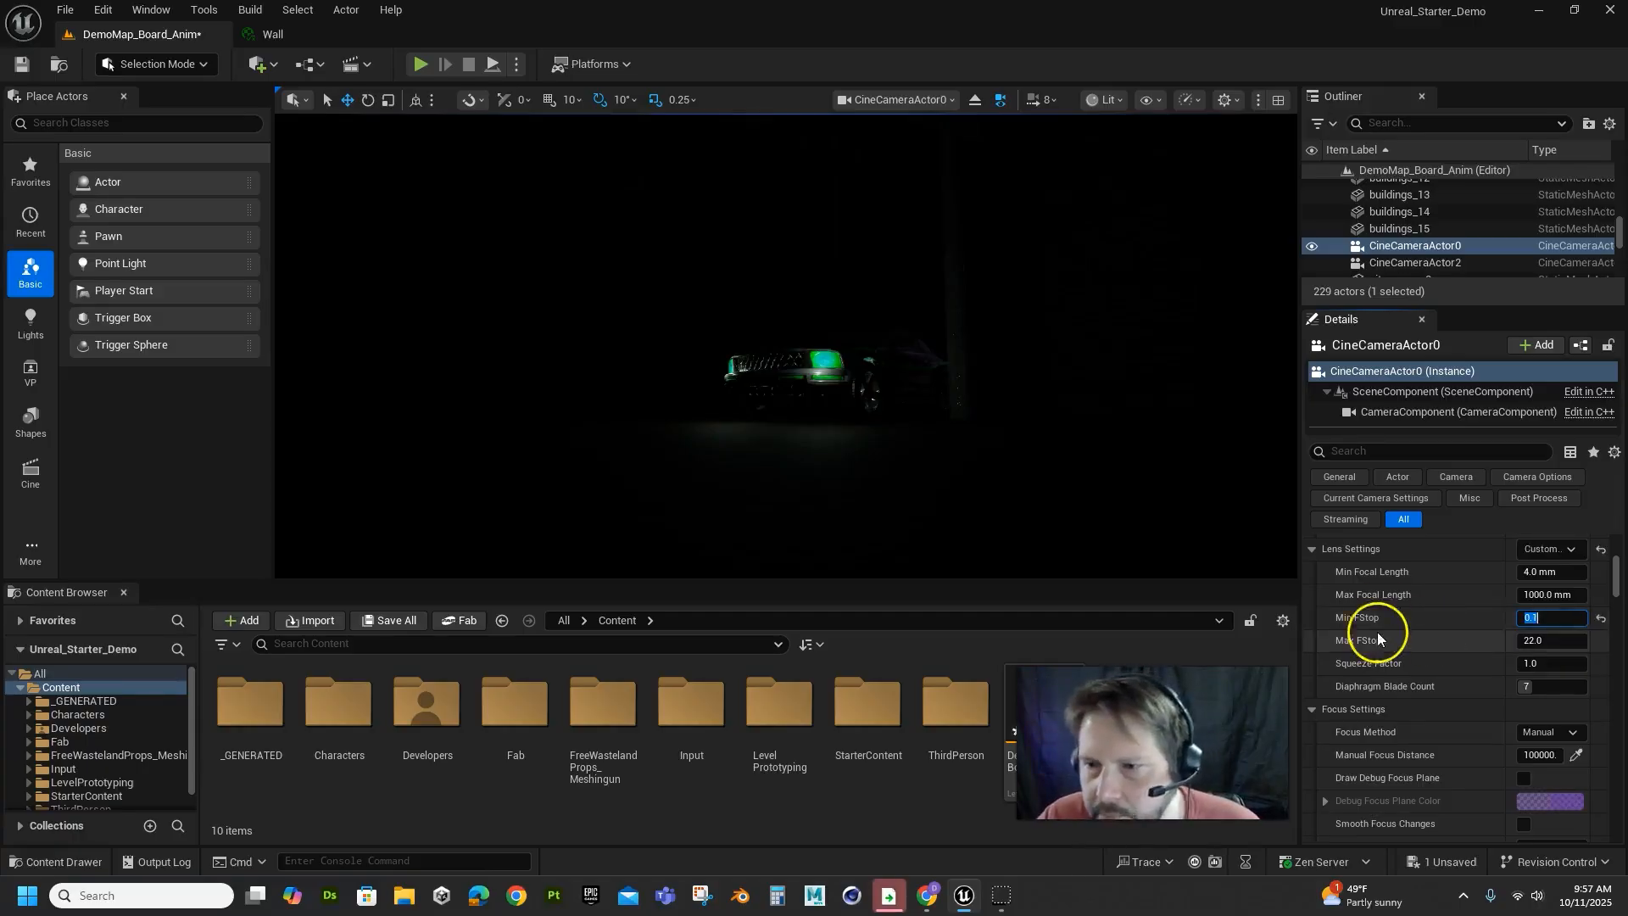
Lower the camera's Current Aperture to 0.1 to brighten the shot.
scroll(1420, 699, down, 1)
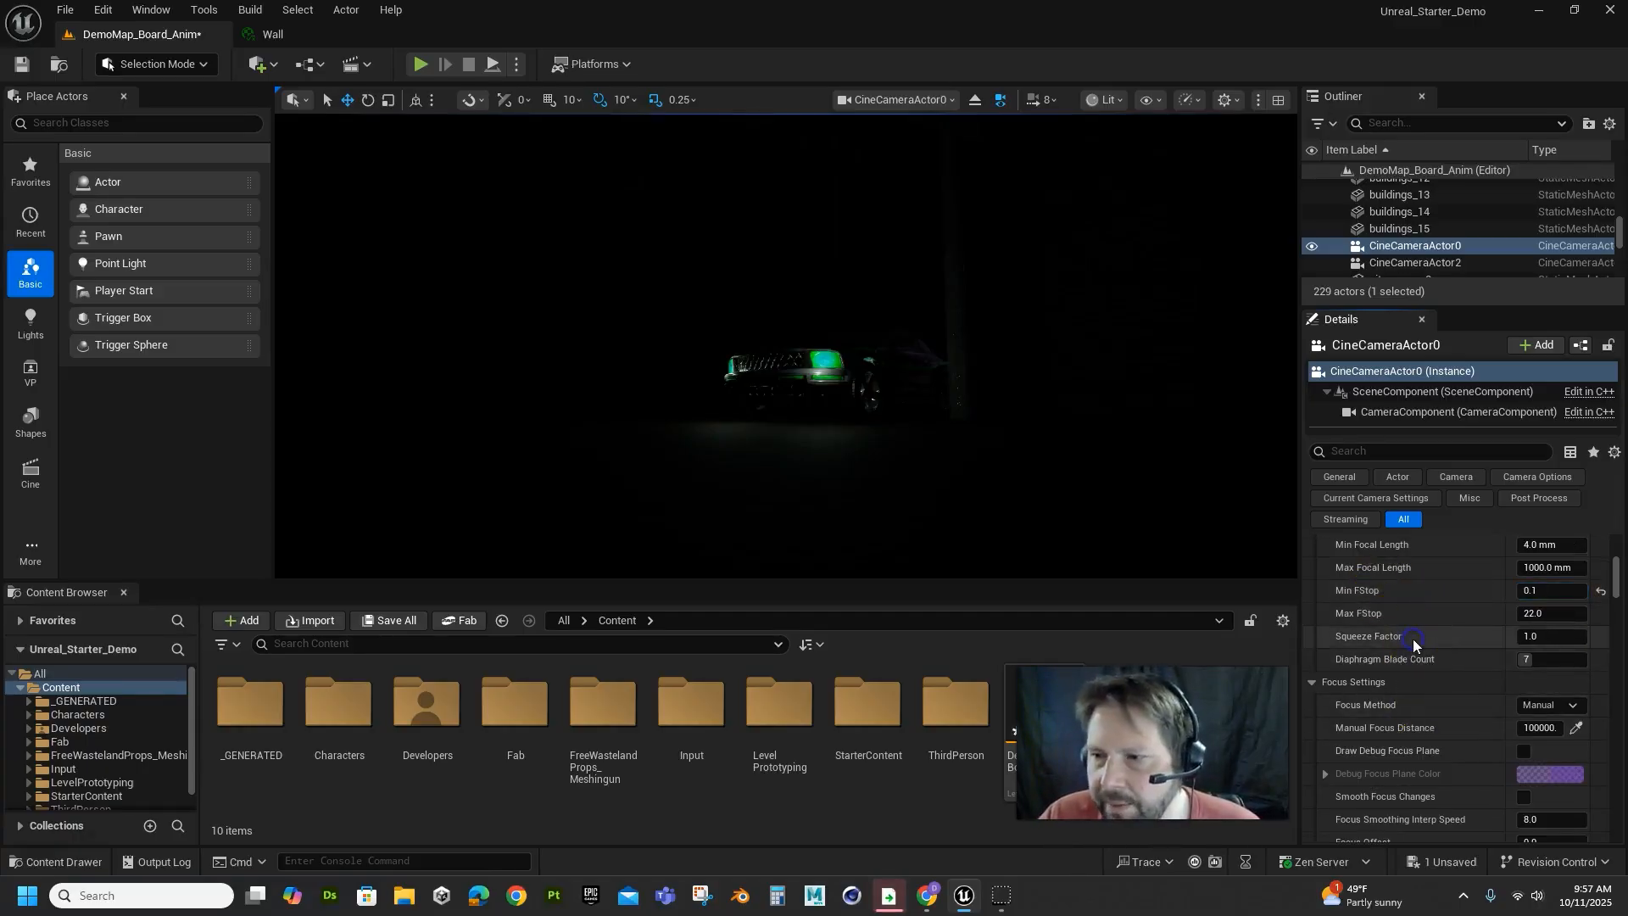
scroll(1429, 674, down, 6)
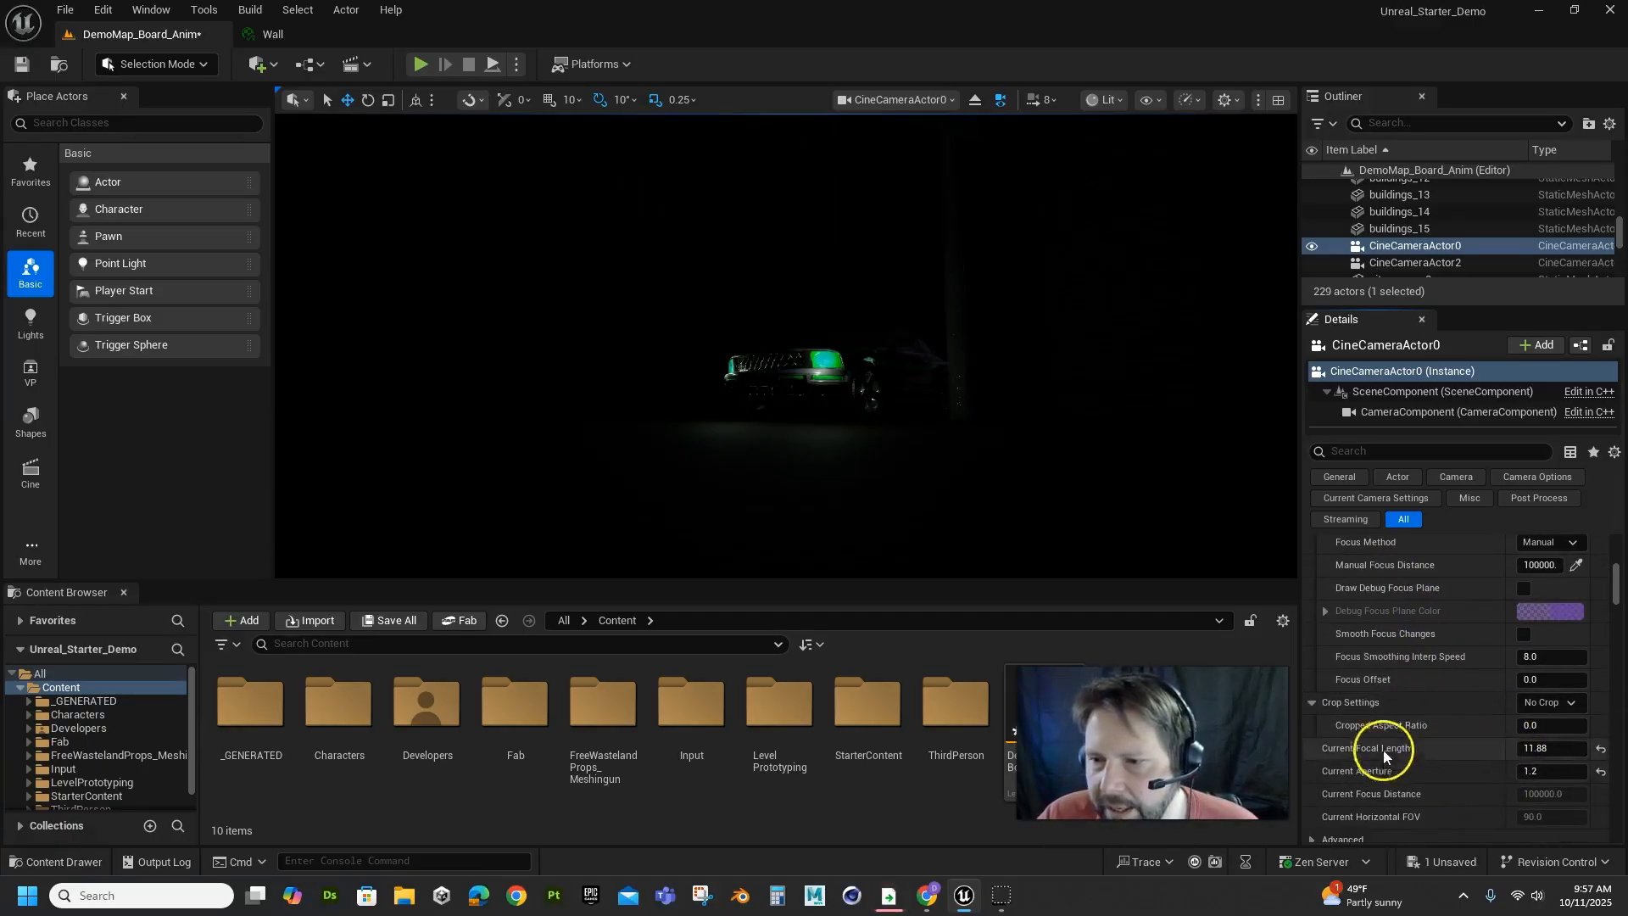
scroll(1387, 760, down, 1)
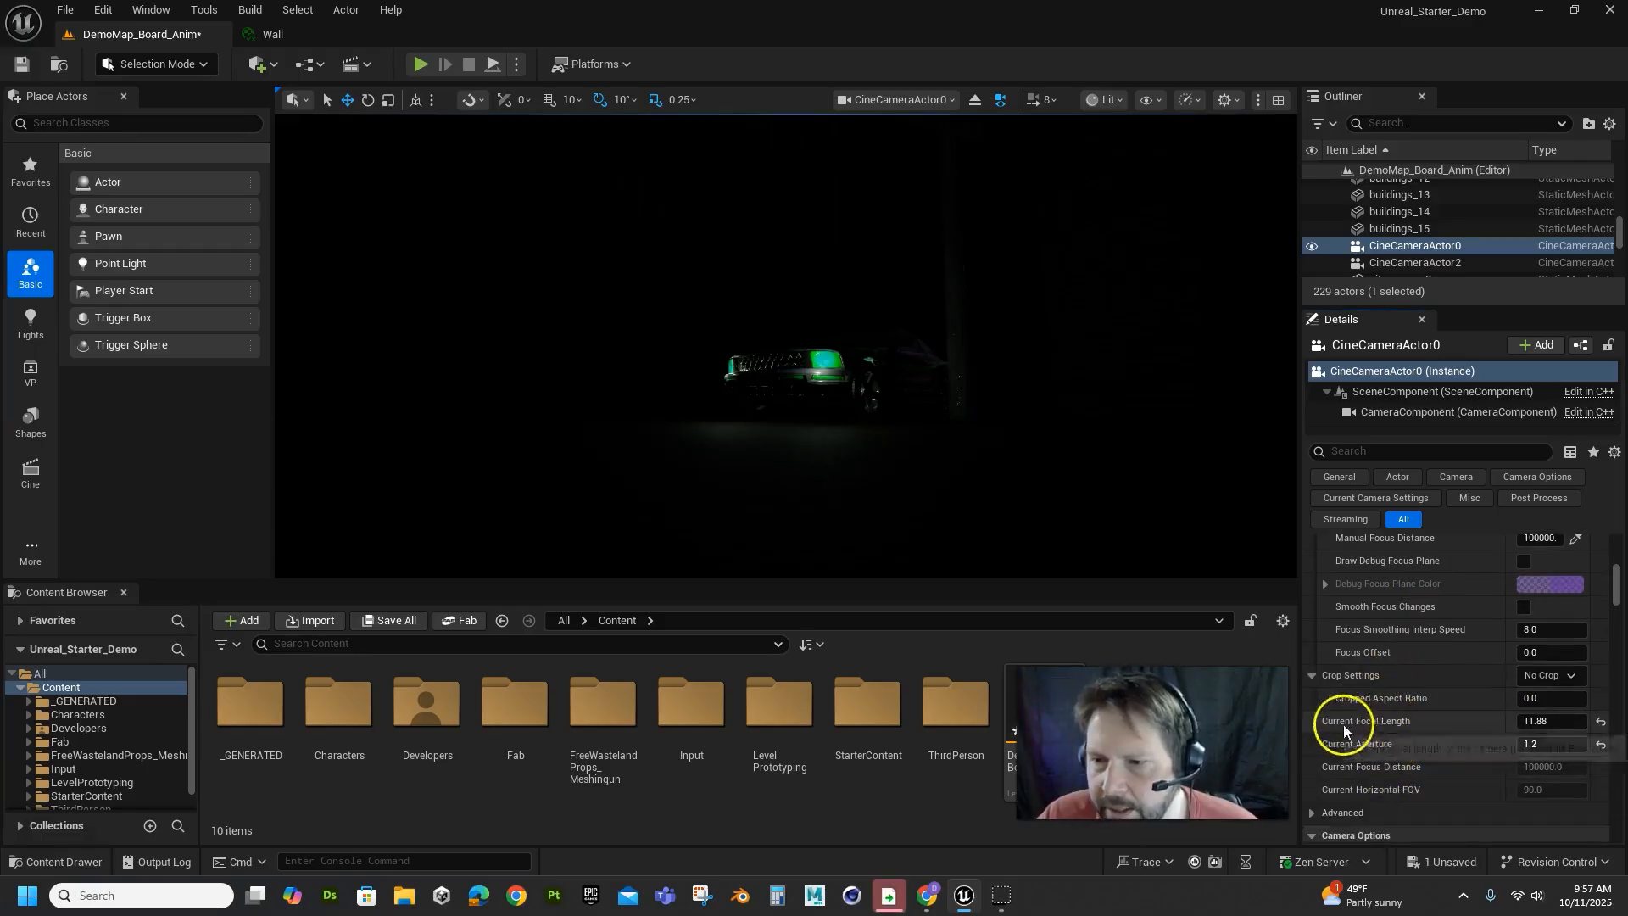
drag(1535, 744, 1425, 753)
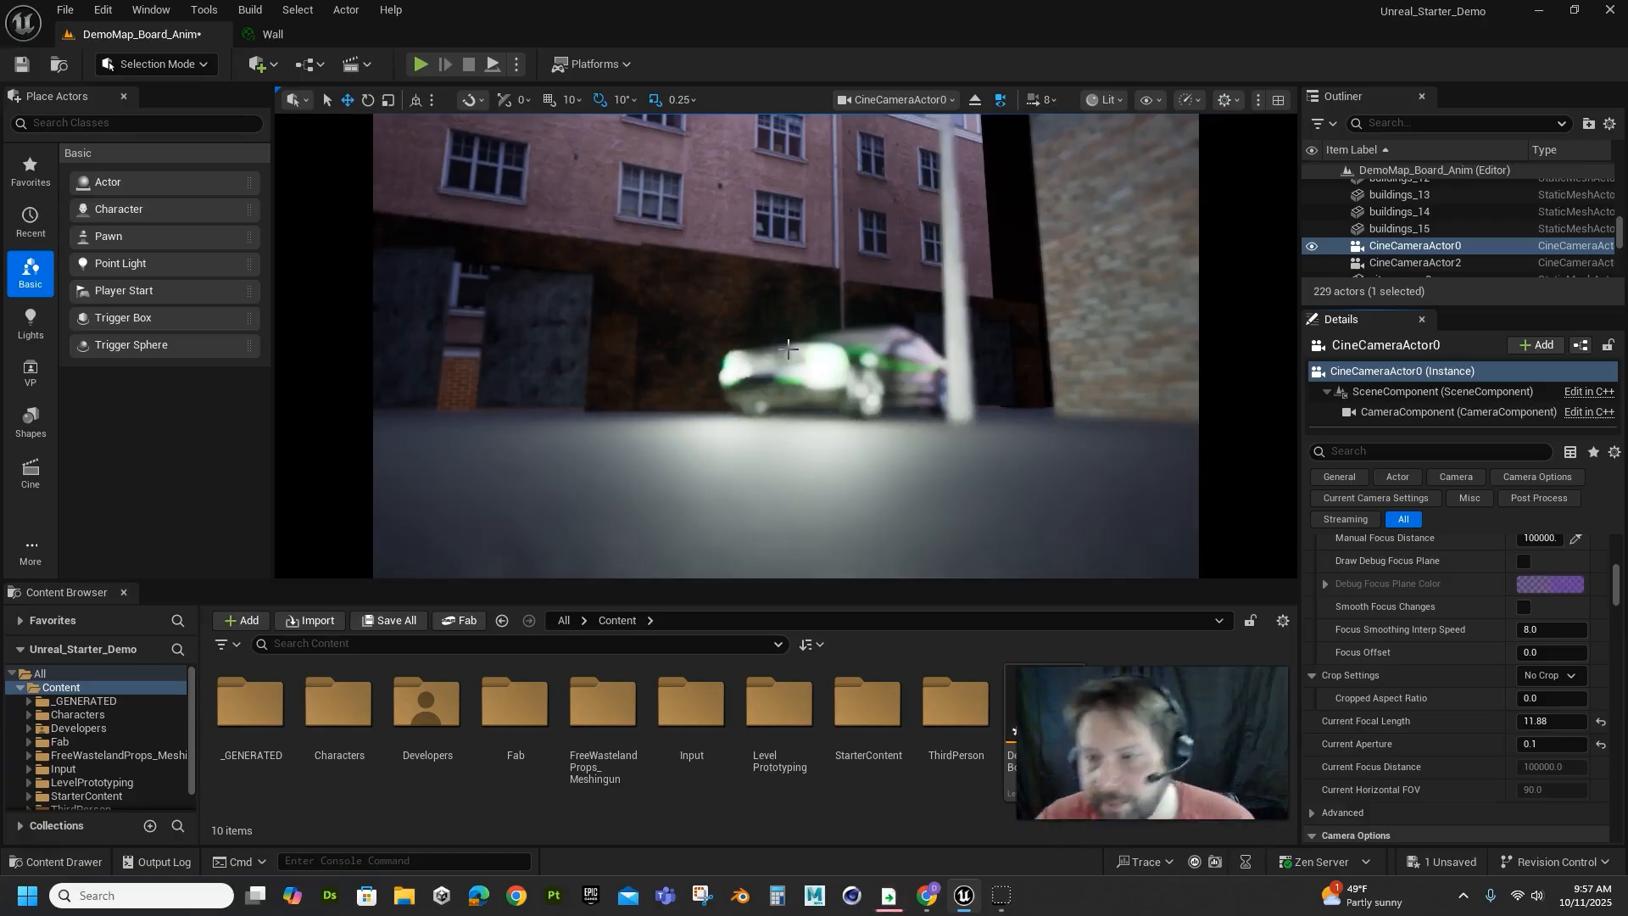
Sample the Manual Focus Distance from the front of the car to bring it into focus.
scroll(1505, 633, up, 2)
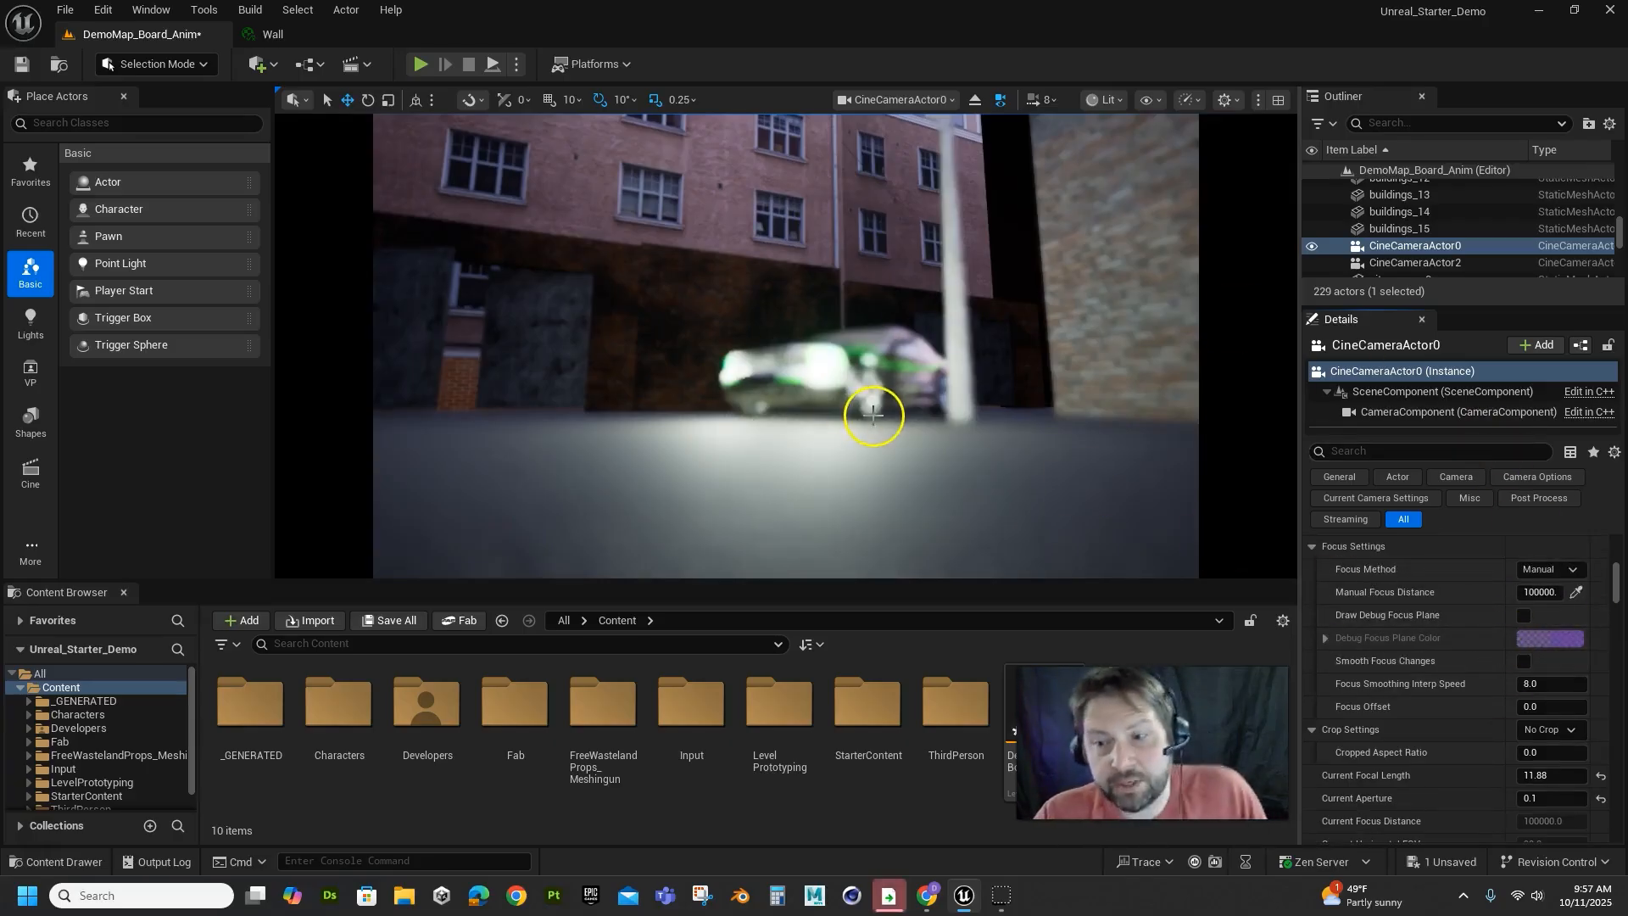
scroll(1474, 666, up, 1)
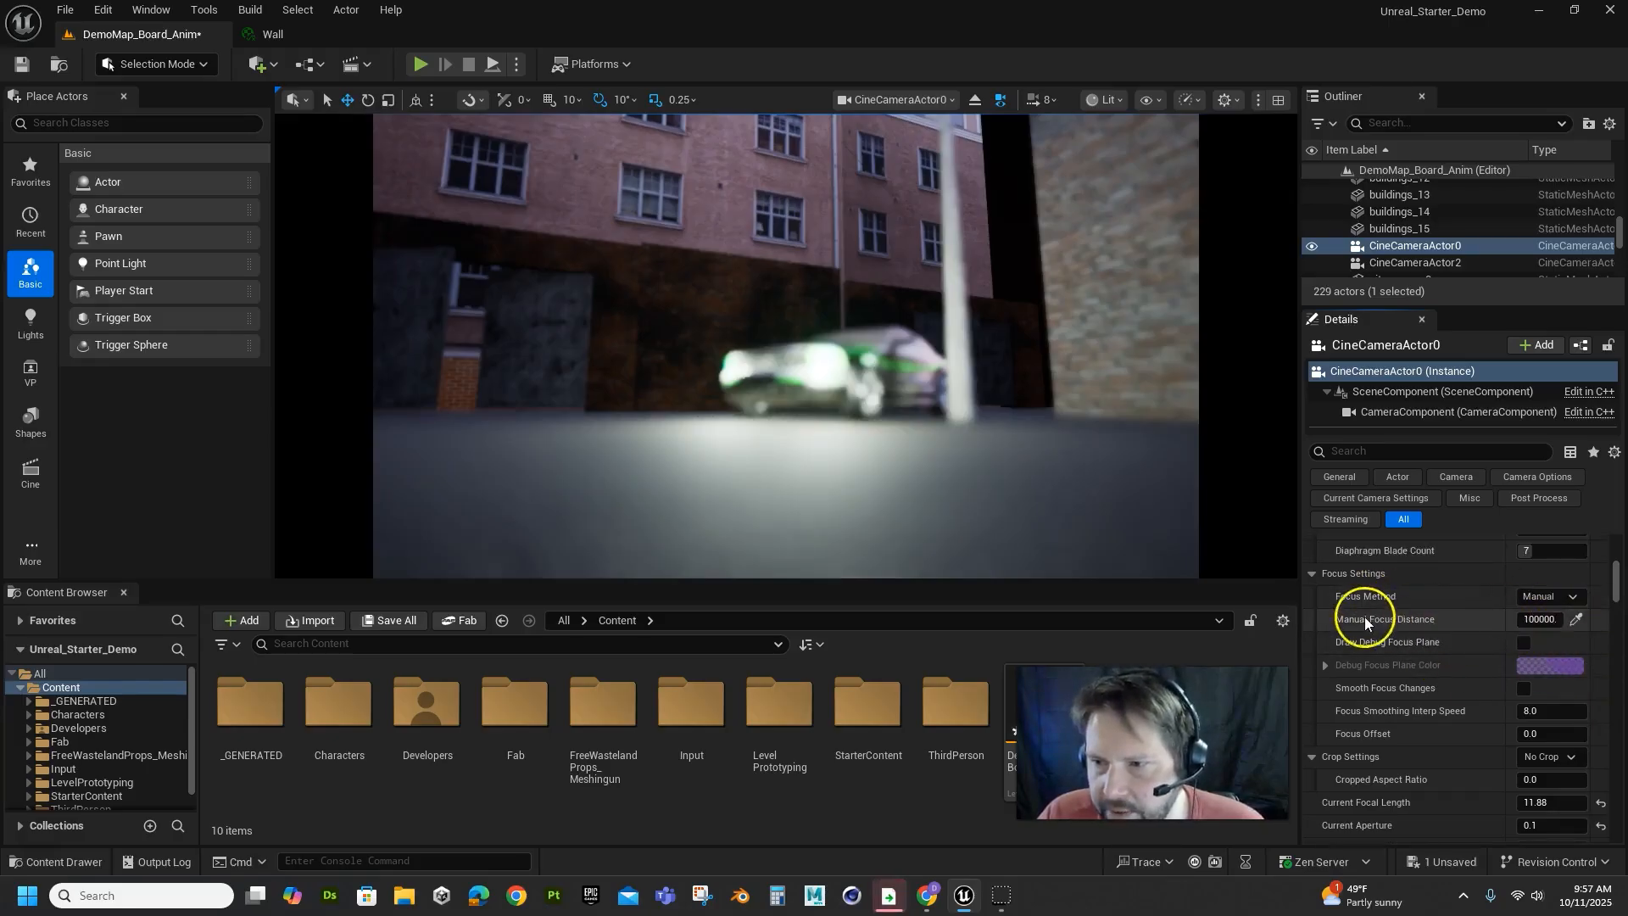
click(1576, 621)
click(817, 357)
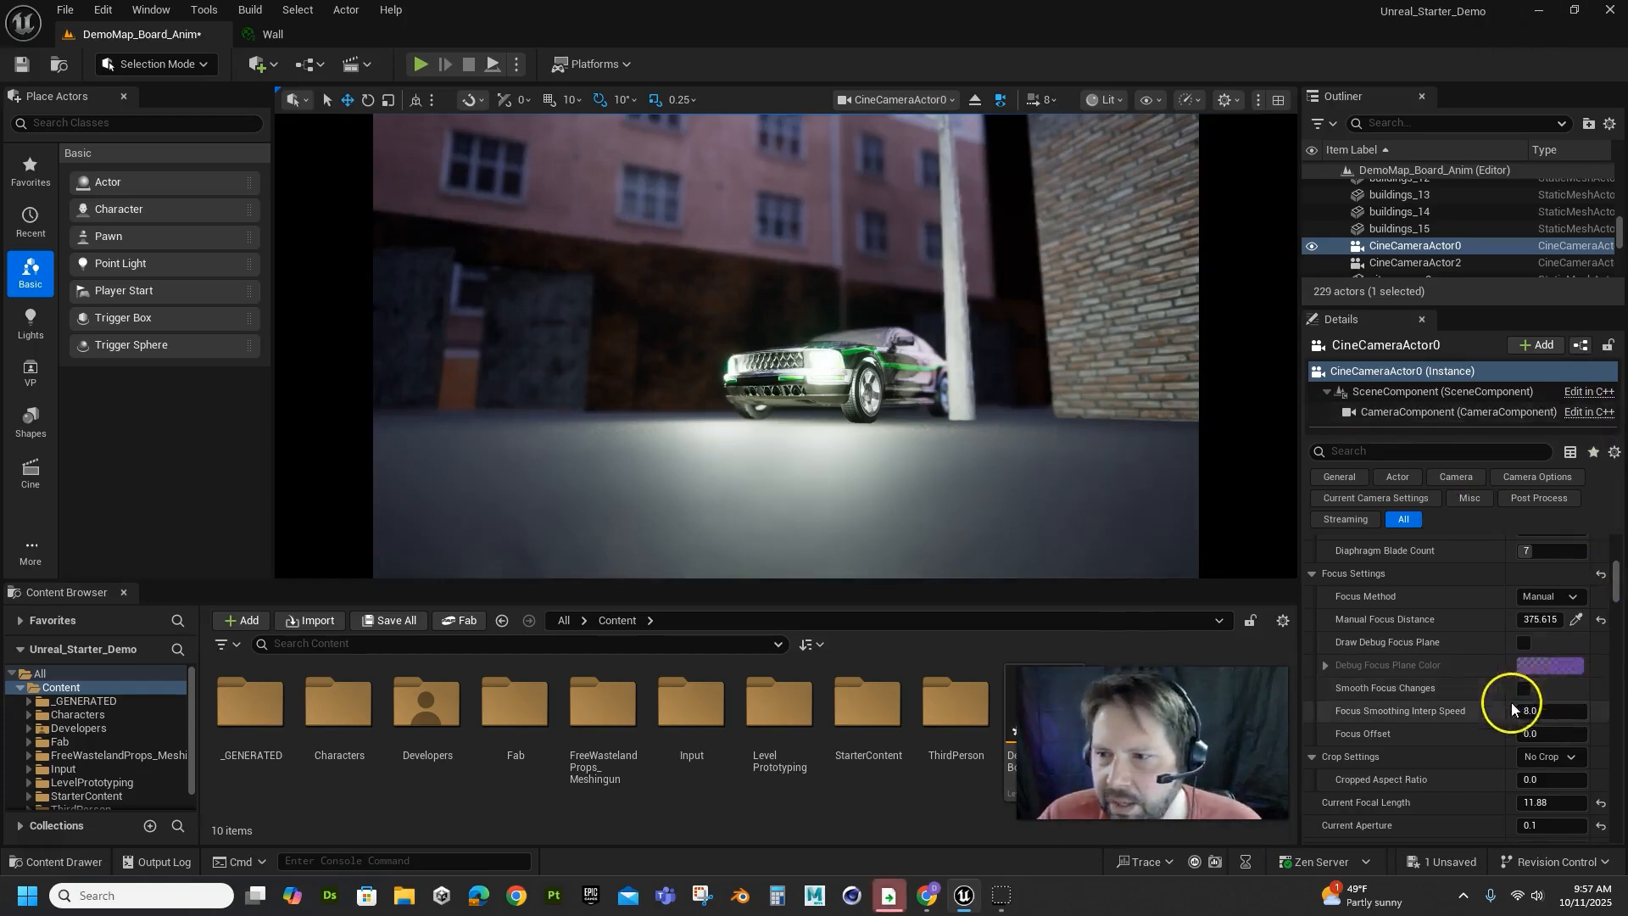
scroll(1503, 721, up, 5)
scroll(1443, 719, up, 5)
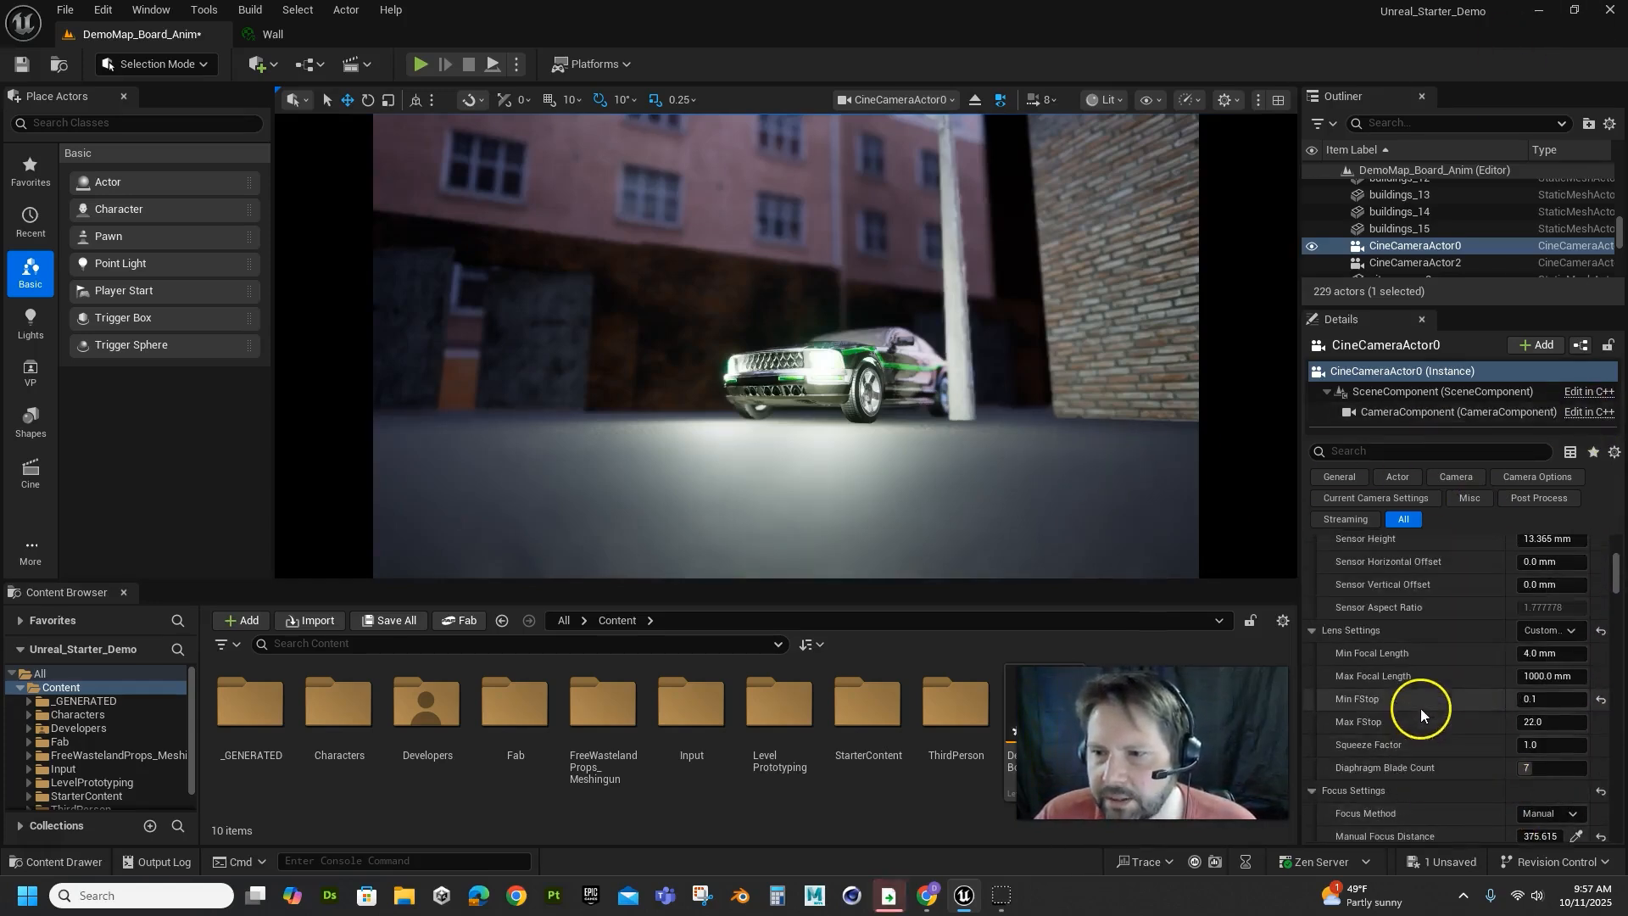
scroll(1469, 701, up, 2)
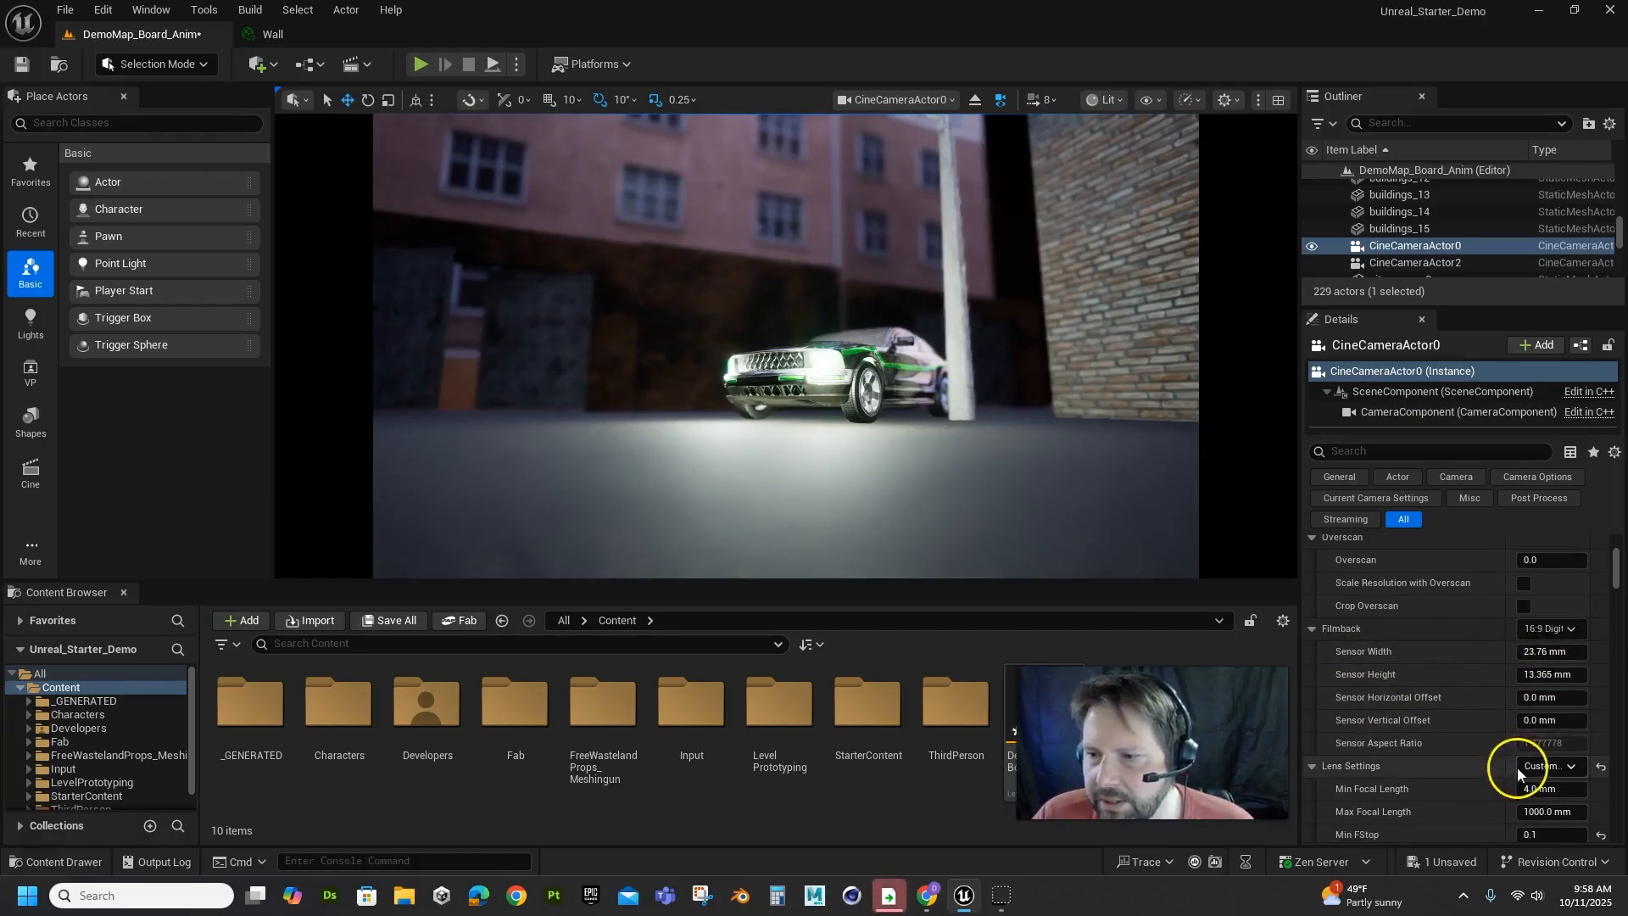
scroll(1527, 770, down, 1)
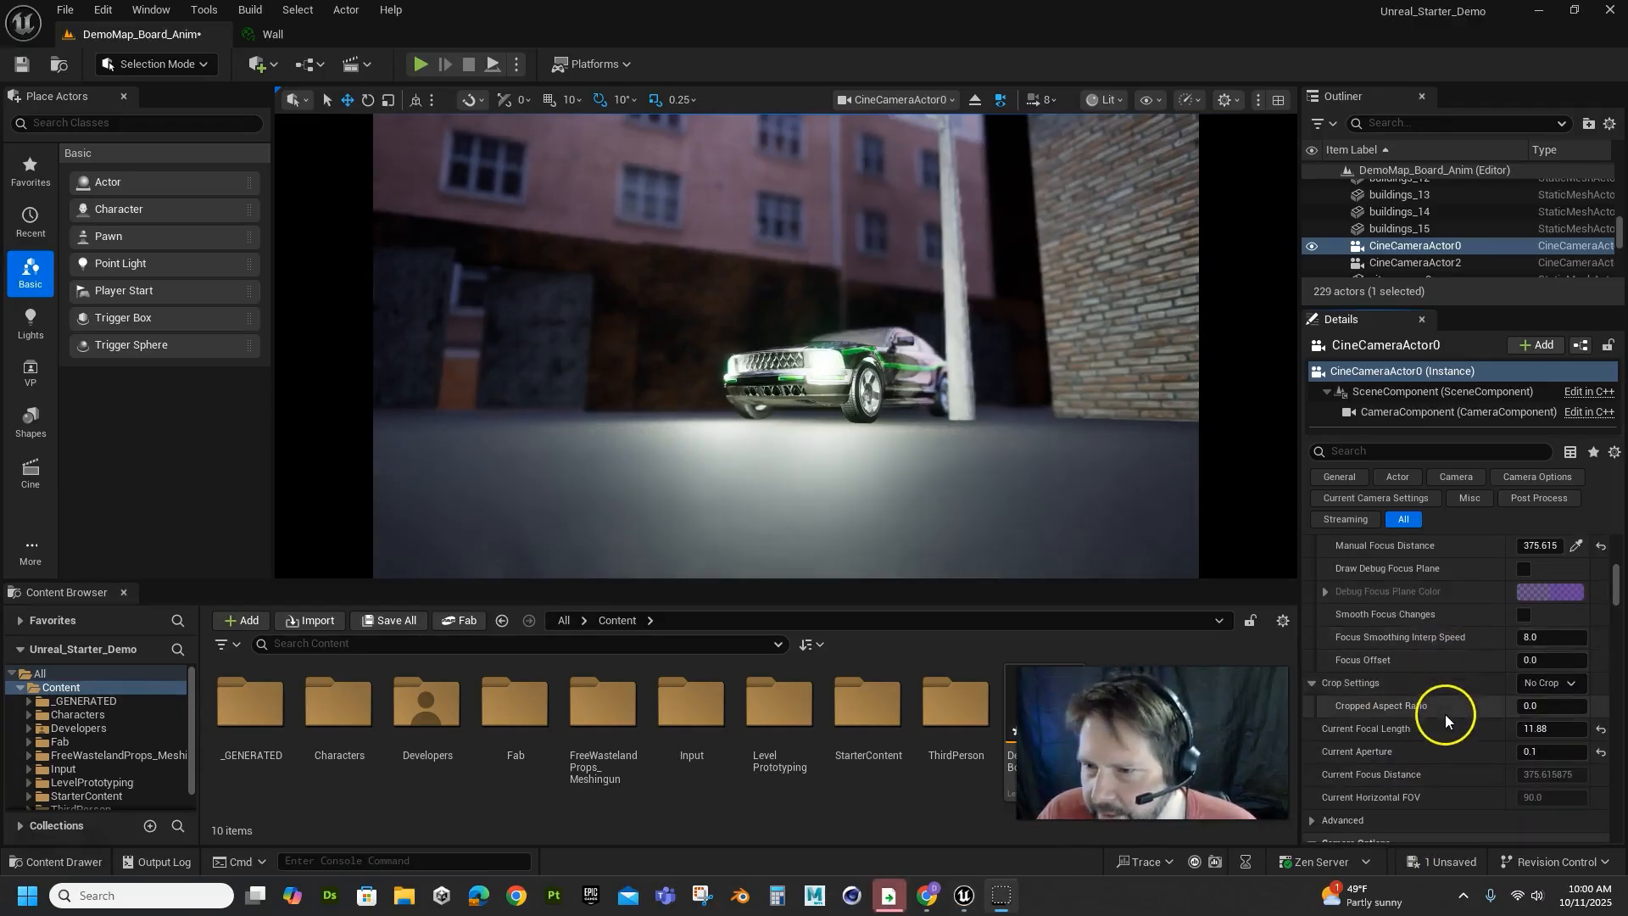
scroll(1447, 703, up, 2)
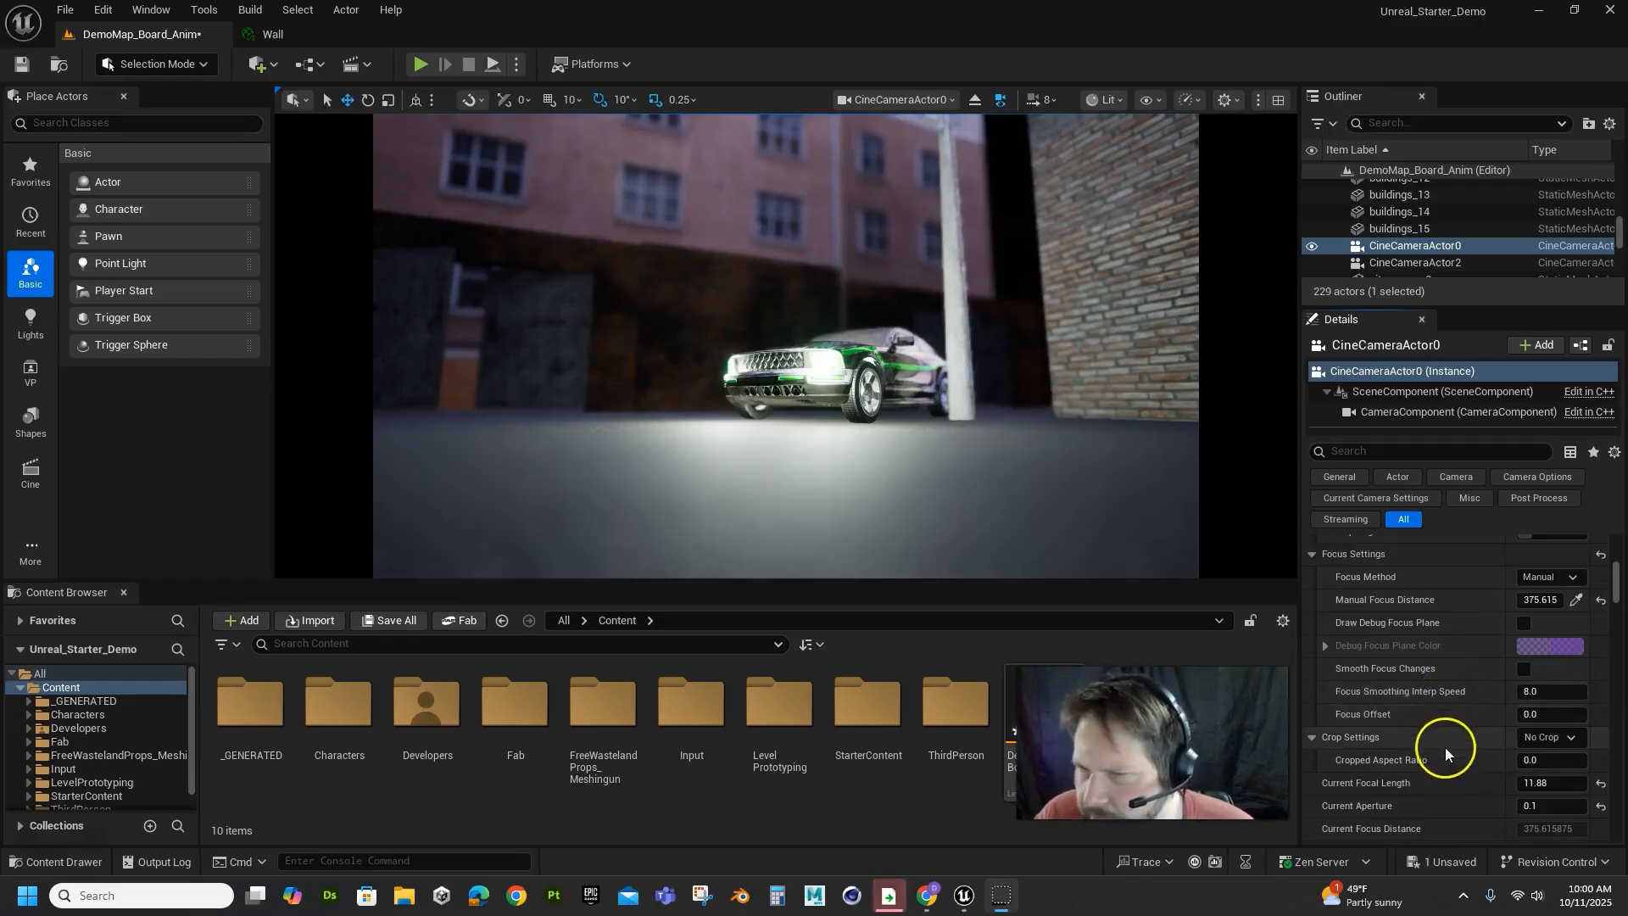
Set the Current Focal Length of CineCameraActor0 to 25.
scroll(1441, 716, down, 4)
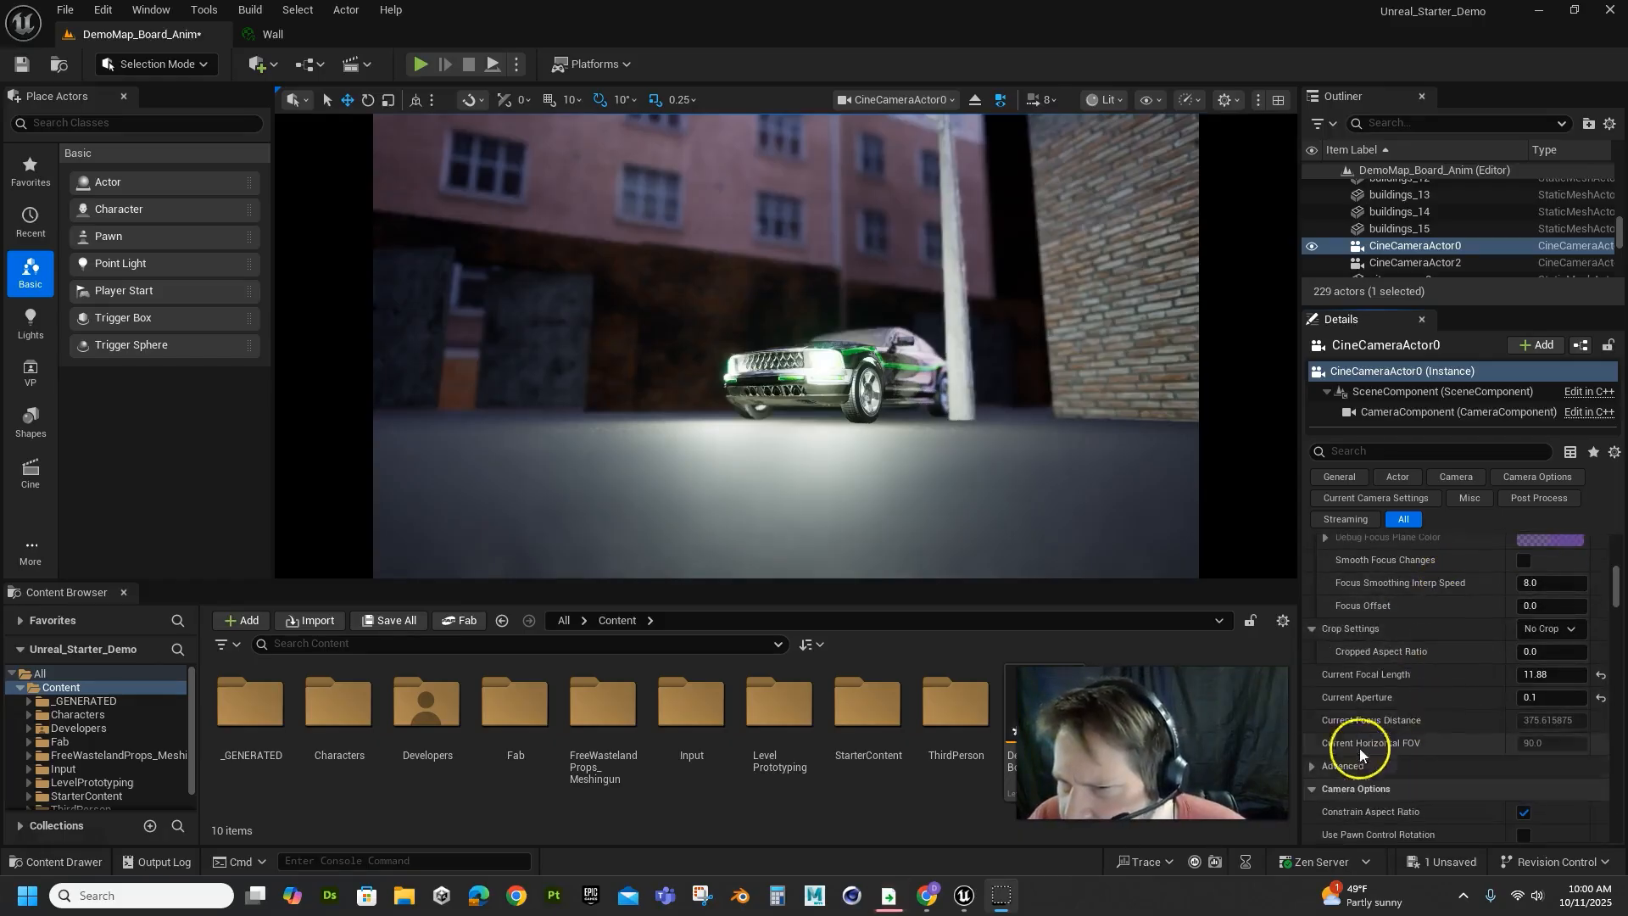
mouse_move(1545, 675)
mouse_down()
mouse_move(1510, 676)
mouse_move(1616, 700)
mouse_move(1509, 716)
mouse_move(1545, 687)
mouse_up()
click(1551, 678)
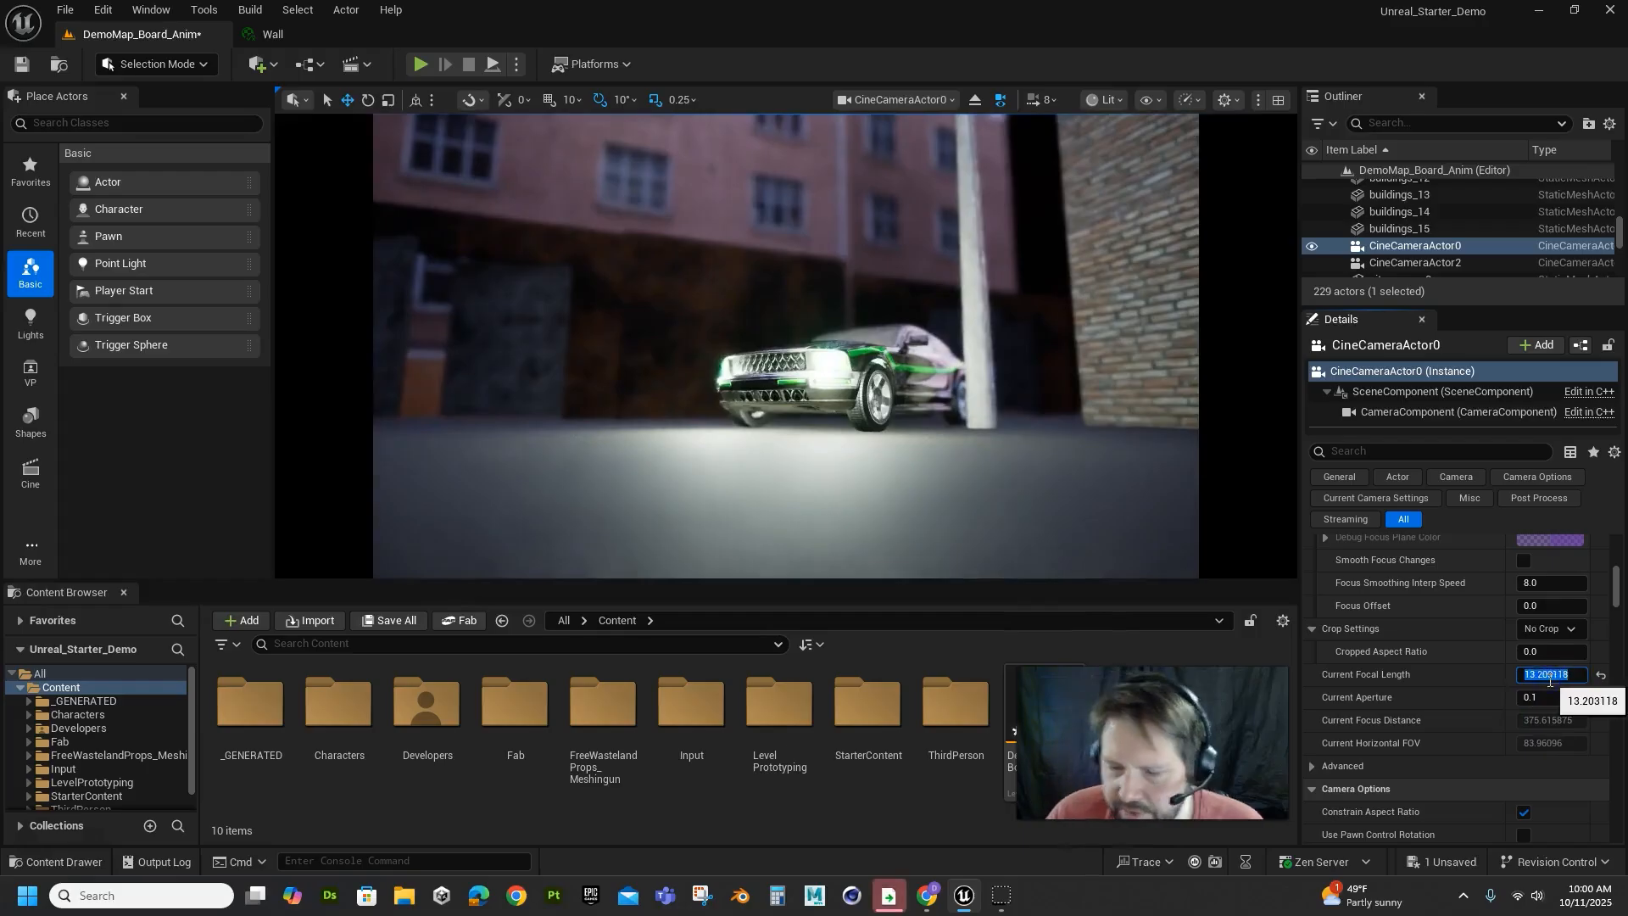
text(25)
key(Return)
text(\)
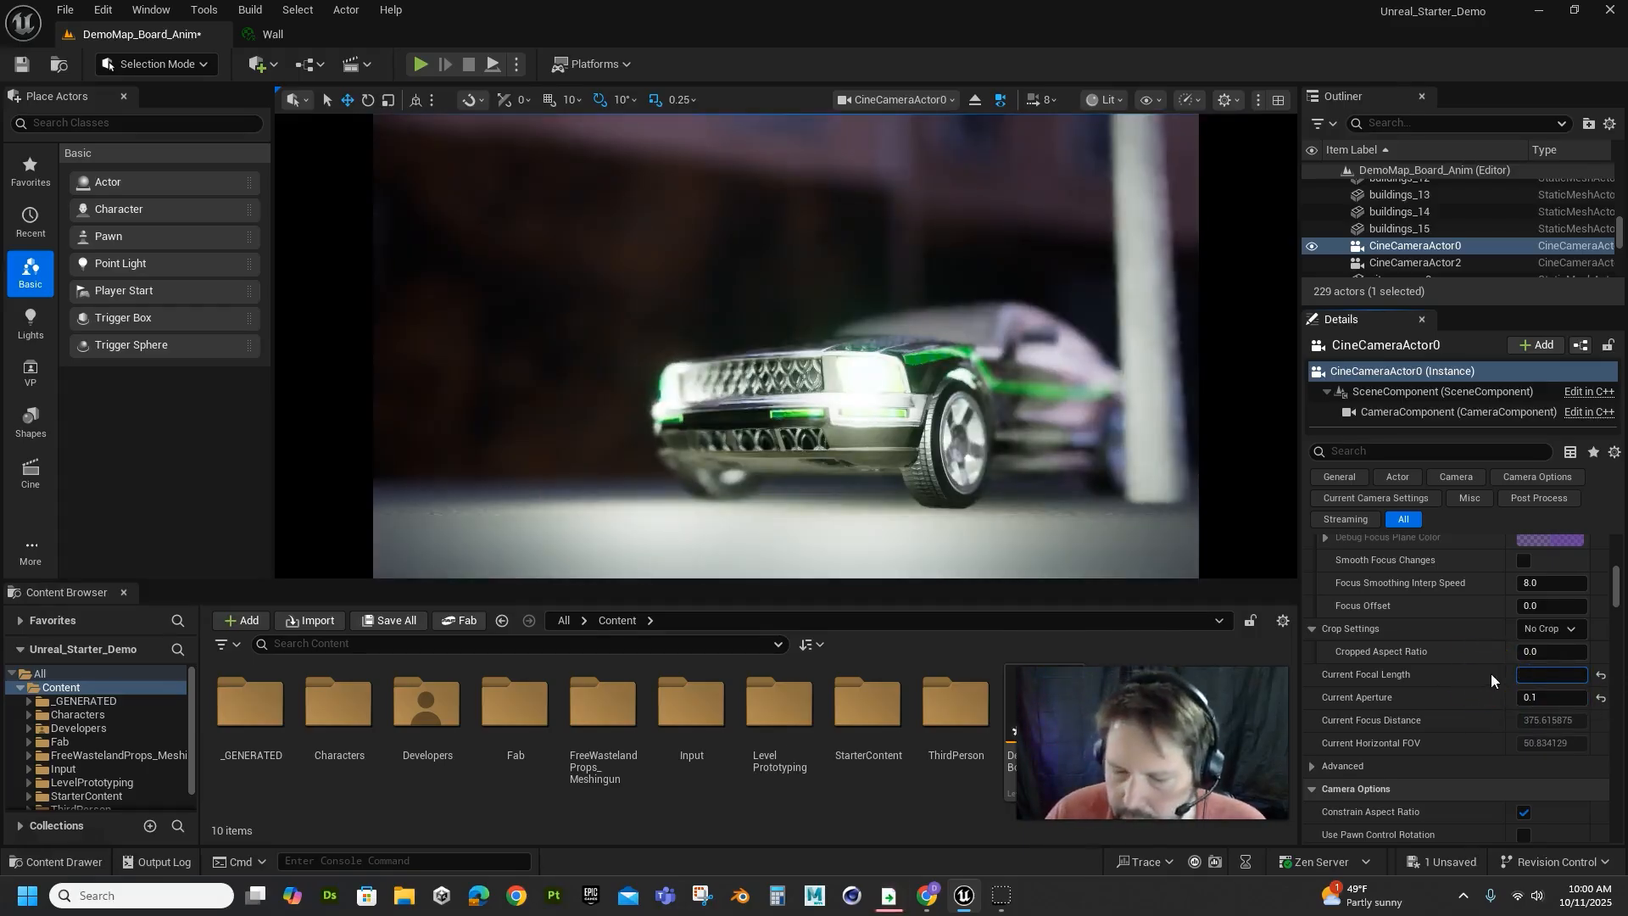
click(1462, 674)
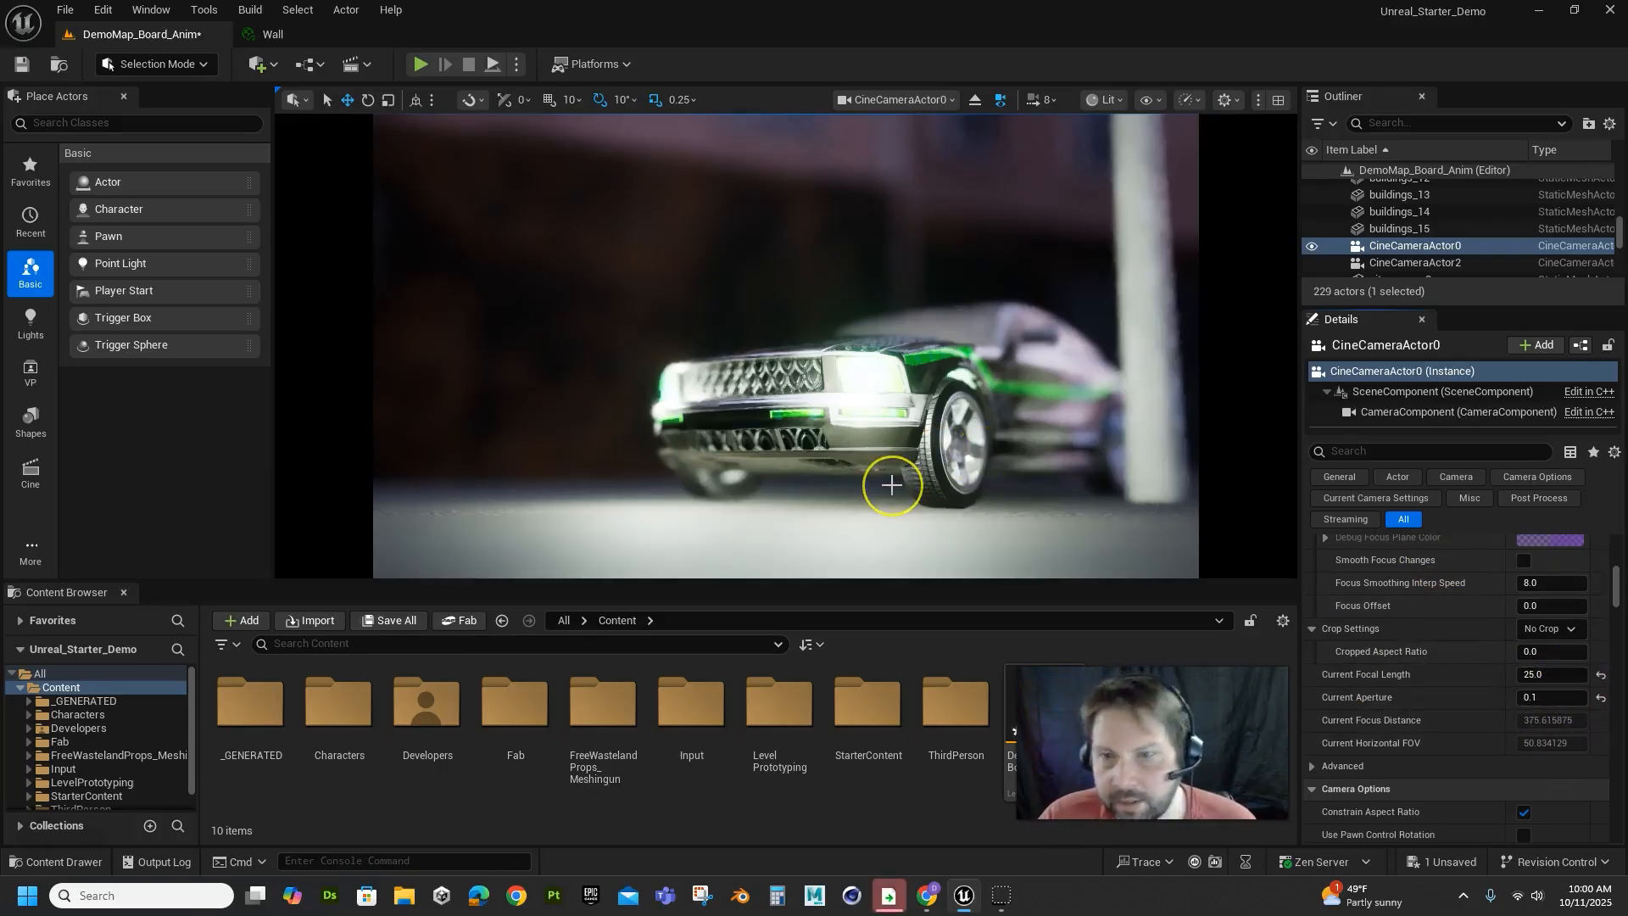
Move the camera back and forth in front of the car to compare how its focus changes with distance.
scroll(891, 484, down, 4)
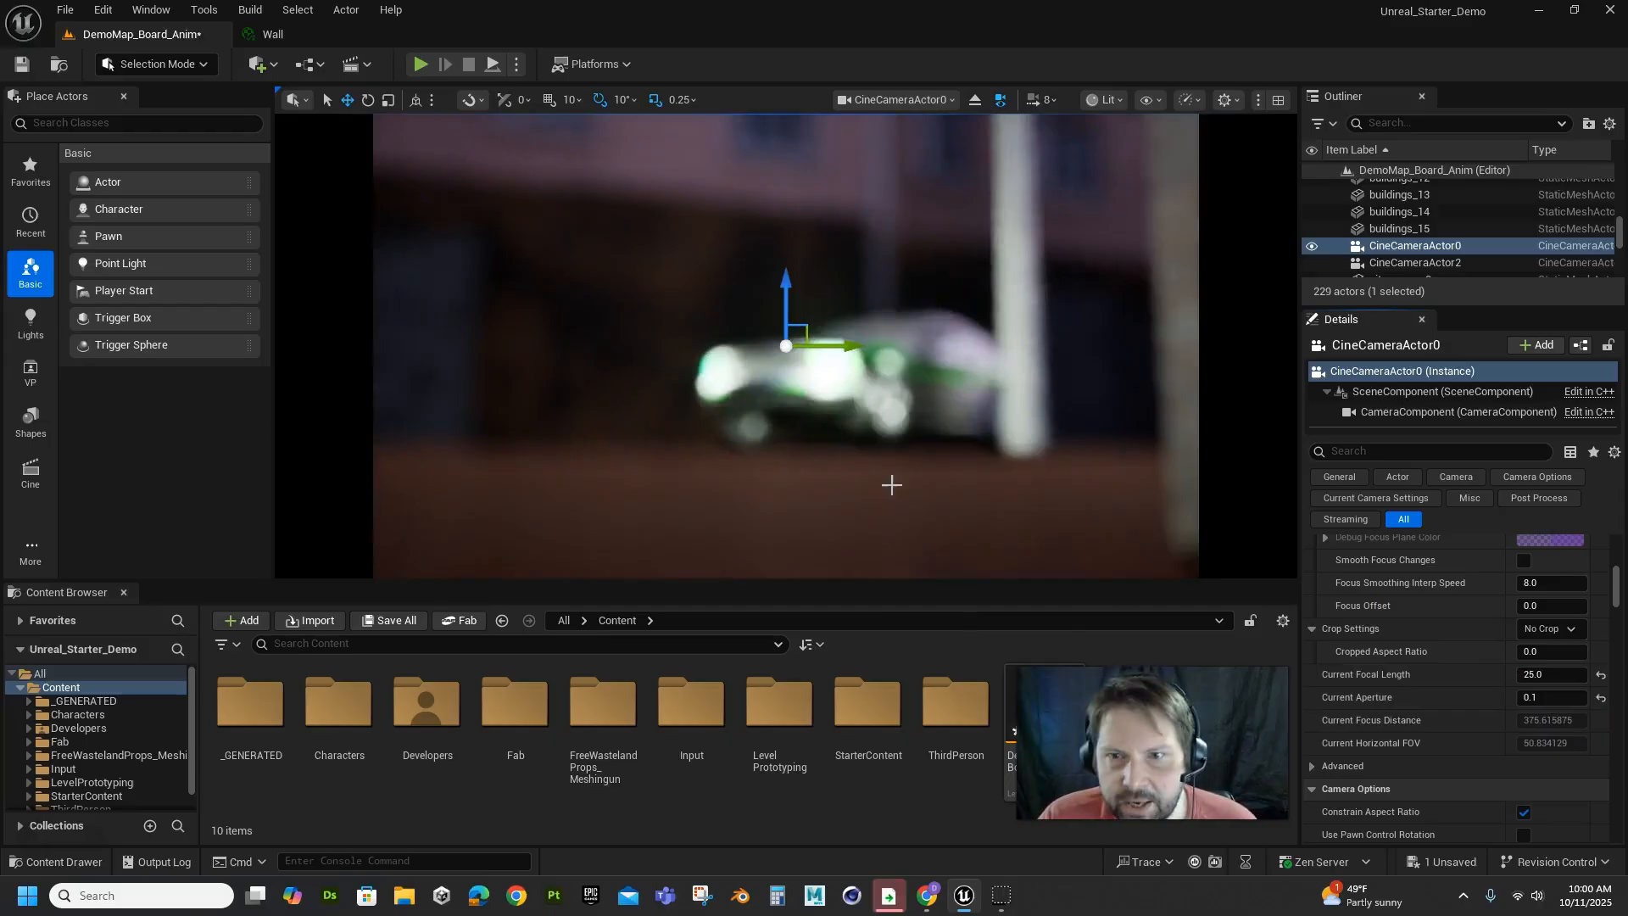
scroll(891, 485, up, 4)
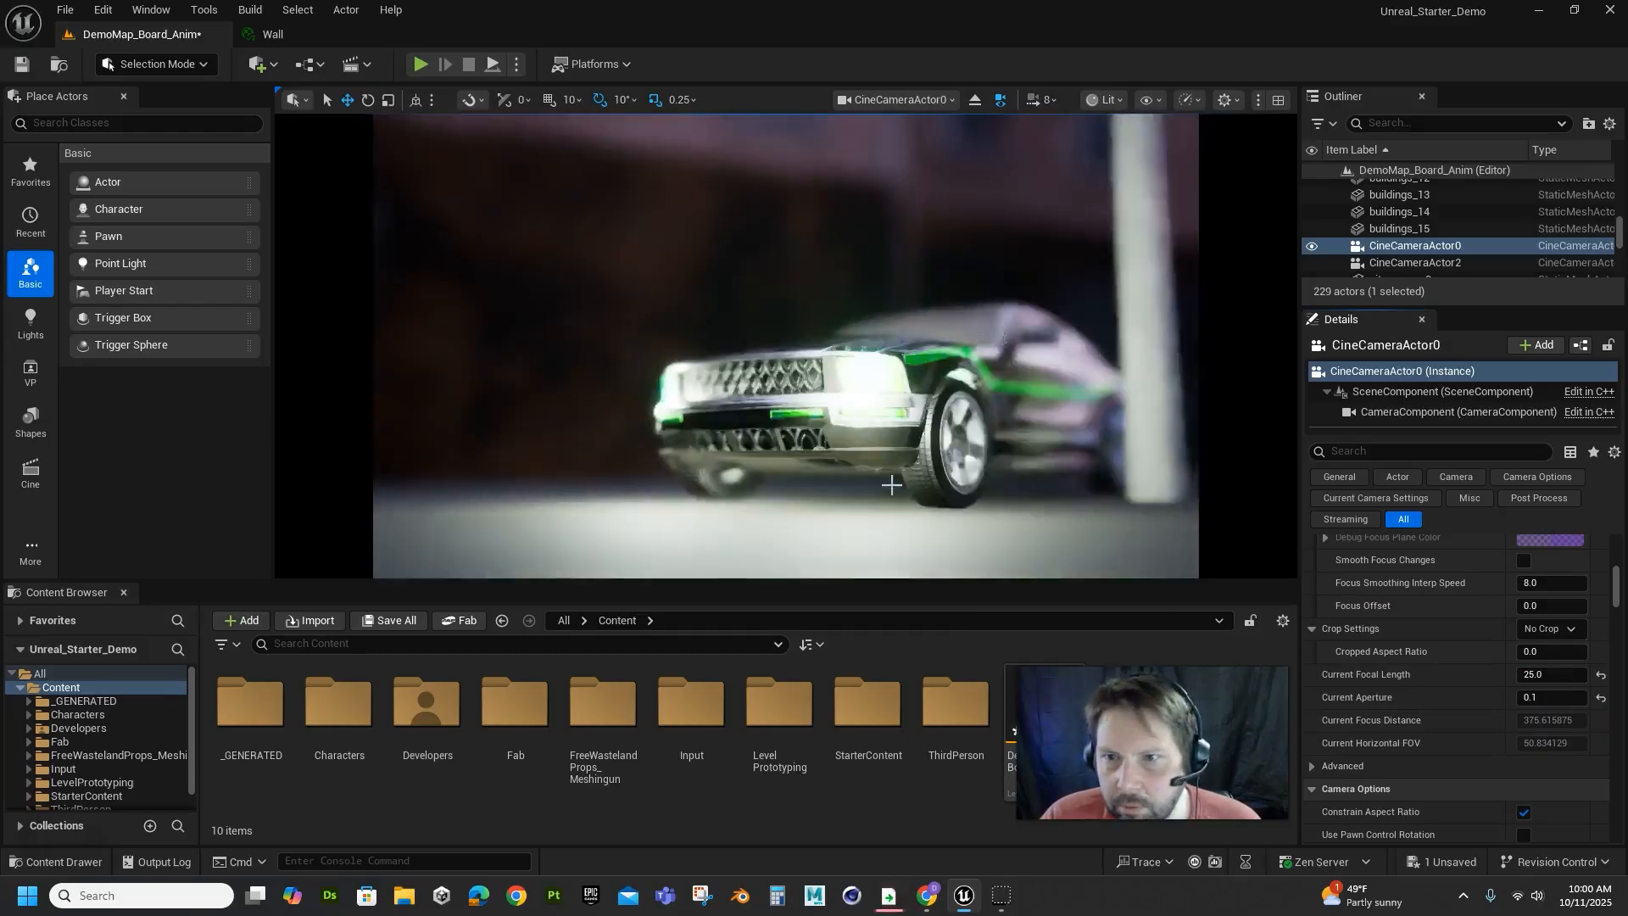
scroll(891, 484, up, 3)
scroll(891, 484, down, 3)
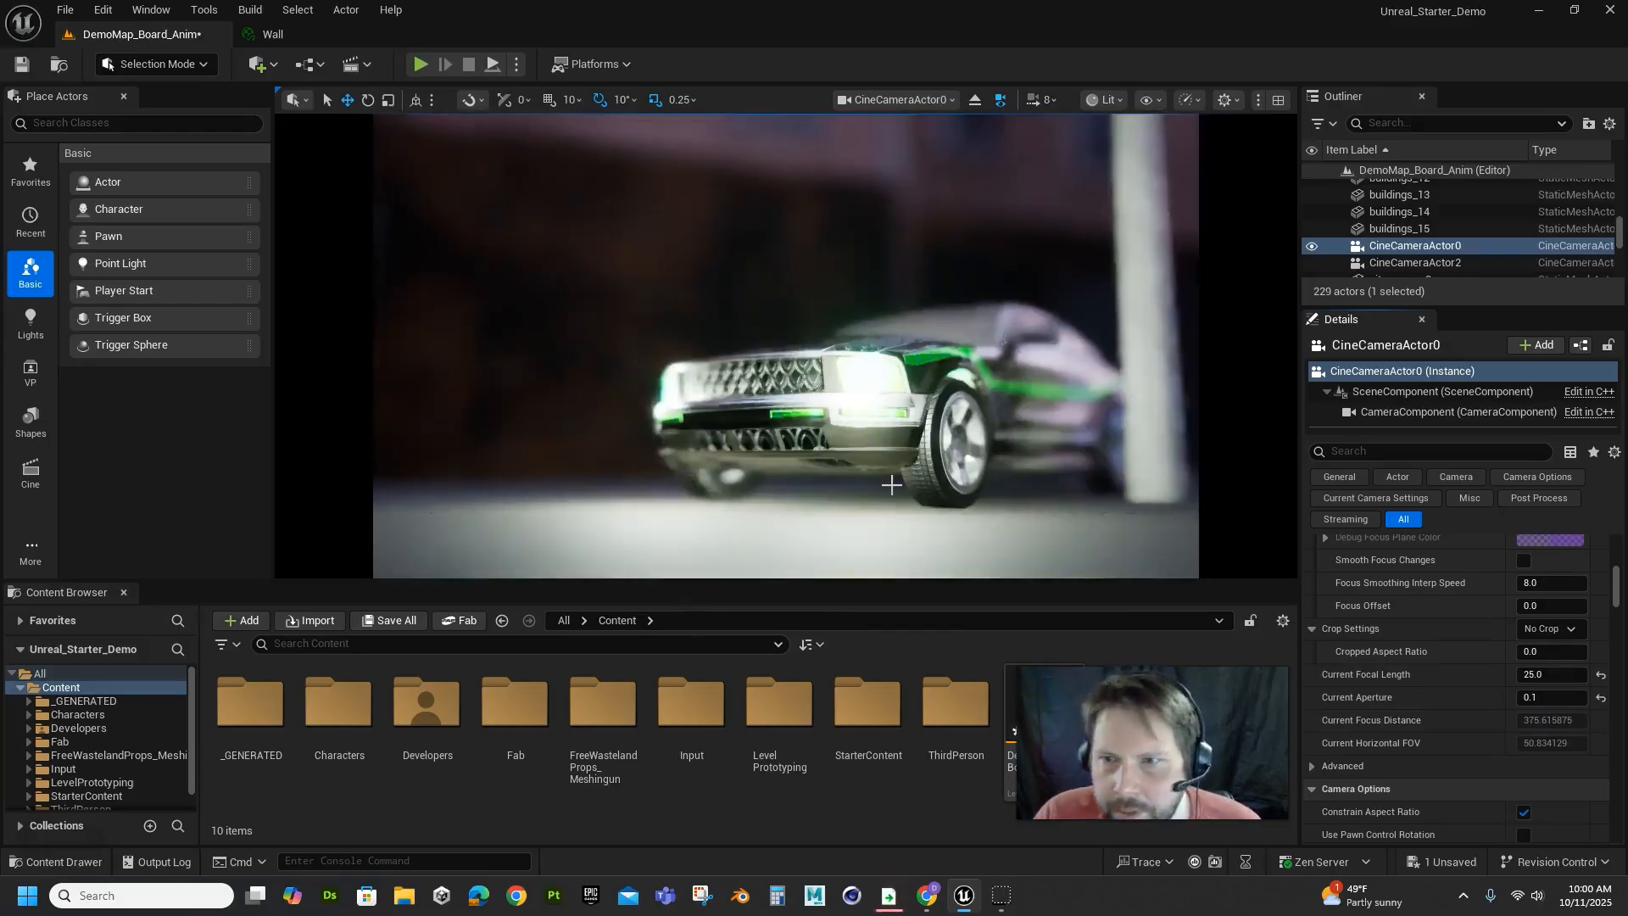
scroll(891, 485, down, 4)
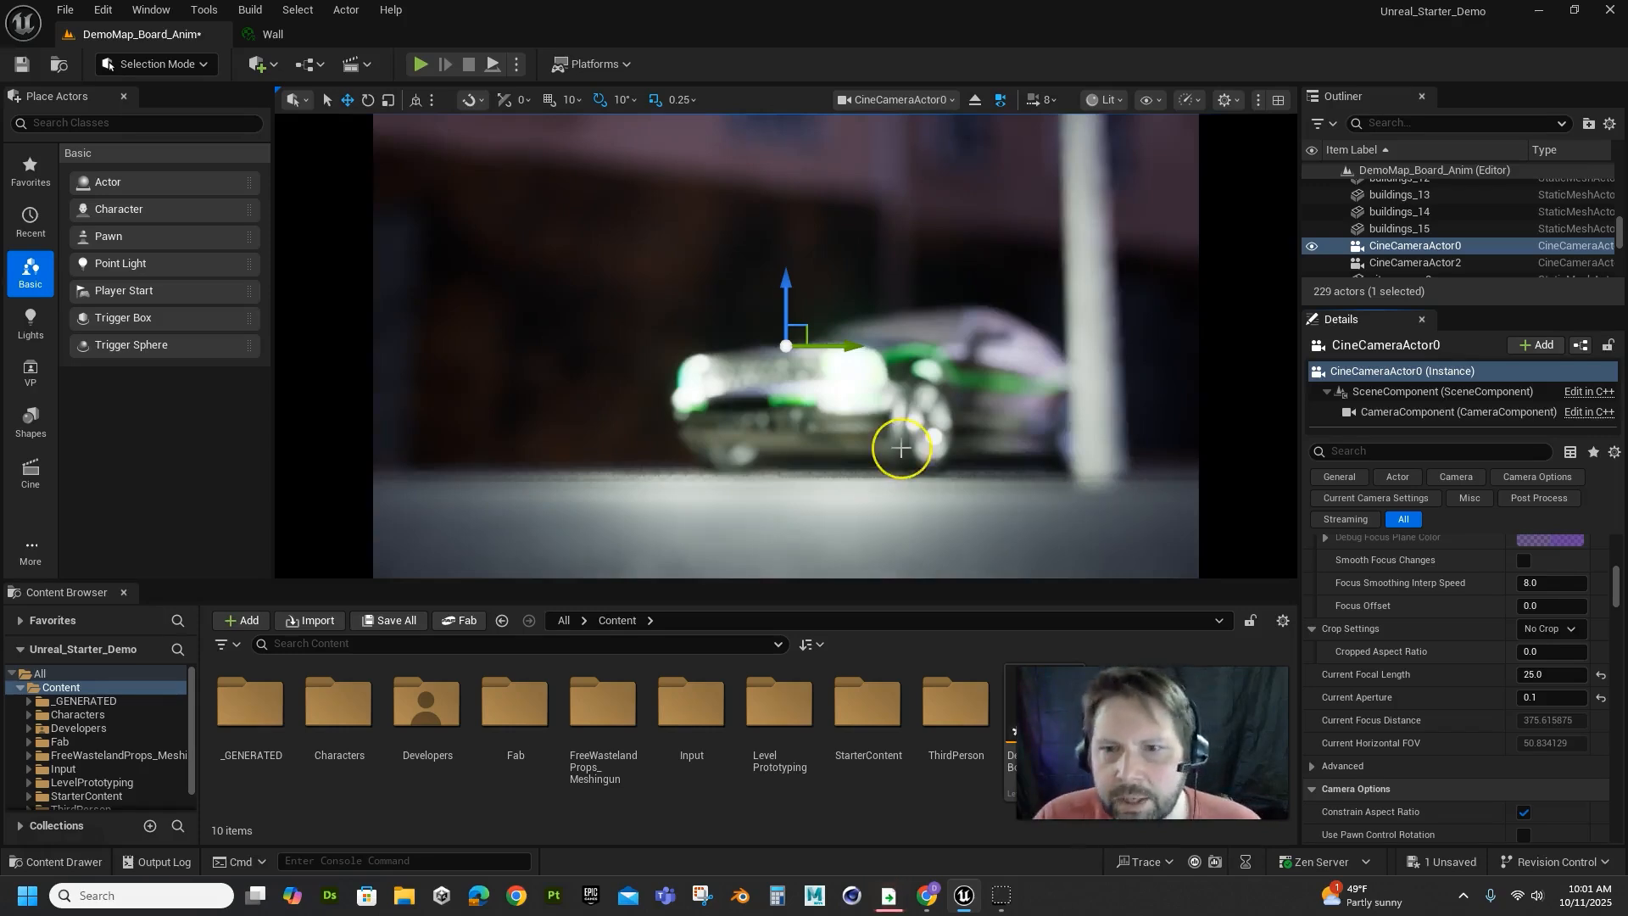
scroll(901, 448, up, 2)
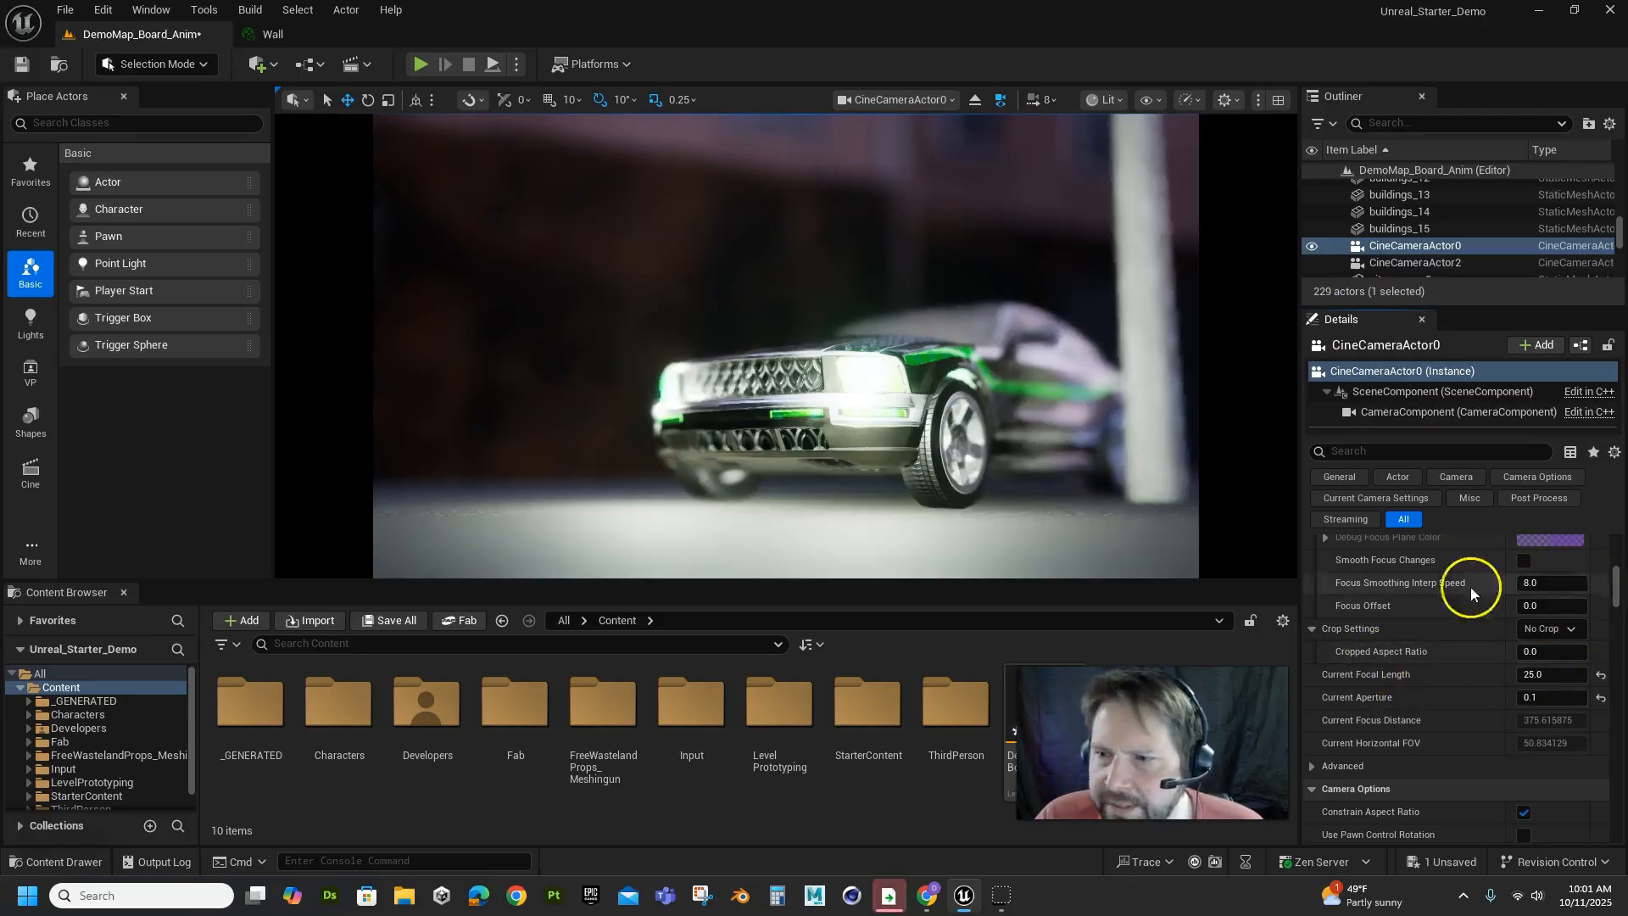
Find the camera's ISO setting by filtering its properties for "iso" and enable its override.
drag(1615, 586, 1601, 740)
scroll(1422, 755, up, 8)
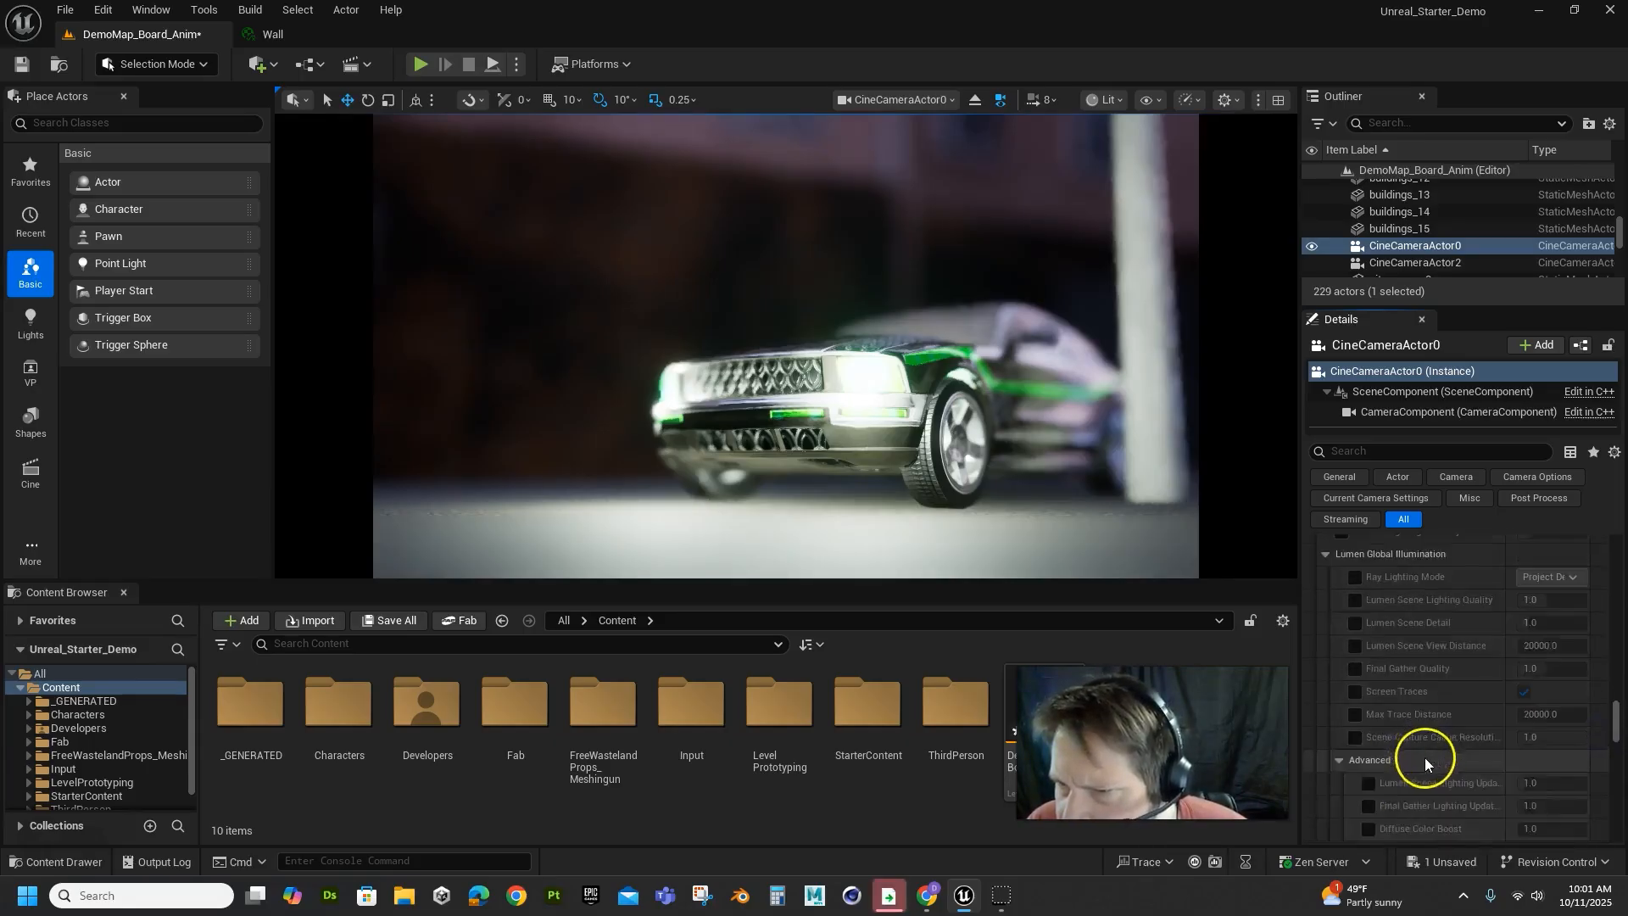
scroll(1424, 756, up, 5)
scroll(1390, 748, up, 5)
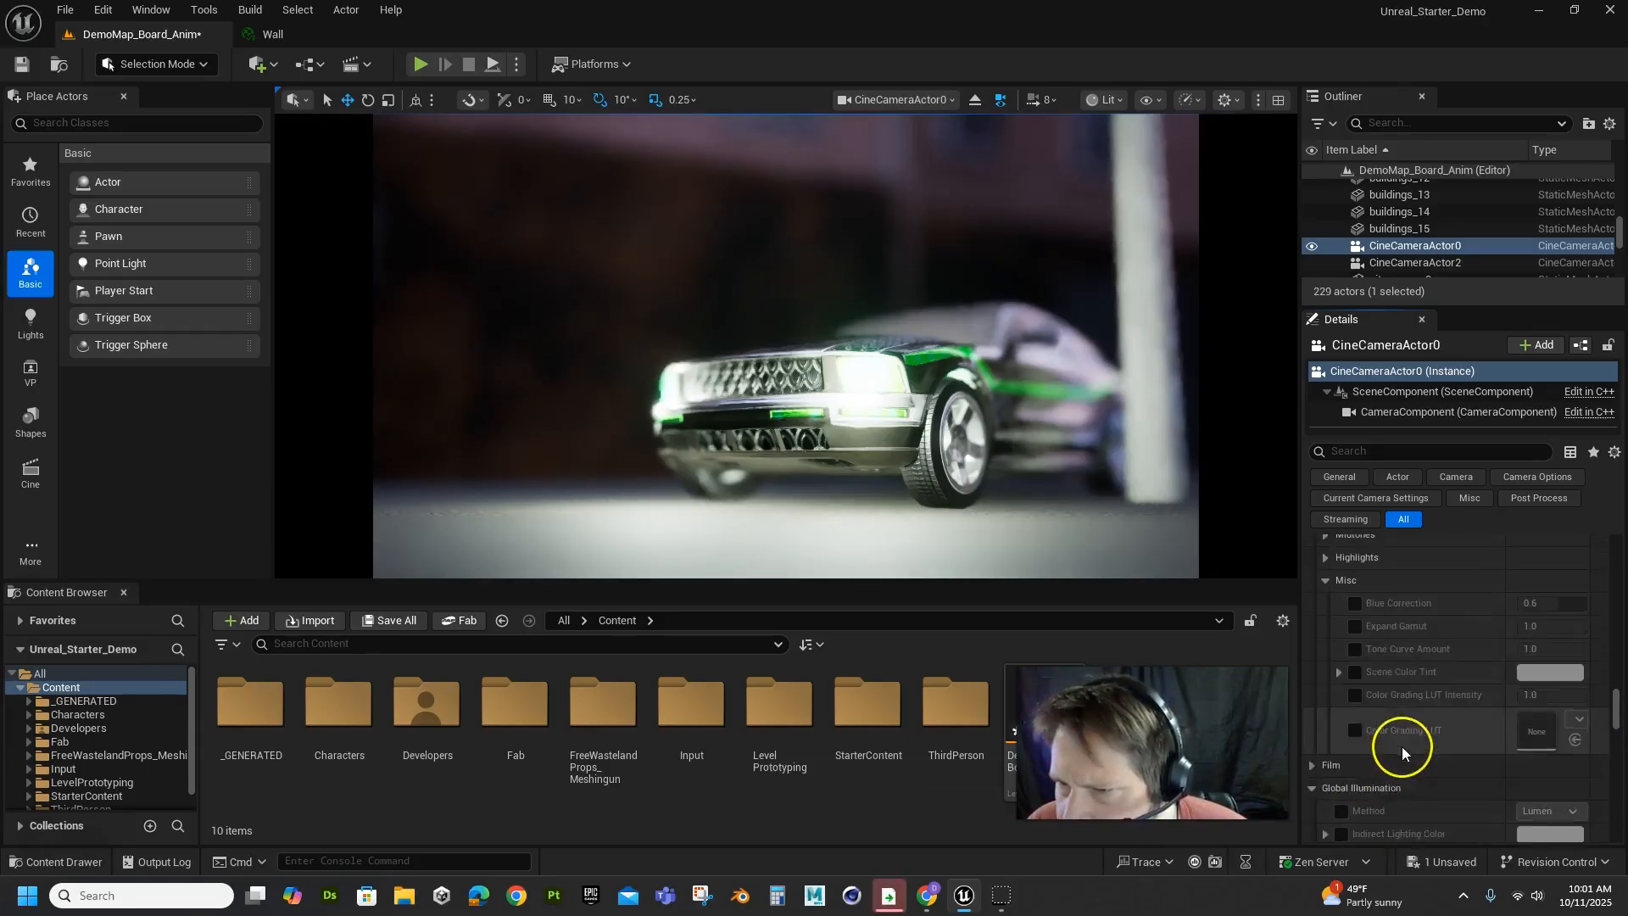
click(1369, 449)
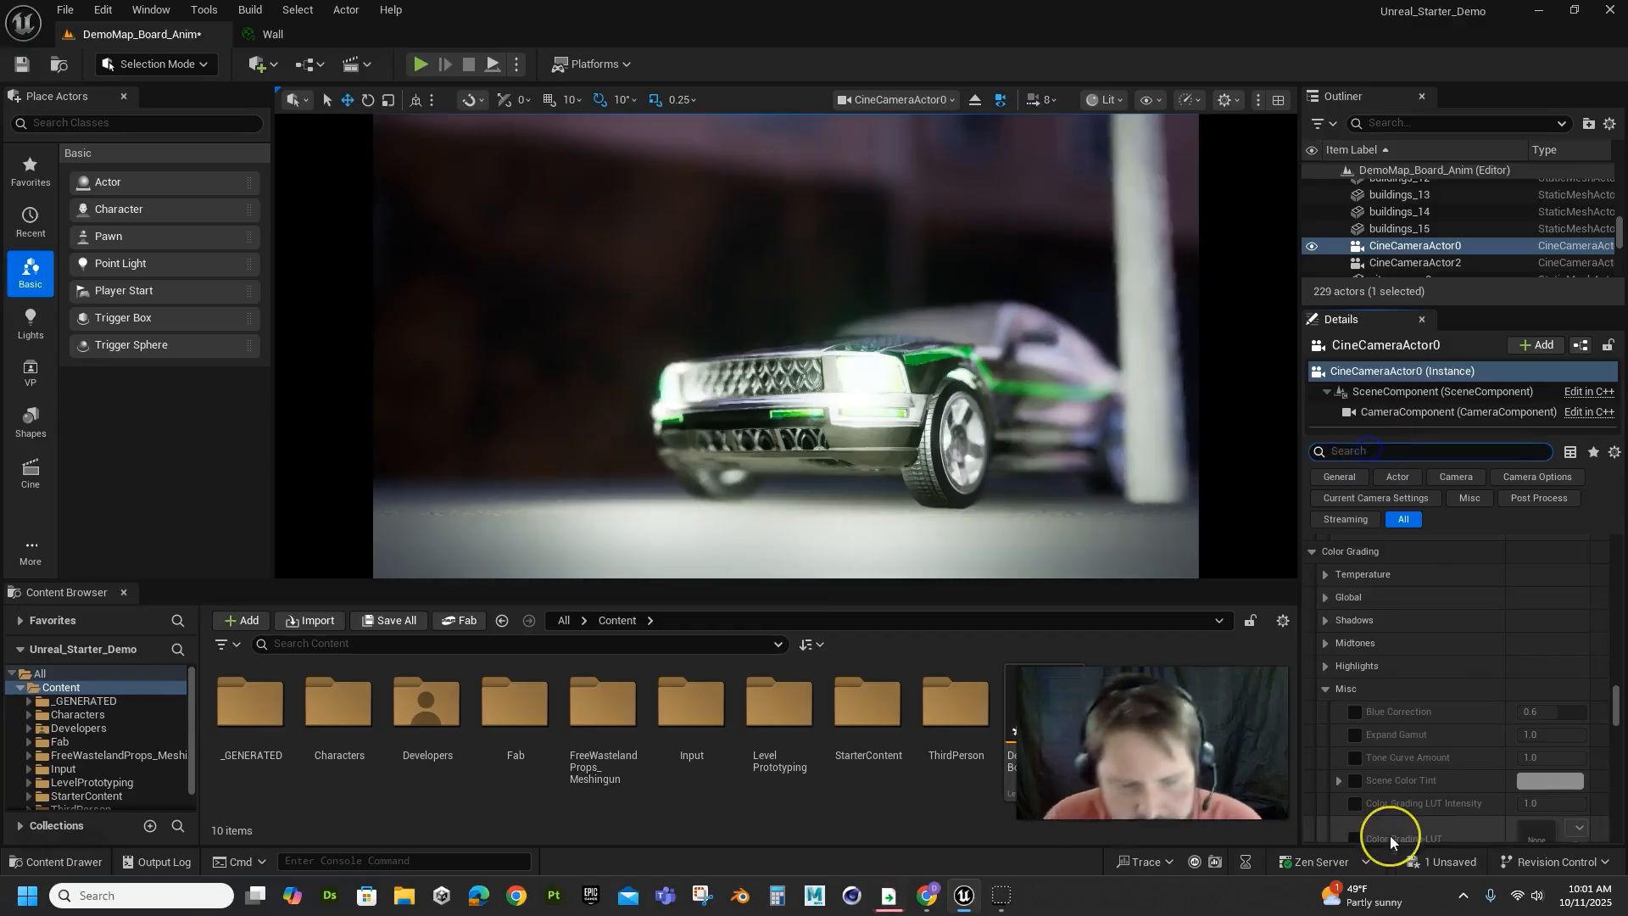
text(iso)
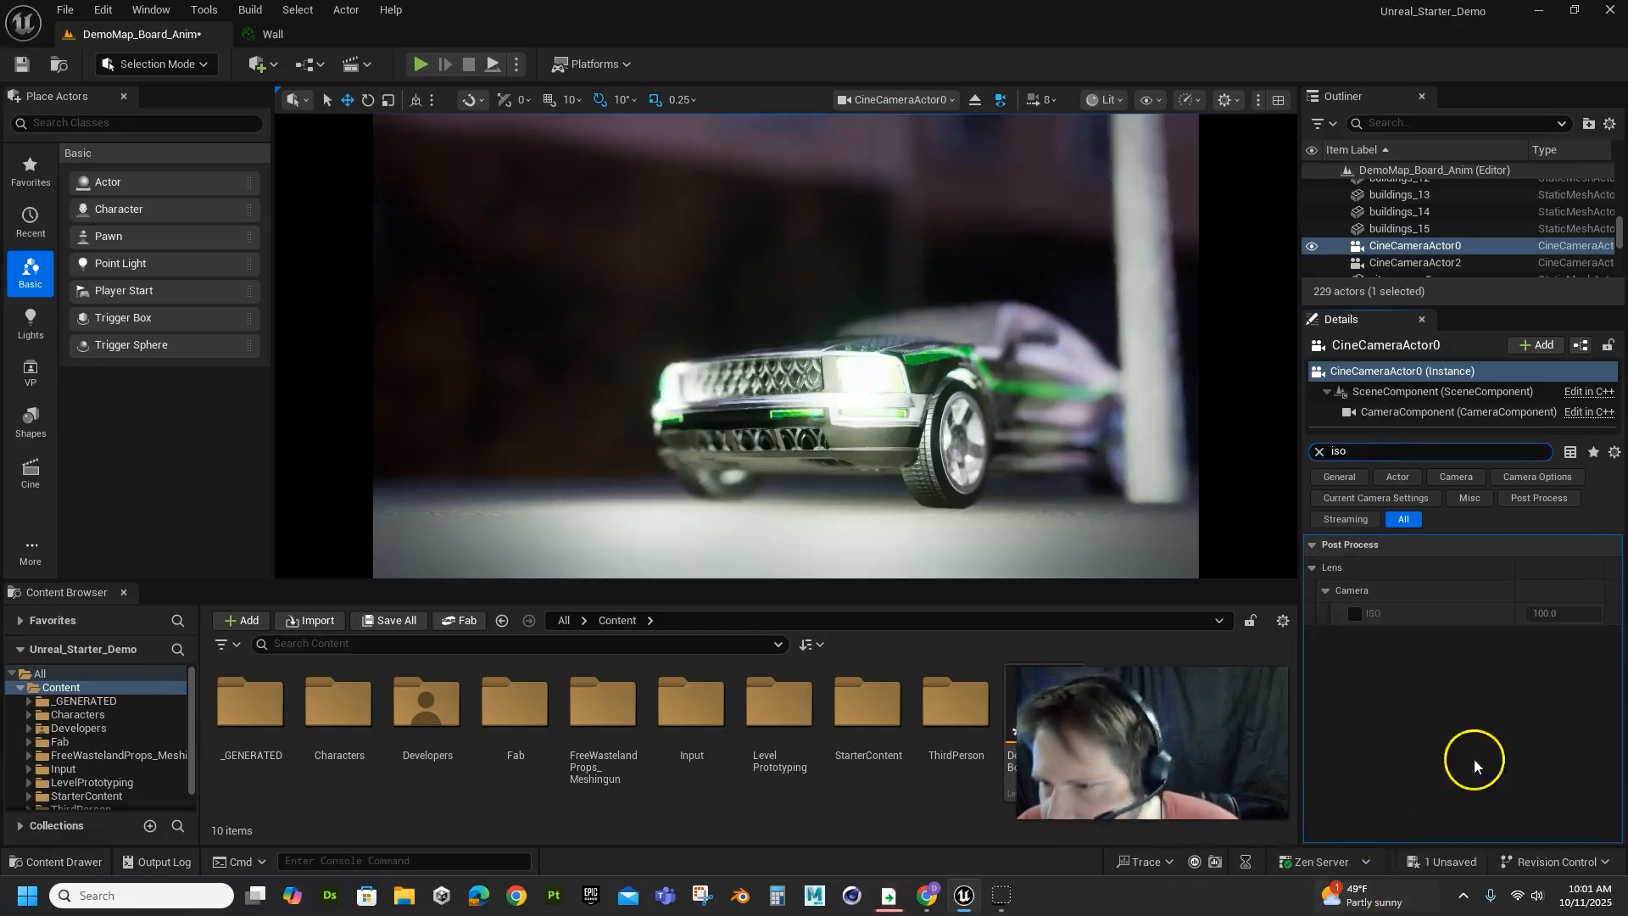
click(1354, 614)
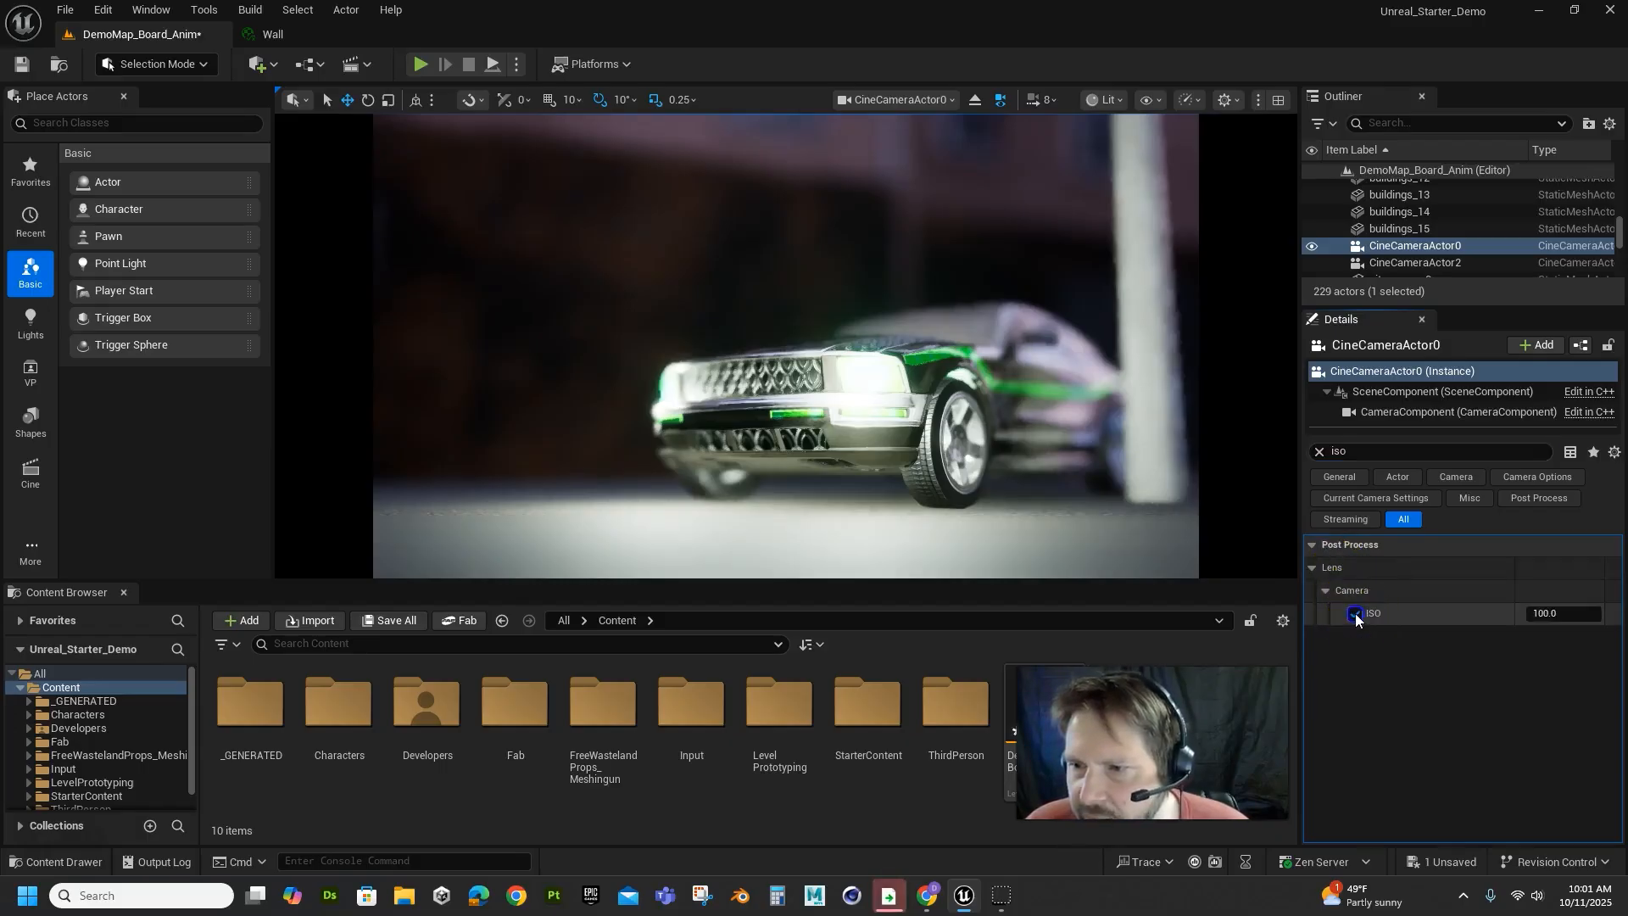
Raise the ISO to about 3070 to overexpose the shot, and lower it back to about 155.
drag(1555, 614, 1574, 815)
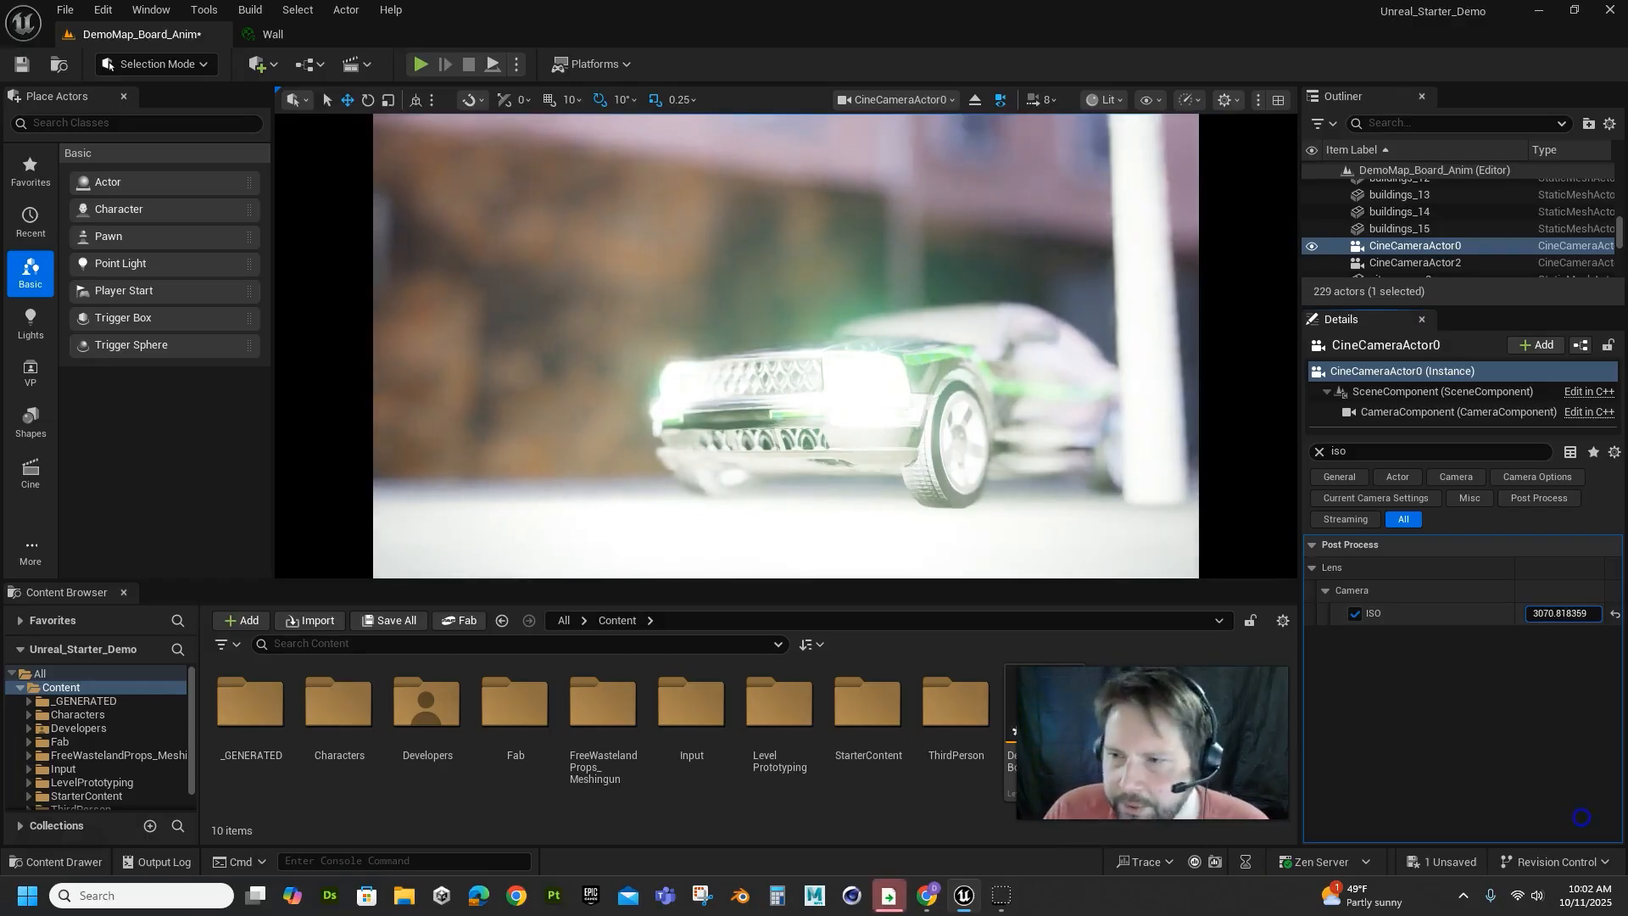
drag(1582, 817, 1461, 861)
drag(1358, 873, 872, 897)
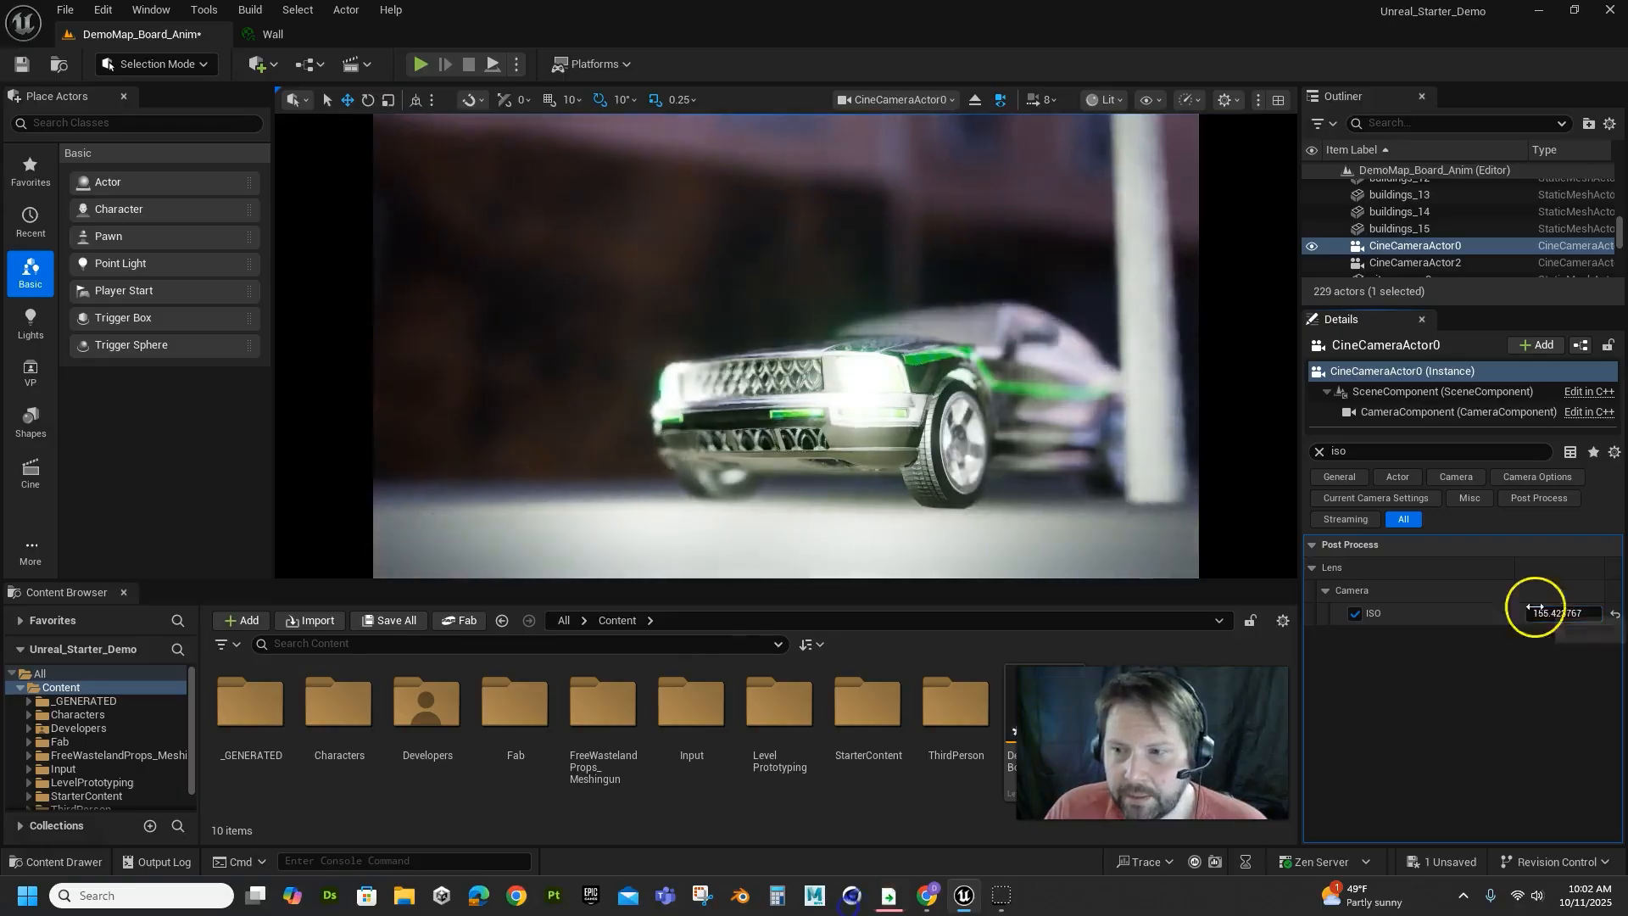
Filter the camera properties for "shutter", enable the Shutter Speed override and set it to 30.
drag(1348, 453, 1320, 453)
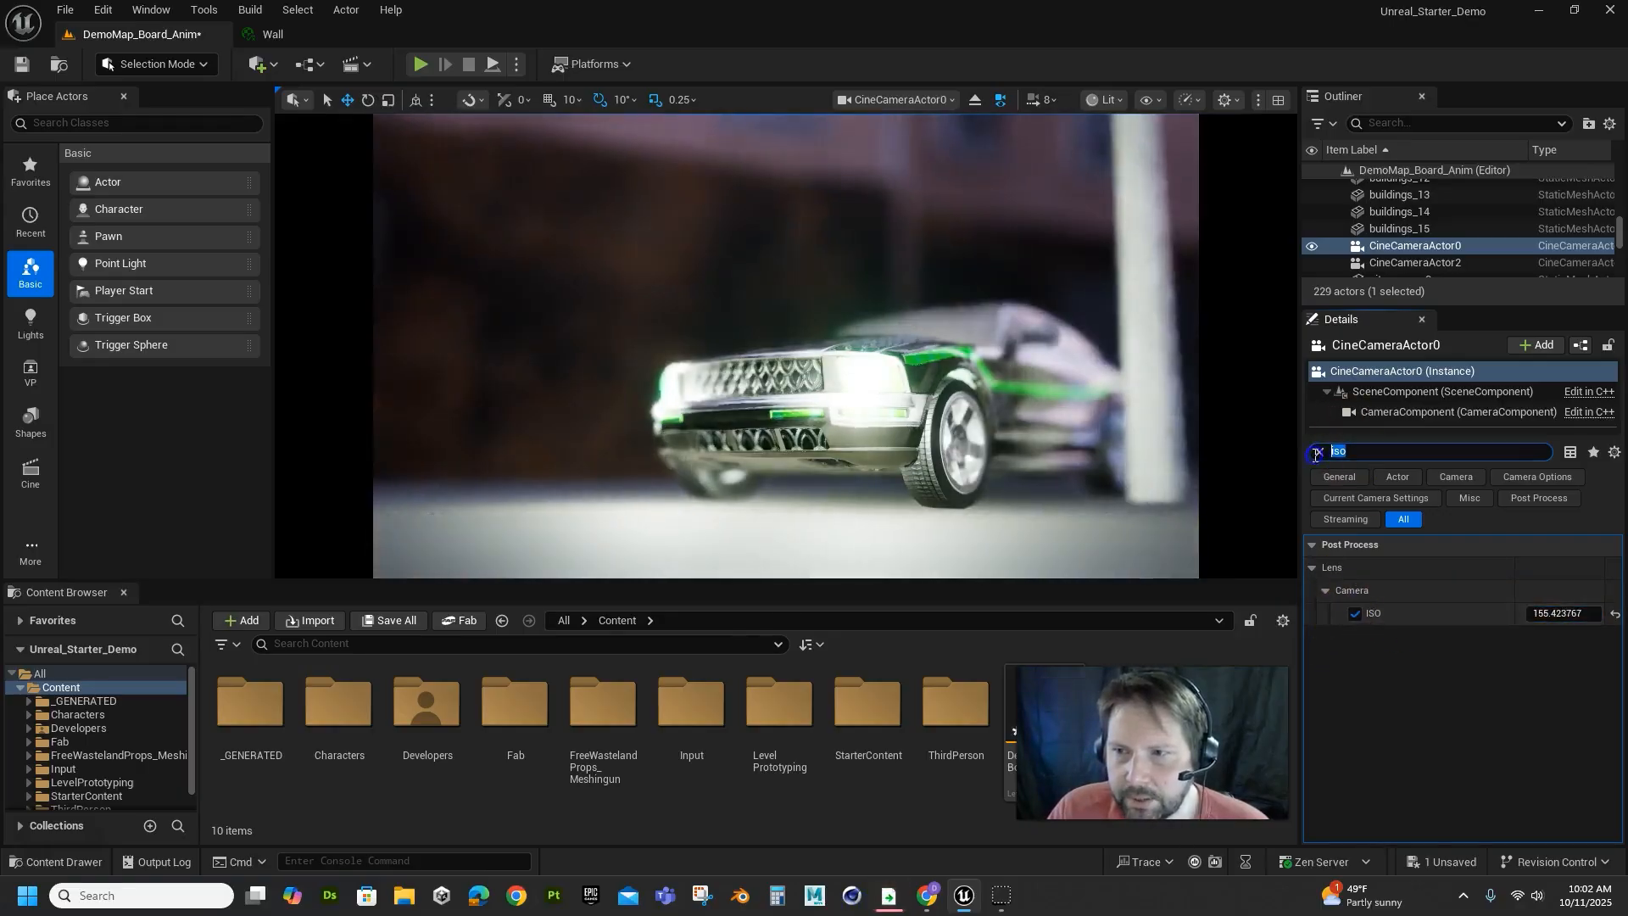
text(shutter)
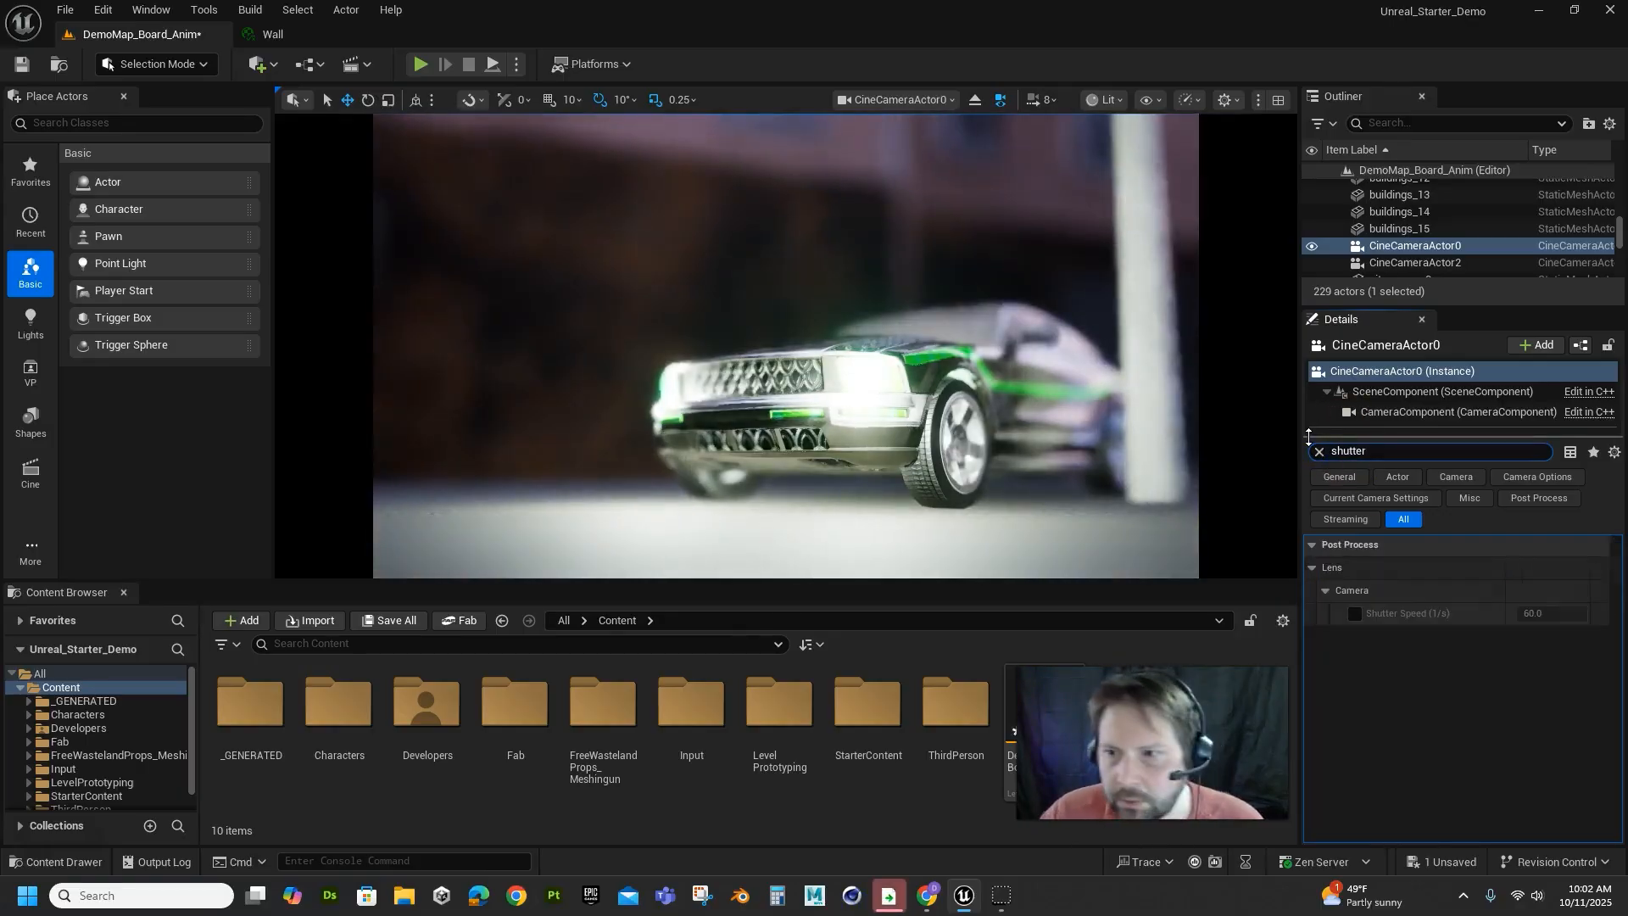
click(1355, 613)
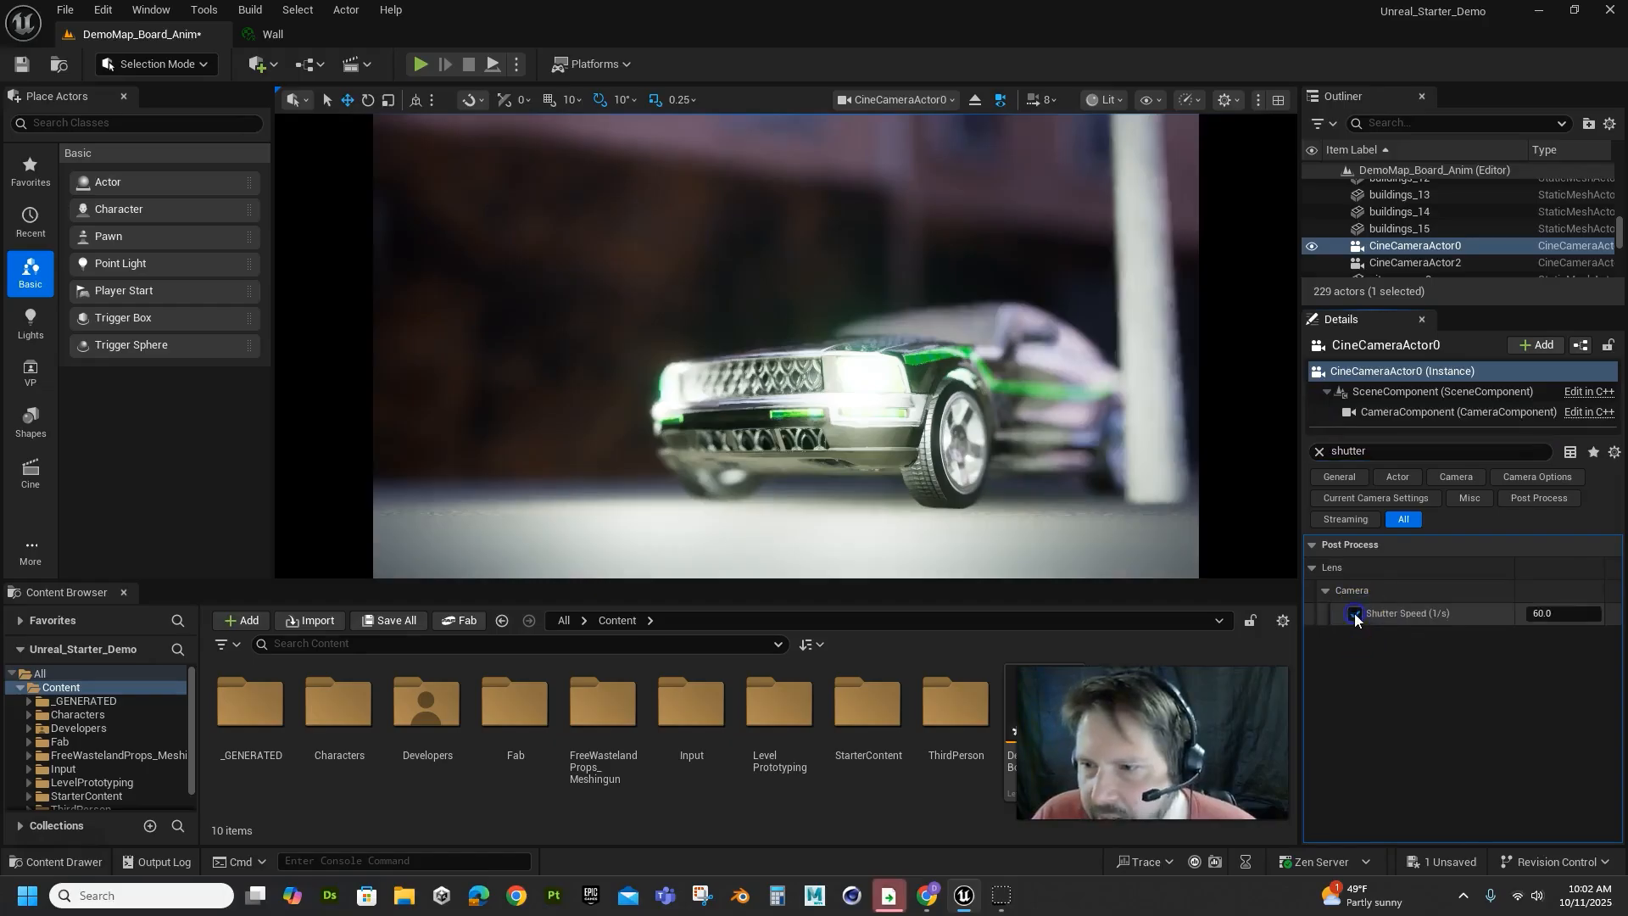
click(1547, 614)
text(30)
key(Return)
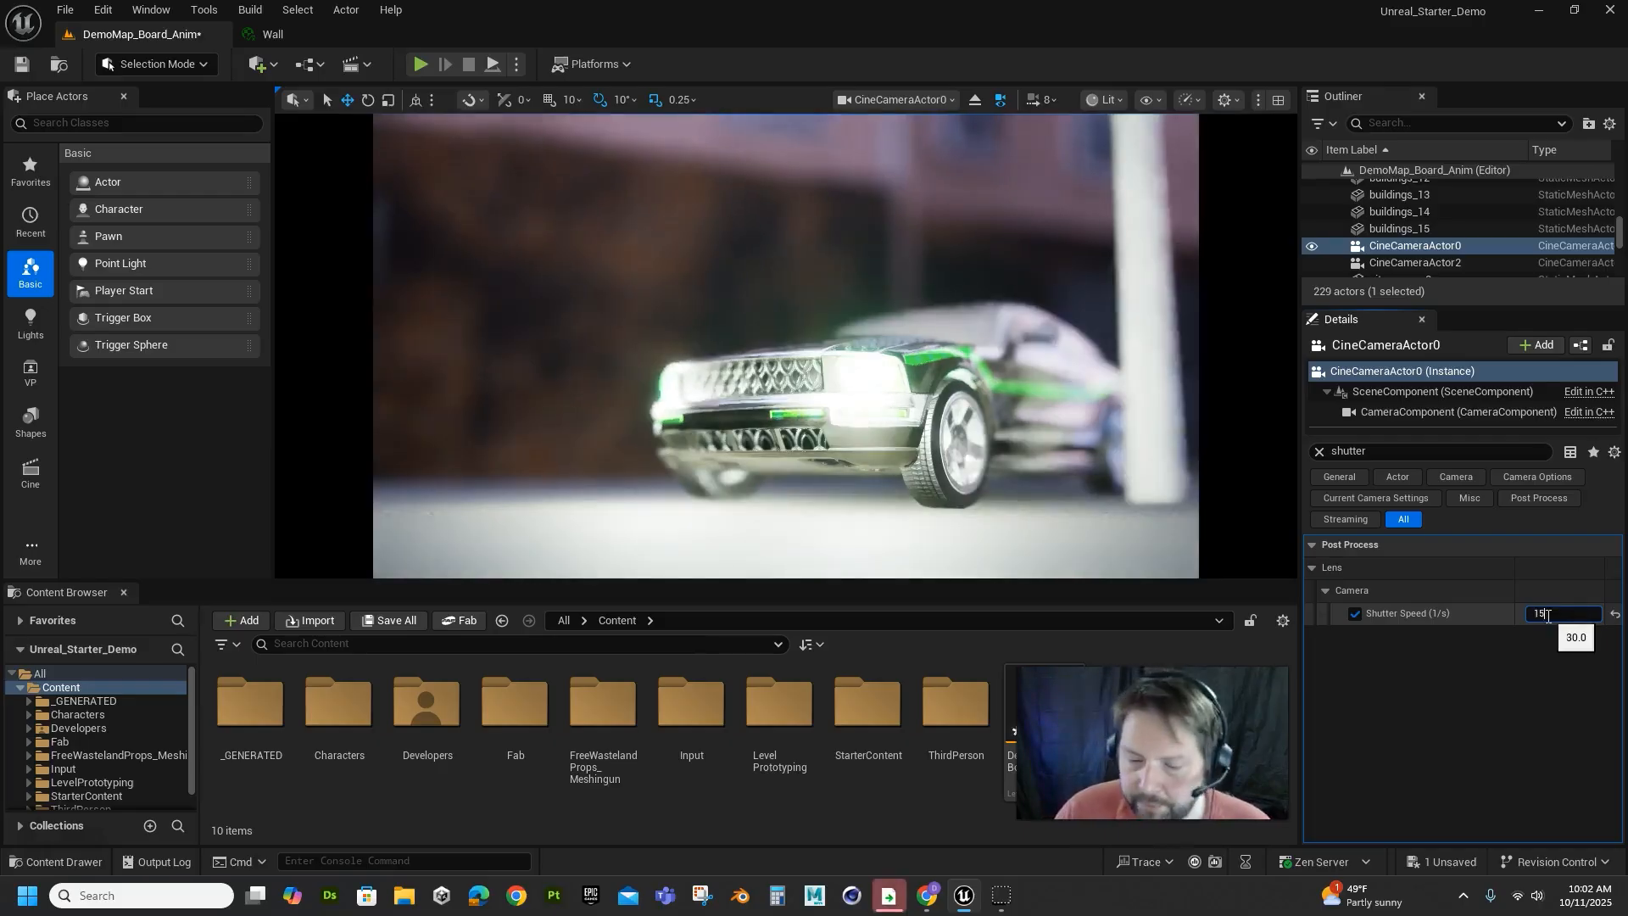
Try Shutter Speed values of 15 and 8 to compare brightness, and return it to 30.
text(15)
key(Return)
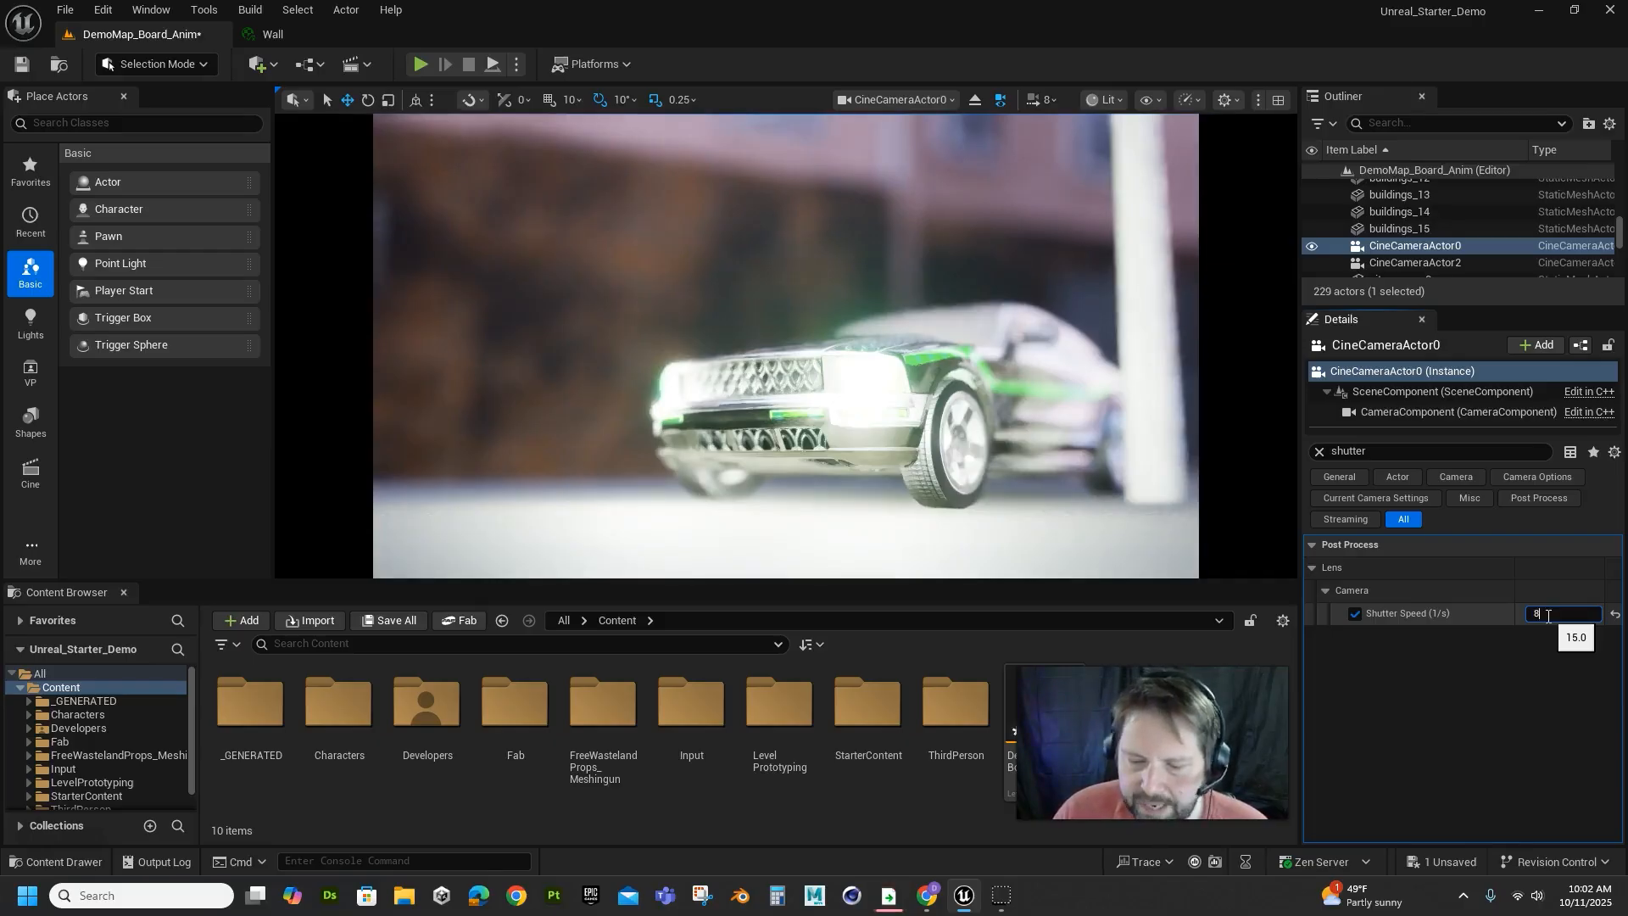
key(Return)
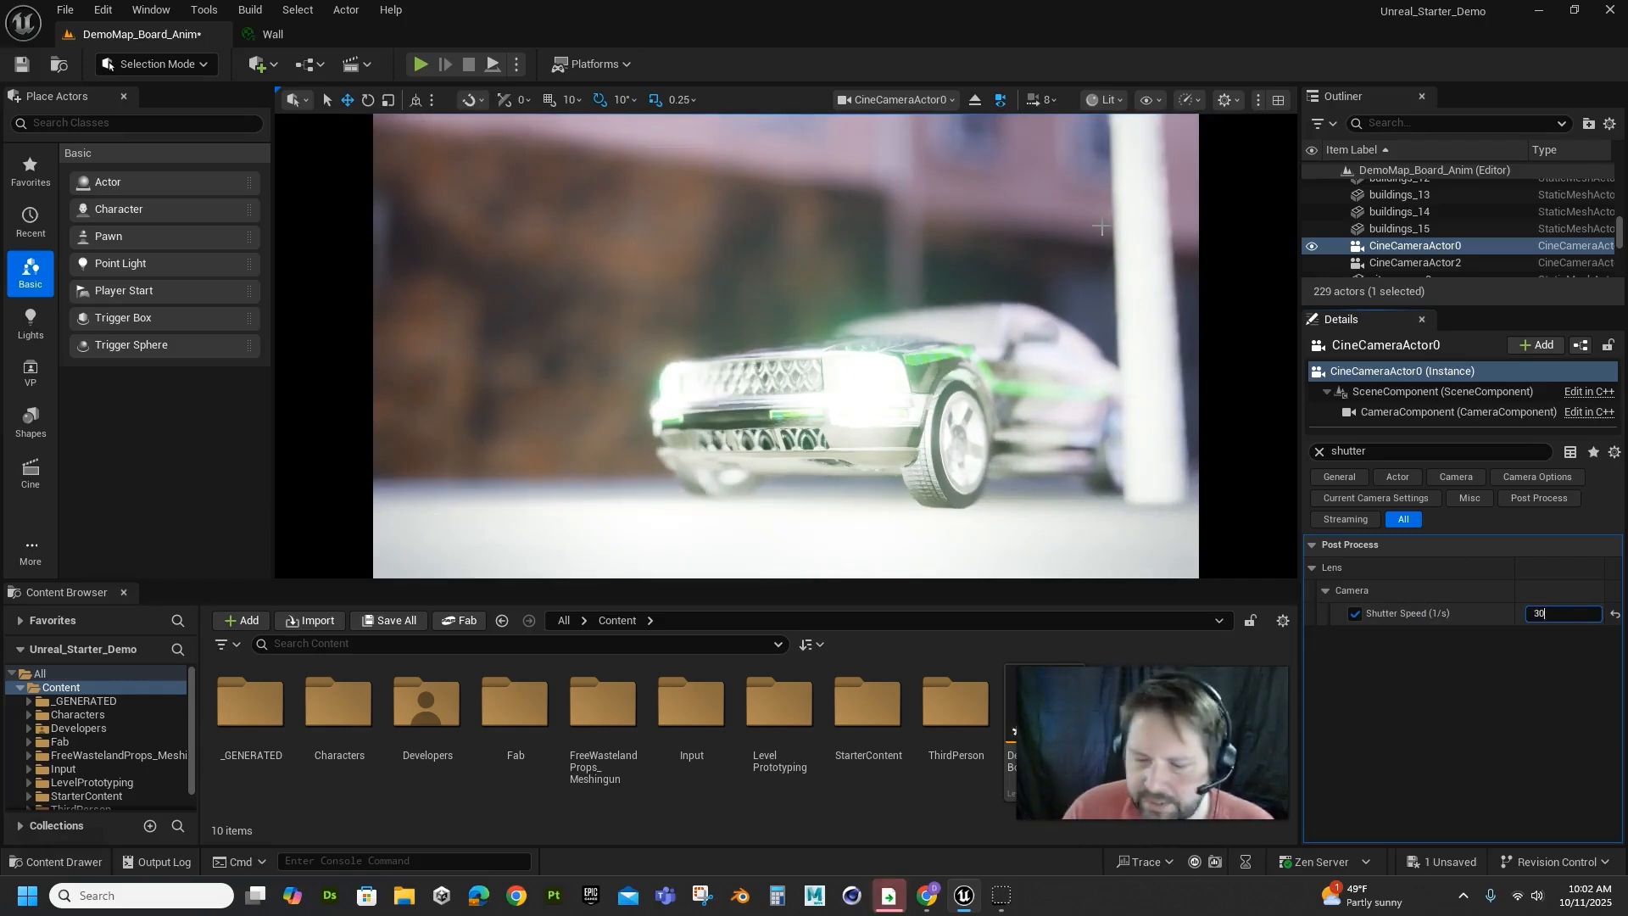
text(30)
key(Return)
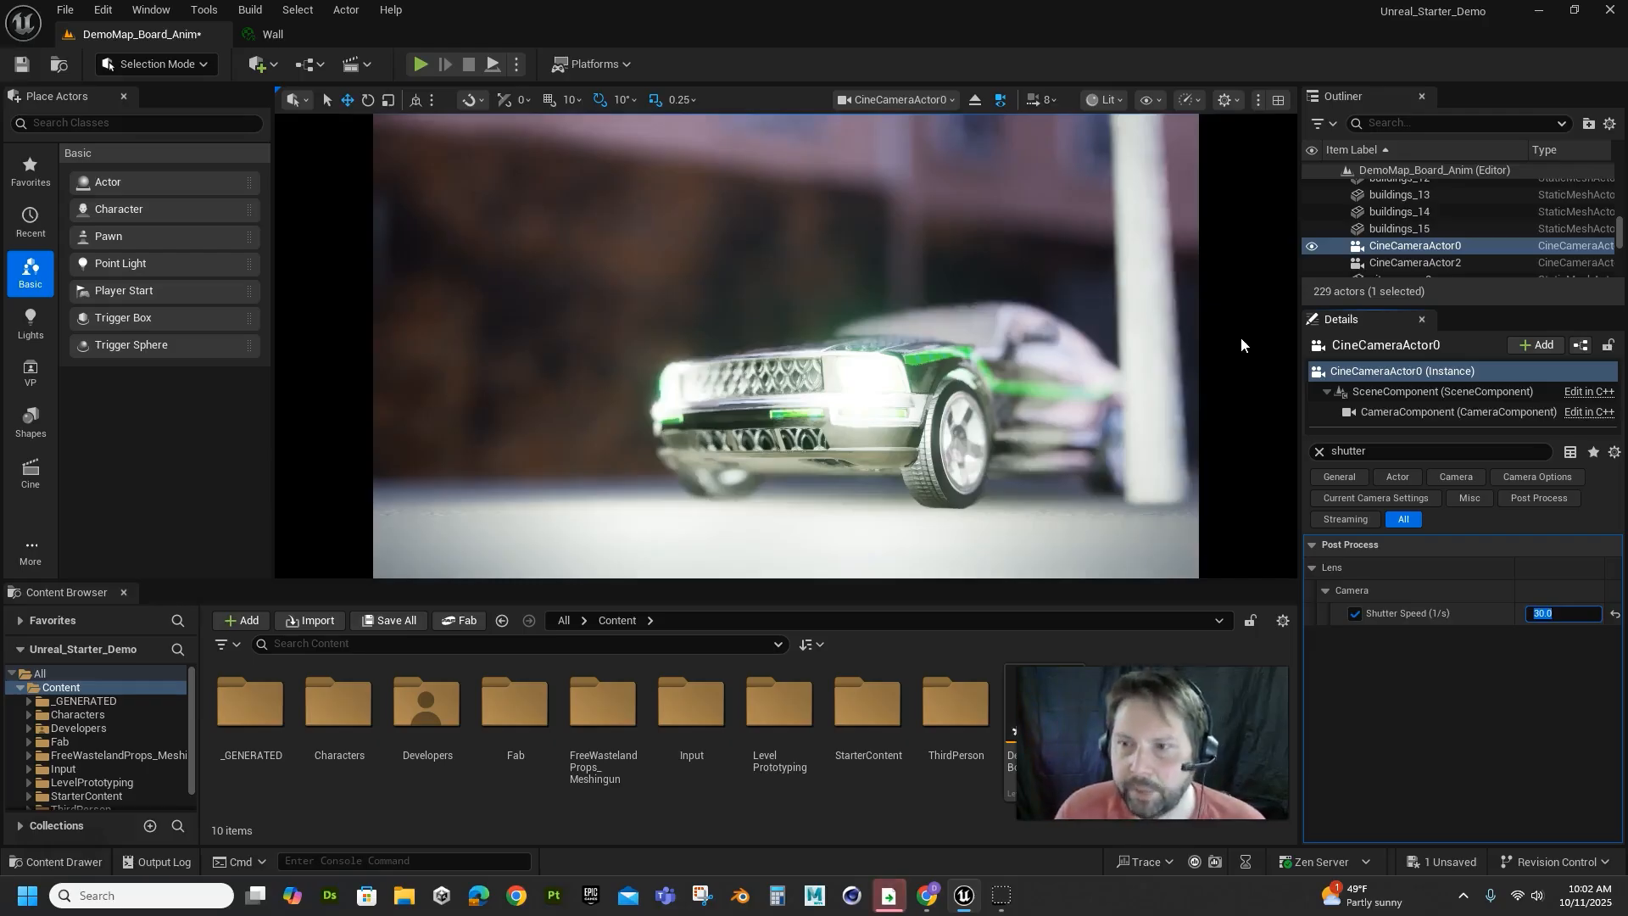
Clear the property filter, try an Exposure Compensation of about -0.2 in the Exposure settings, and turn its override off.
click(1320, 450)
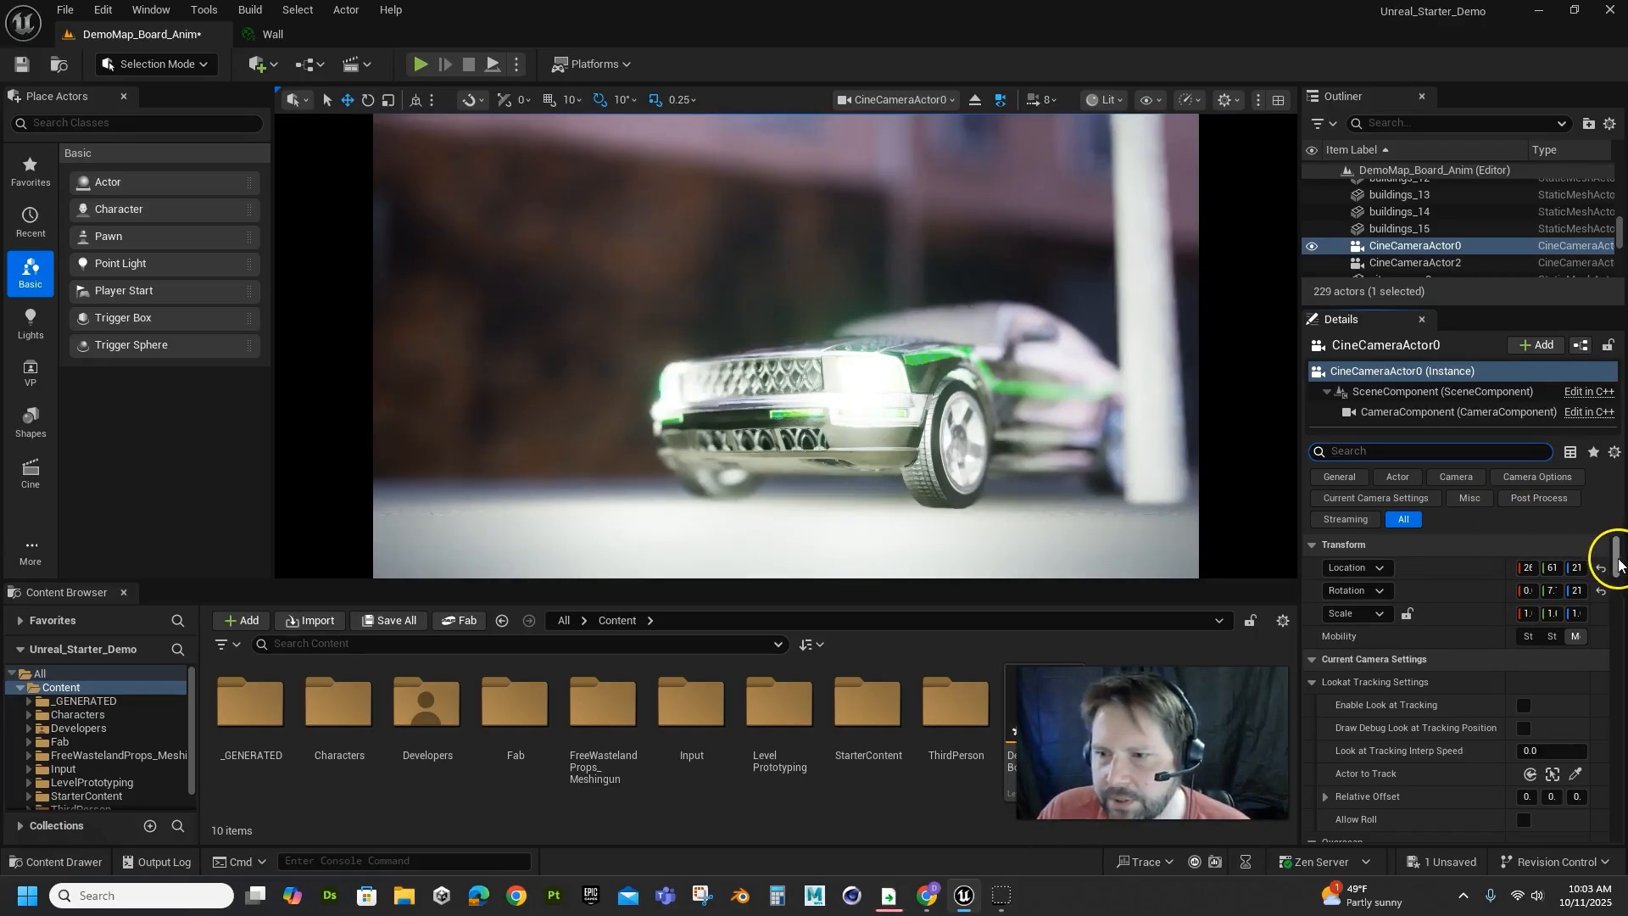
drag(1619, 564, 1619, 762)
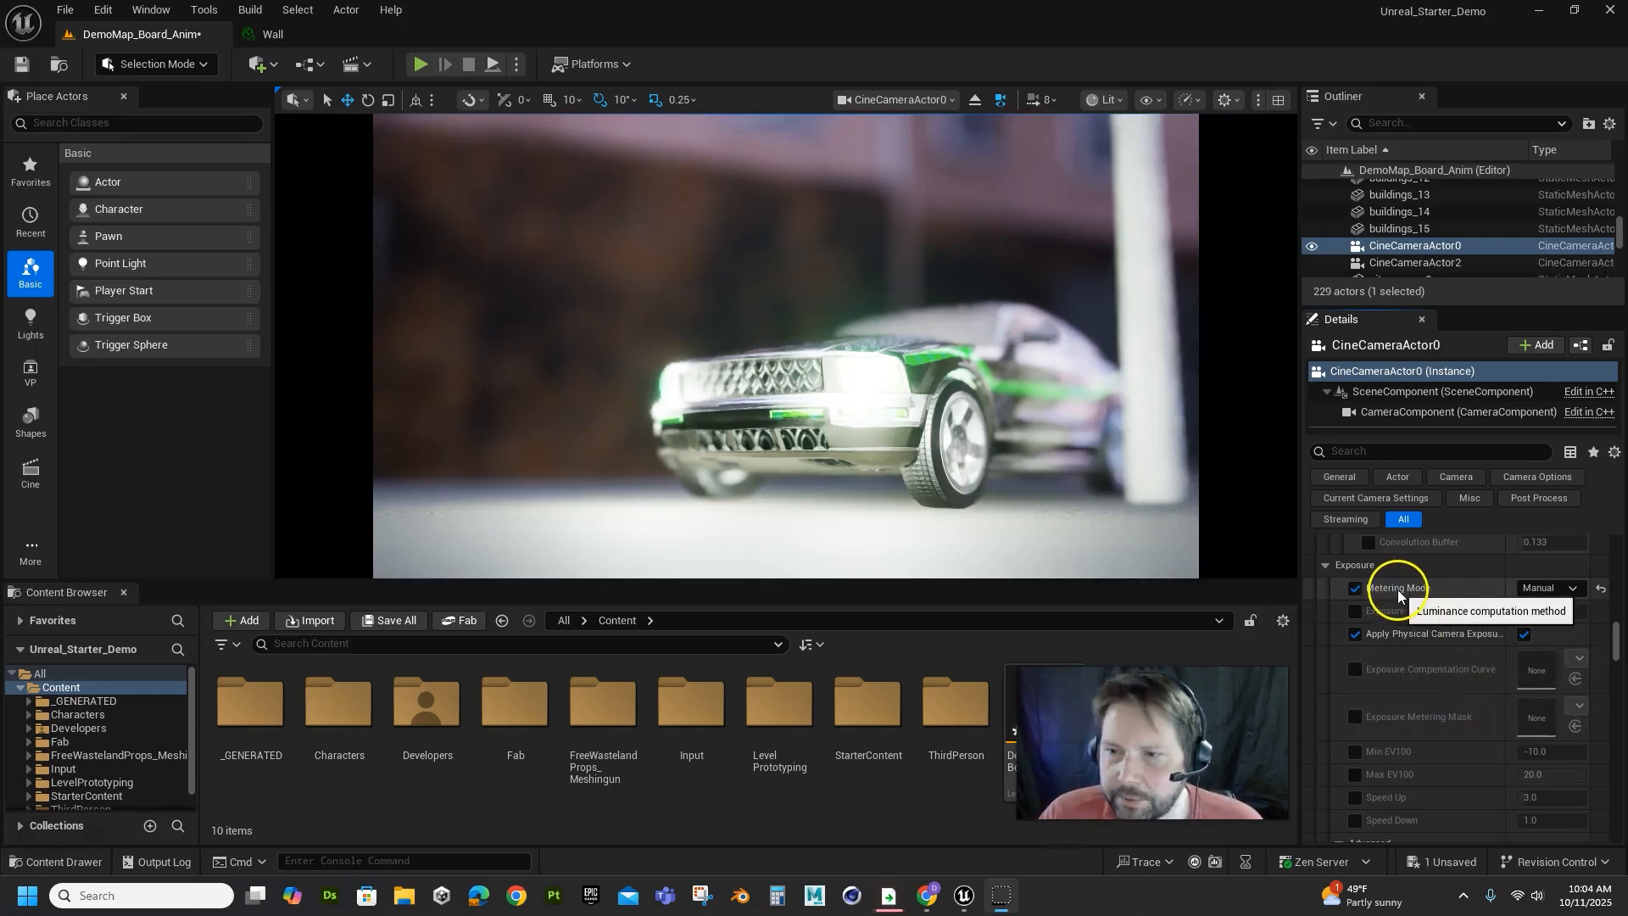
click(1355, 613)
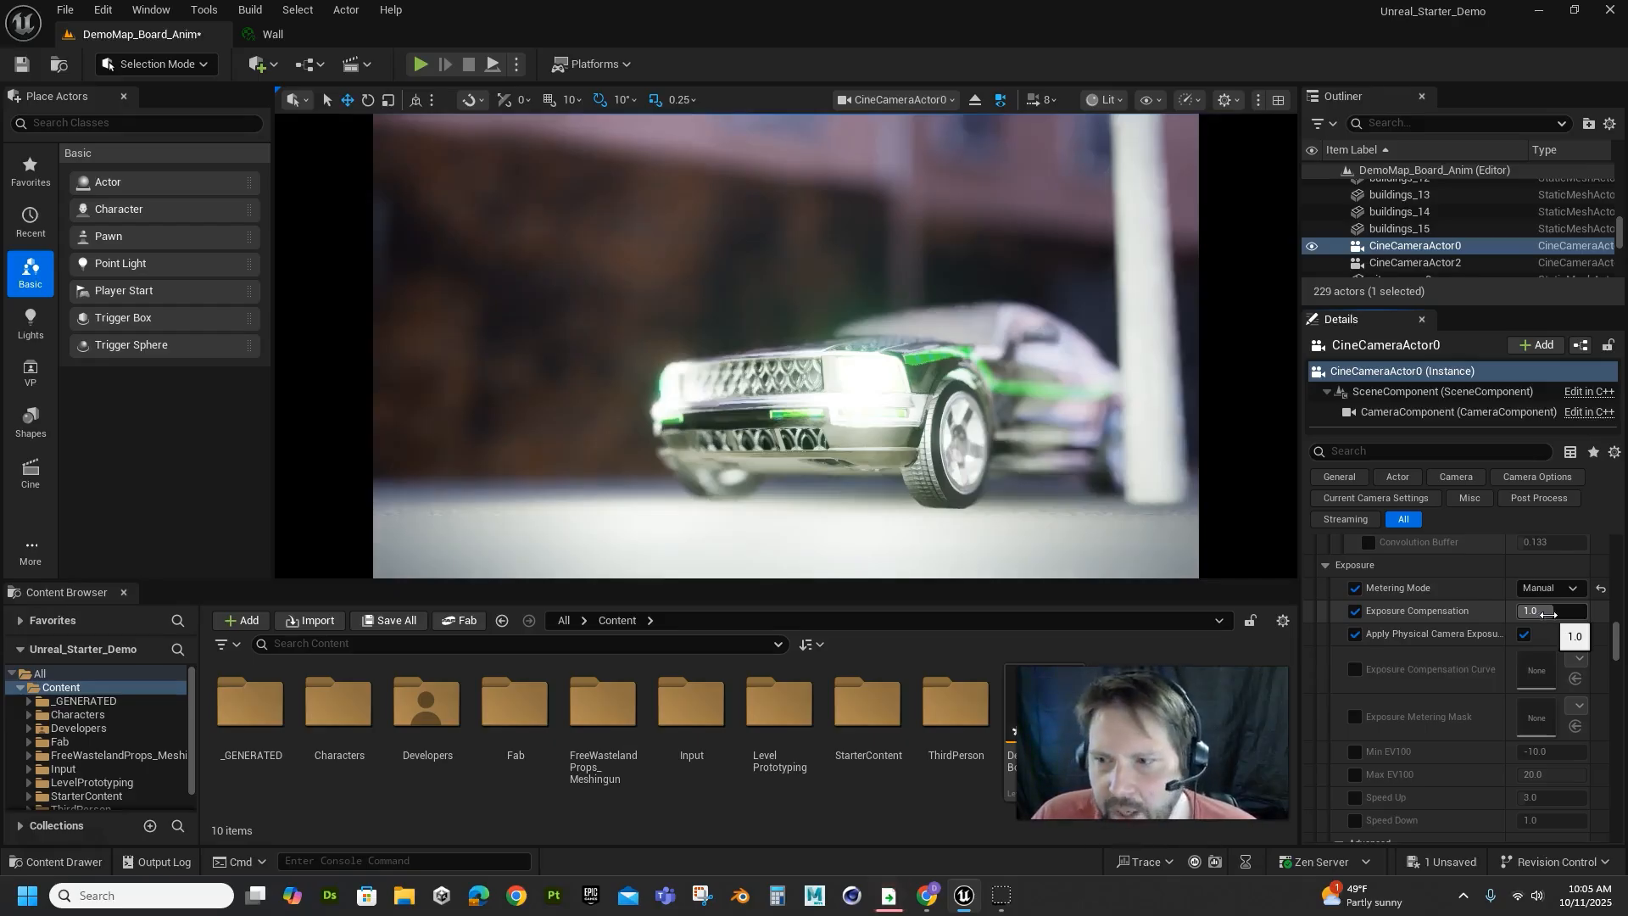
mouse_move(1559, 615)
mouse_down()
mouse_move(1531, 617)
mouse_move(1553, 625)
mouse_up()
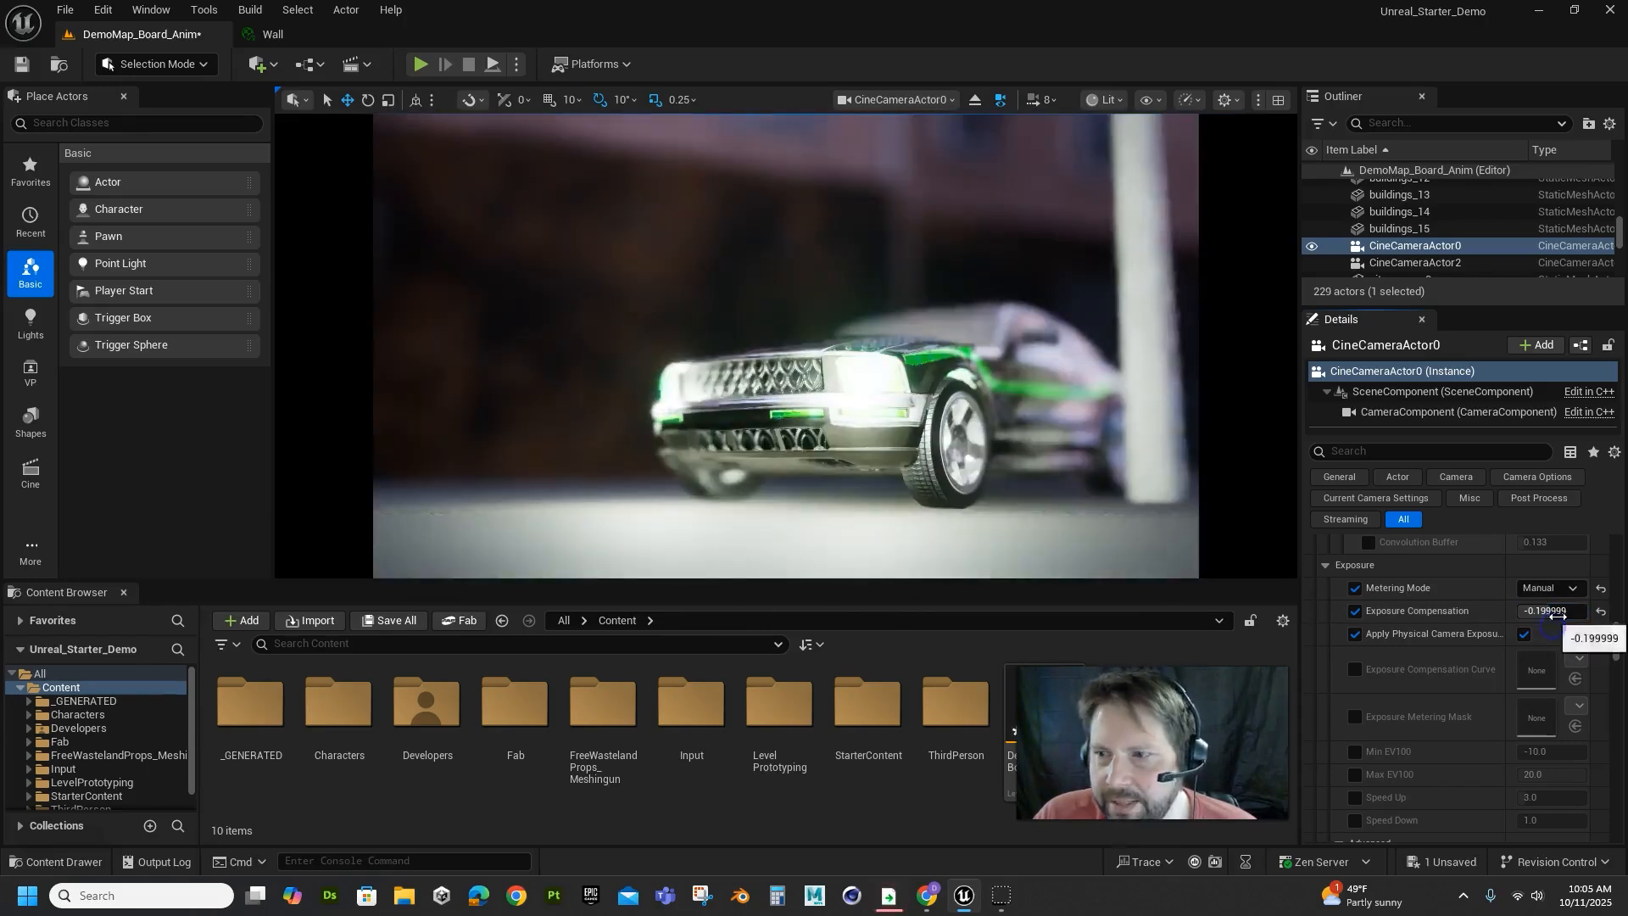
click(1356, 612)
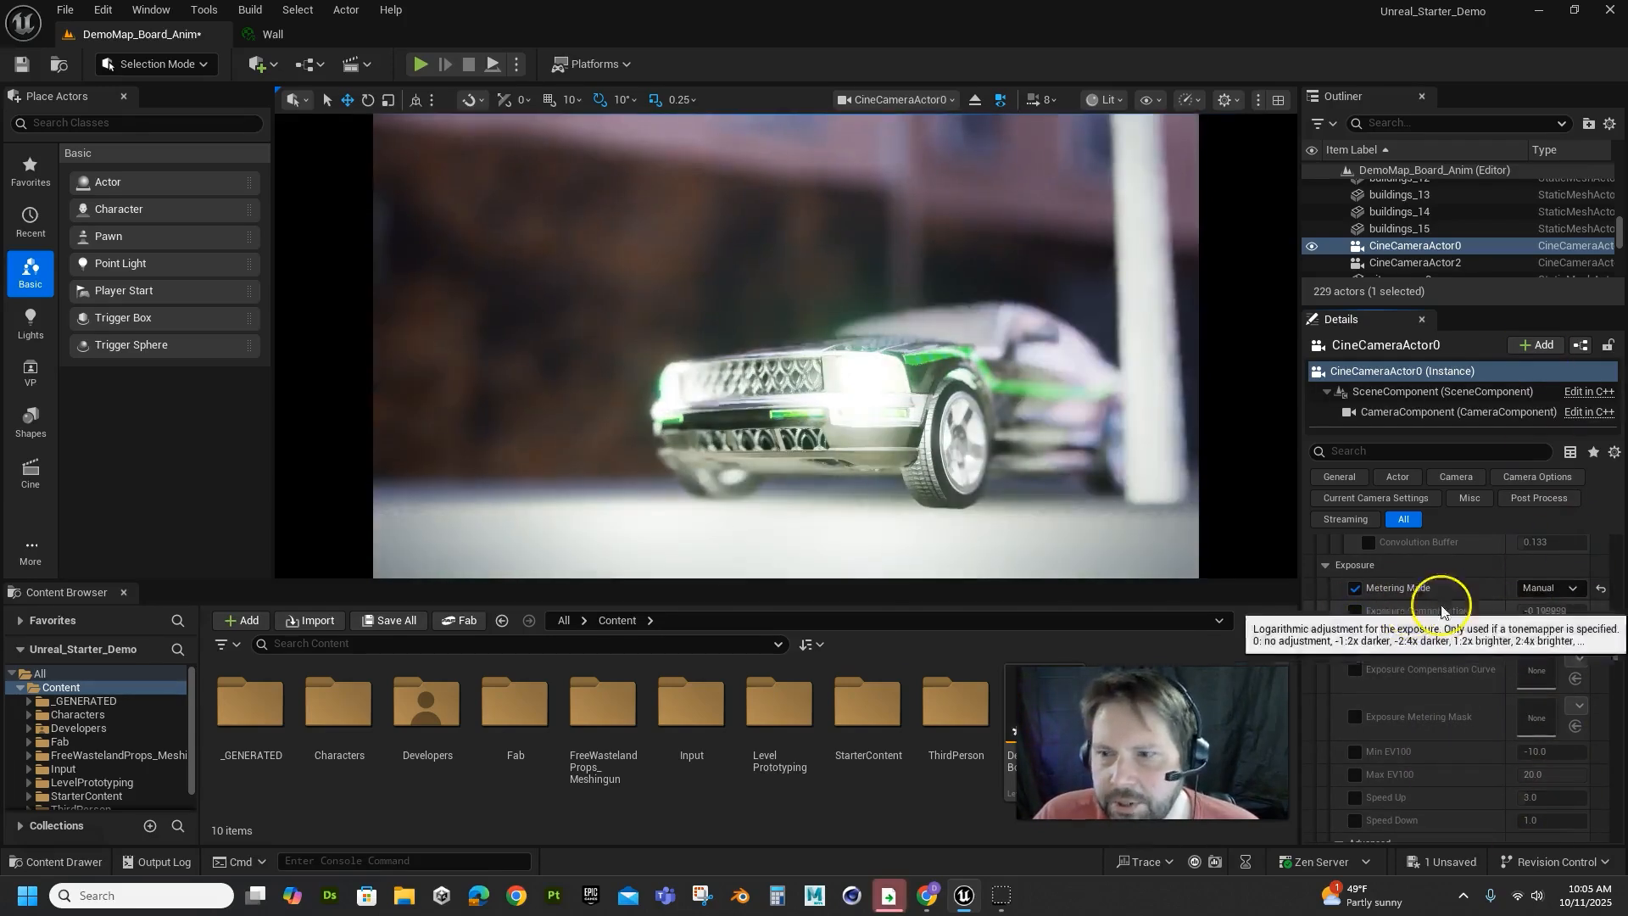
Unhide the ExponentialHeightFog and darken the shot by enabling the camera's Exposure Compensation at about -2.3.
drag(1619, 240, 1618, 188)
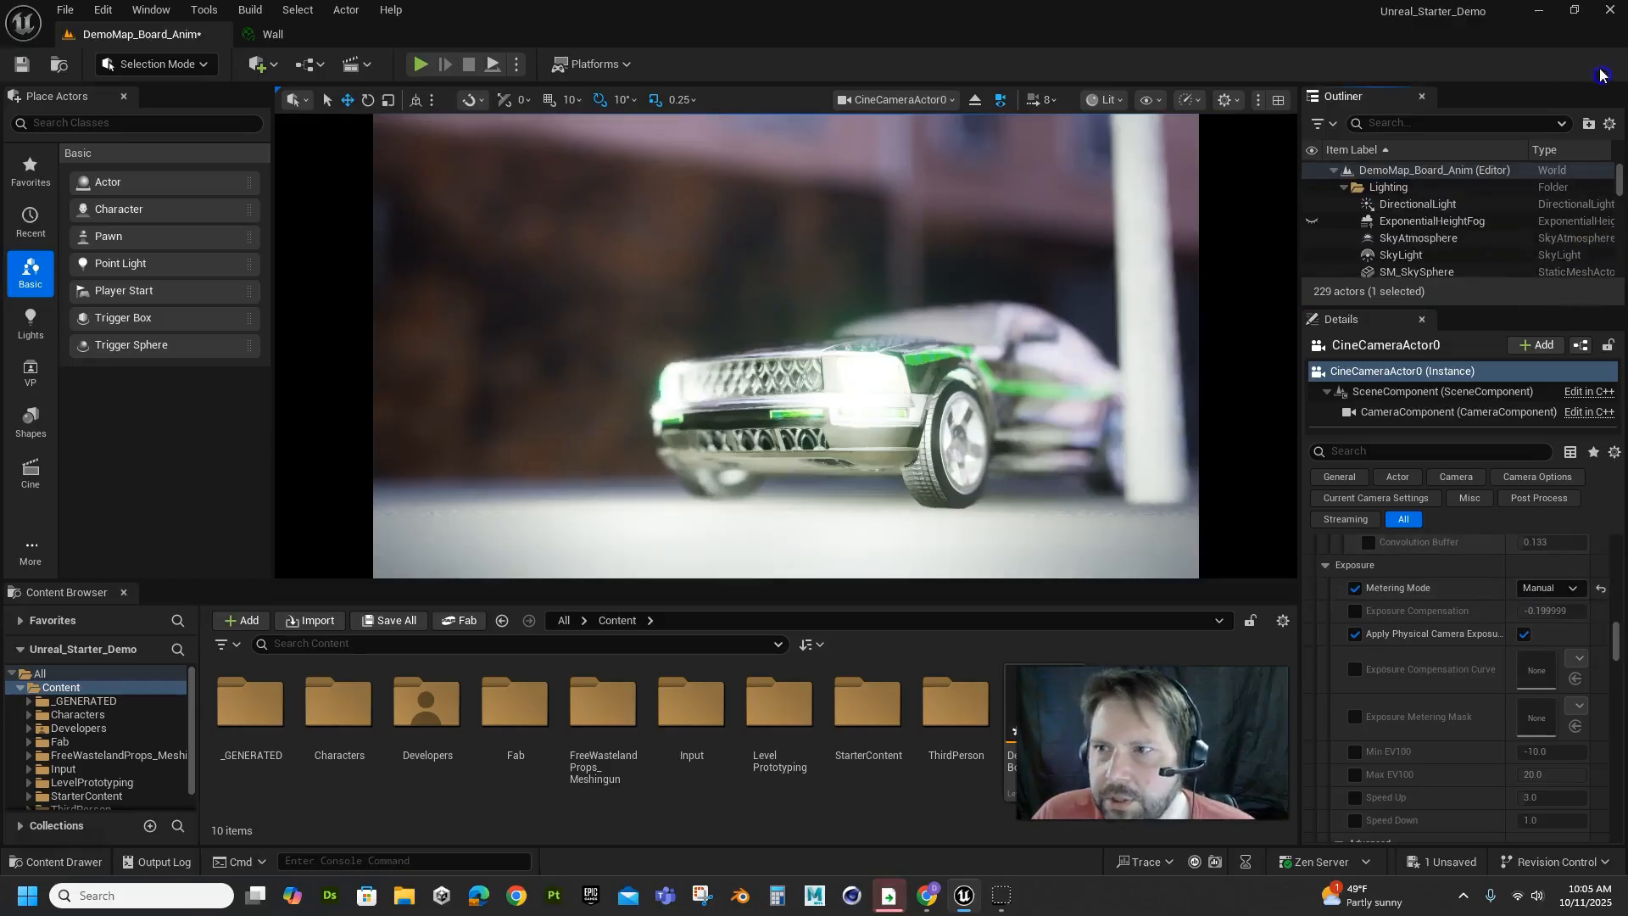
click(1312, 222)
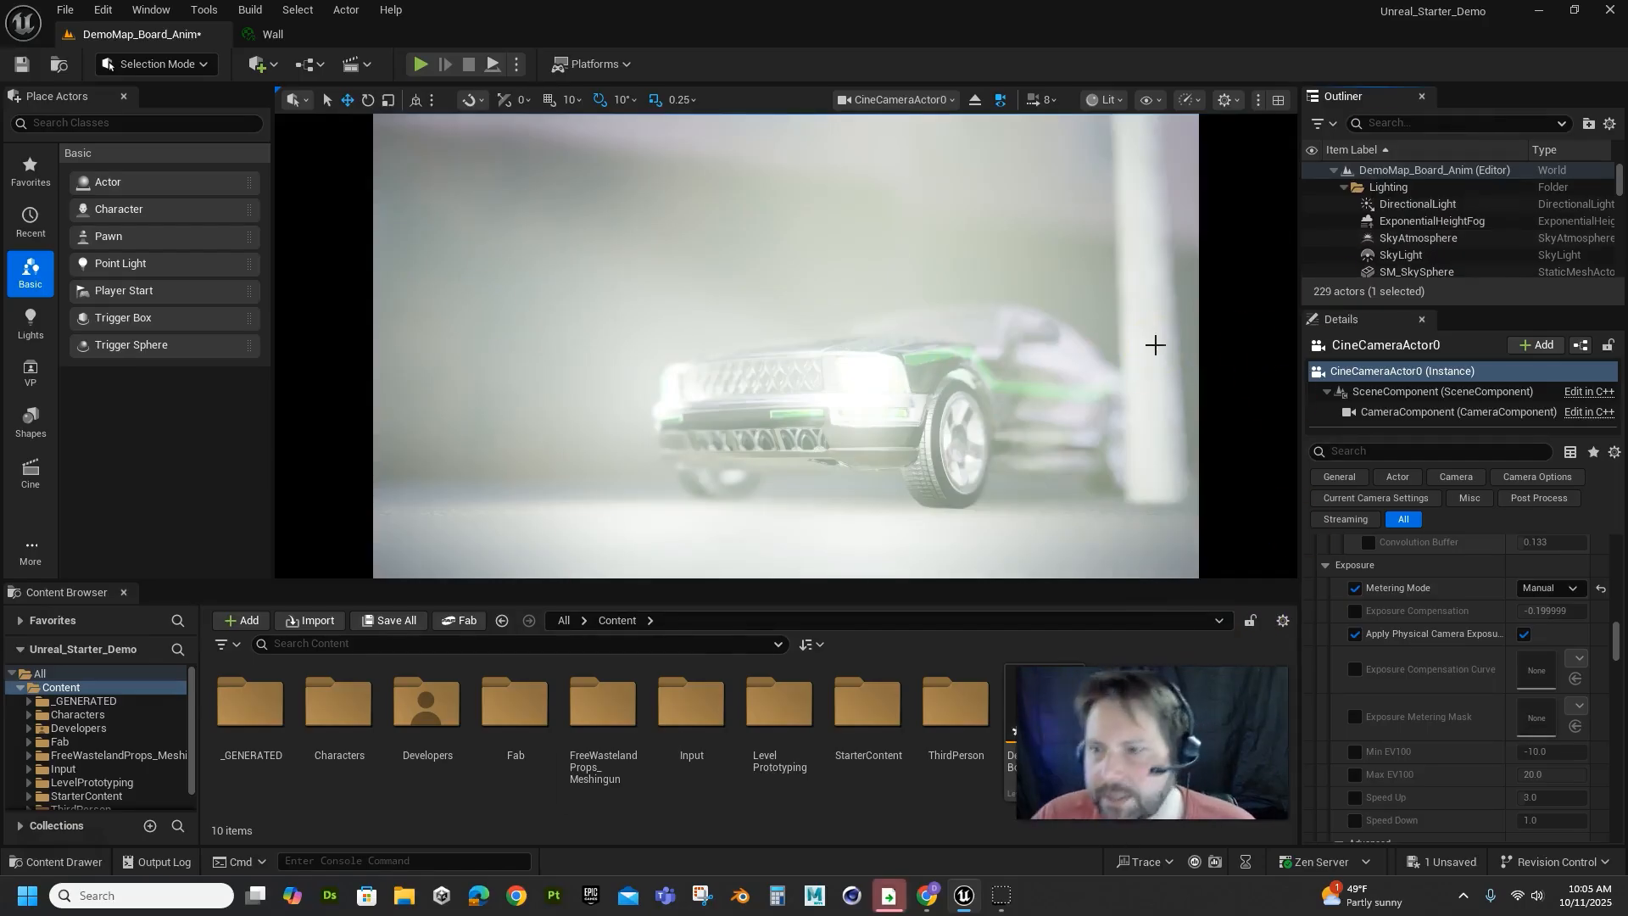
click(1354, 612)
drag(1554, 614, 1546, 616)
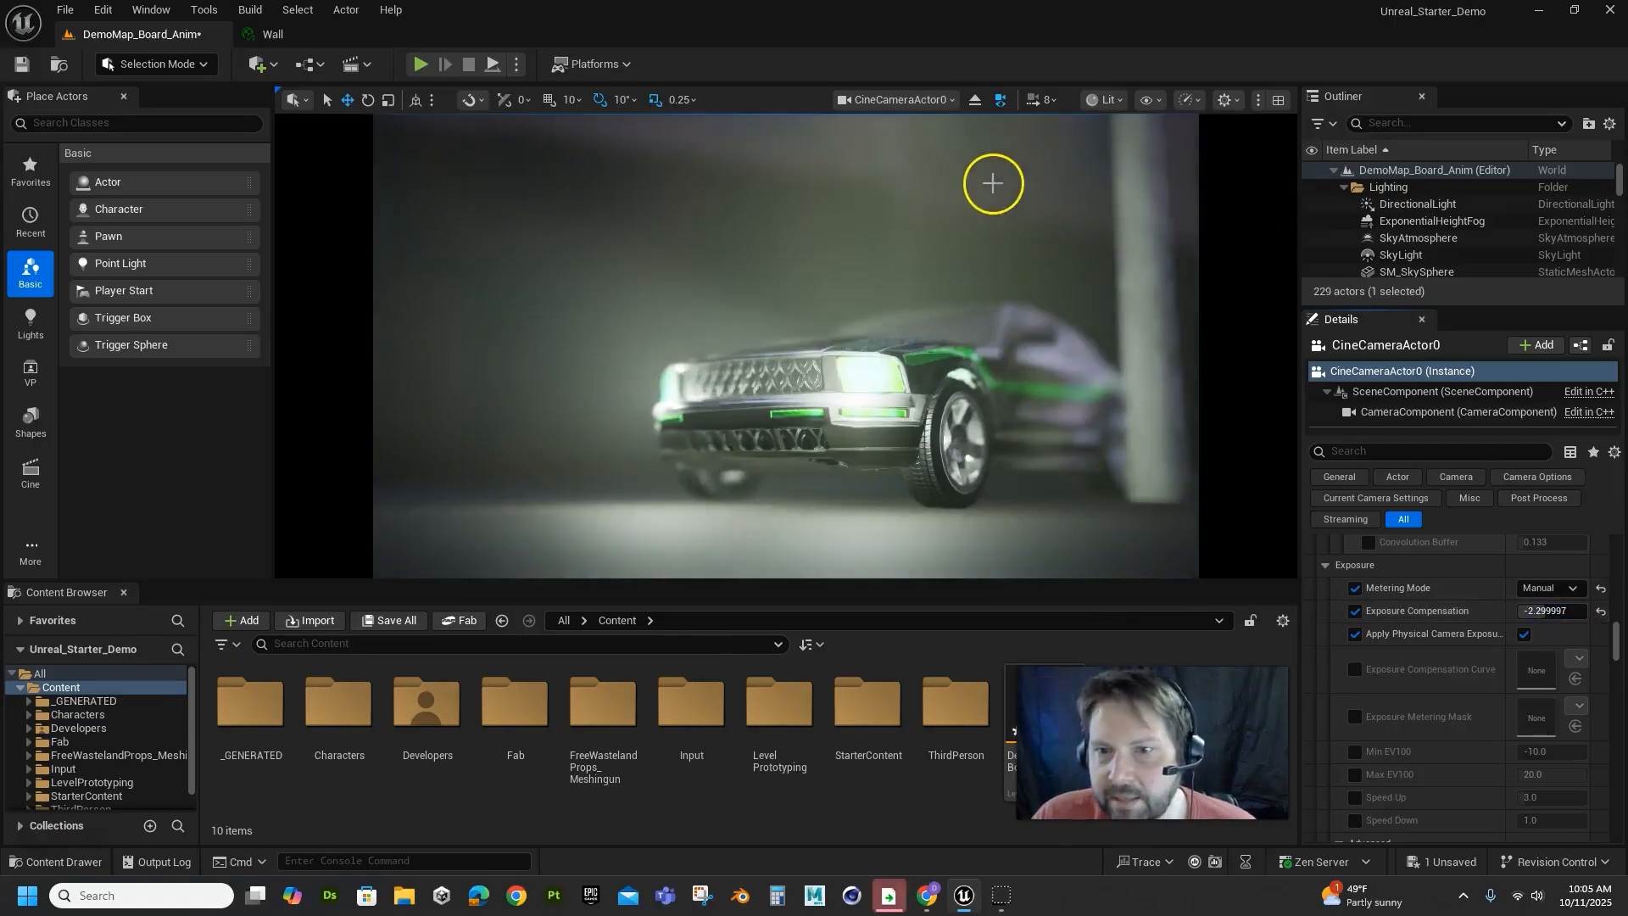
Select the ExponentialHeightFog and set its Fog Density to 0.15.
click(1407, 222)
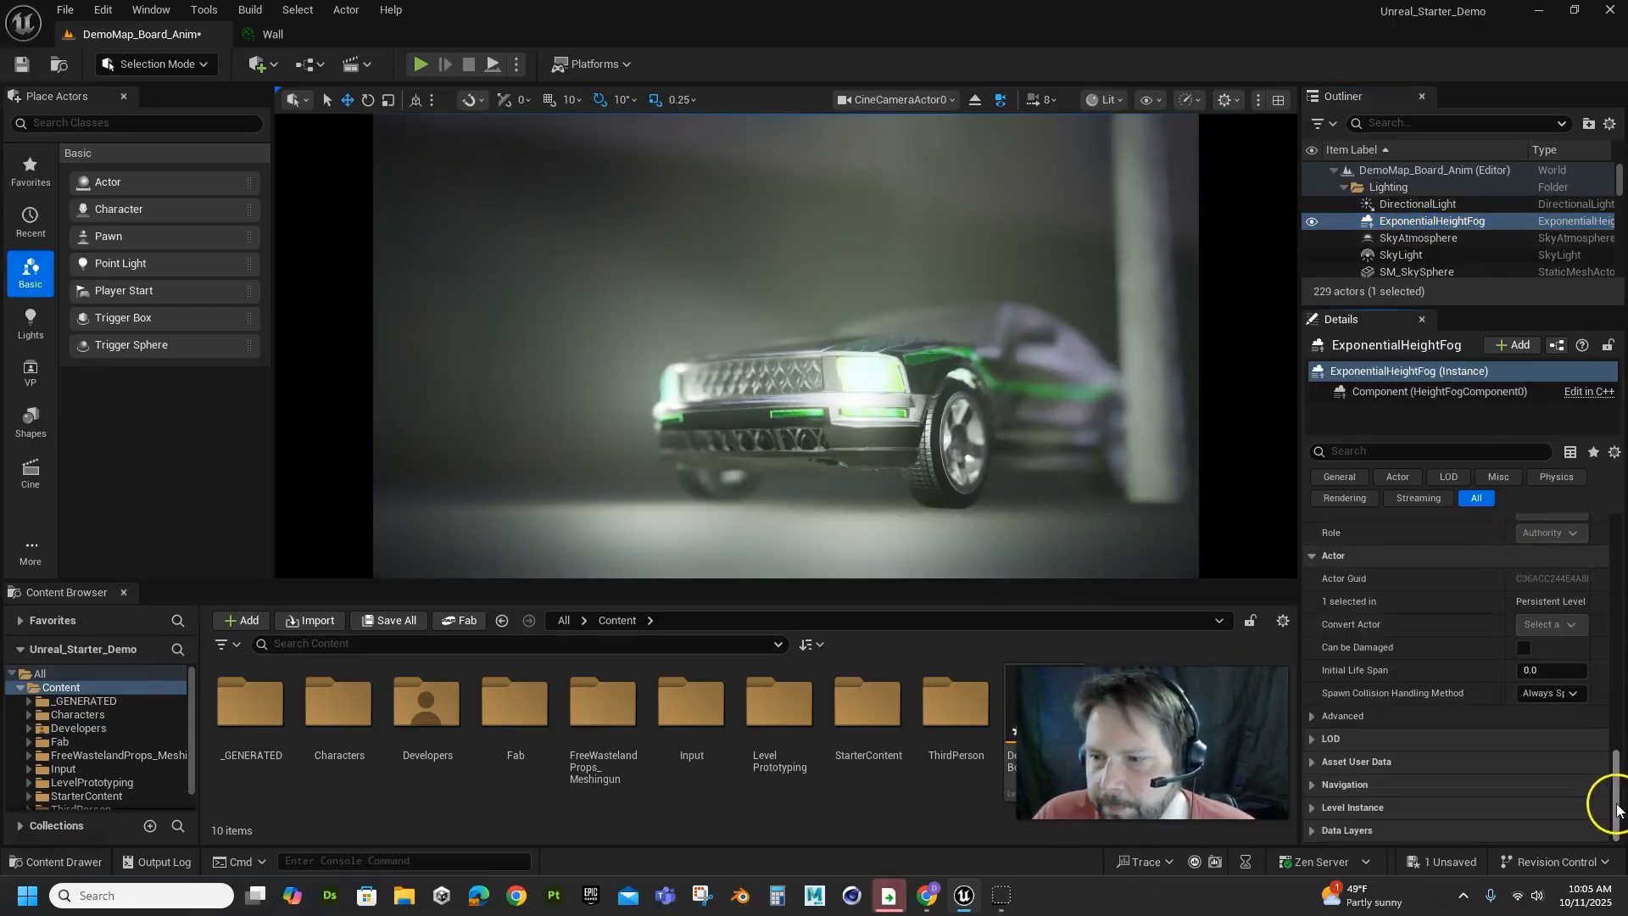
drag(1622, 810, 1616, 564)
drag(1563, 680, 1548, 683)
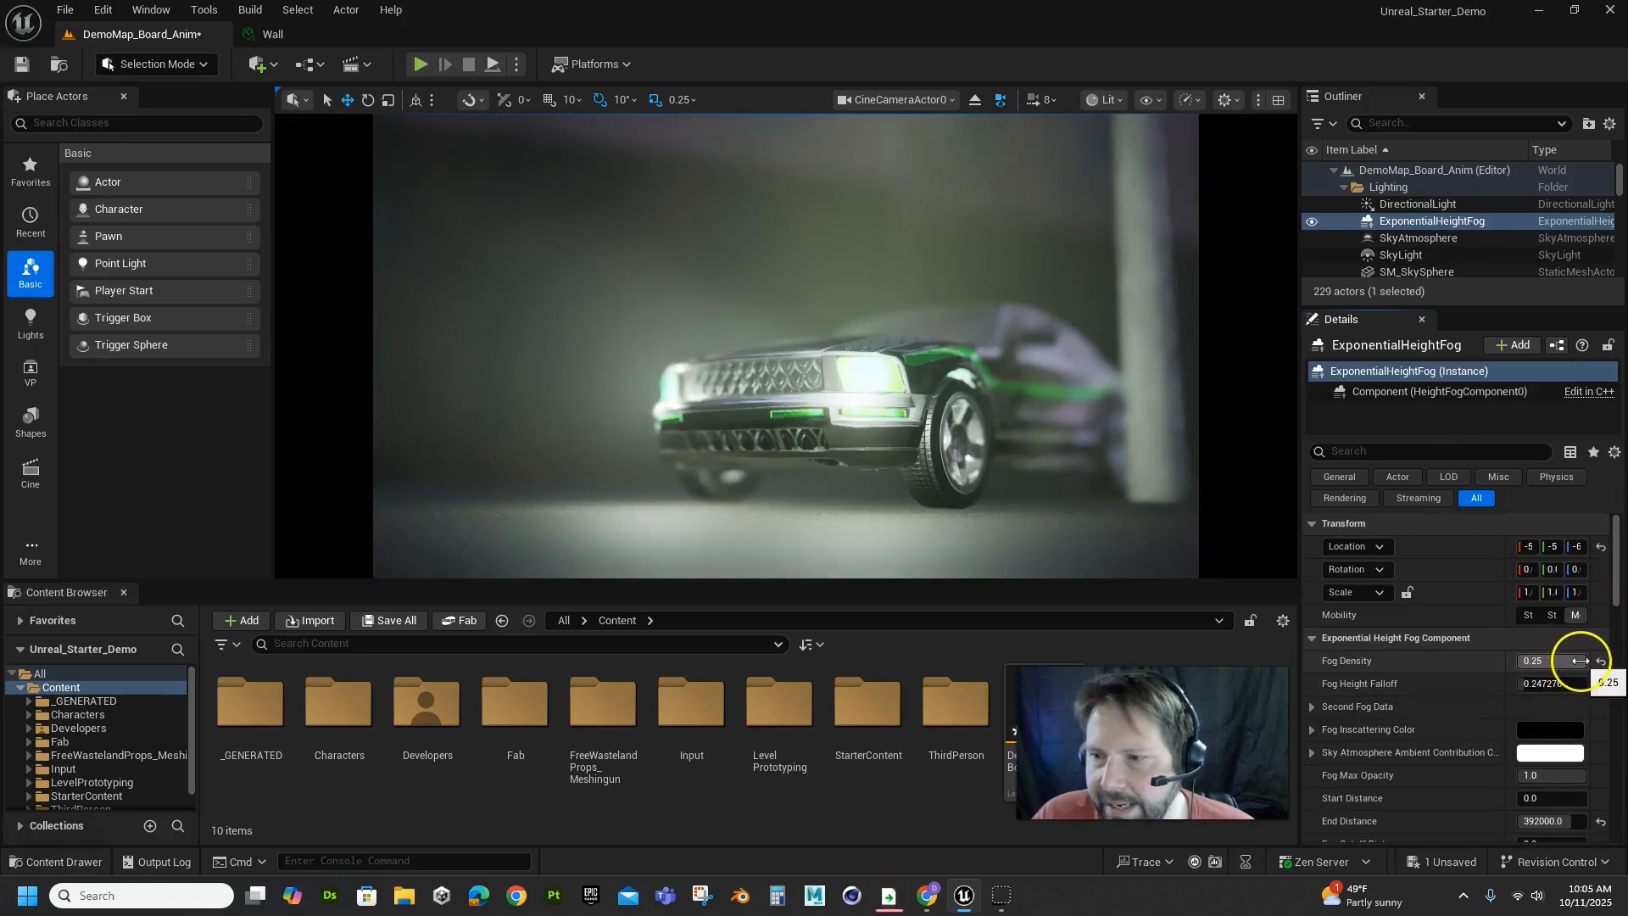
click(1557, 666)
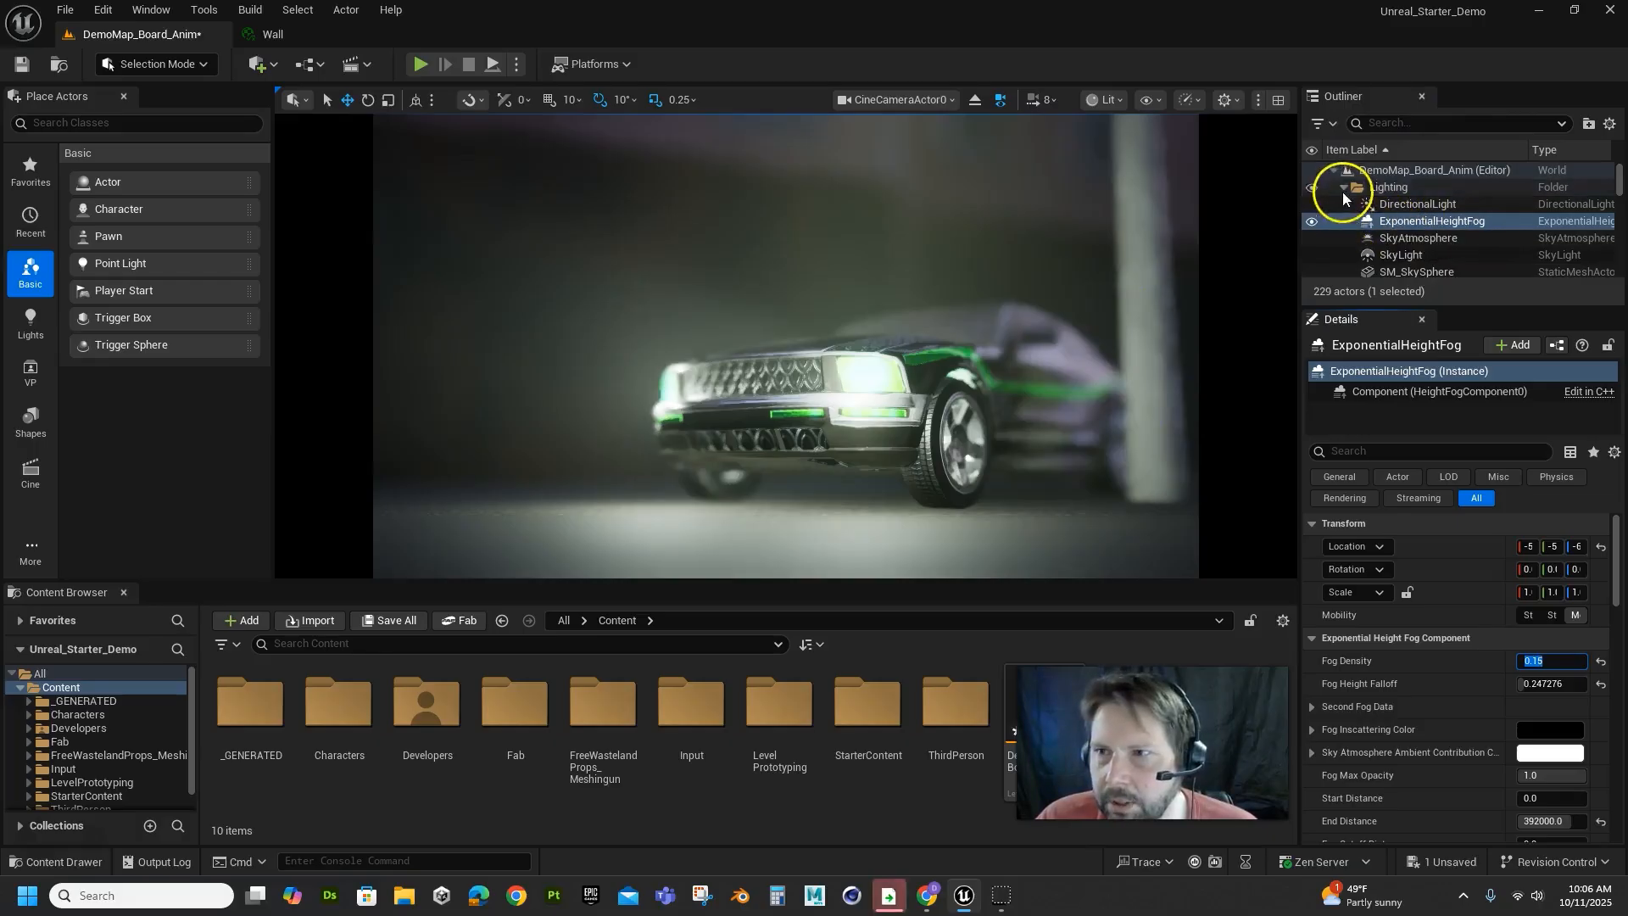
click(1395, 222)
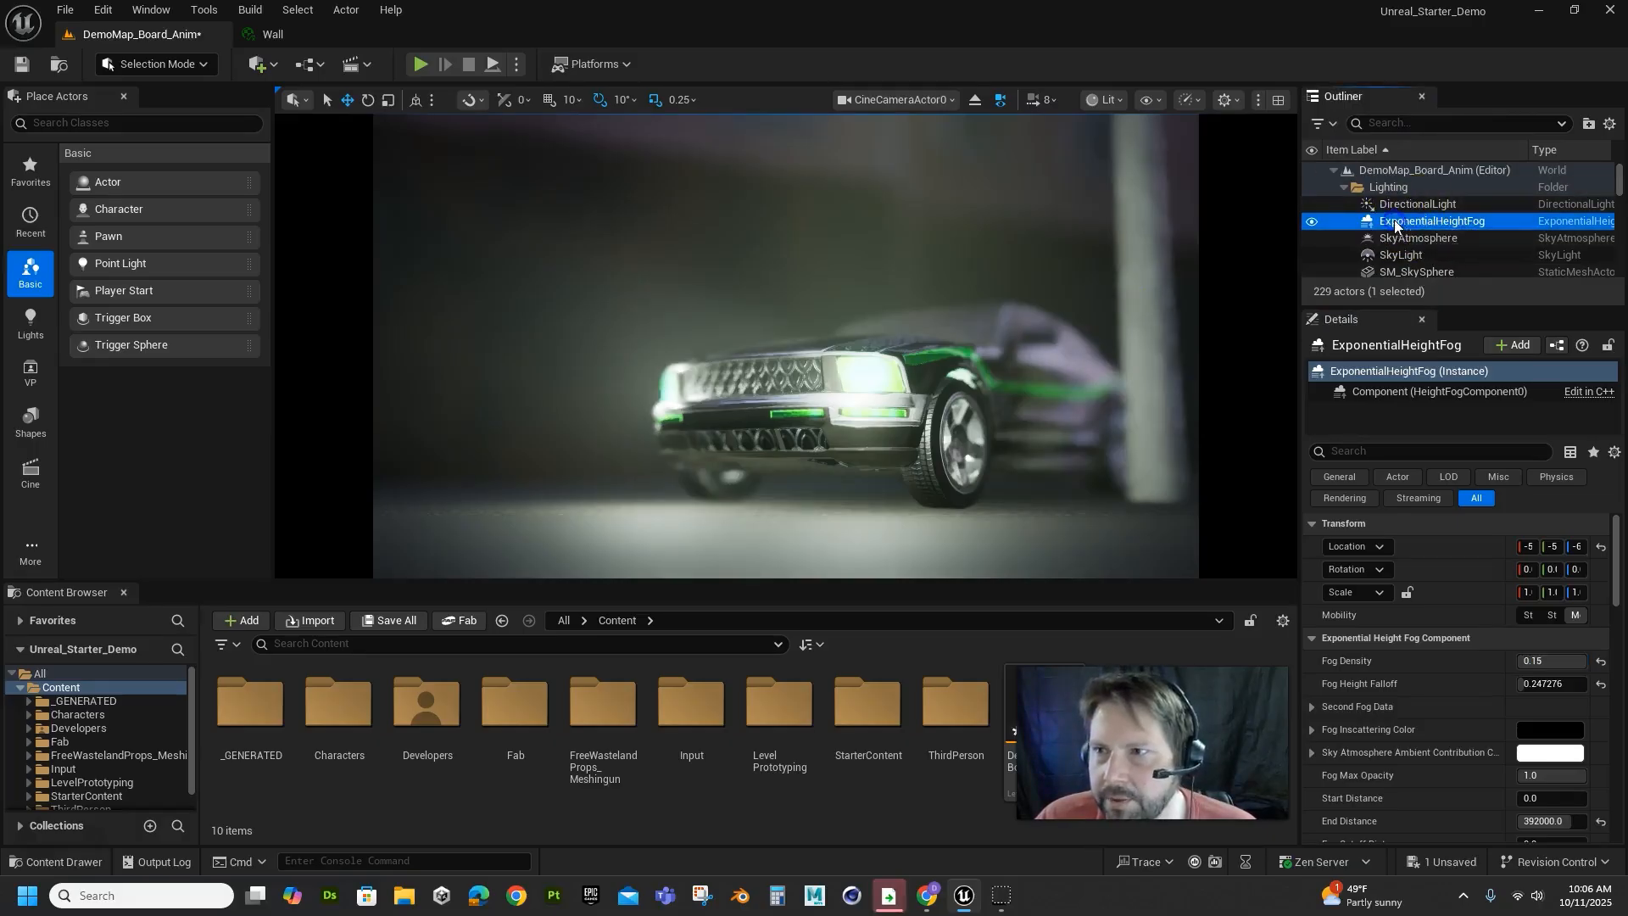
Filter the ExponentialHeightFog properties for "volu" and turn Volumetric Fog off and back on to compare the shot.
click(1364, 451)
text(volu)
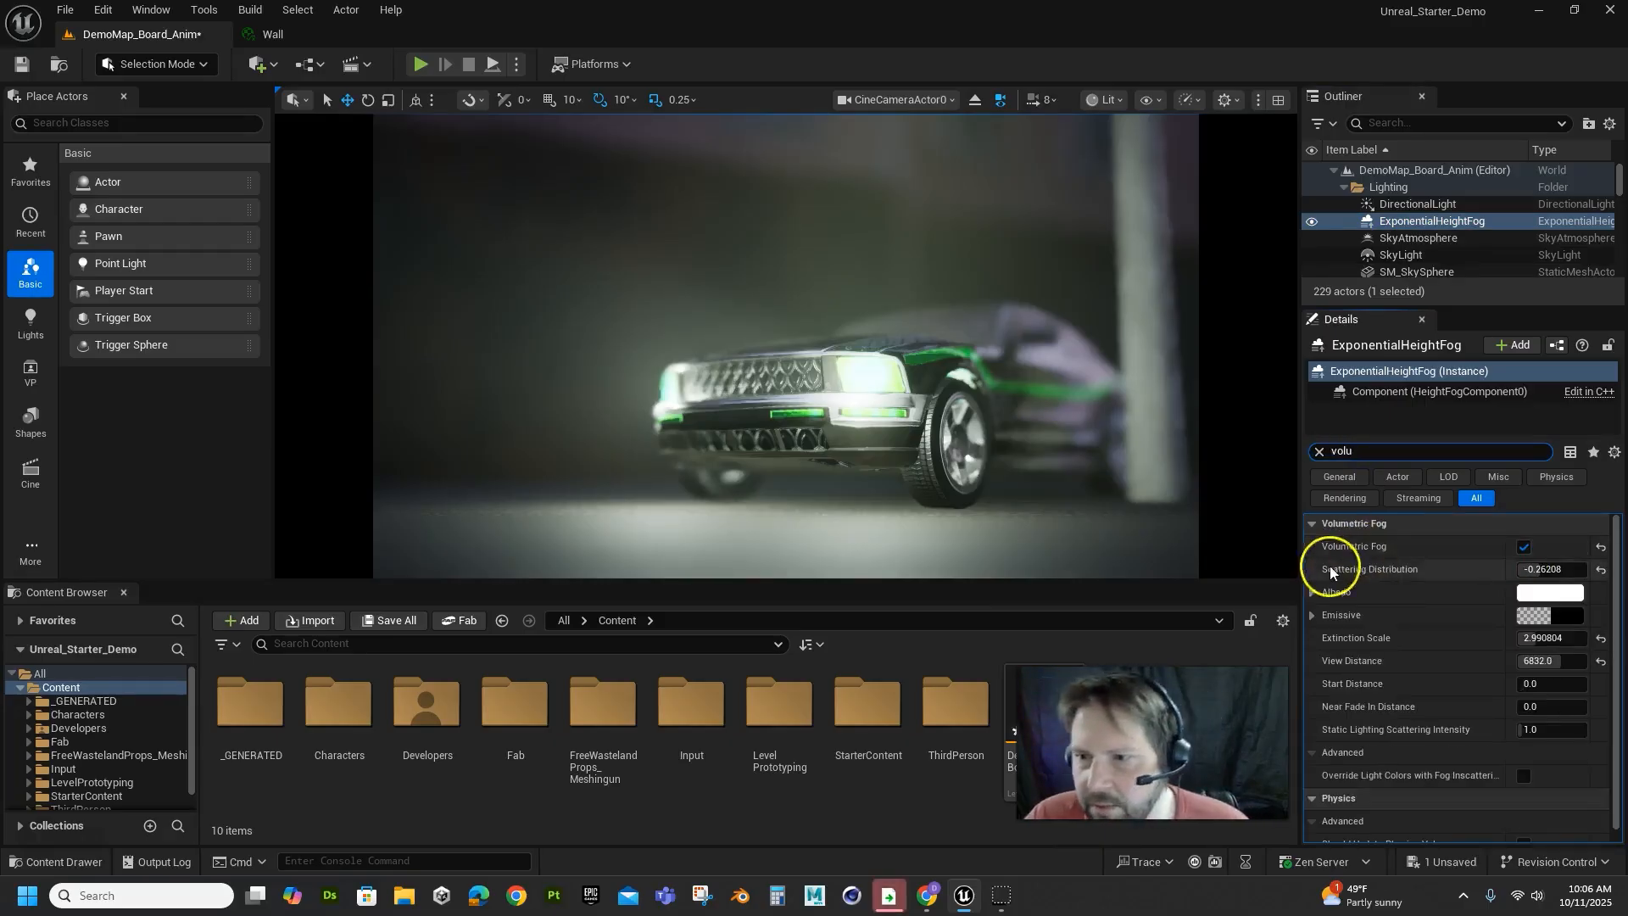
click(1524, 549)
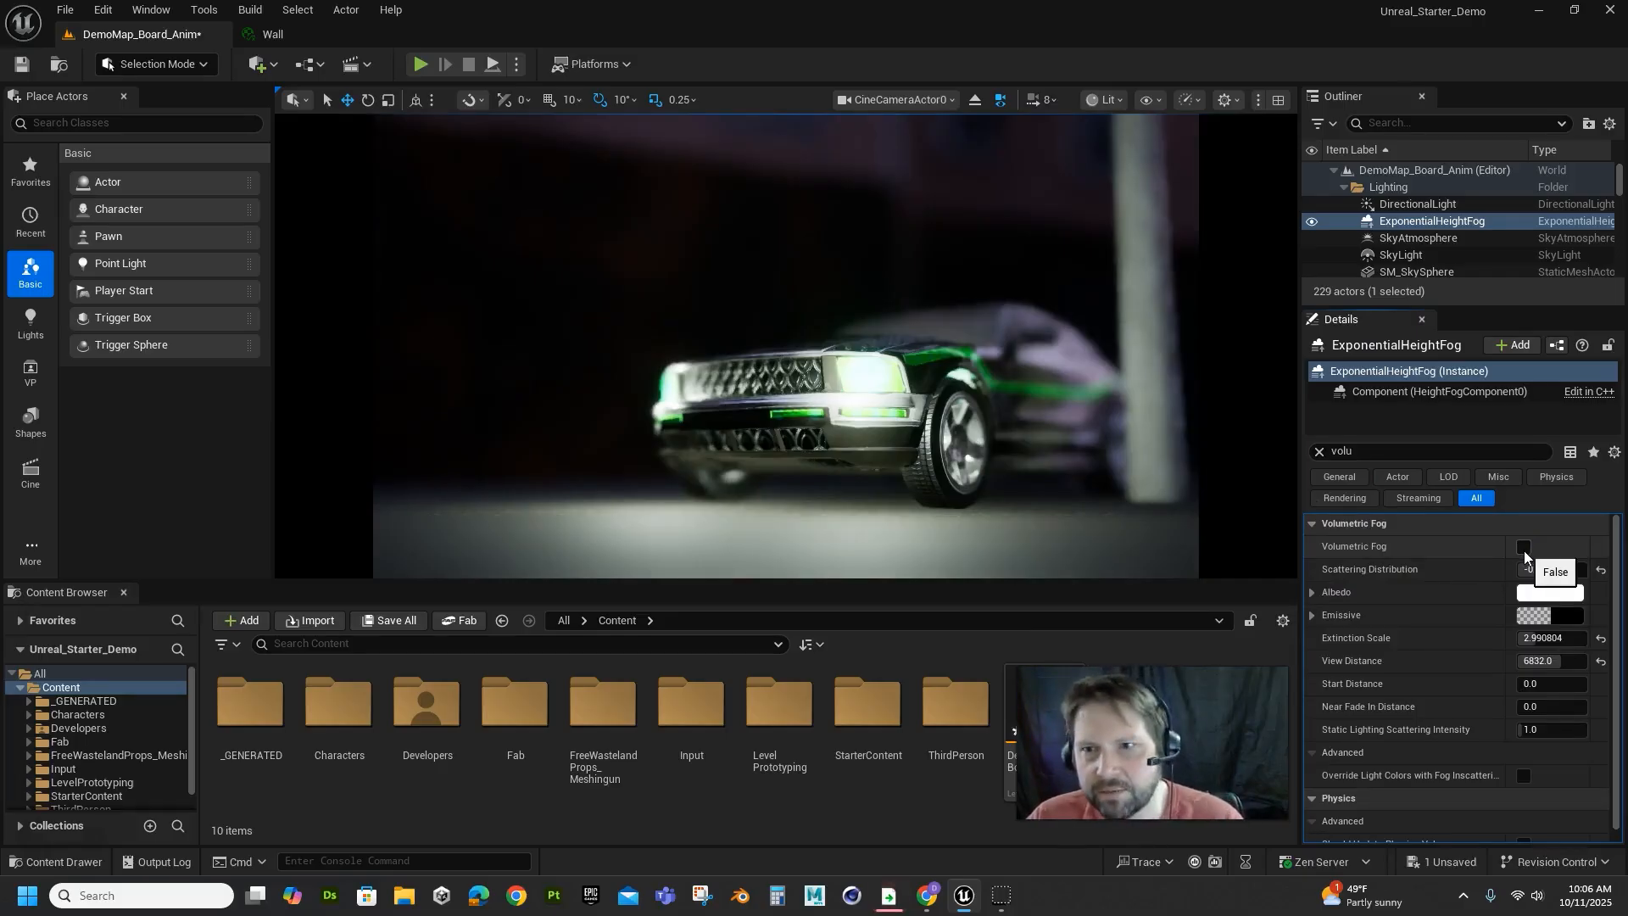
click(1524, 549)
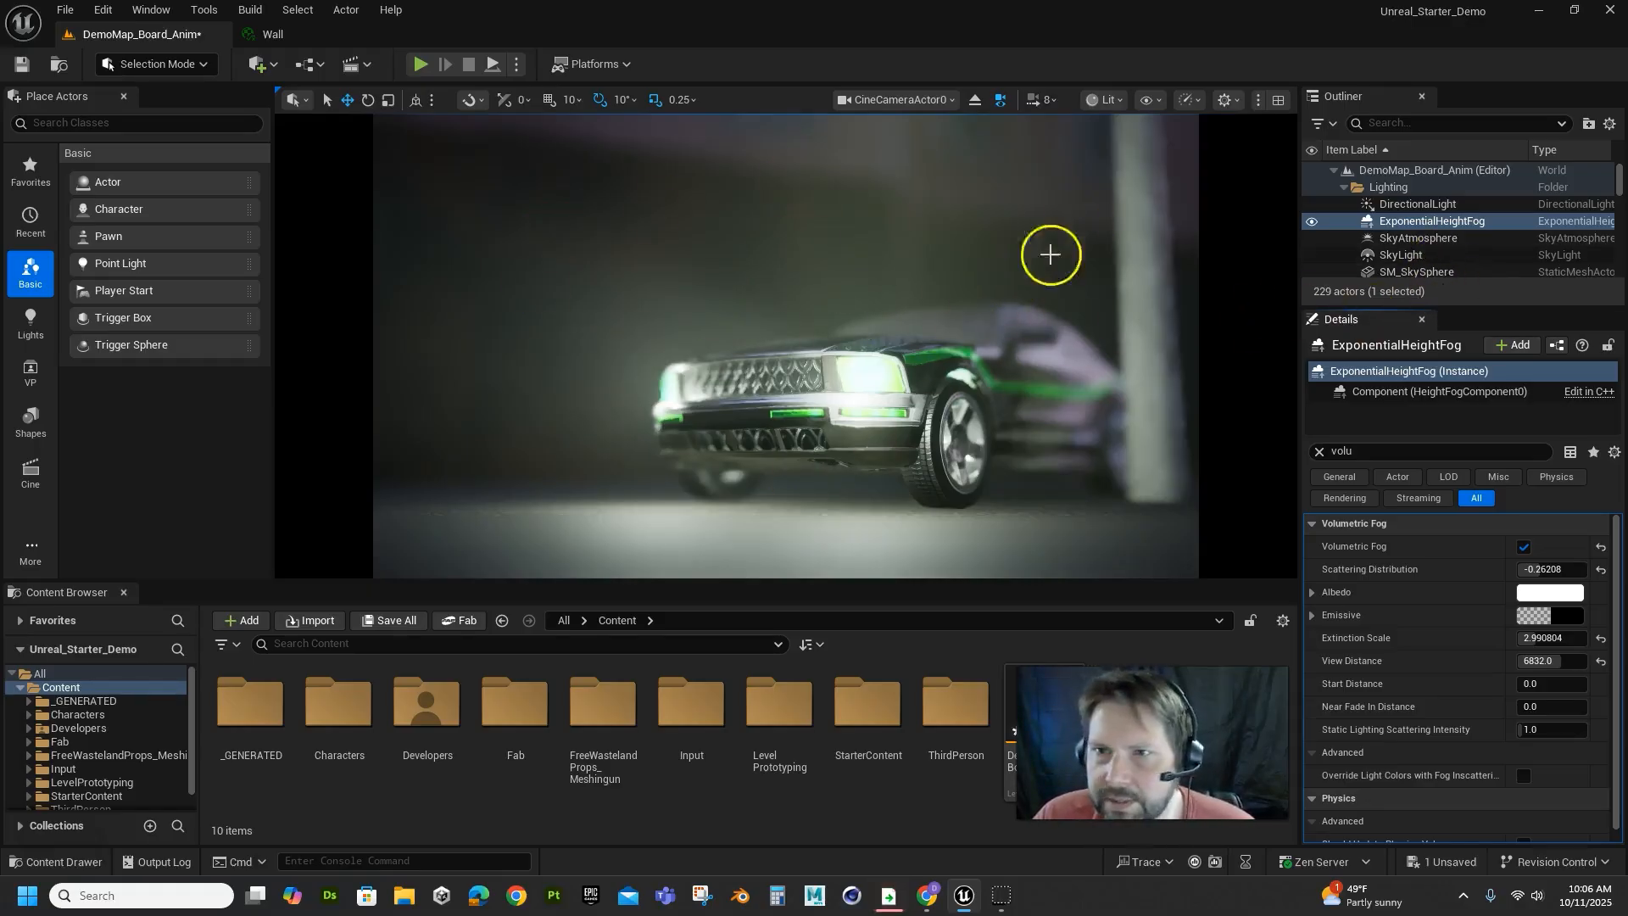
Search the scene actors for "light" and select SpotLight3.
click(1395, 123)
text(li)
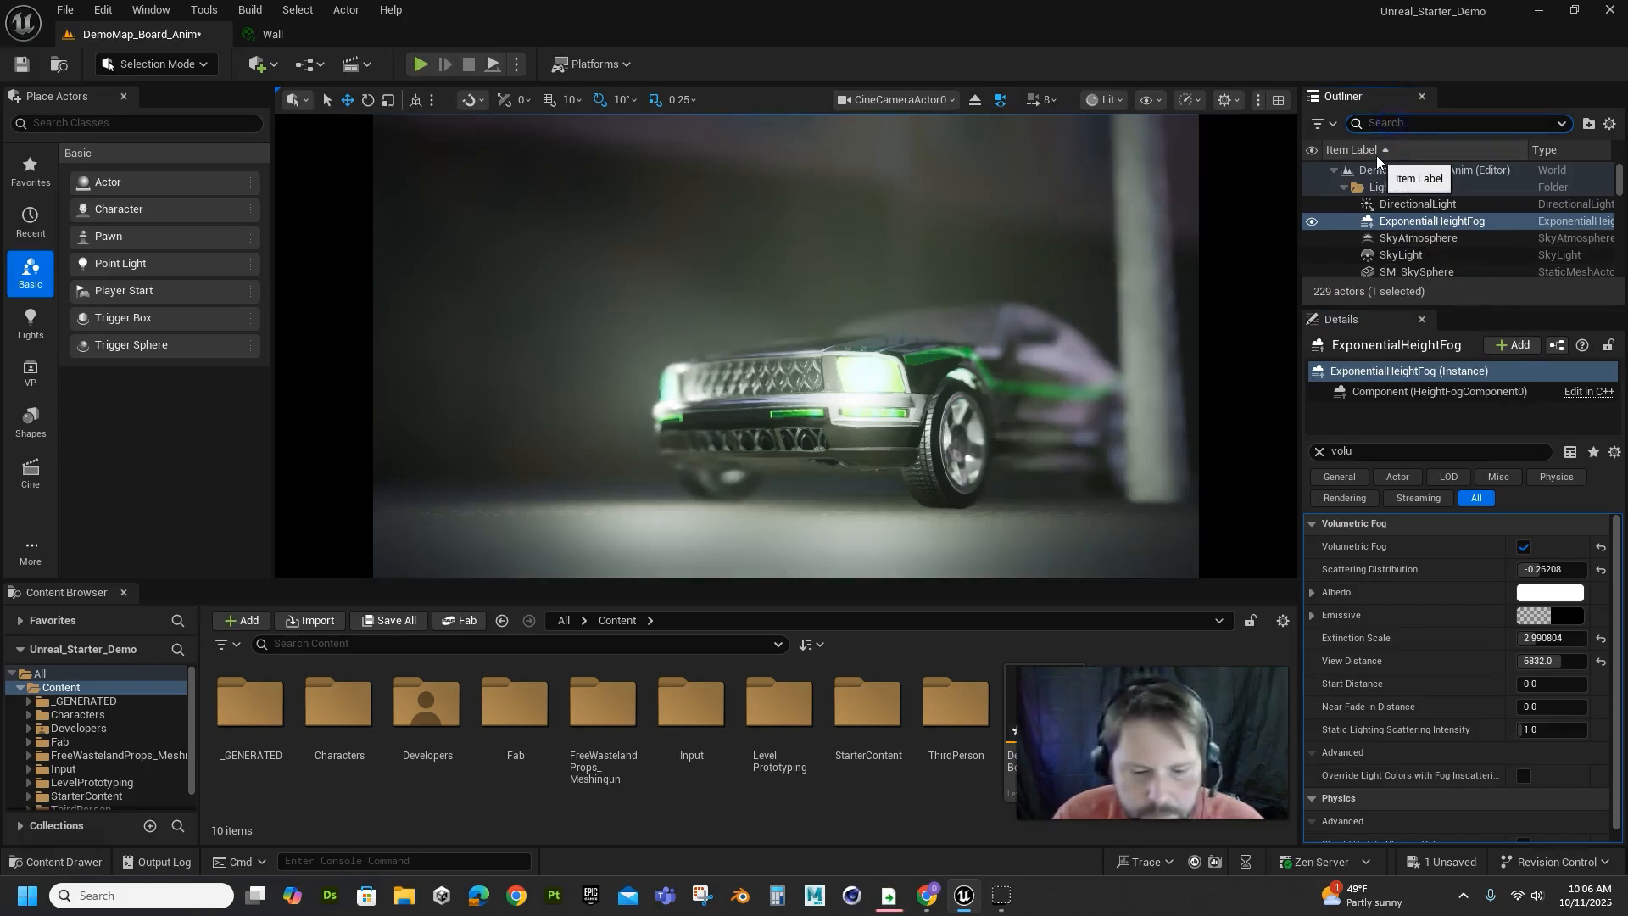
text(ght)
scroll(1398, 240, down, 3)
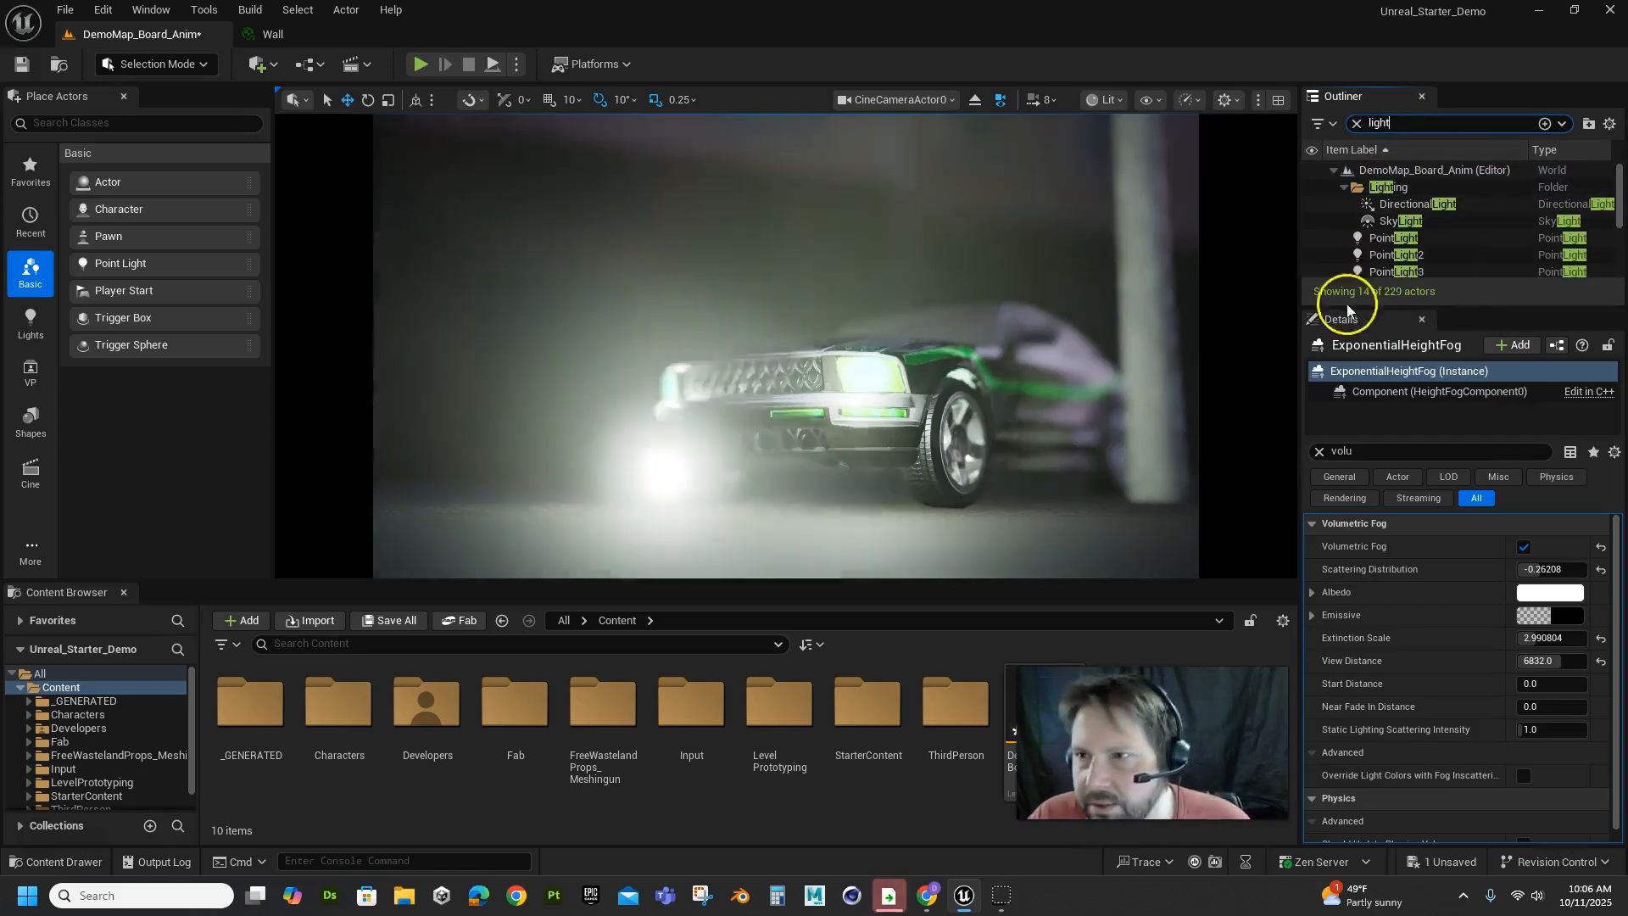
scroll(1398, 240, down, 3)
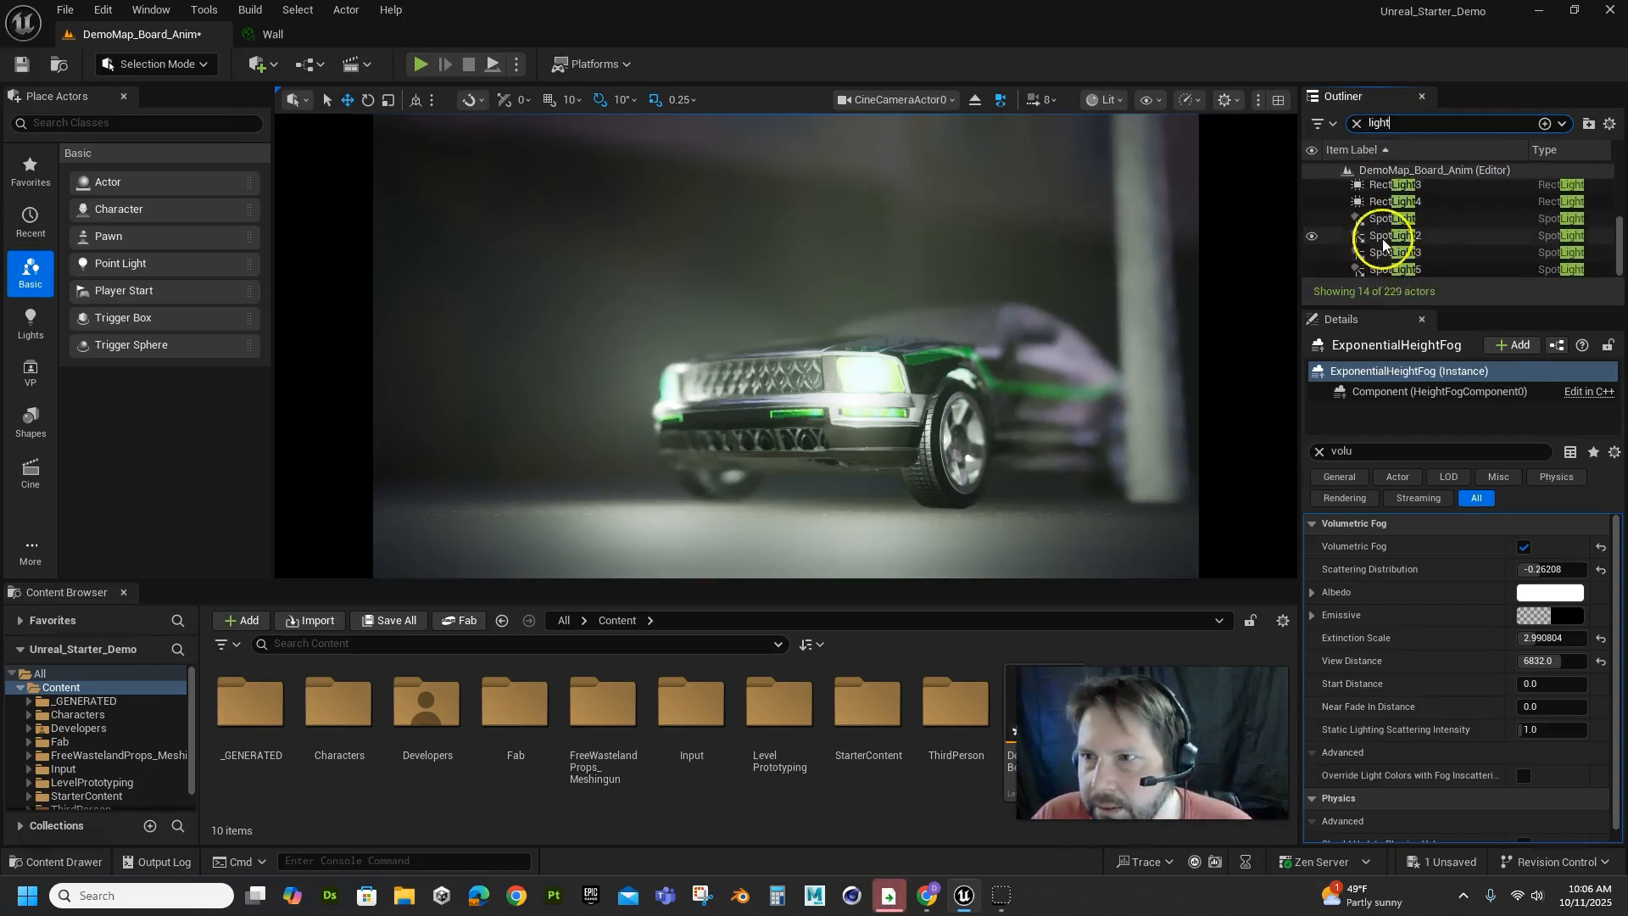
click(1387, 254)
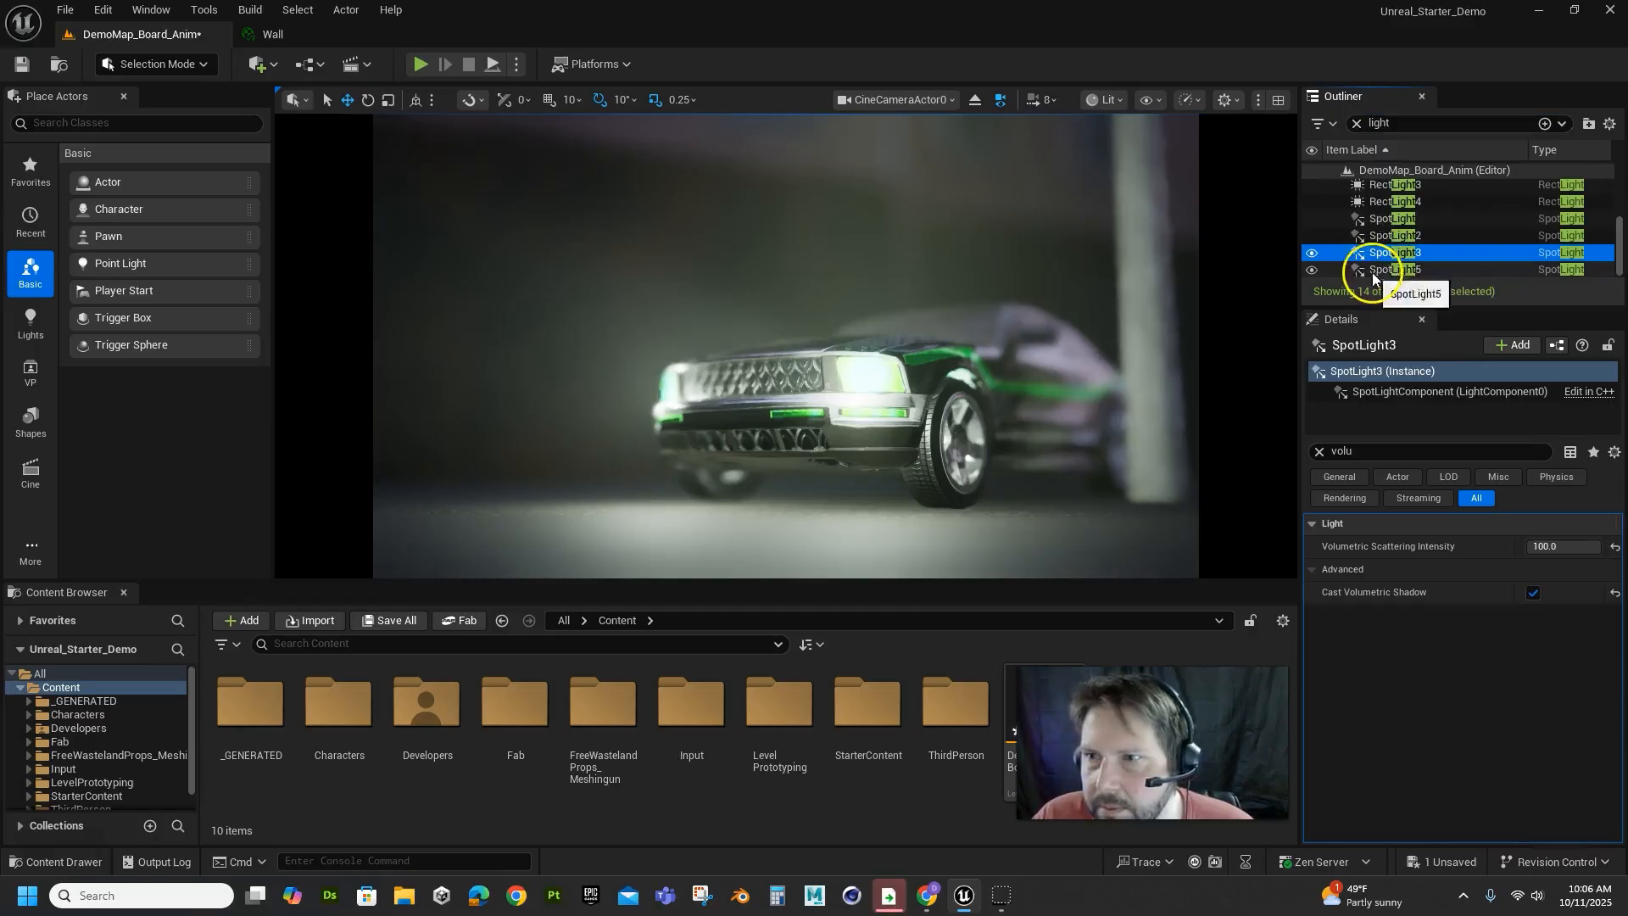
Temporarily show the editor icons and guides to see SpotLight3's cone over the car, and hide them again.
key(g)
key(g)
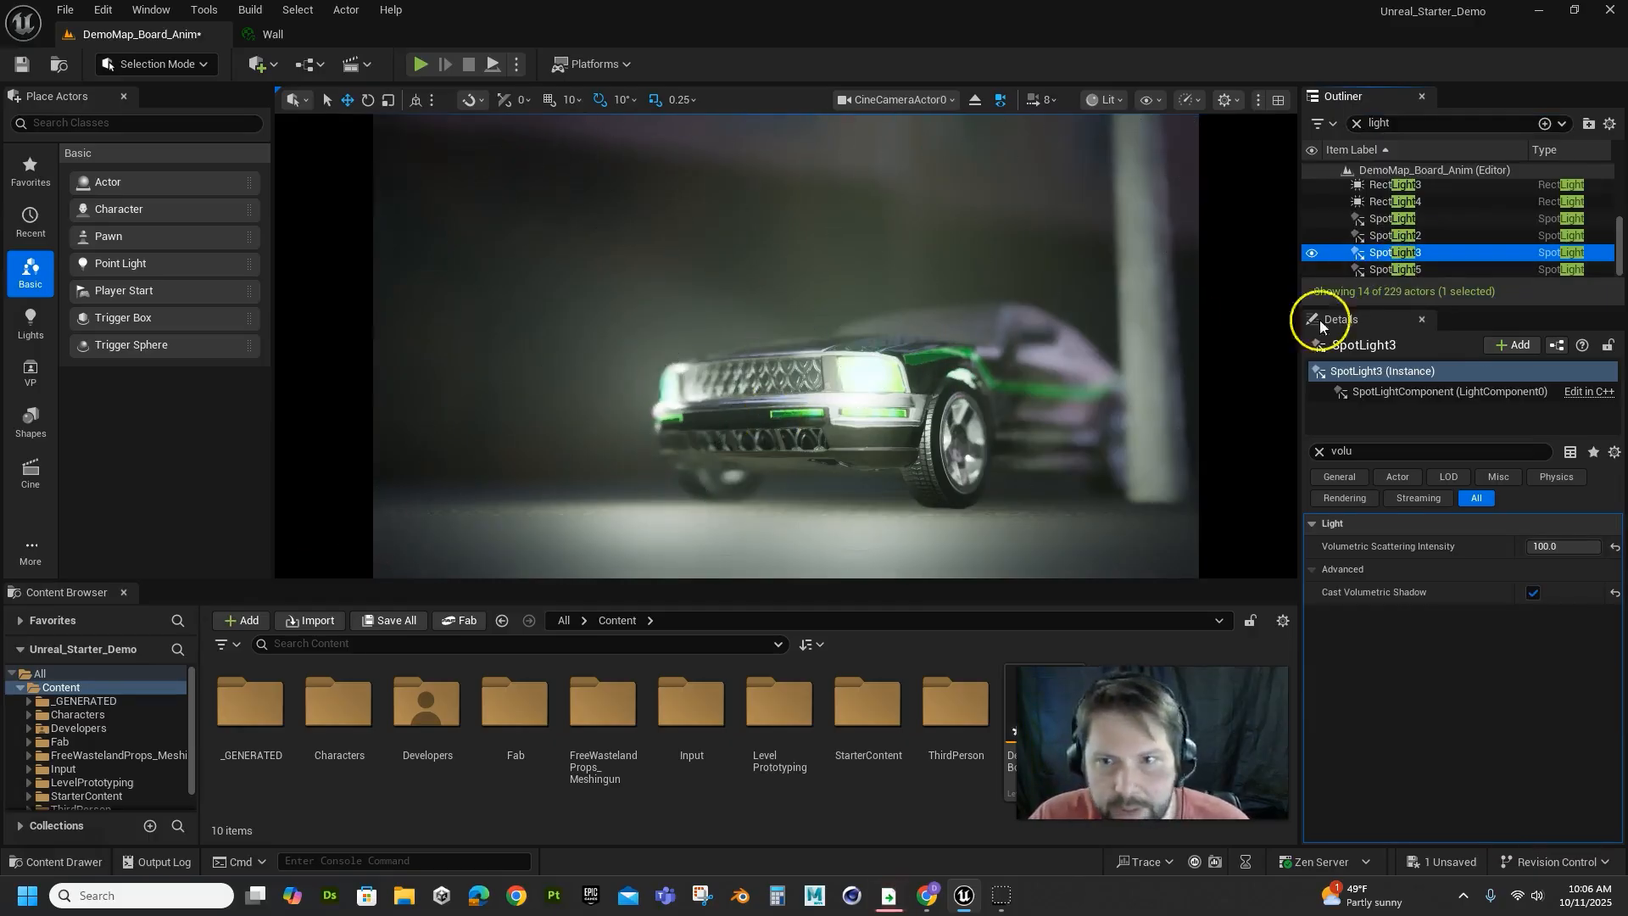
click(1408, 263)
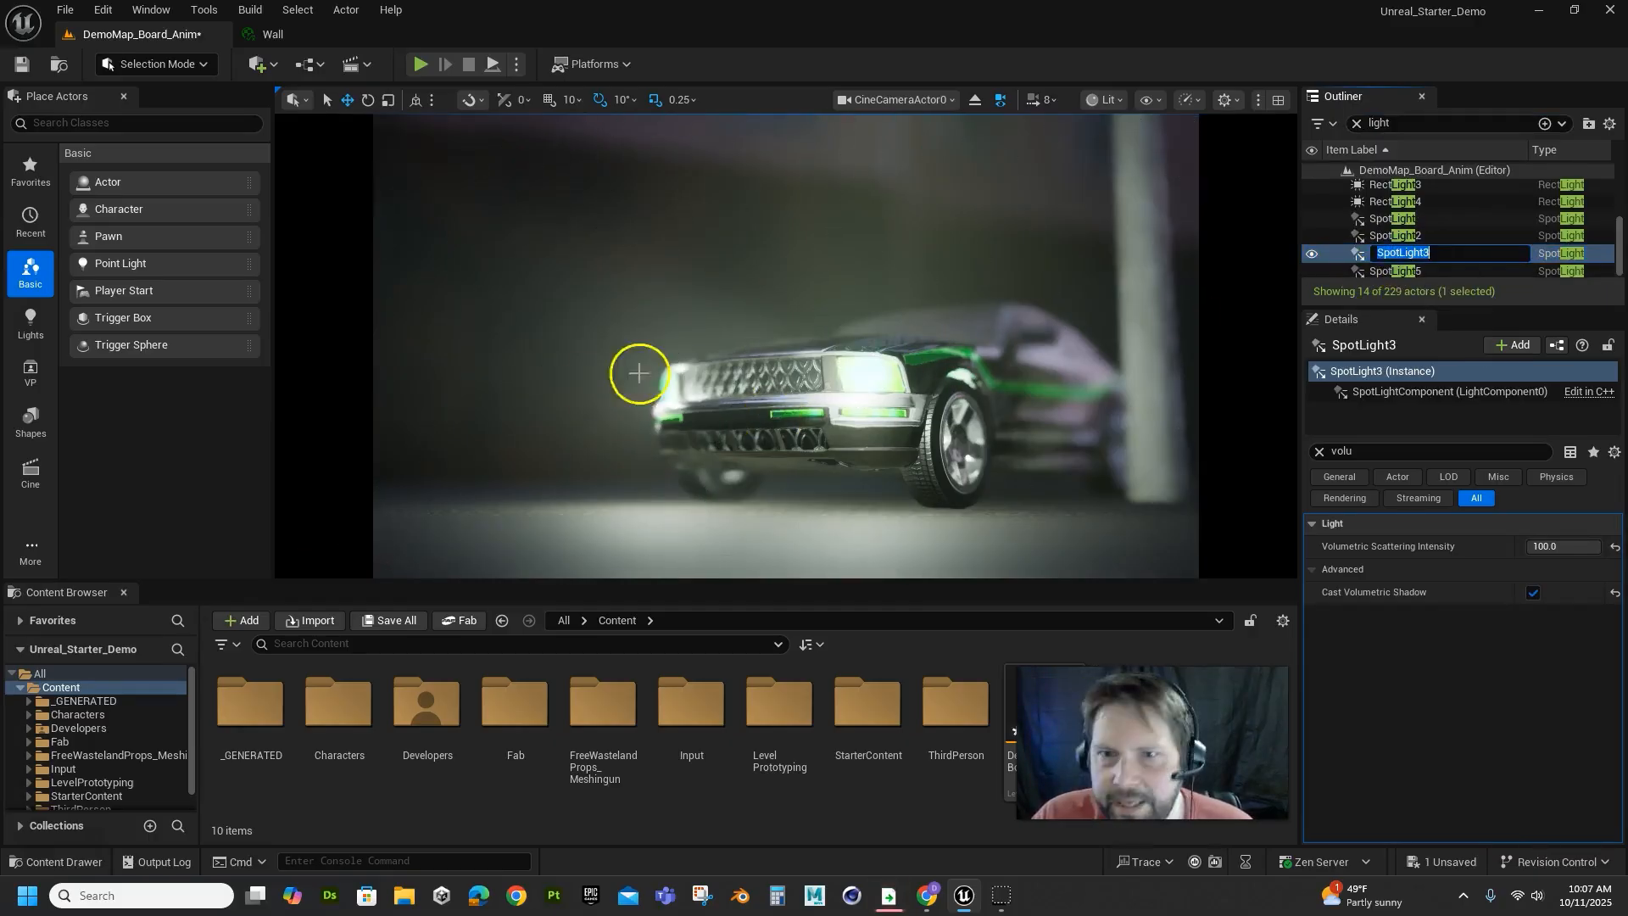
text(g)
key(Escape)
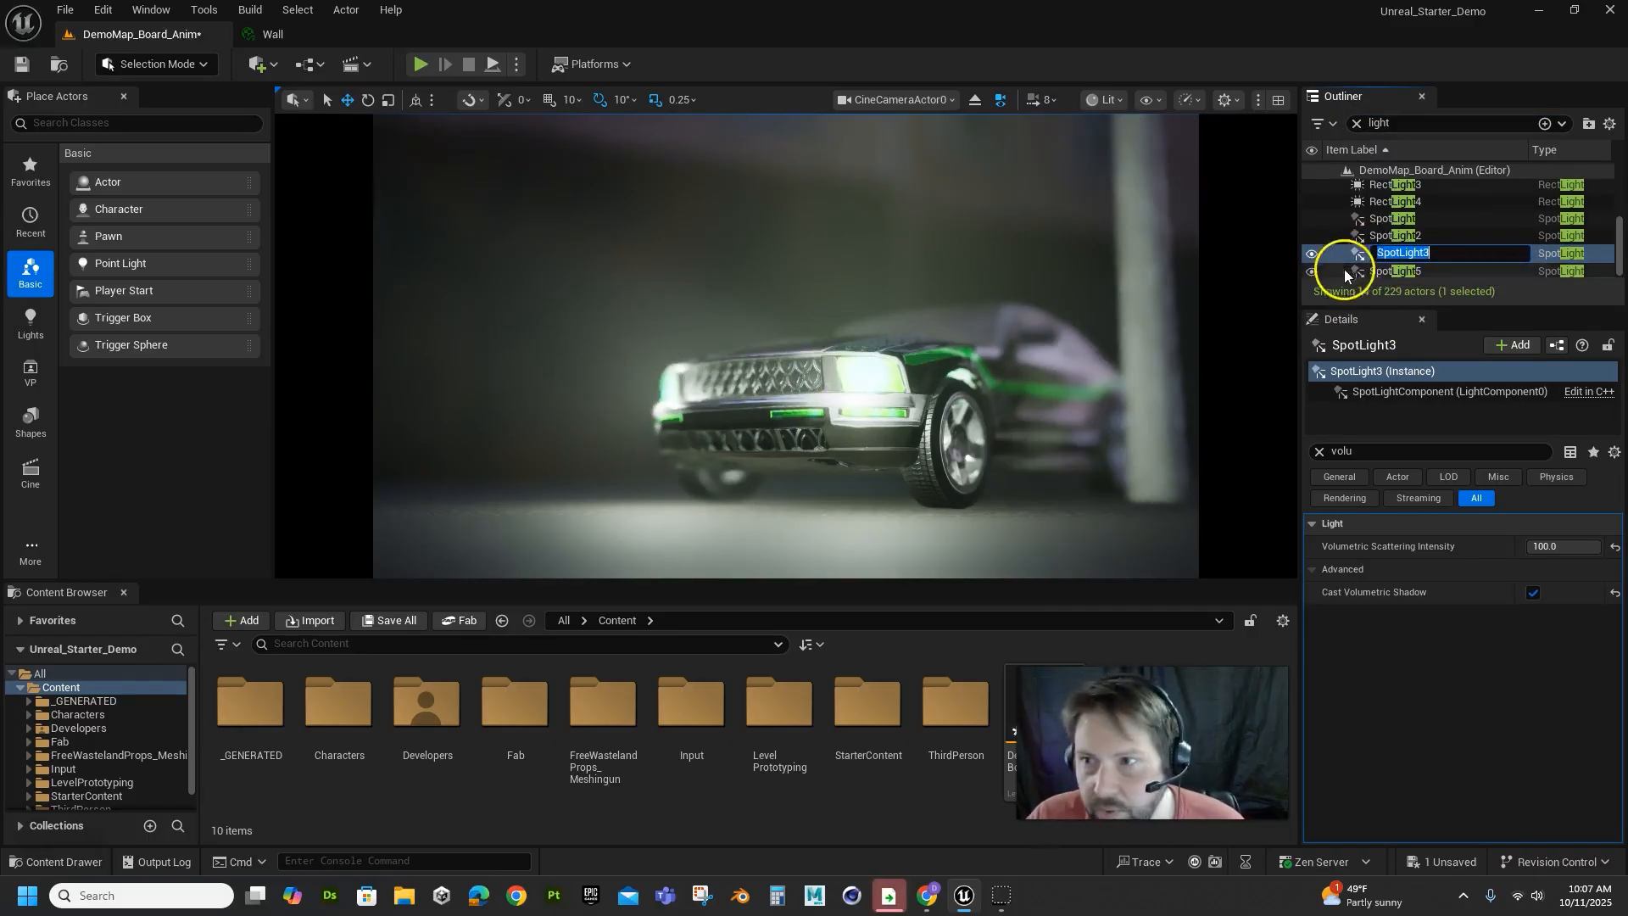
key(g)
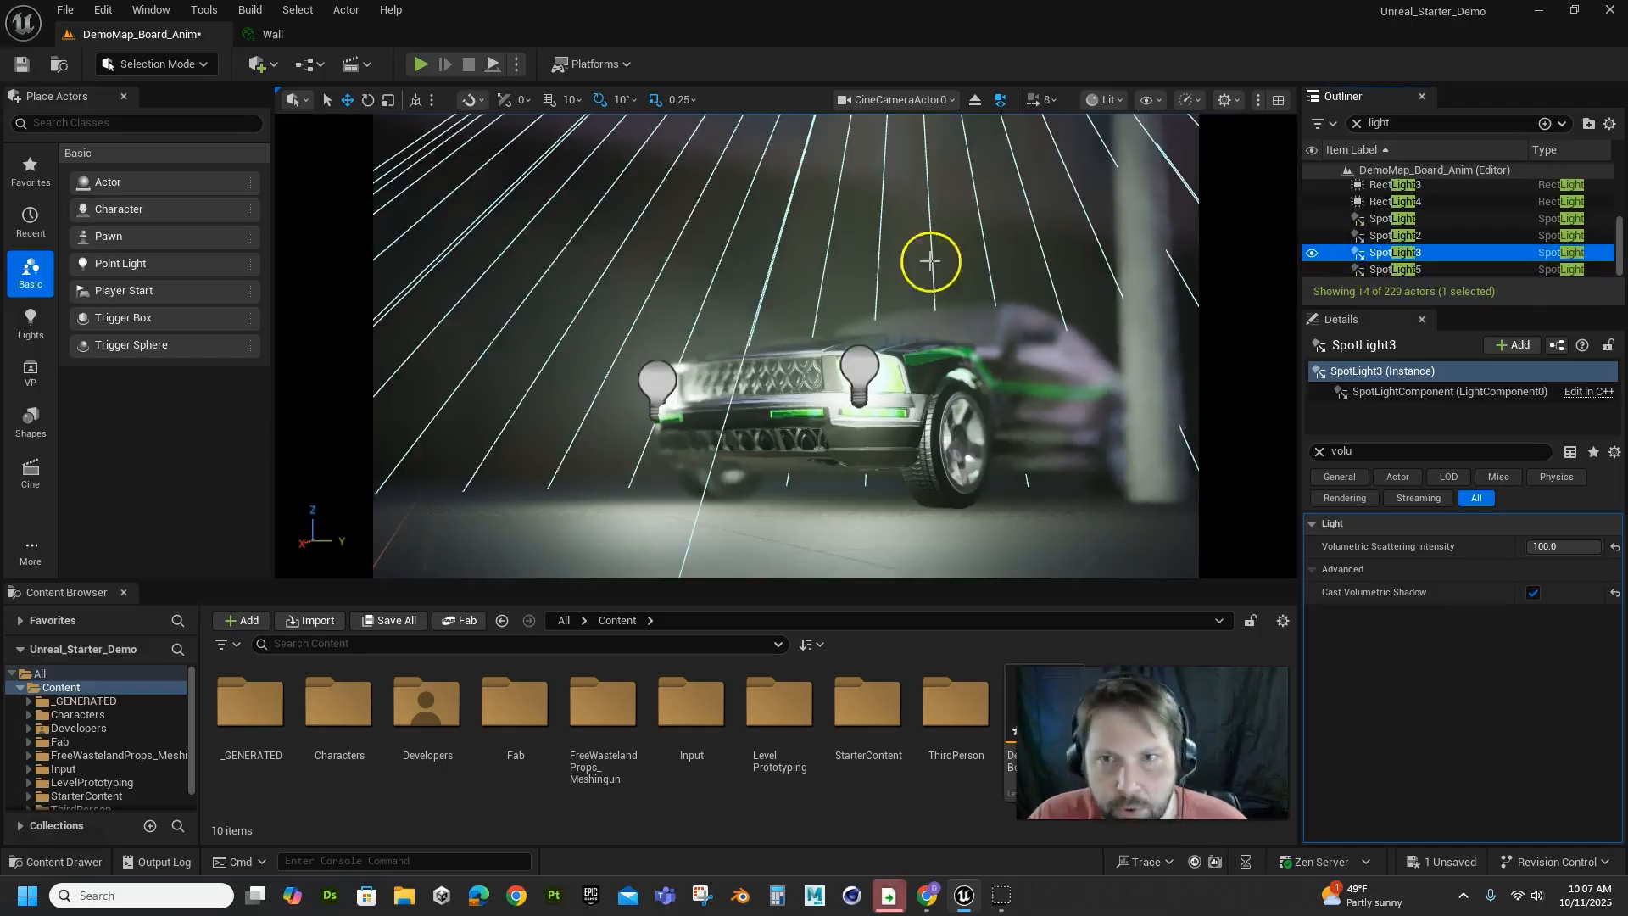
key(g)
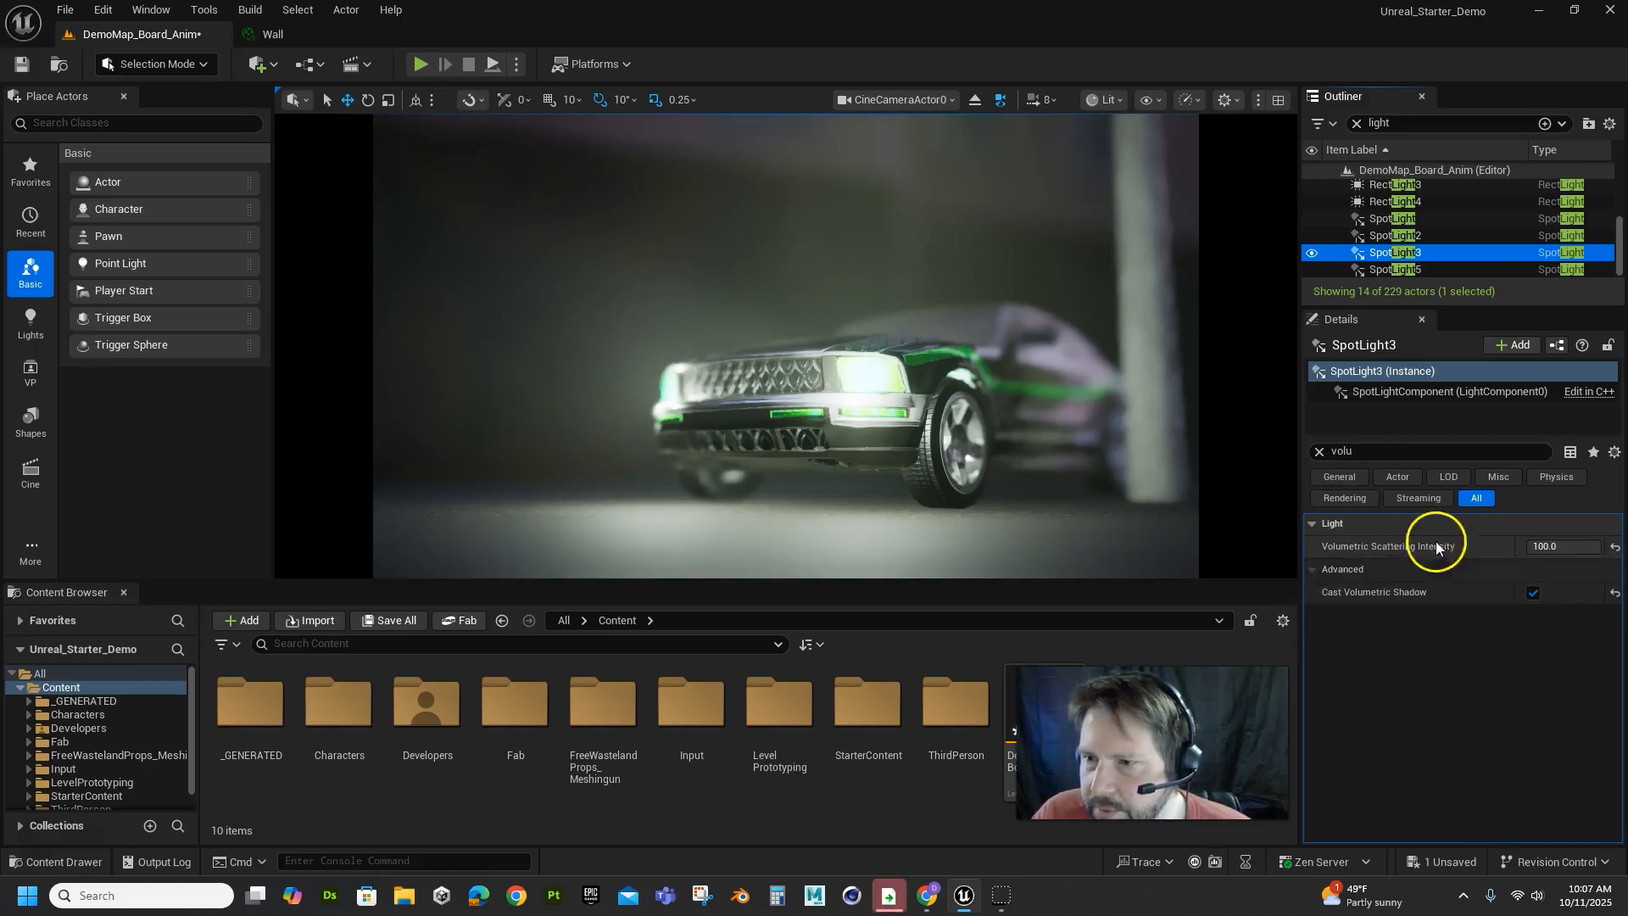
Try a Volumetric Scattering Intensity of 4 on SpotLight3, clear the property filter, and set the intensity to 200.
mouse_move(1557, 556)
mouse_down()
mouse_move(520, 575)
mouse_move(1077, 614)
mouse_move(1599, 625)
mouse_move(1565, 548)
mouse_up()
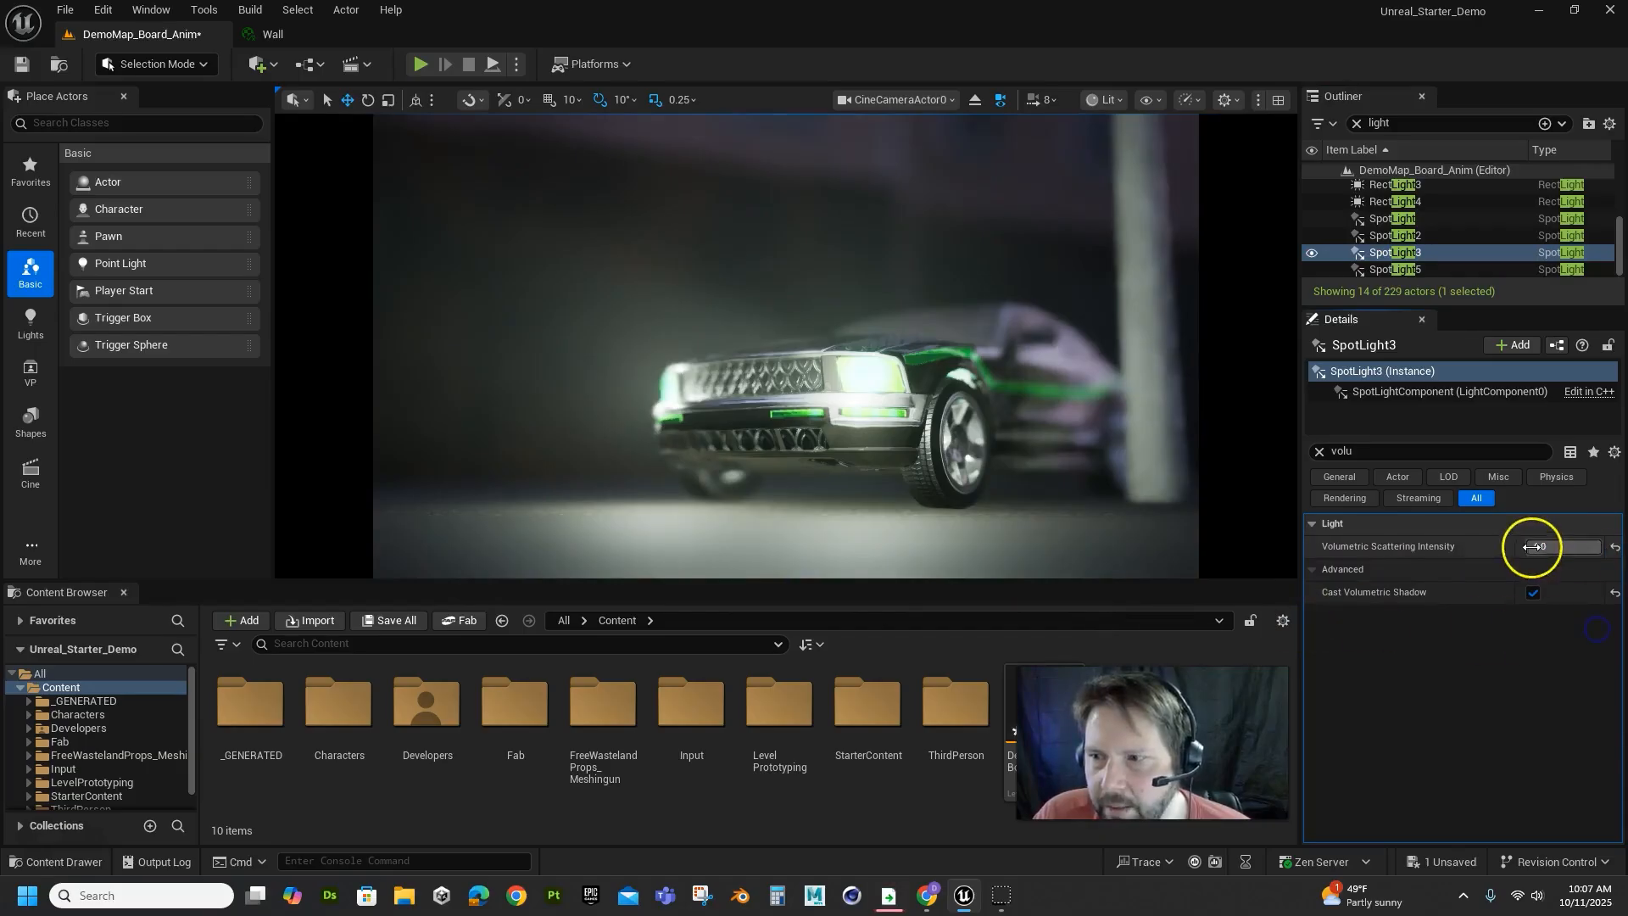
click(1320, 451)
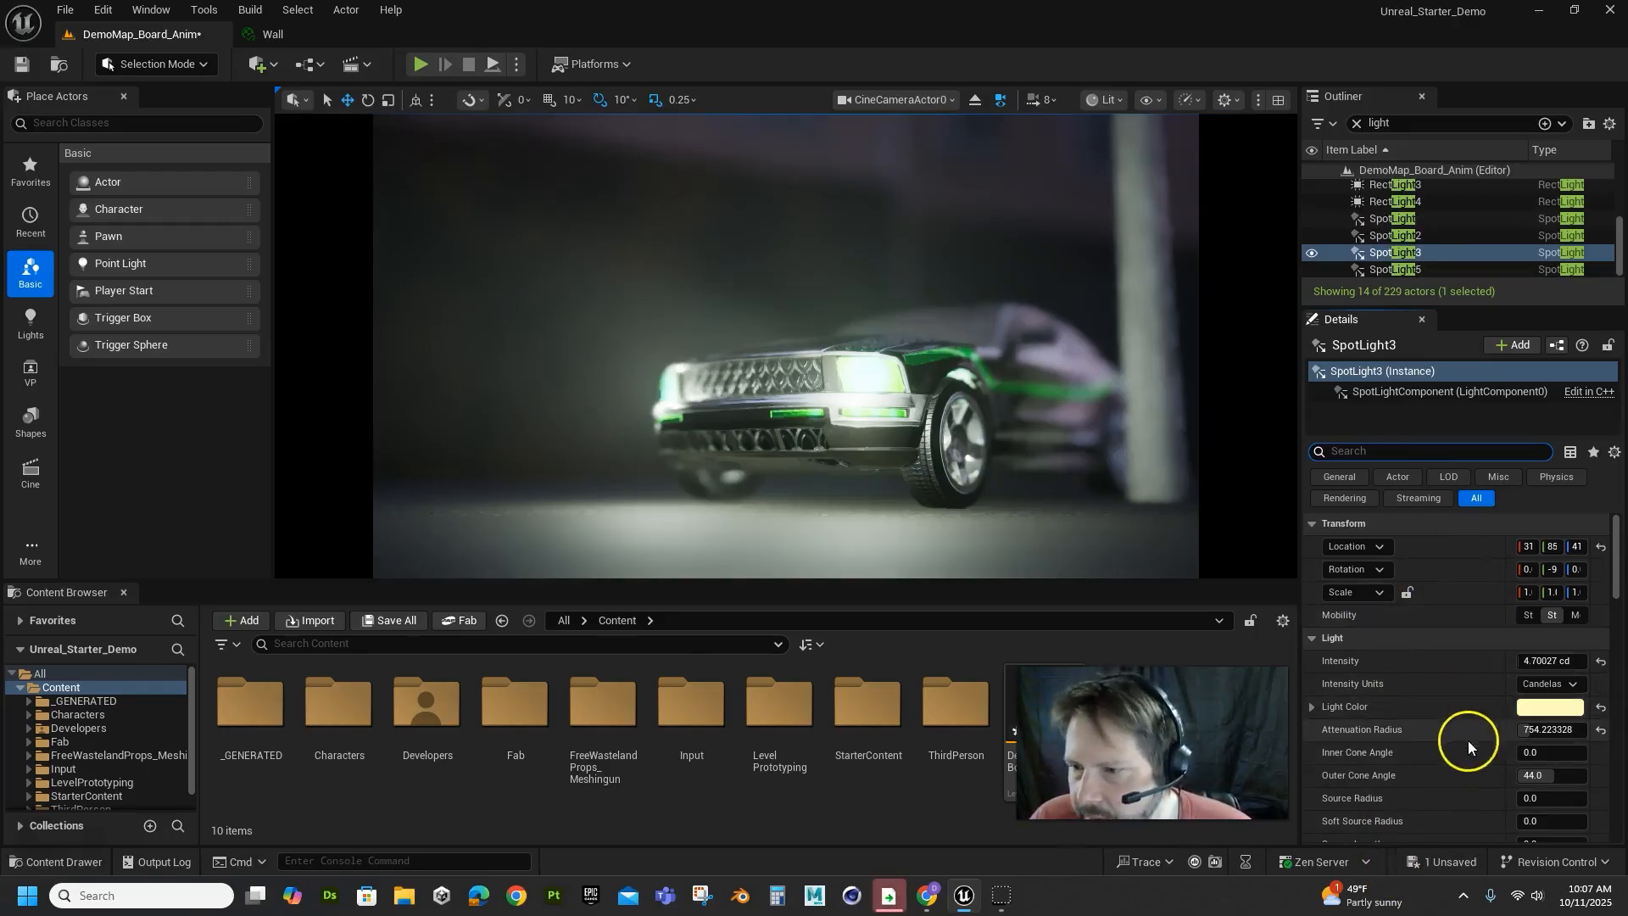
scroll(1407, 792, down, 3)
scroll(1408, 792, down, 4)
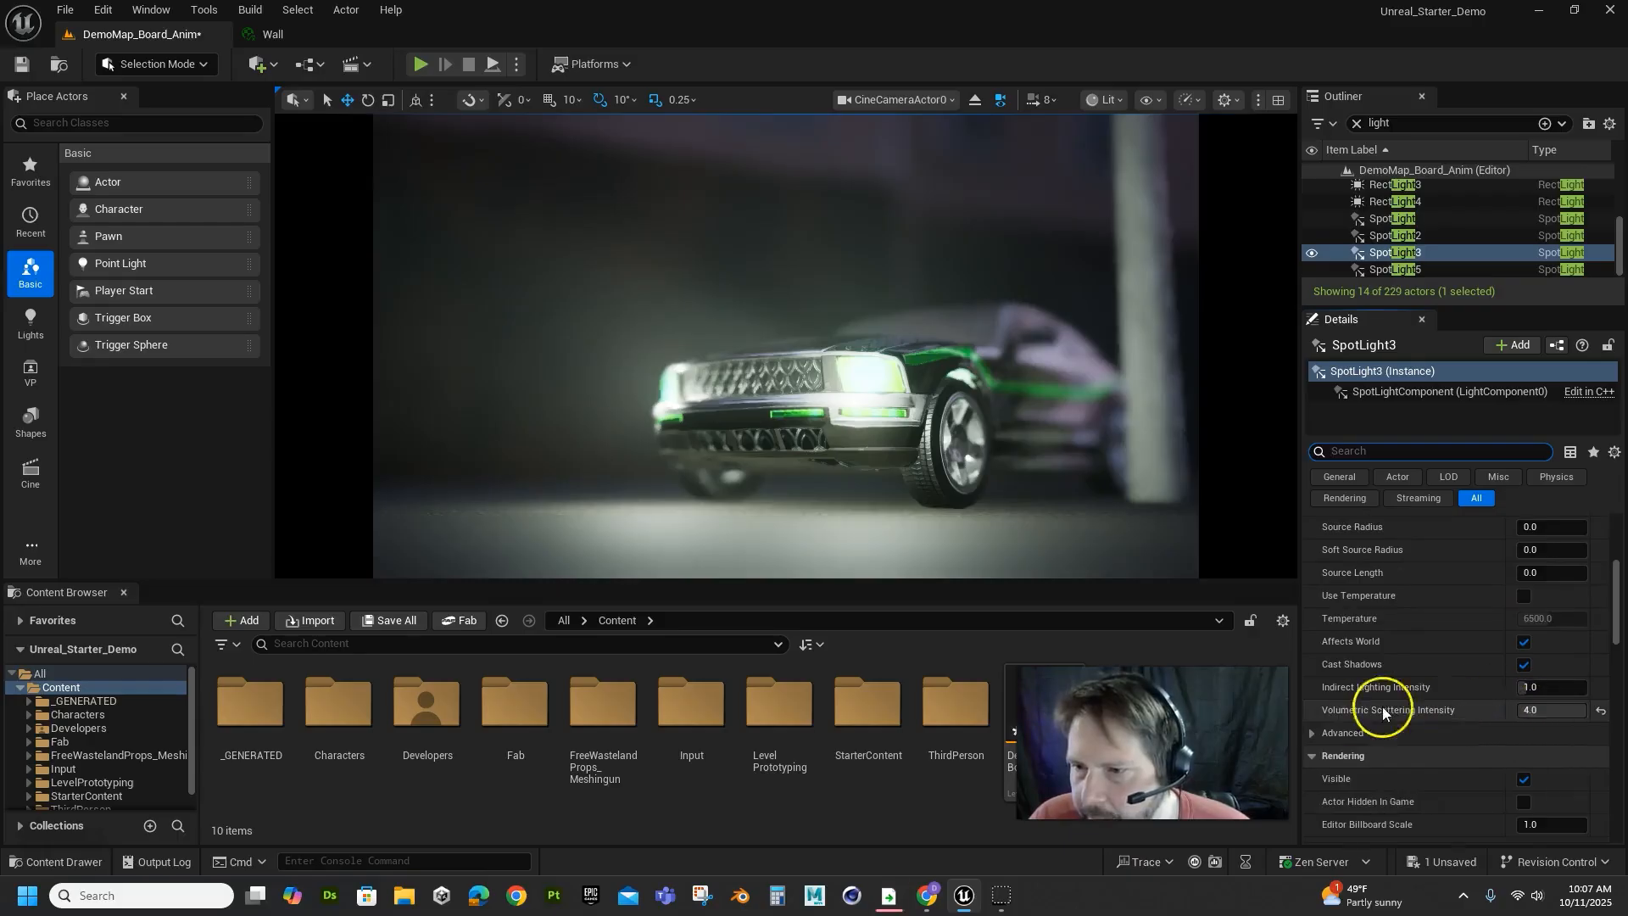
click(1554, 710)
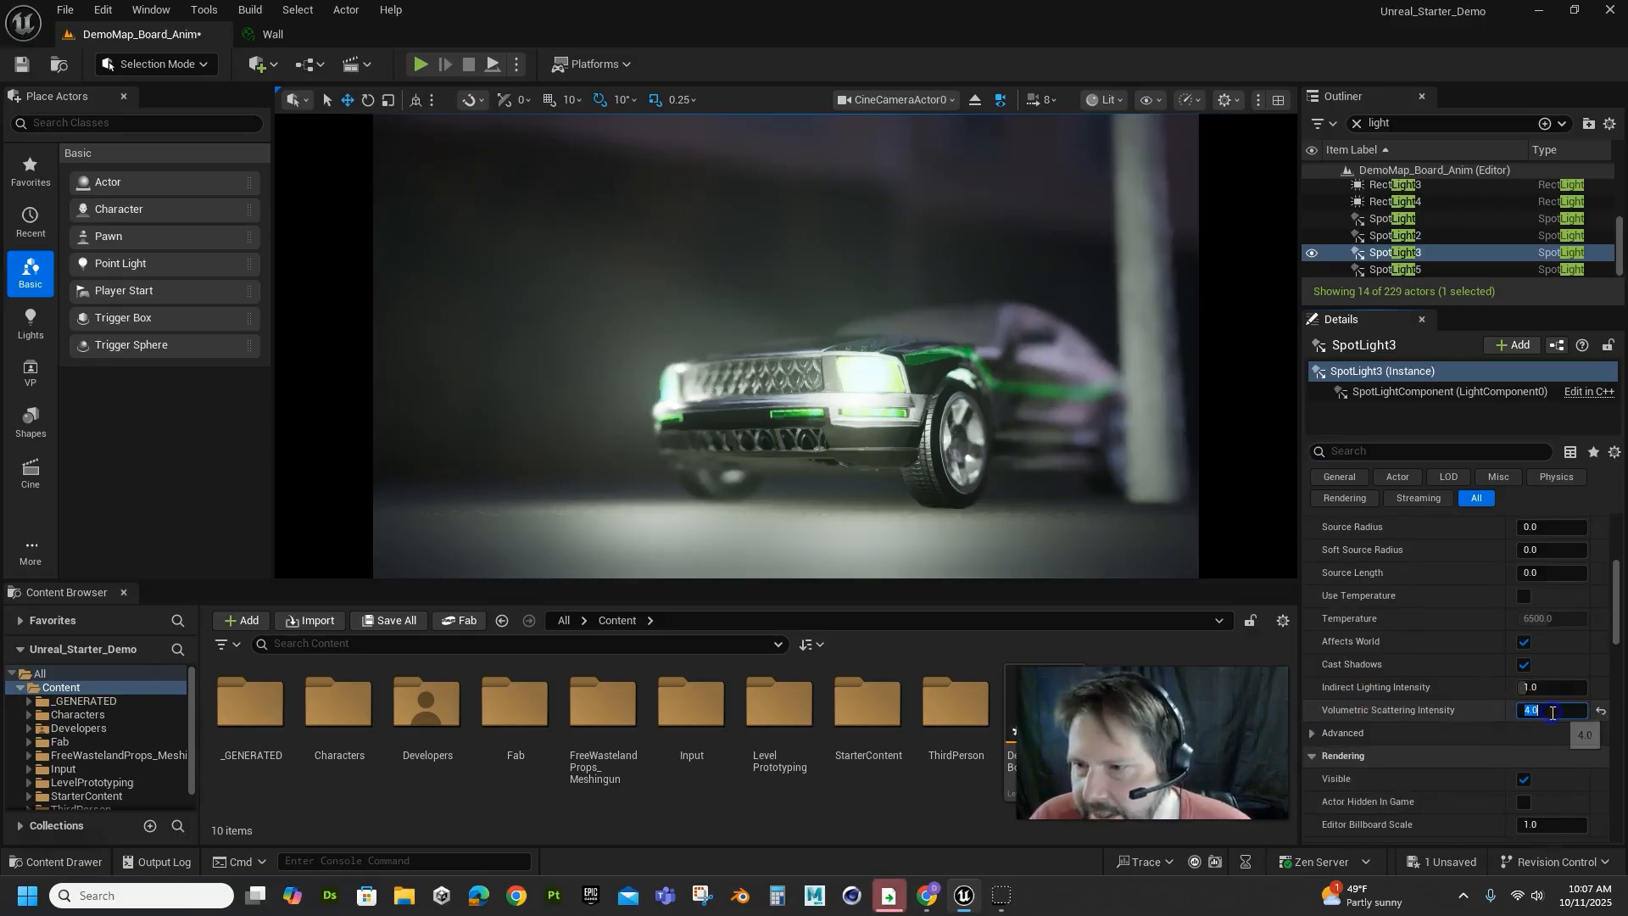
text(200)
key(Return)
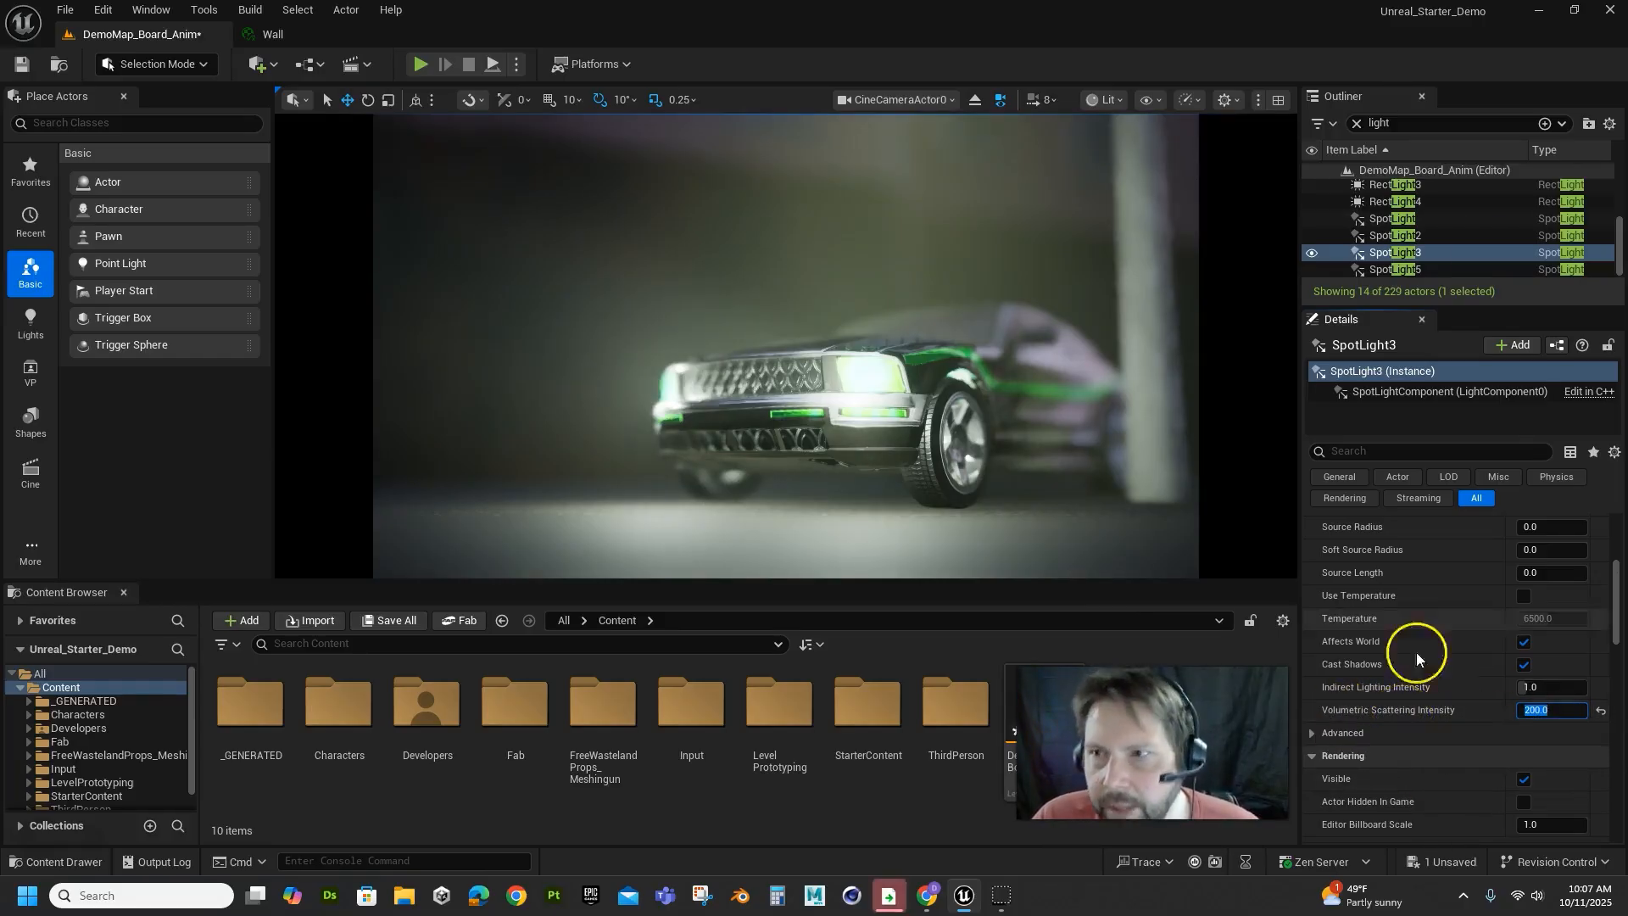
Clear the actor search and select the ExponentialHeightFog in the Lighting folder.
scroll(1478, 231, up, 5)
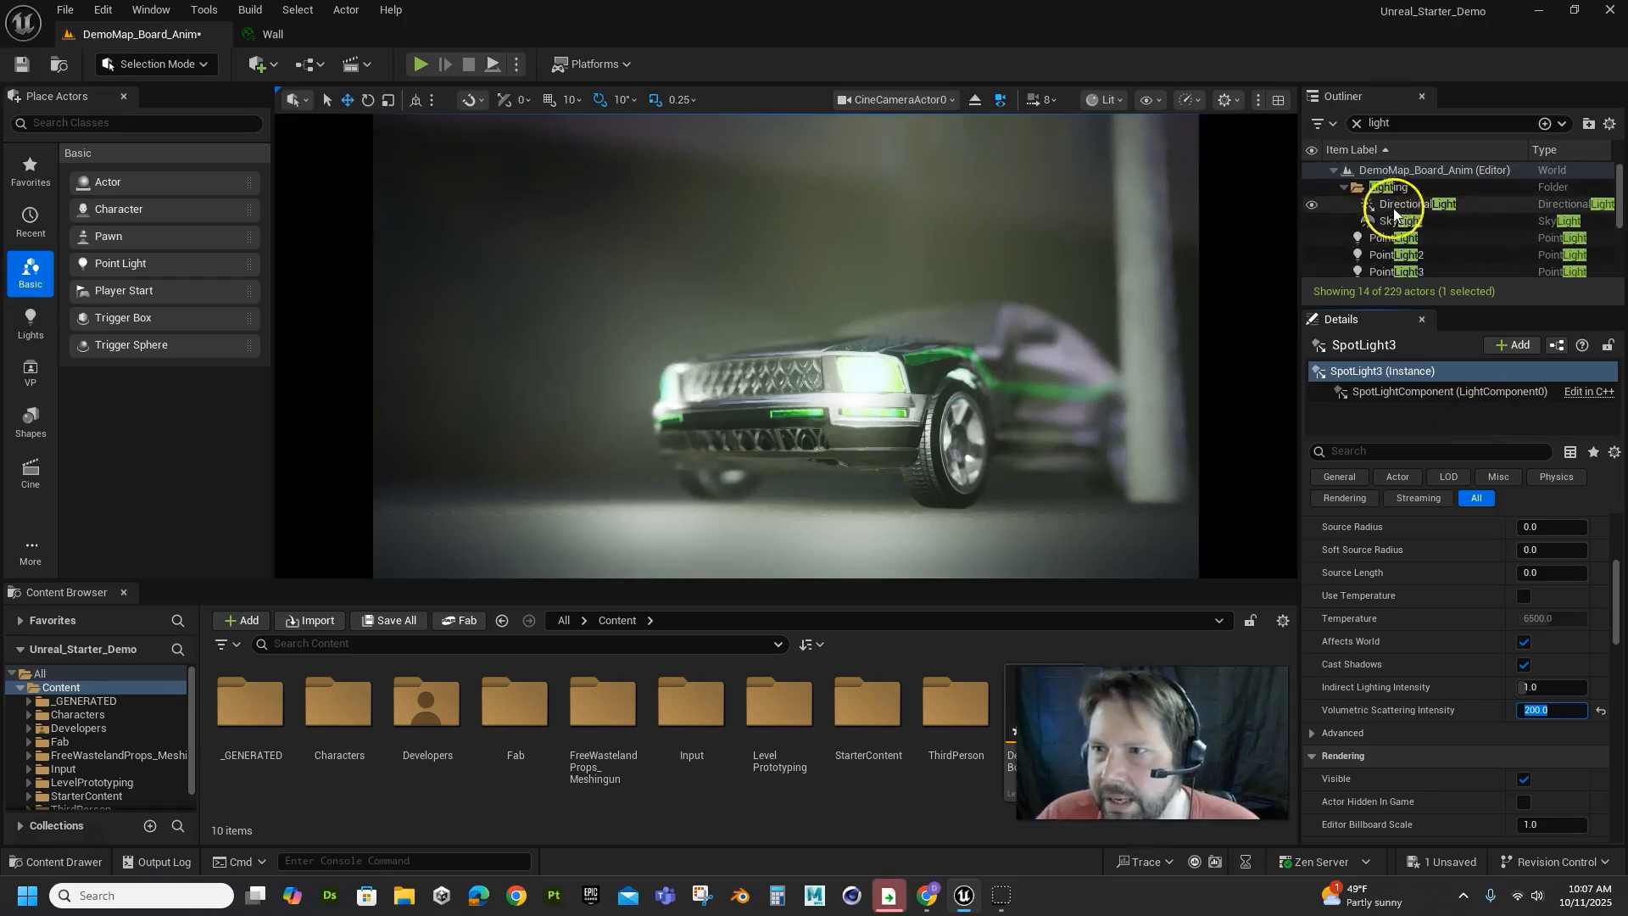
click(1355, 124)
scroll(1391, 229, up, 2)
scroll(1402, 252, up, 5)
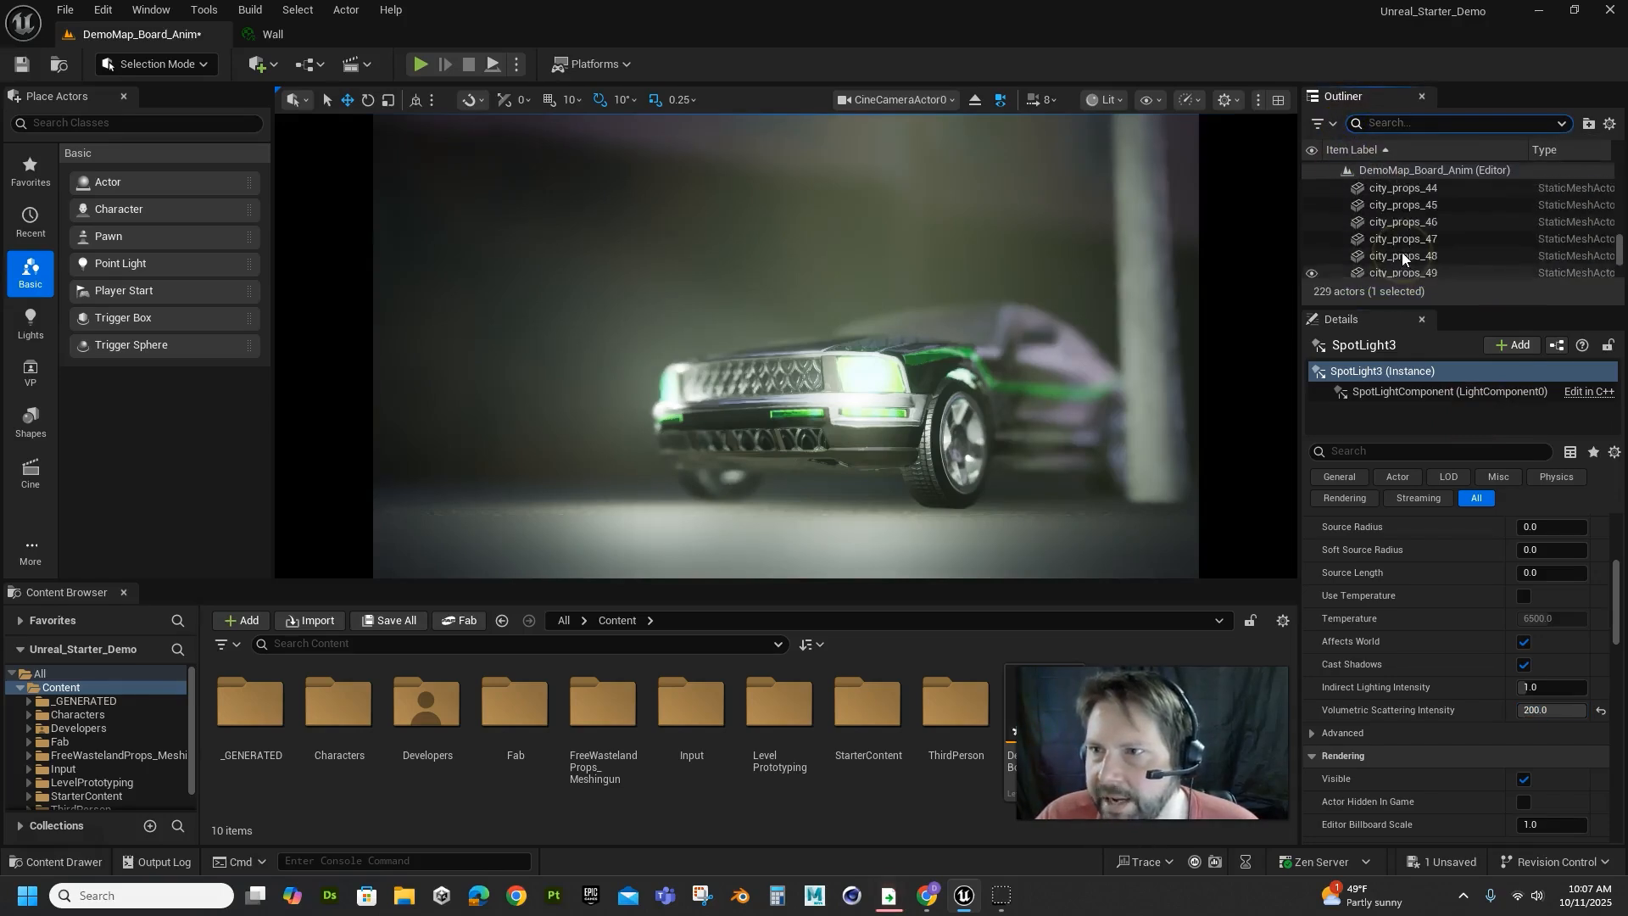
drag(1599, 243, 1617, 112)
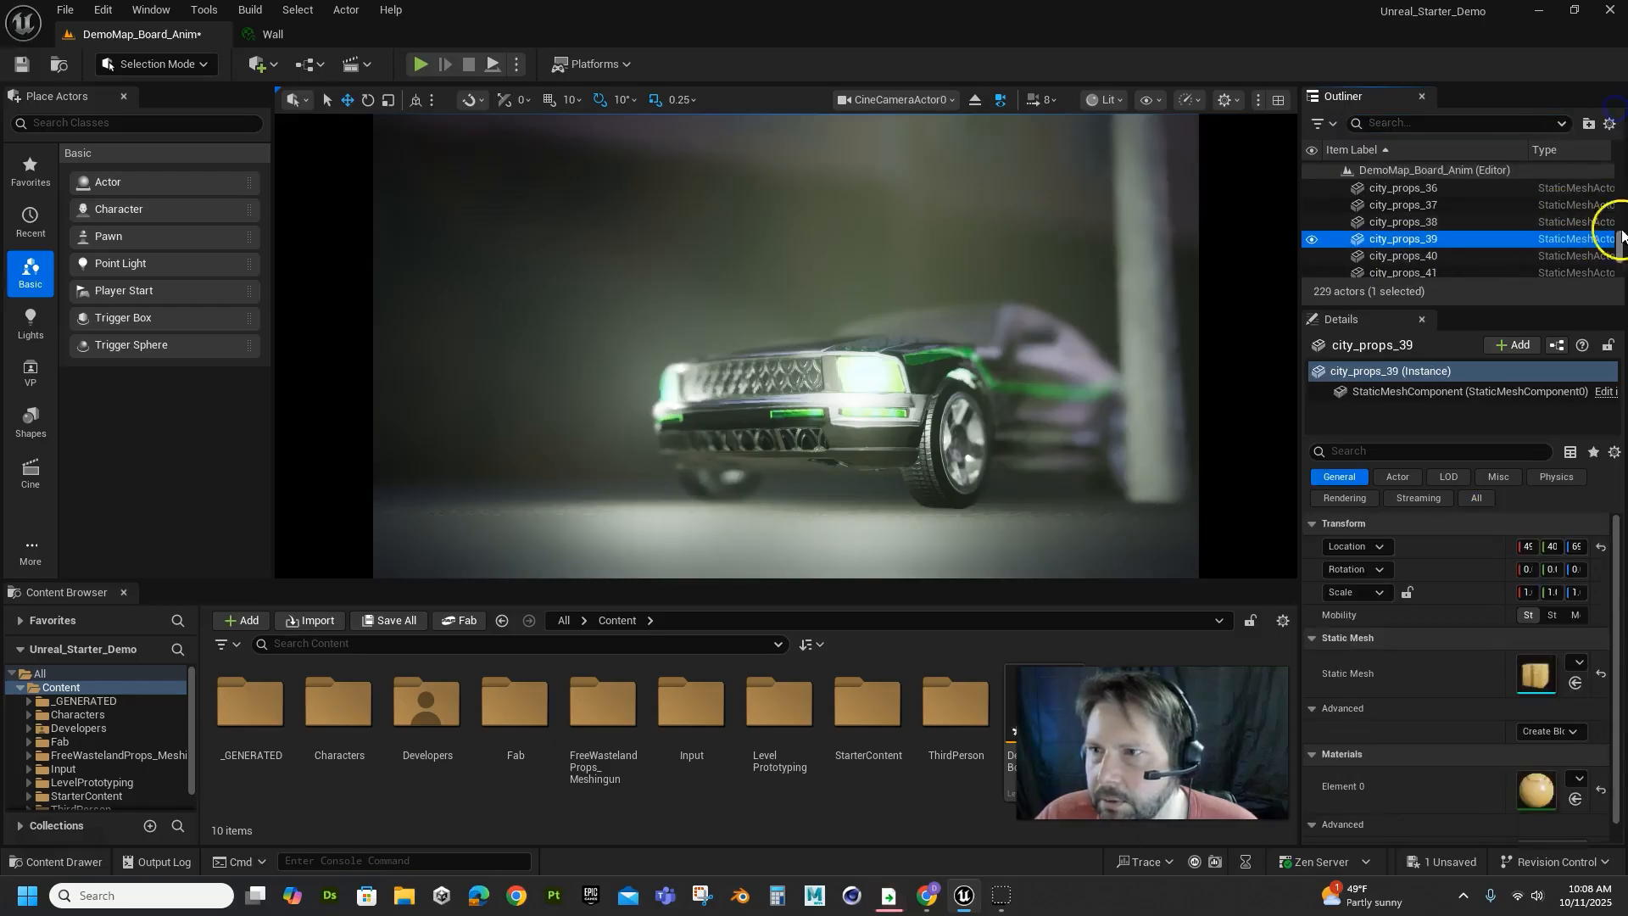
drag(1620, 244, 1613, 90)
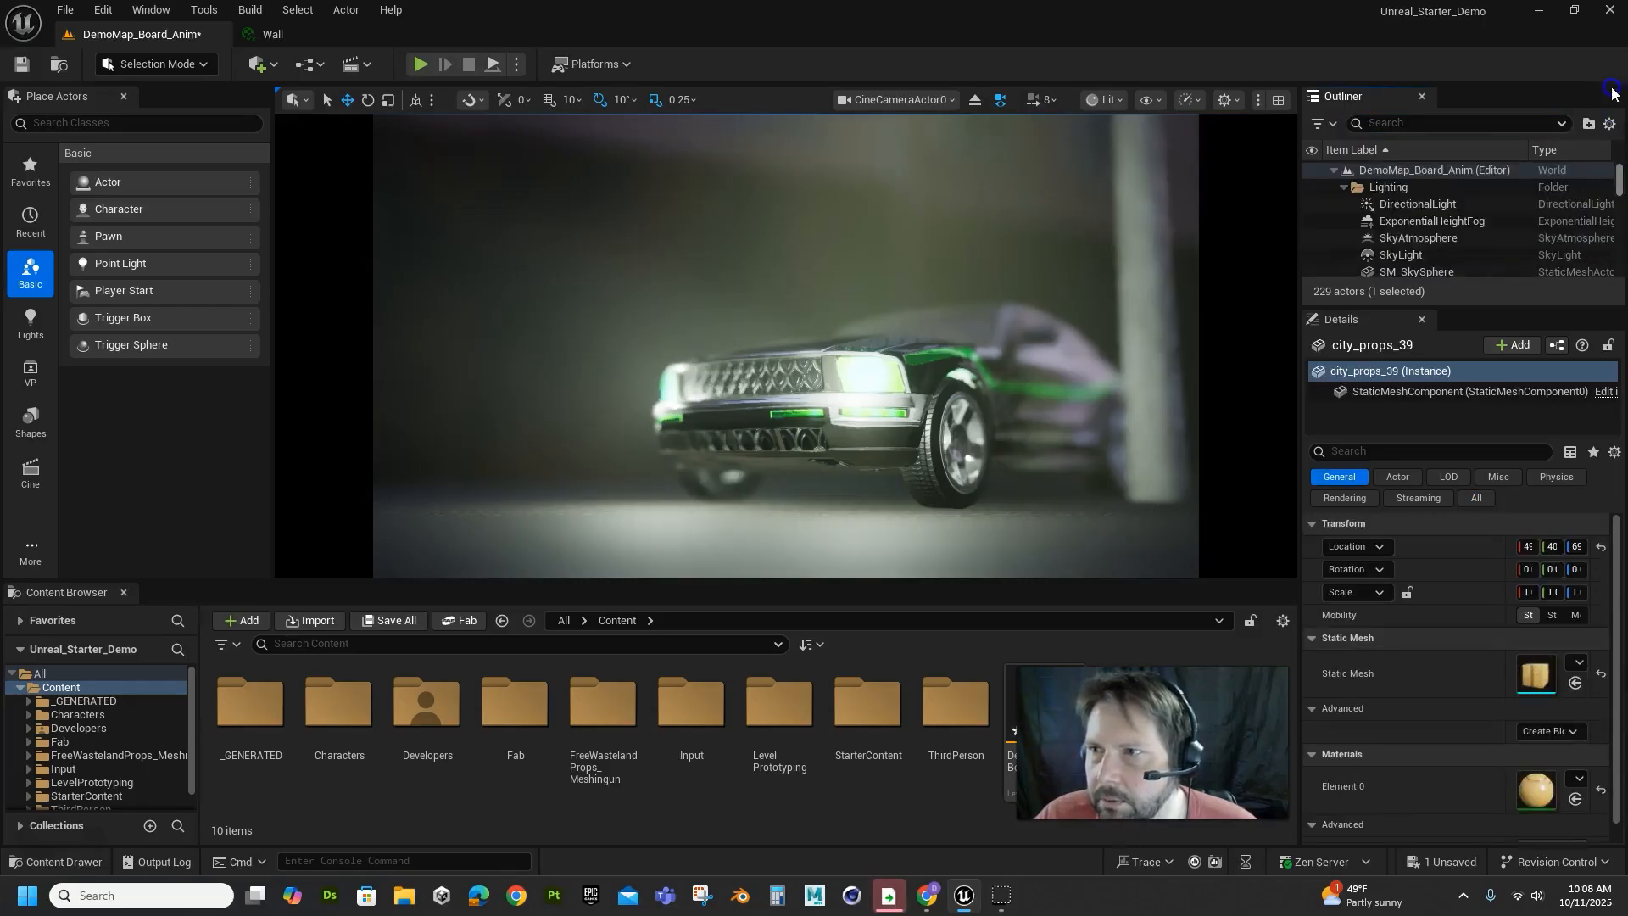
click(1390, 221)
Show the height fog's "volu" properties and briefly switch Volumetric Fog off, leaving it enabled.
click(1368, 453)
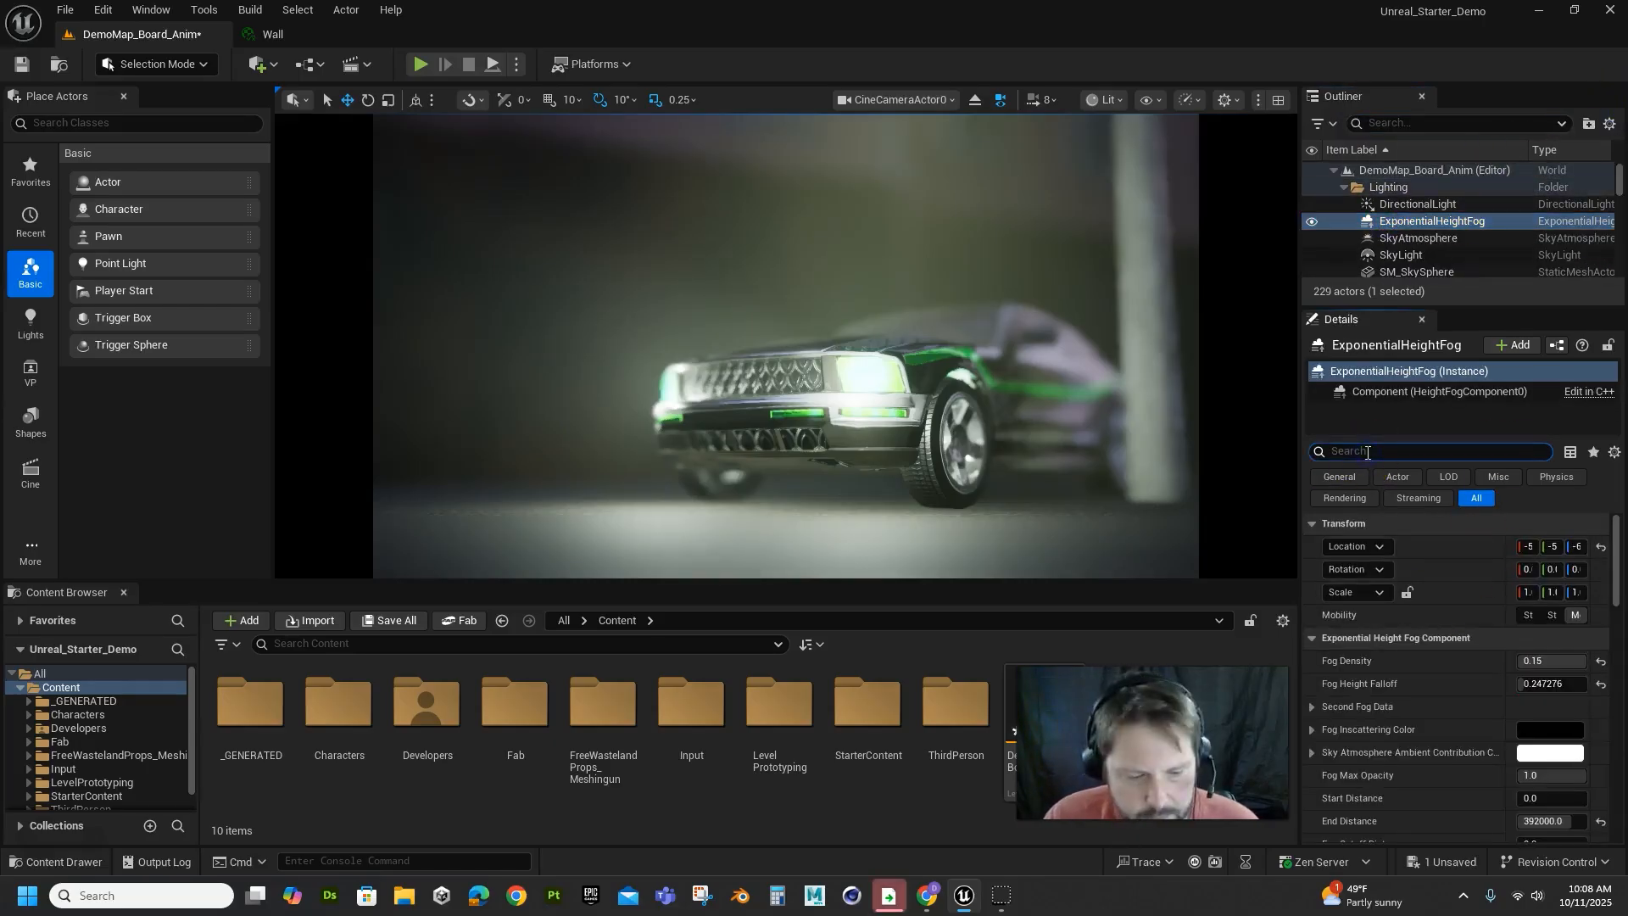
text(volu)
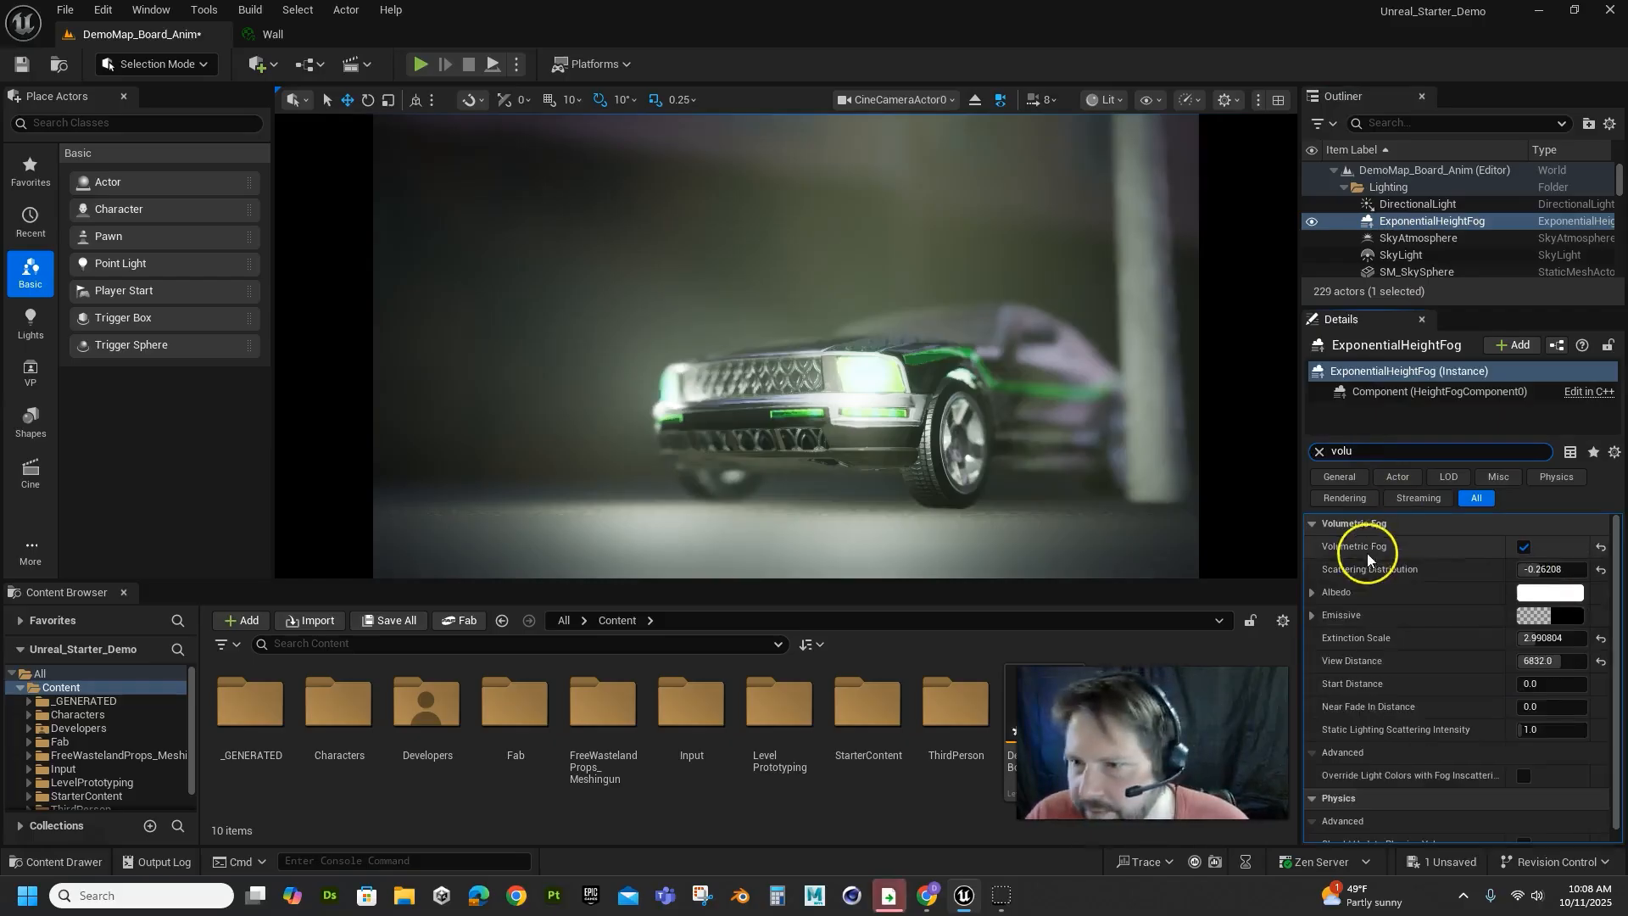
click(1518, 557)
click(1521, 555)
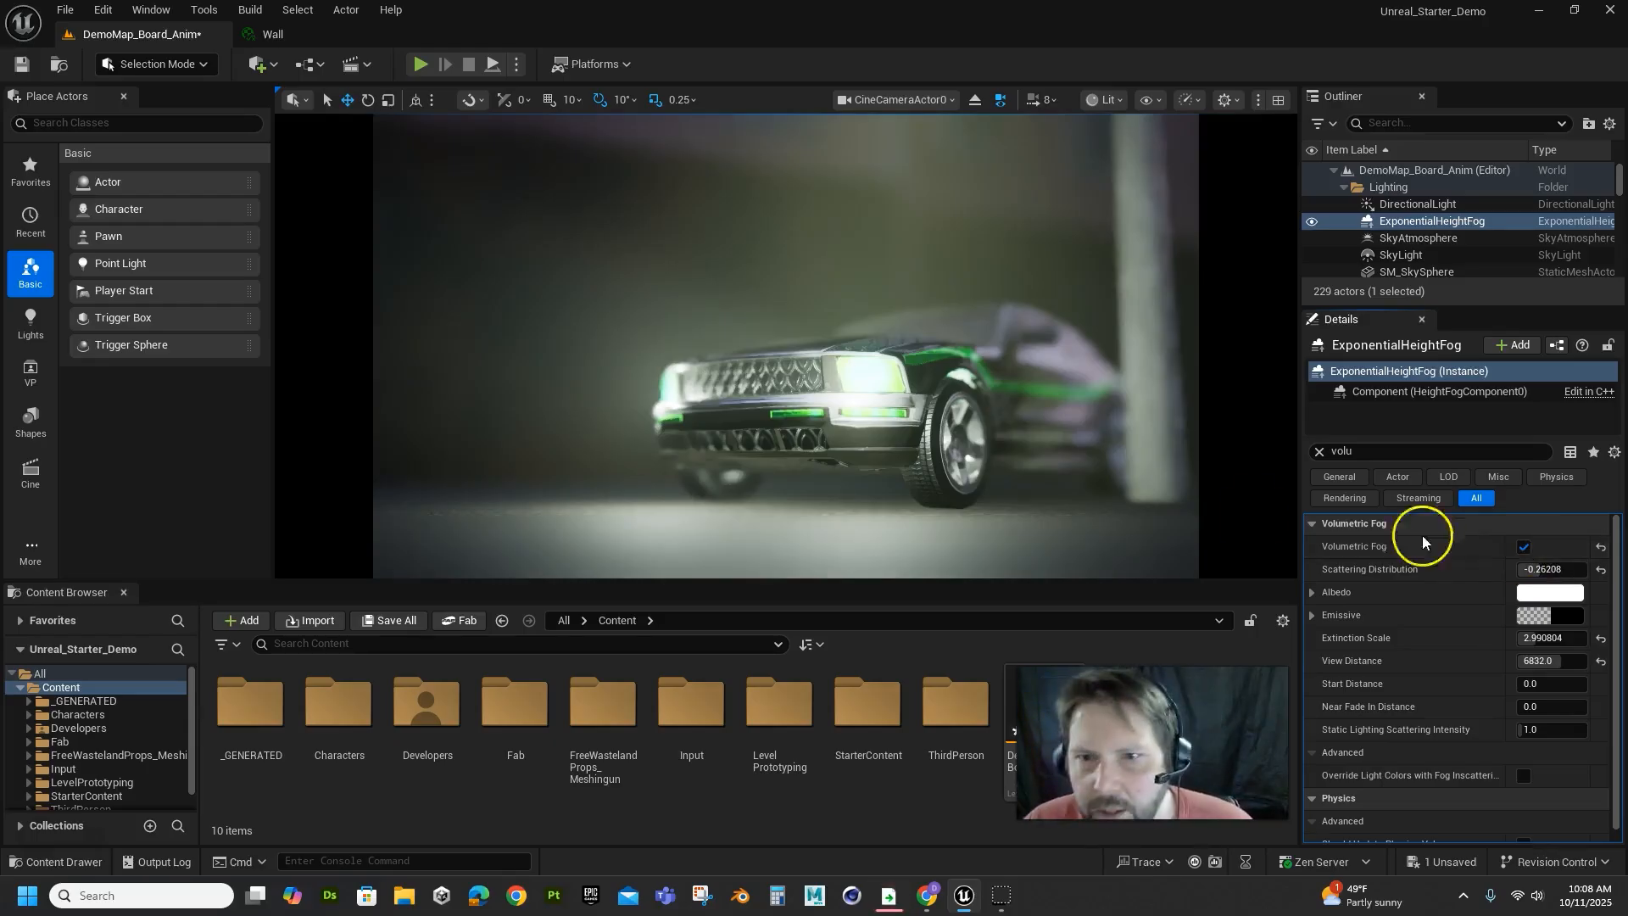
Show the editor icons in the viewport and collapse the Lighting and MatalicFloor folders in the actor list.
key(g)
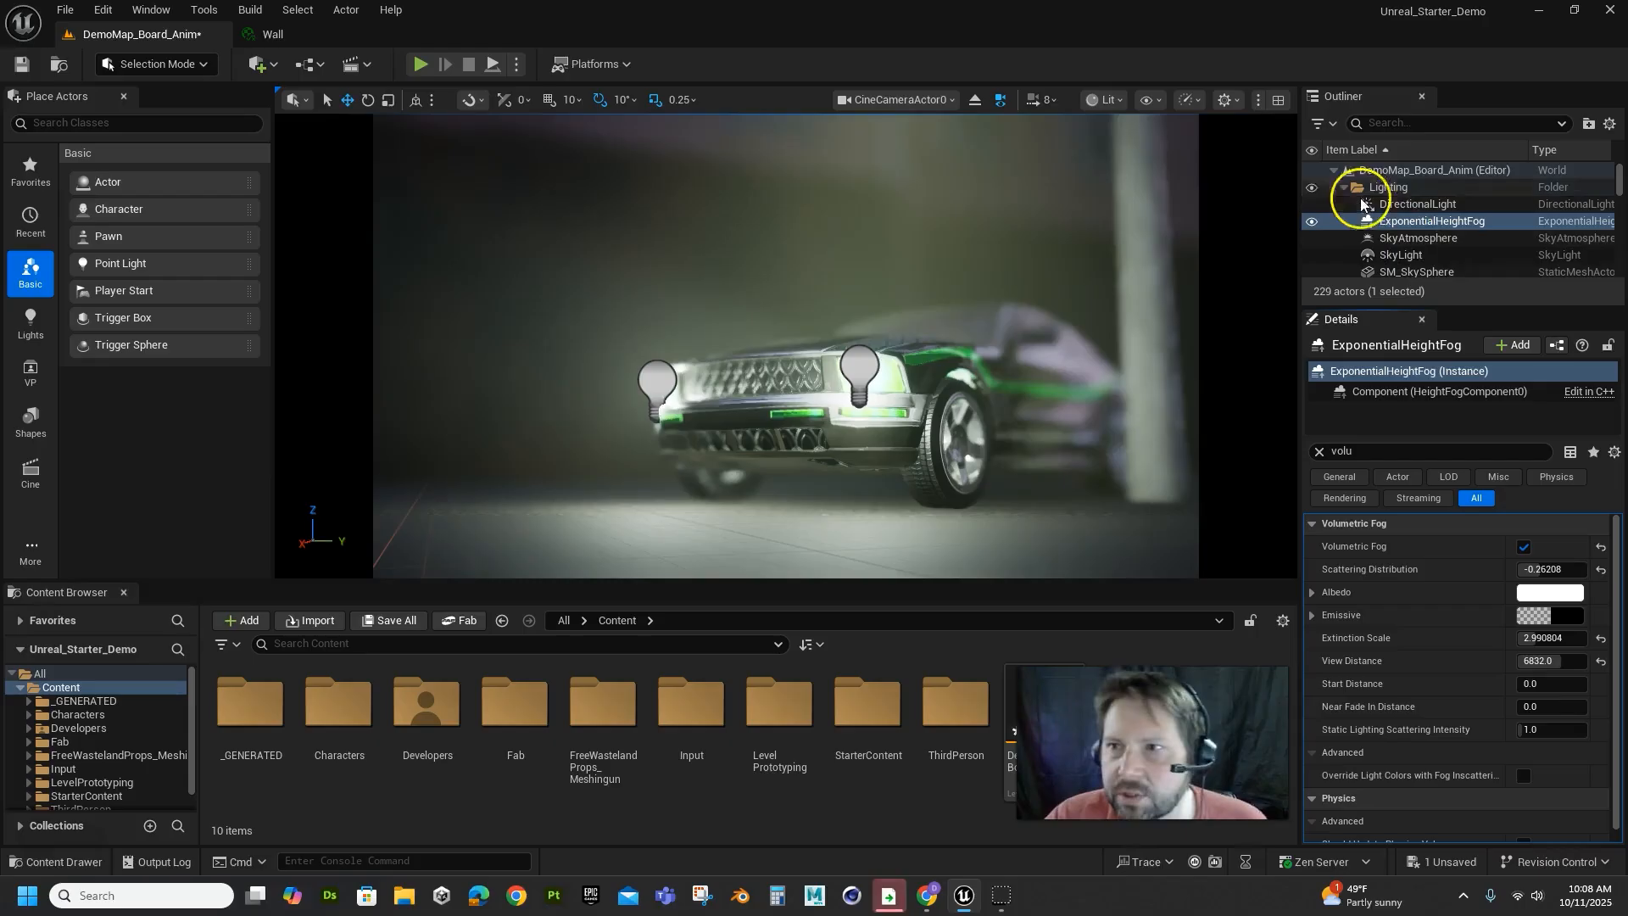
click(1335, 174)
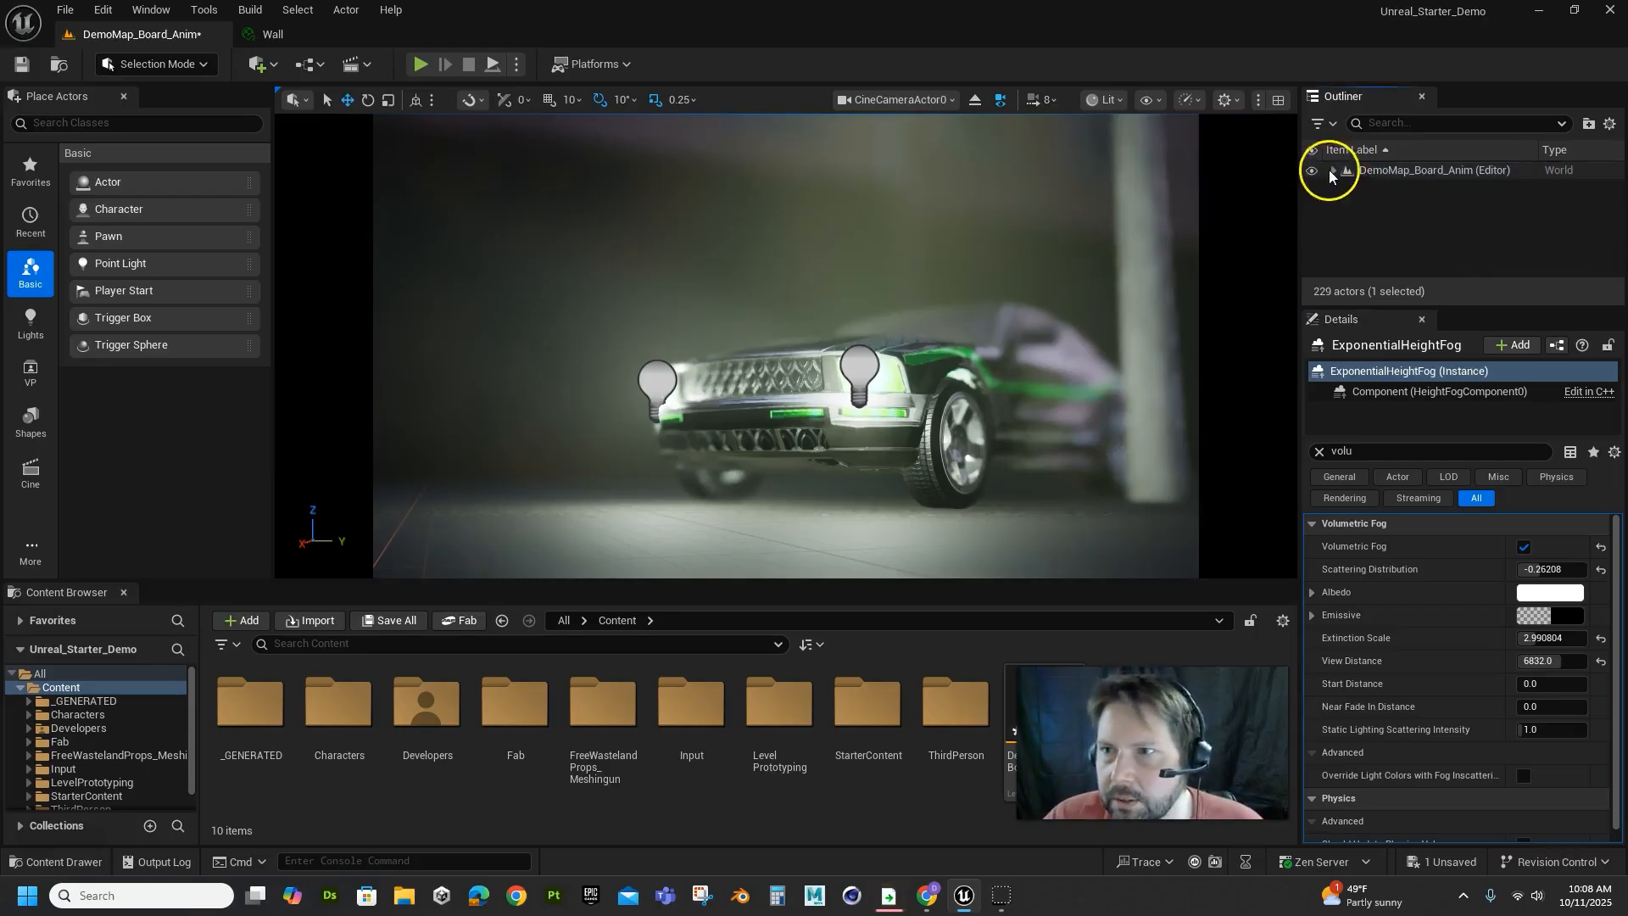
click(1331, 171)
click(1344, 186)
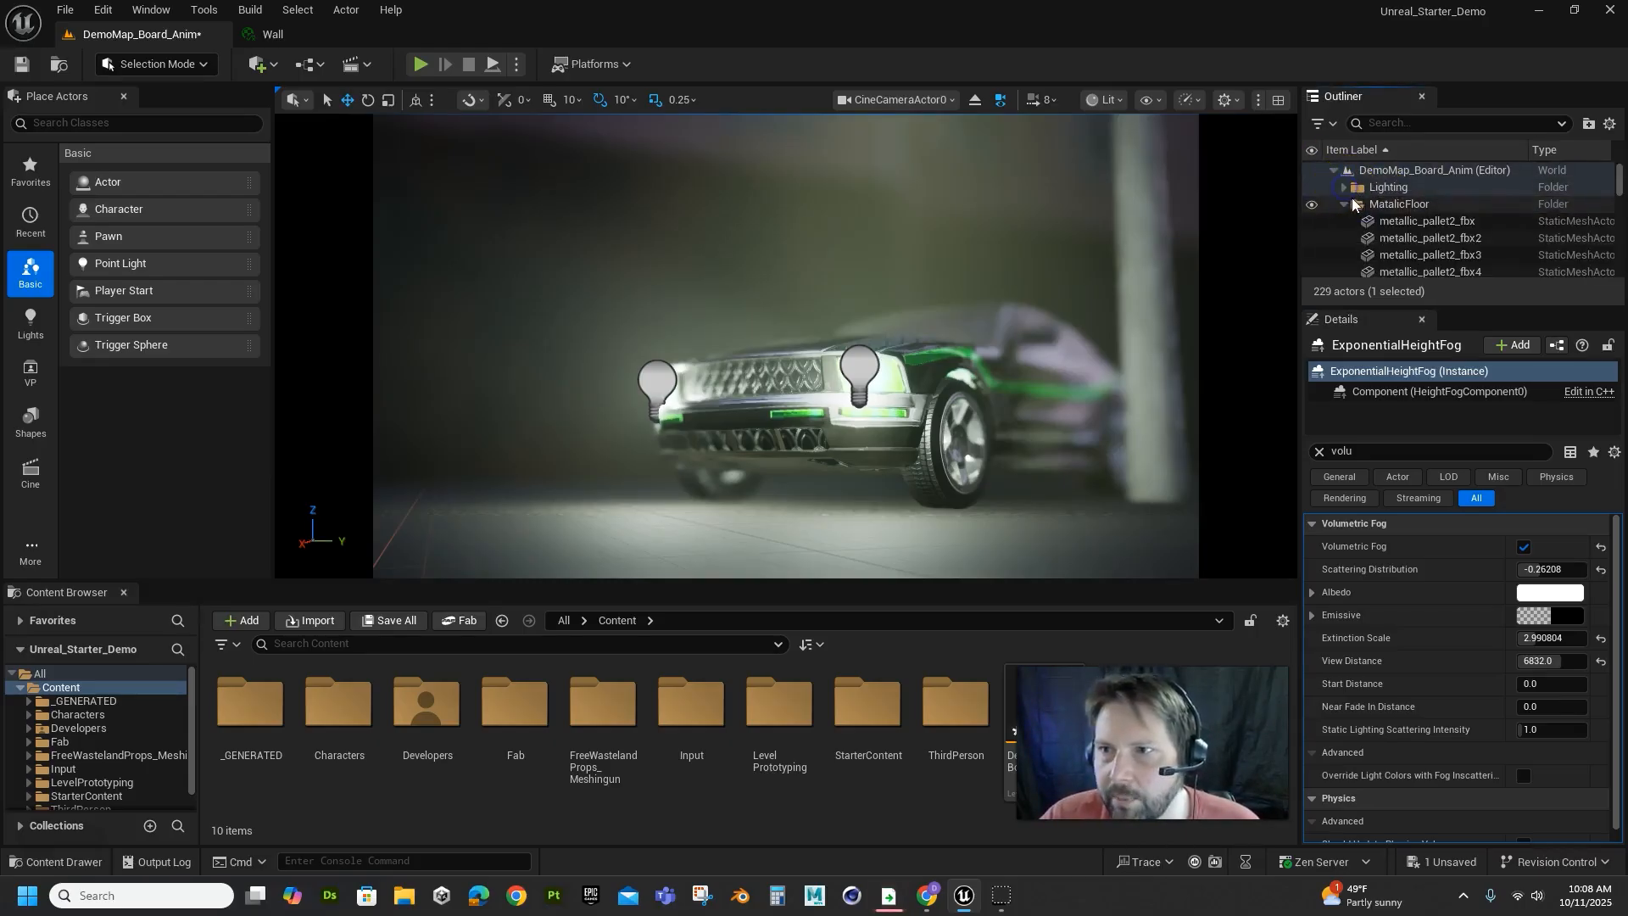
click(1345, 204)
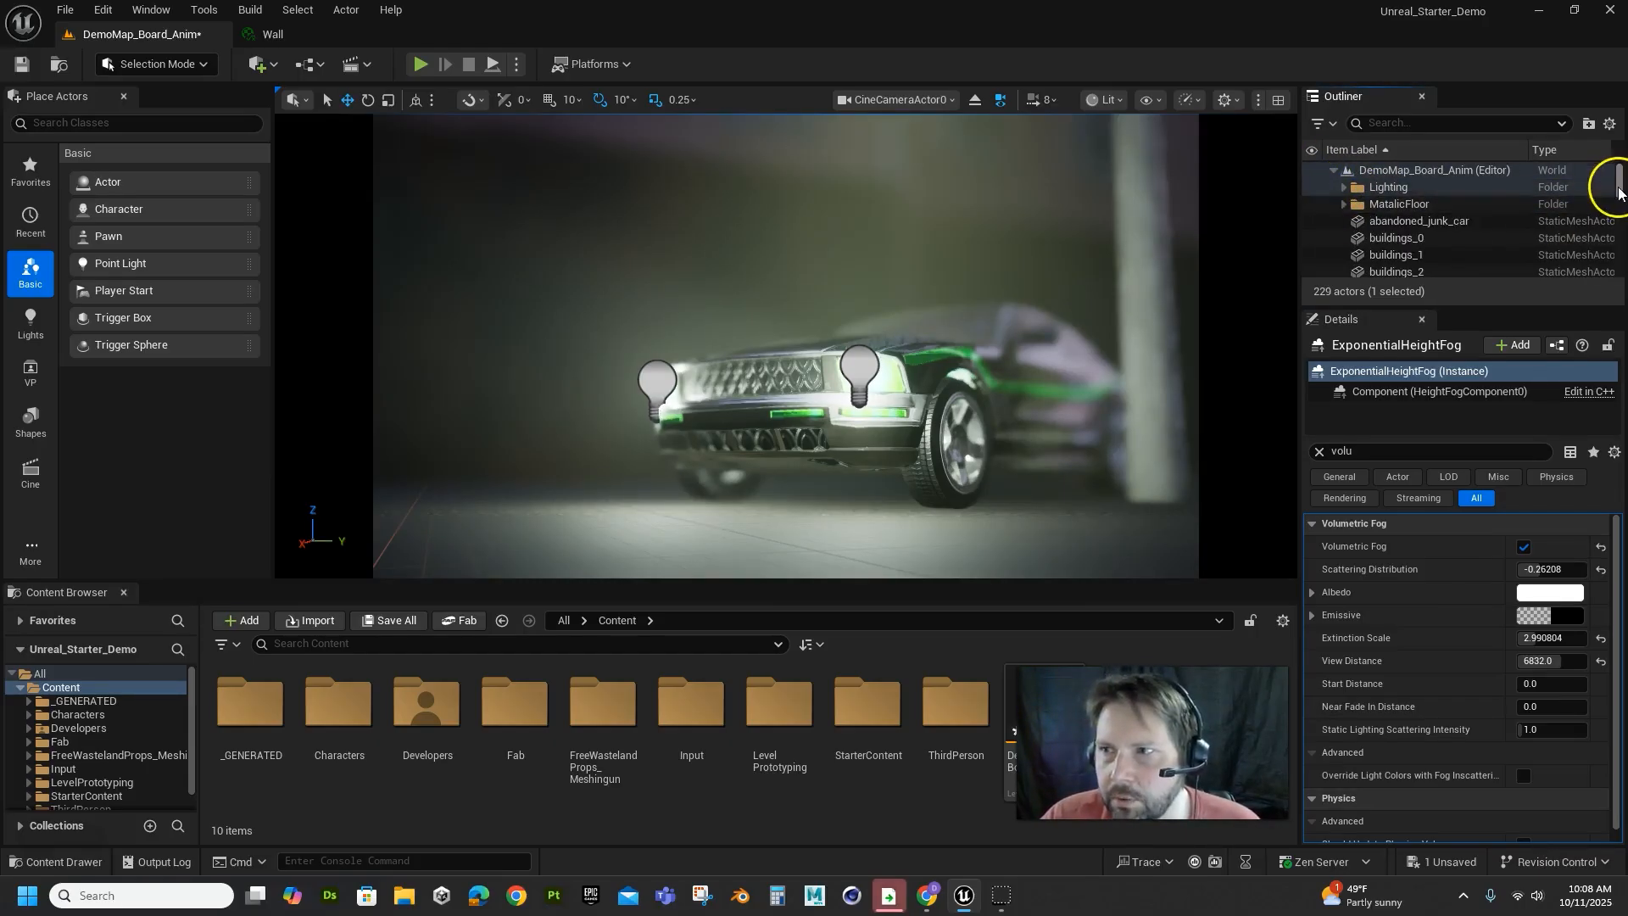
mouse_move(1619, 182)
mouse_down()
mouse_move(1625, 310)
mouse_move(1623, 174)
mouse_up()
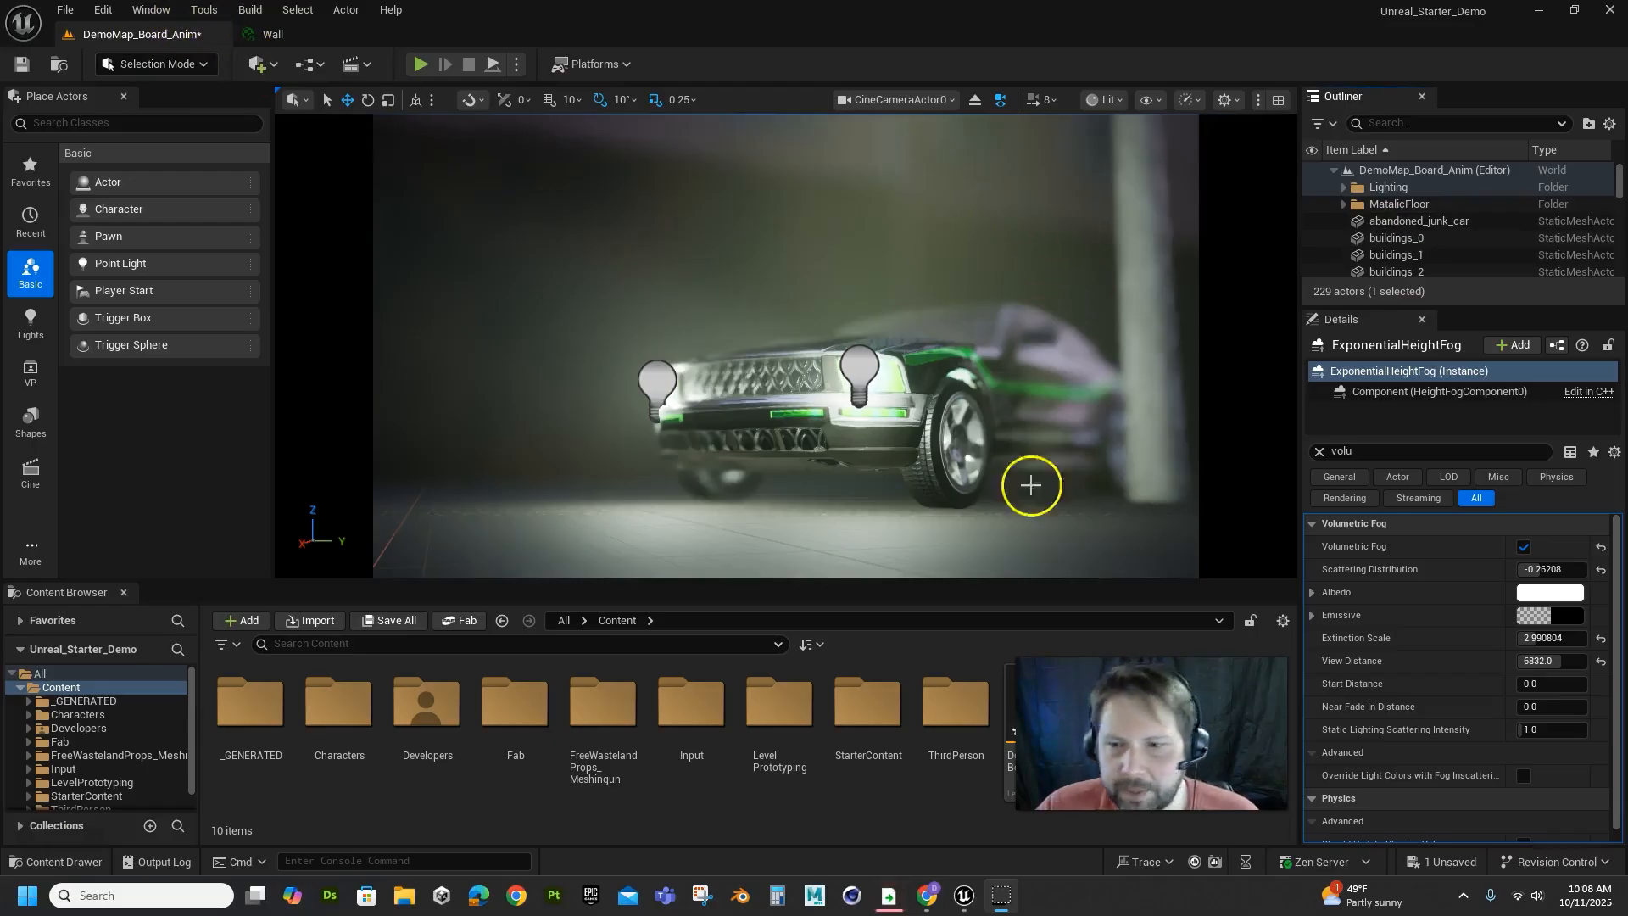
Add a new Post Process Volume to the scene and delete the existing PostProcessVolume.
click(272, 68)
mouse_move(301, 339)
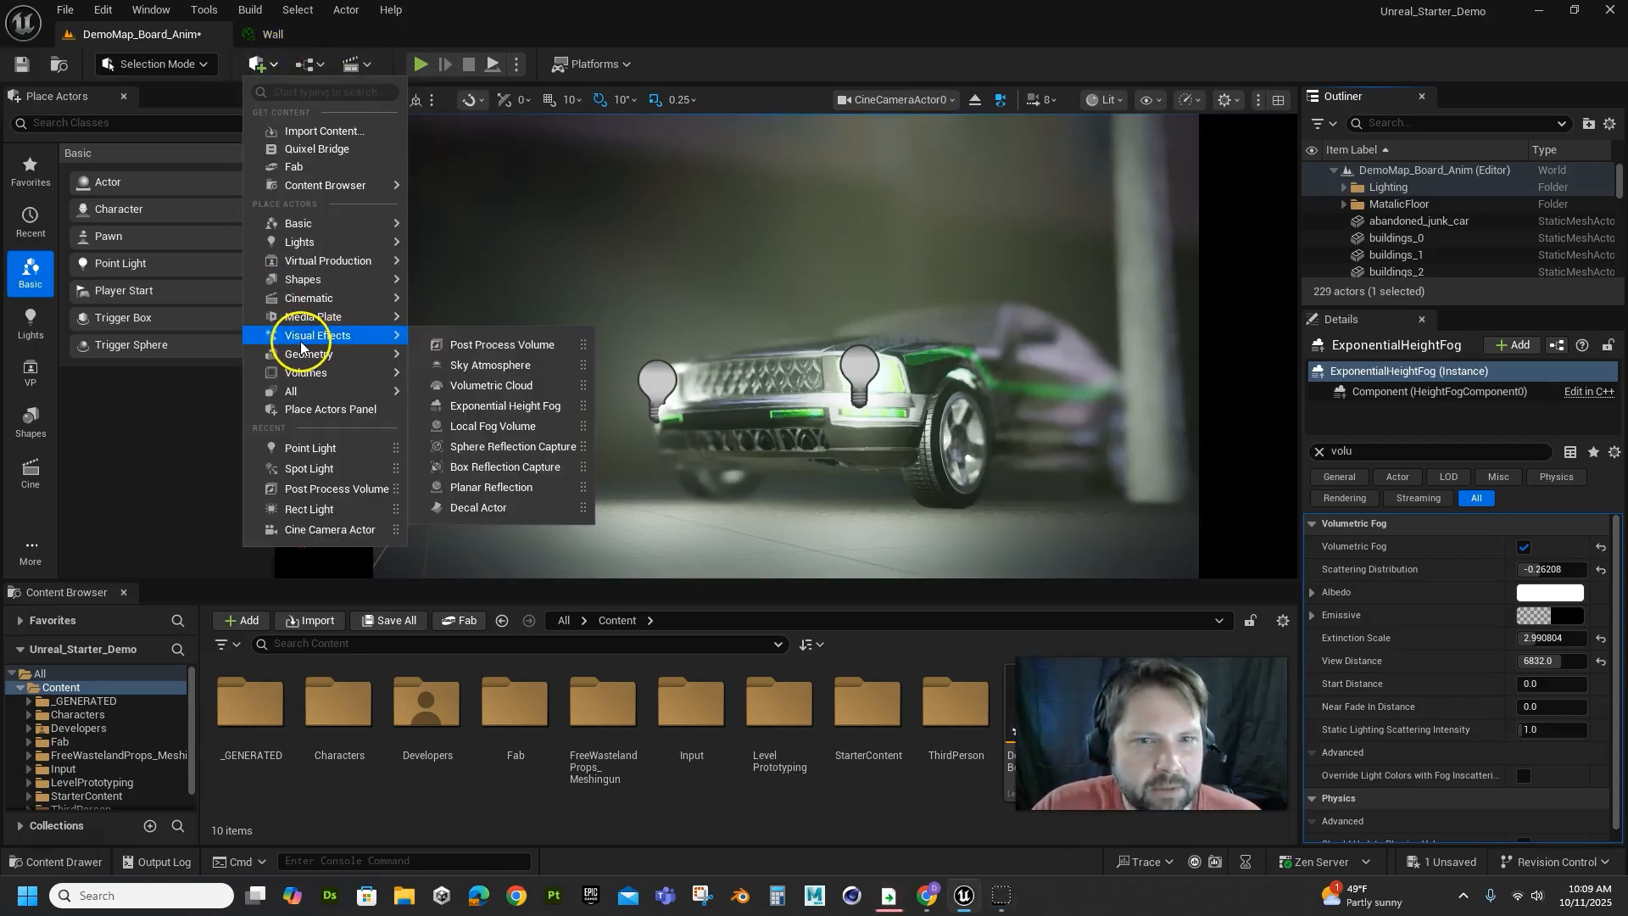
click(480, 344)
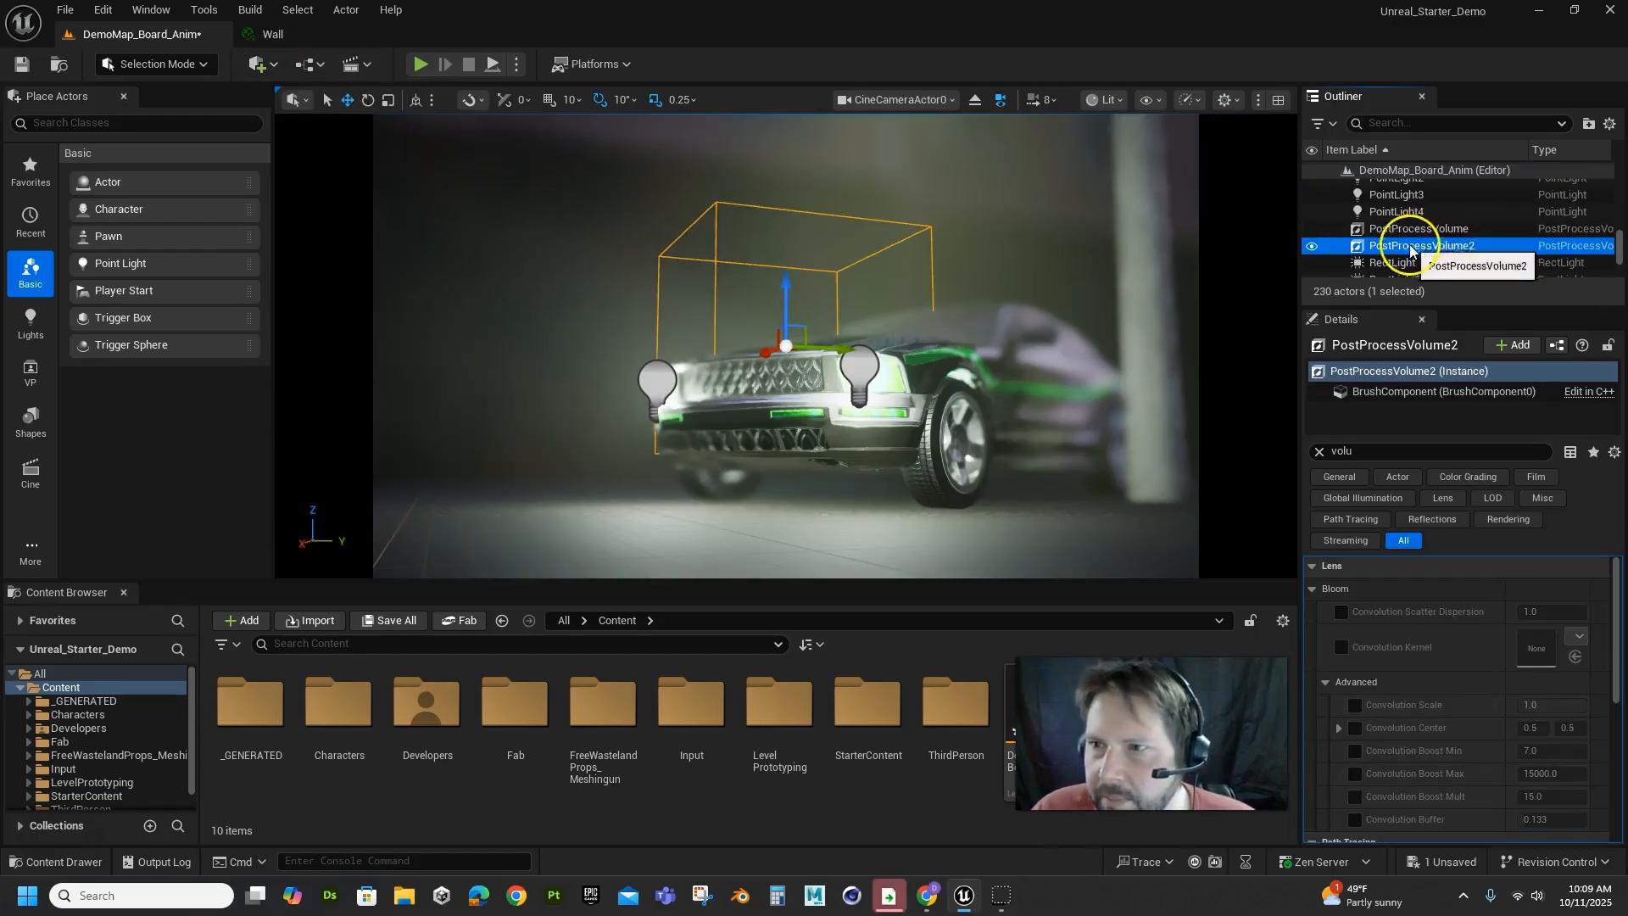
click(1371, 228)
key(Delete)
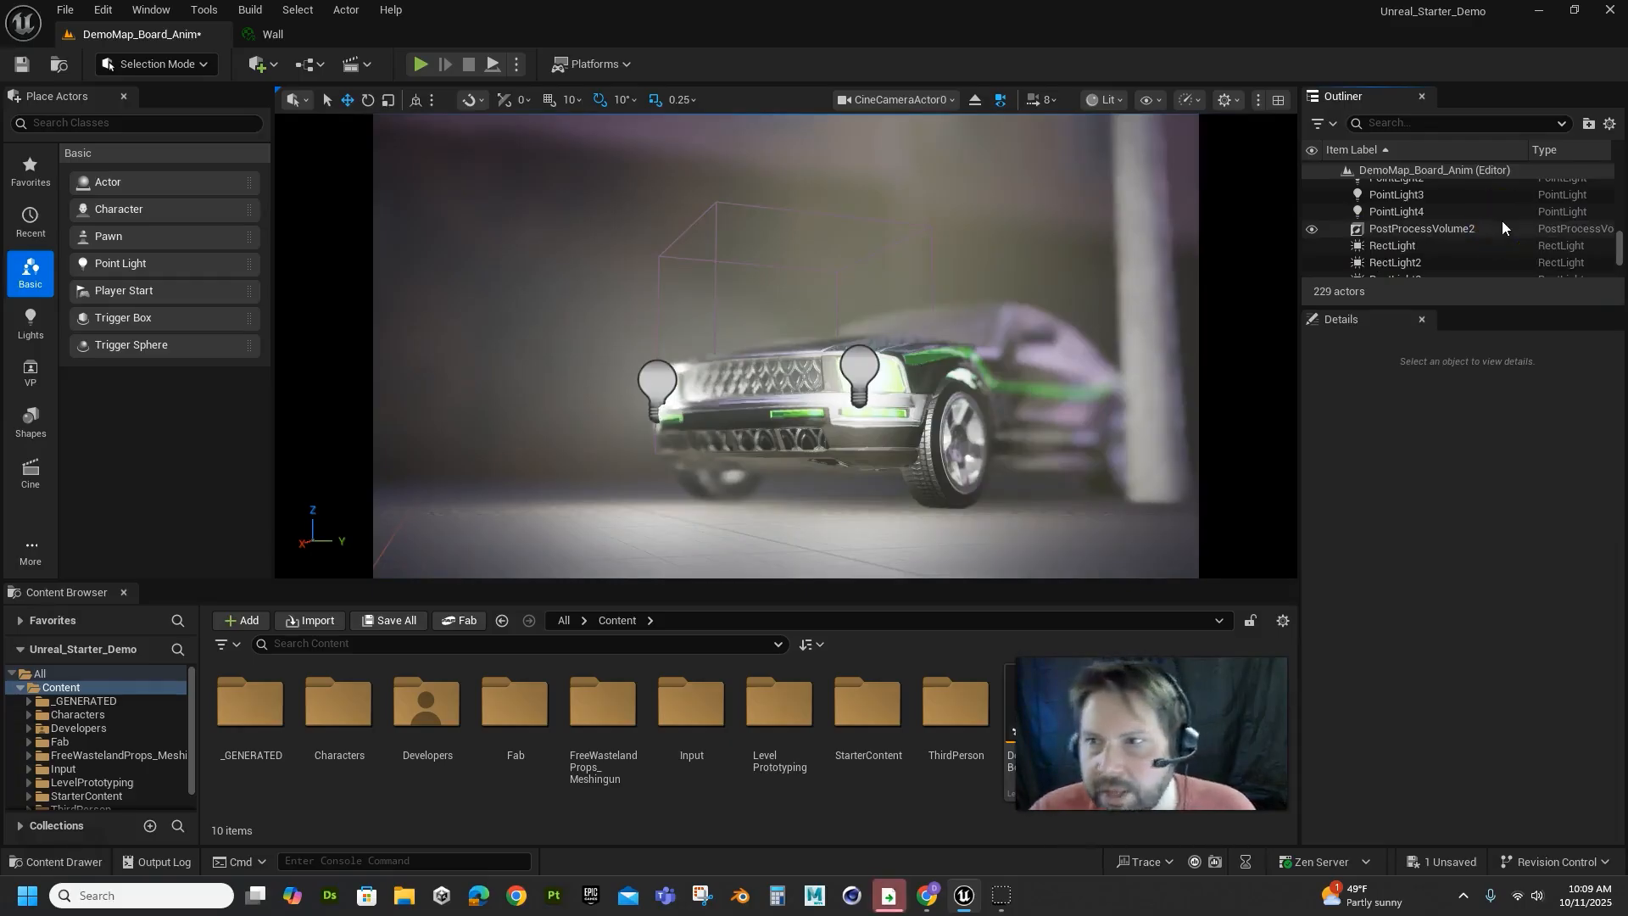
Select PostProcessVolume2, clear its property filter, and enable Infinite Extent (Unbound).
click(1404, 229)
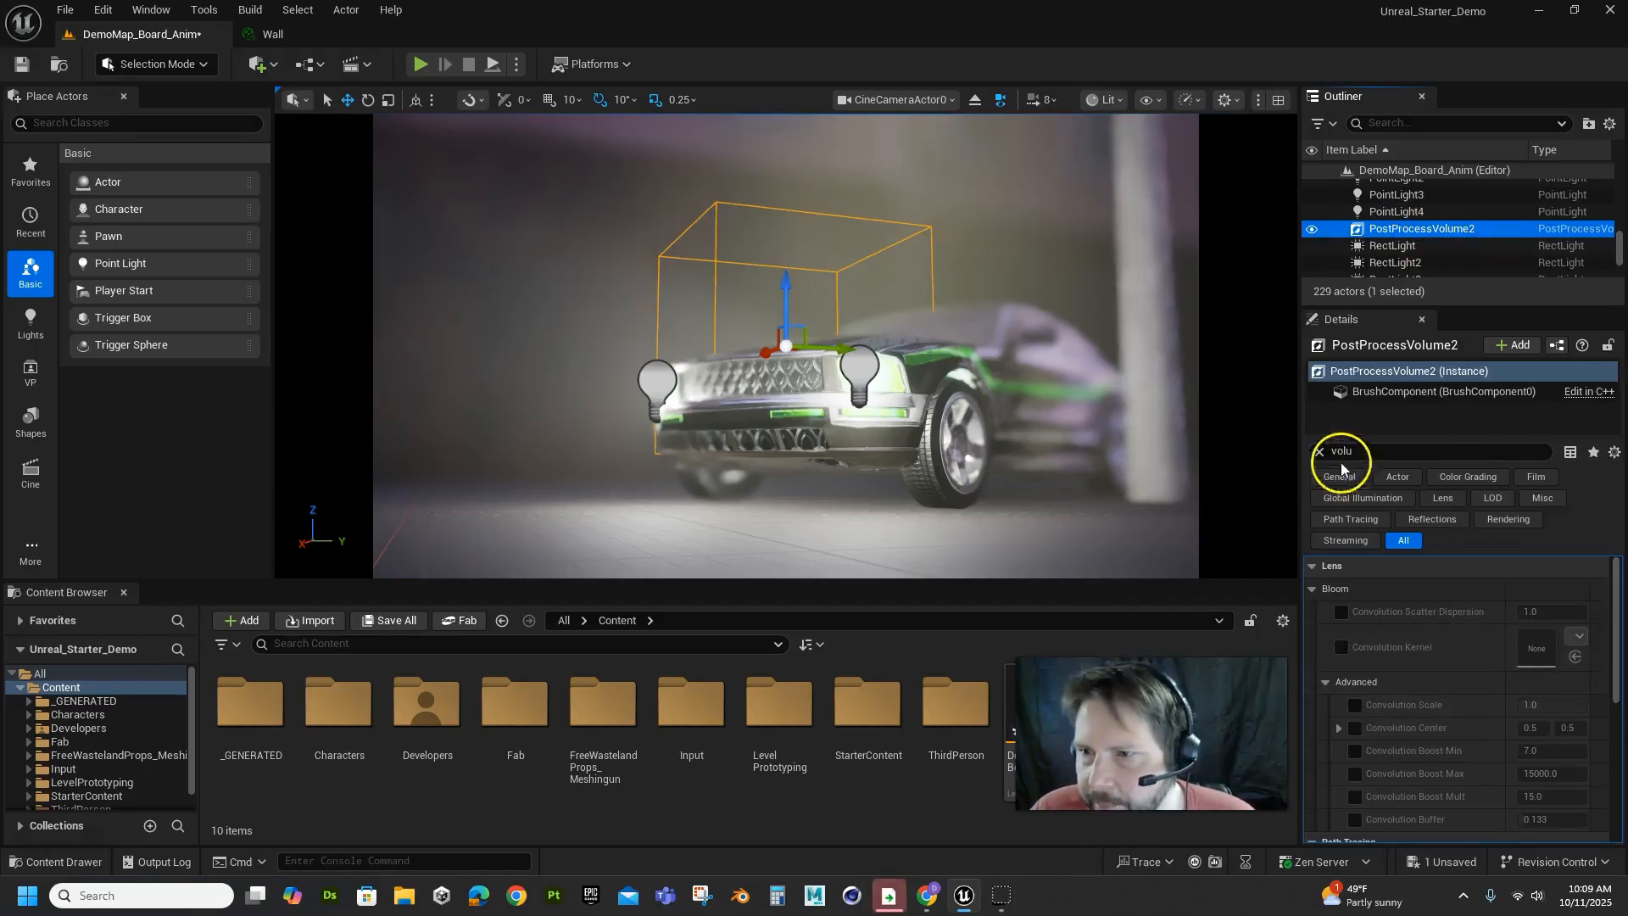
click(1320, 450)
drag(1615, 593, 1589, 862)
scroll(1436, 760, up, 10)
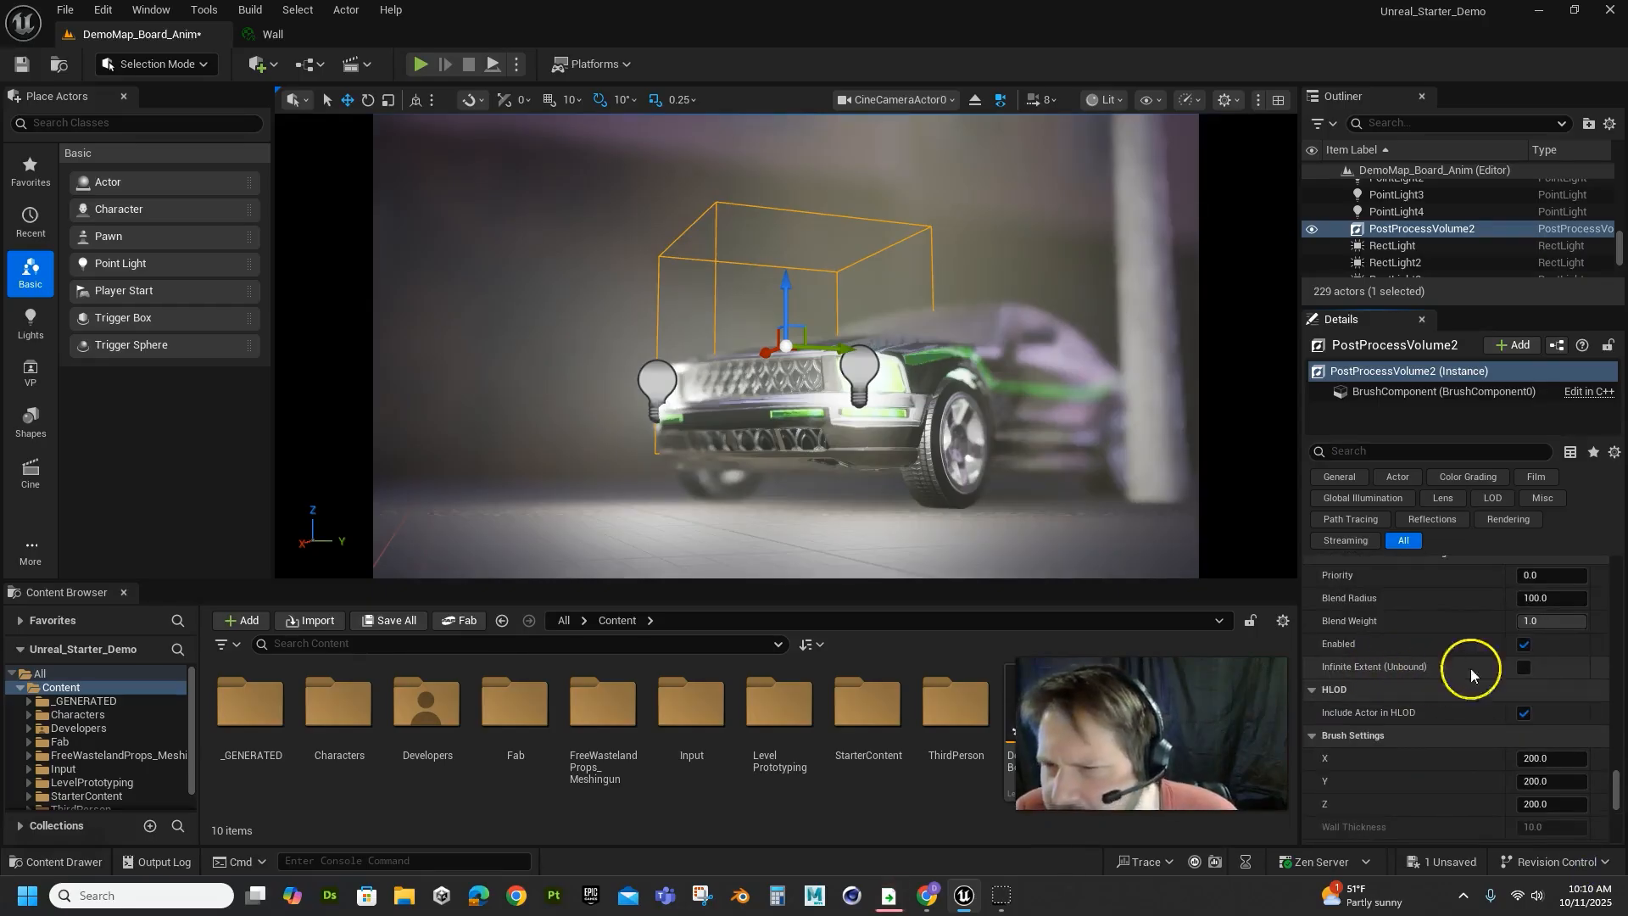
click(1524, 668)
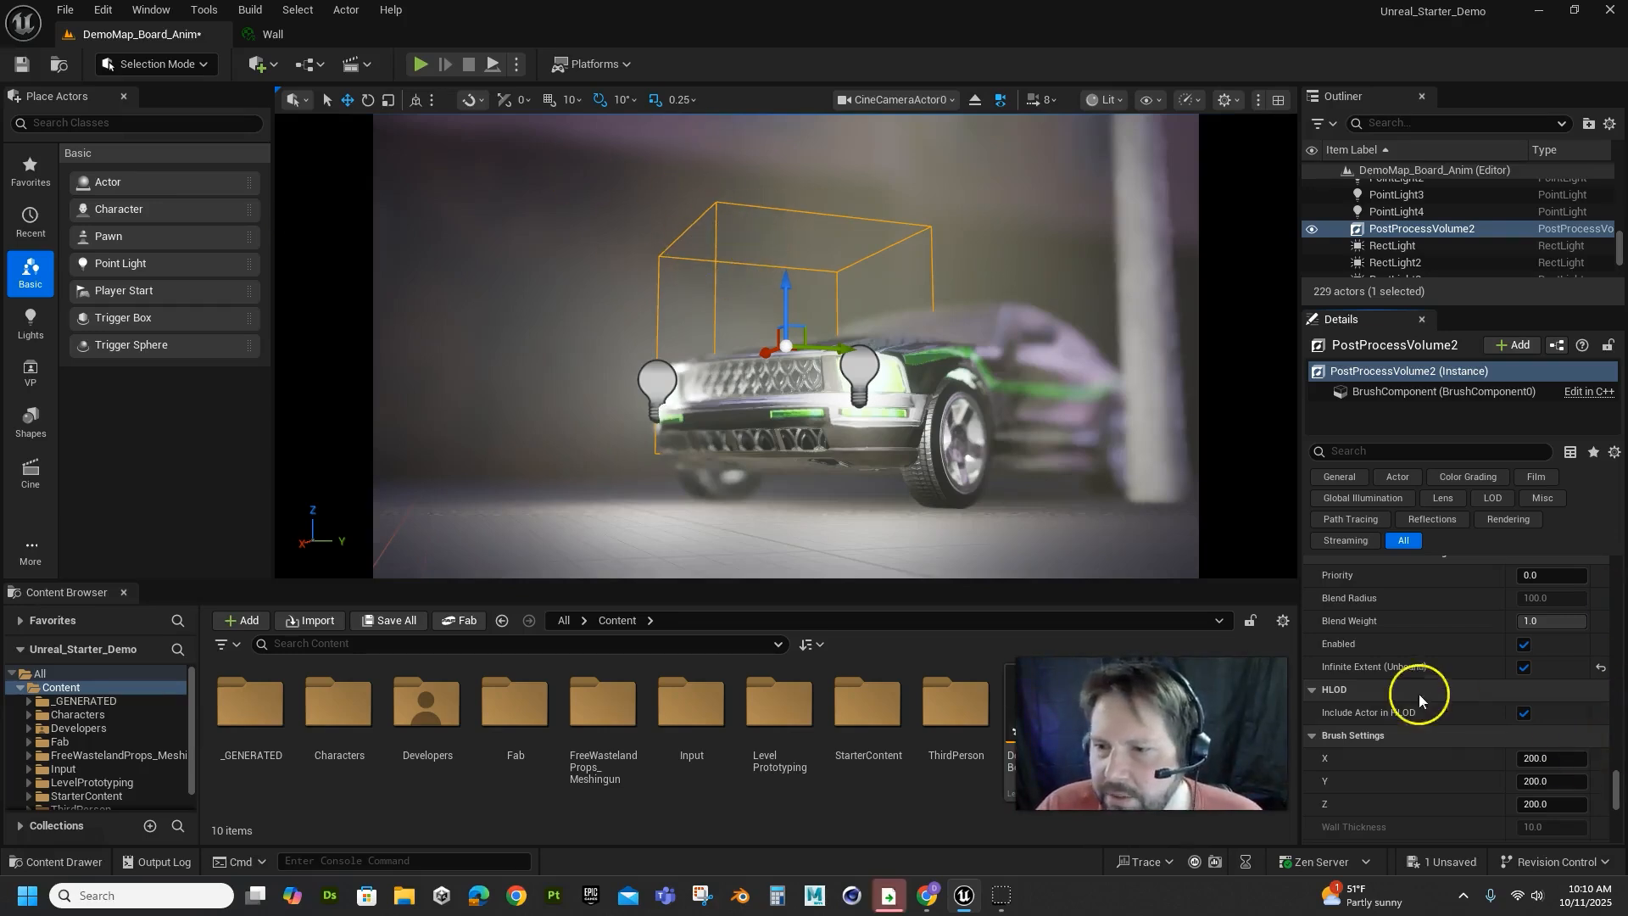
Filter PostProcessVolume2's properties by "color" and look through the colour grading settings for highlights, midtones, shadows and global.
scroll(1446, 679, up, 1)
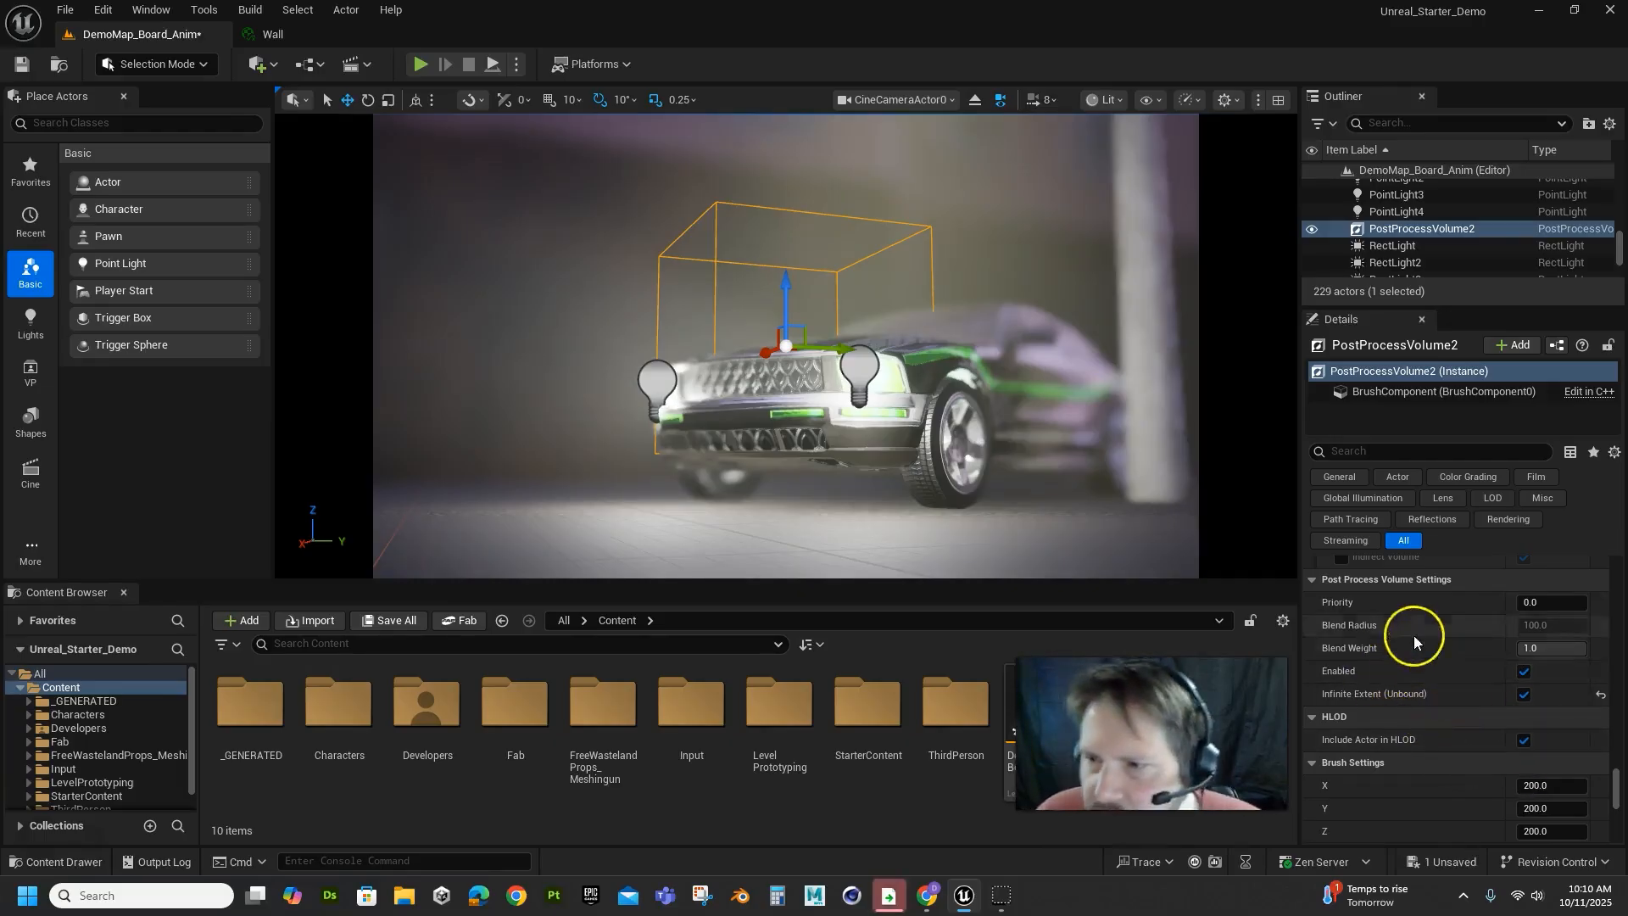
drag(1615, 794, 1617, 739)
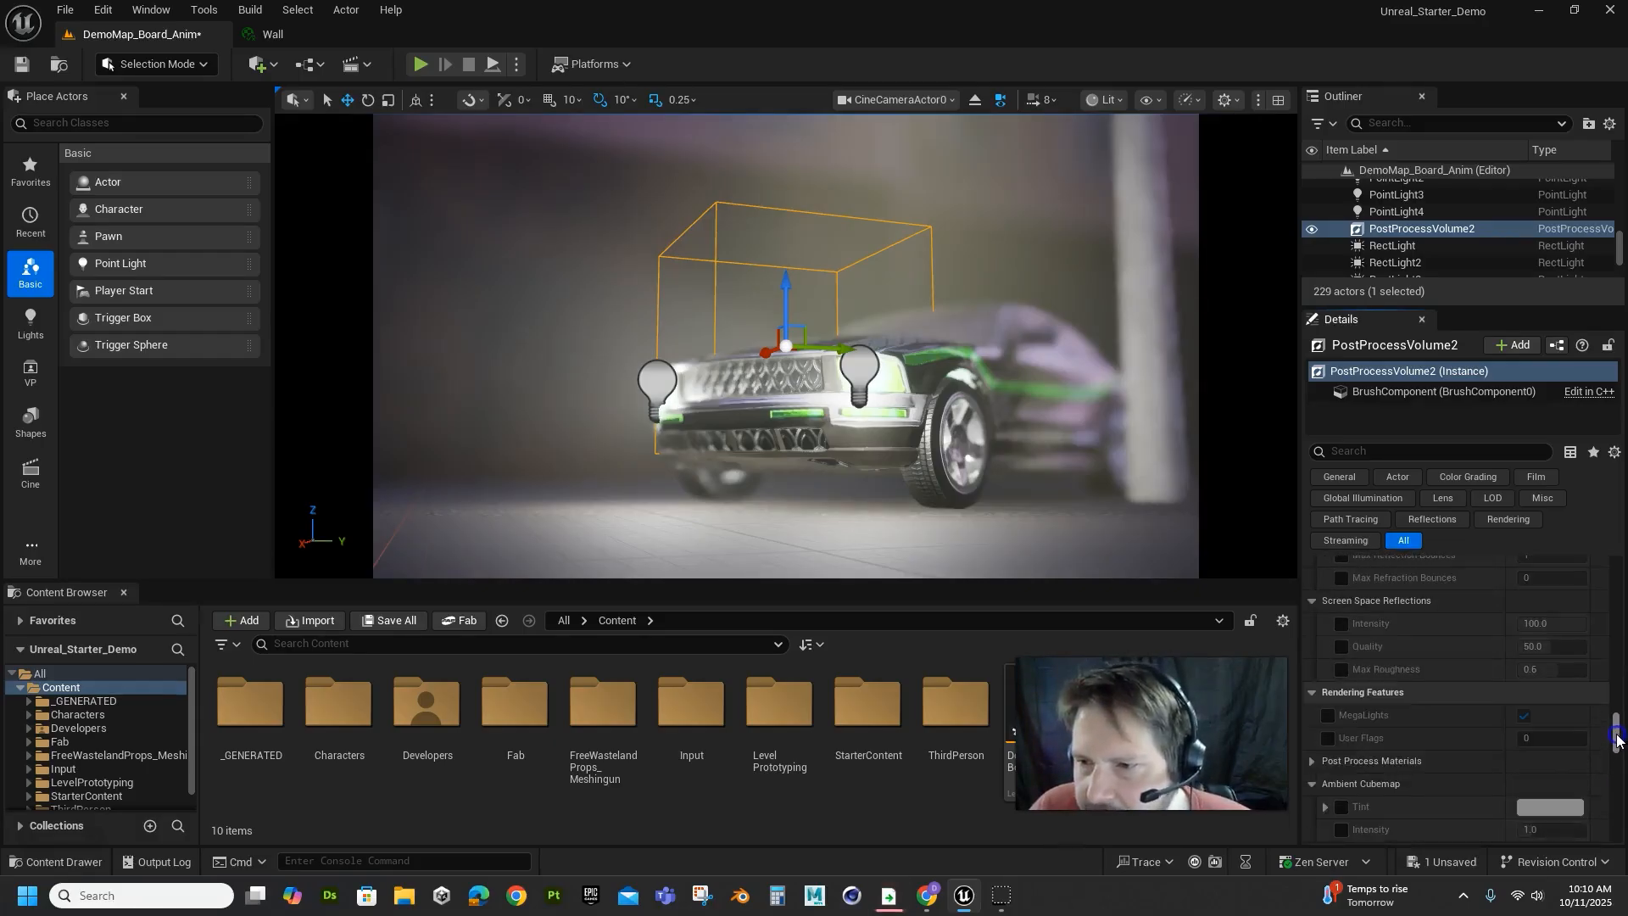
scroll(1476, 731, up, 18)
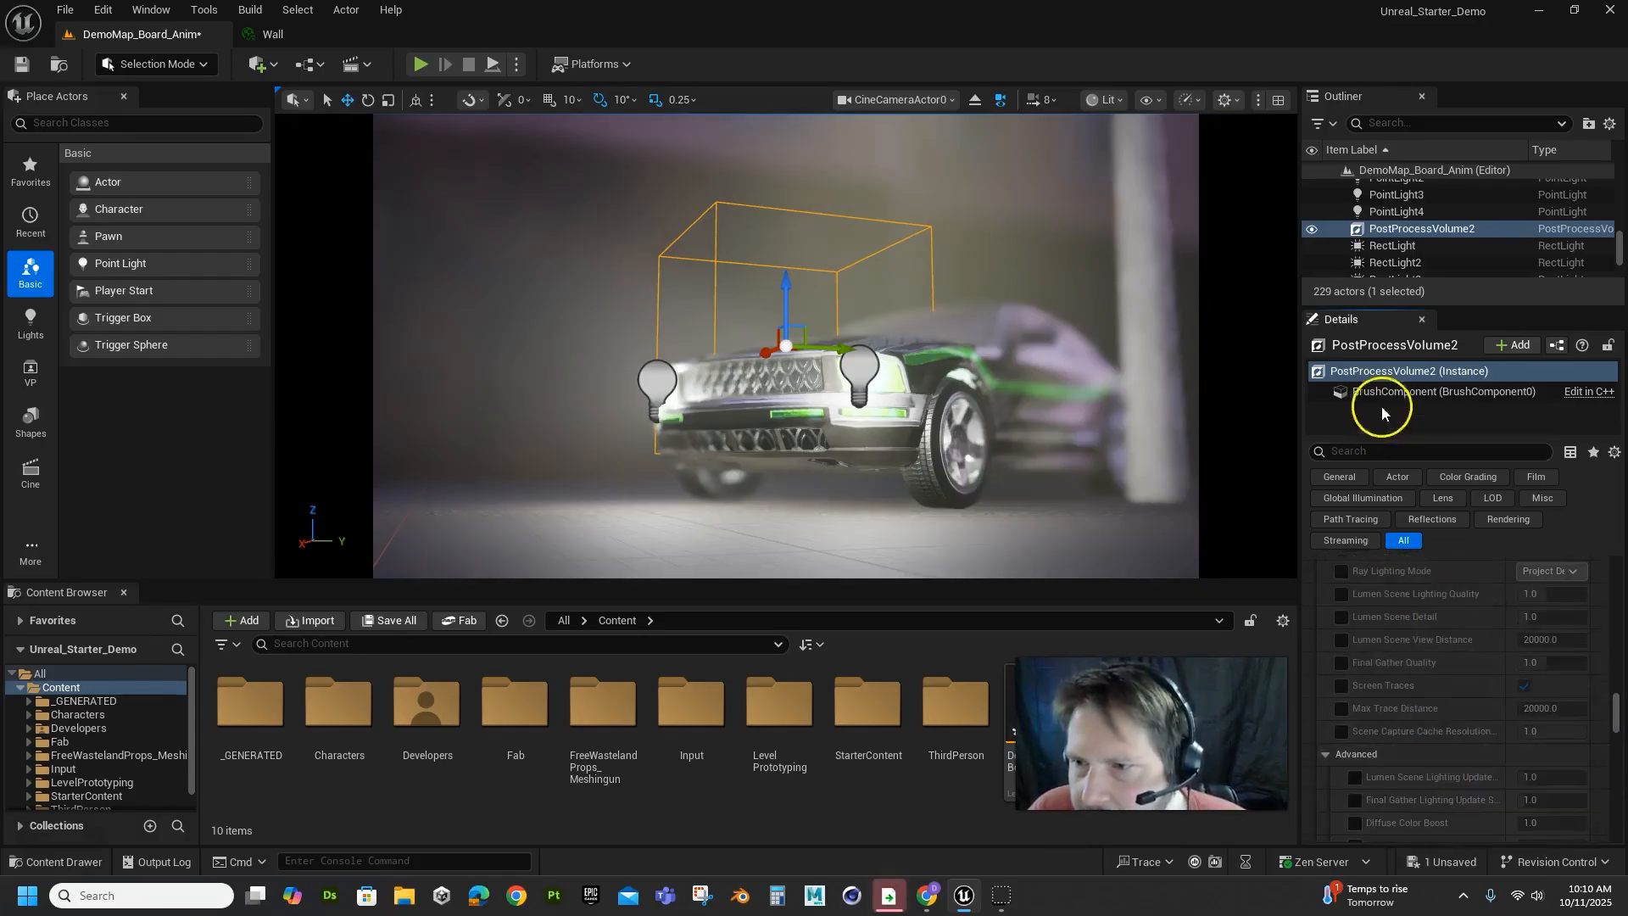
click(1360, 454)
text(color)
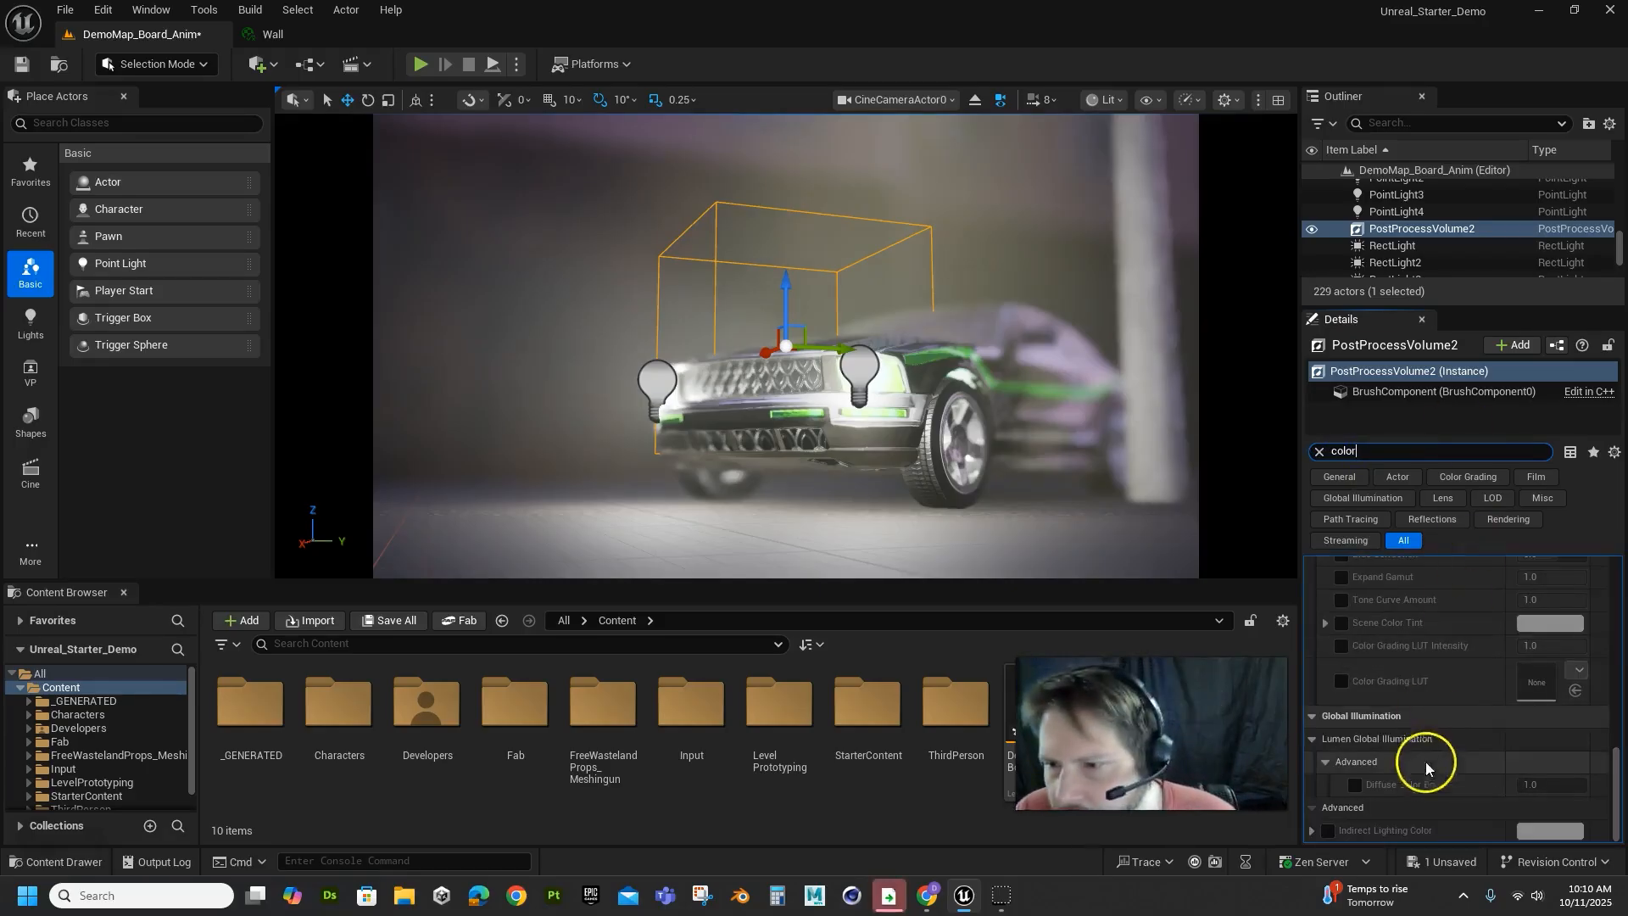
scroll(1421, 766, up, 2)
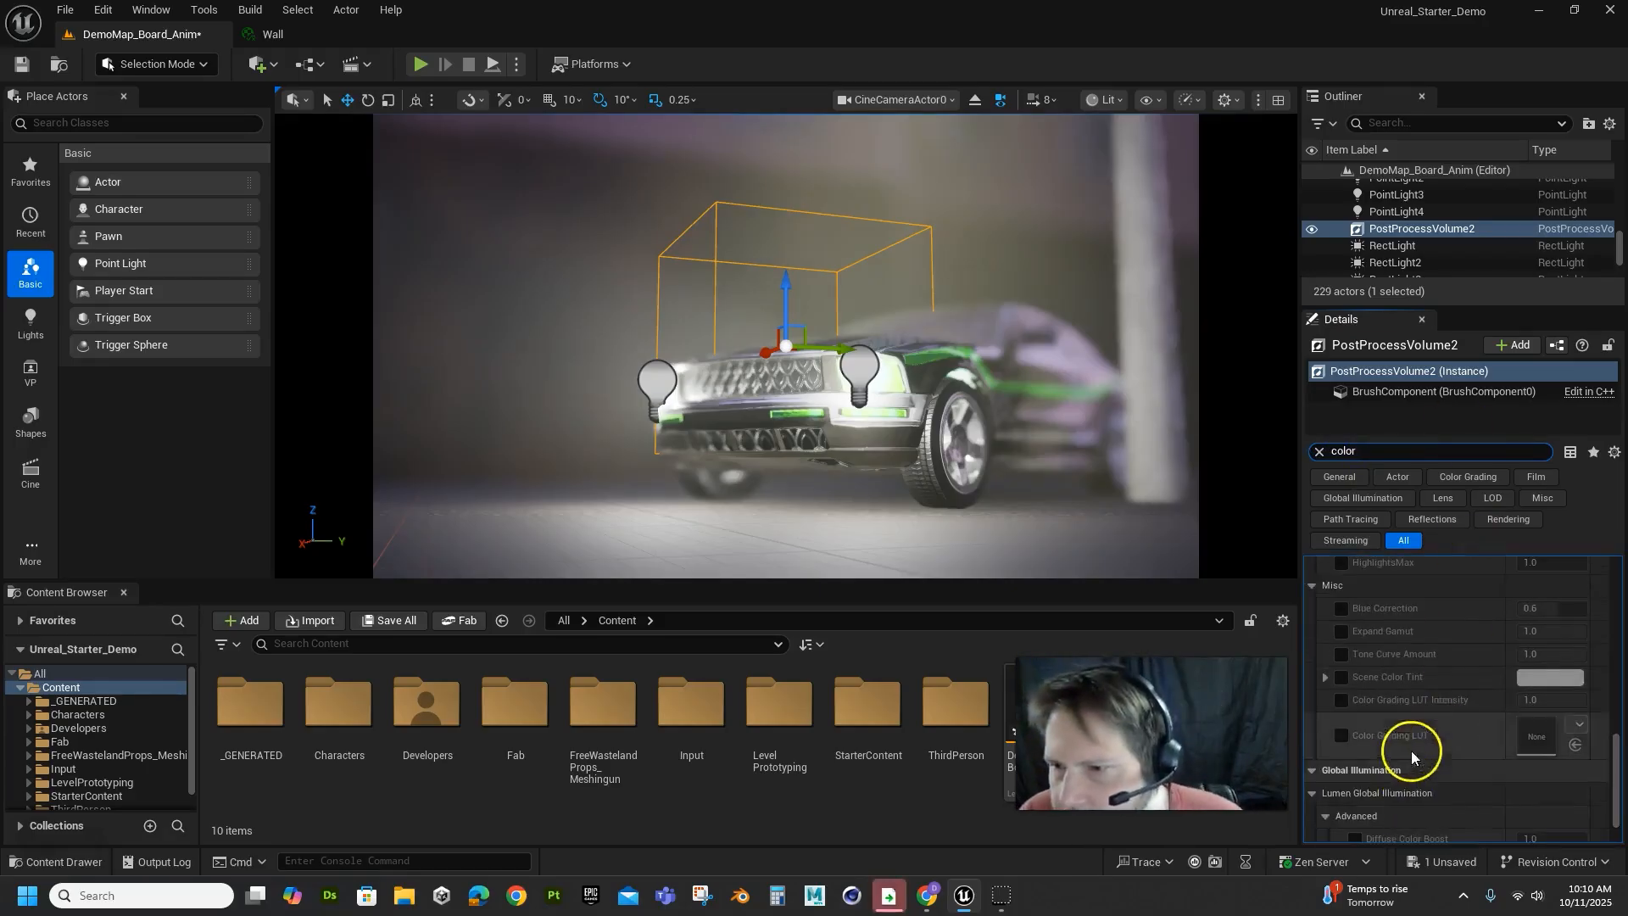
scroll(1449, 709, up, 4)
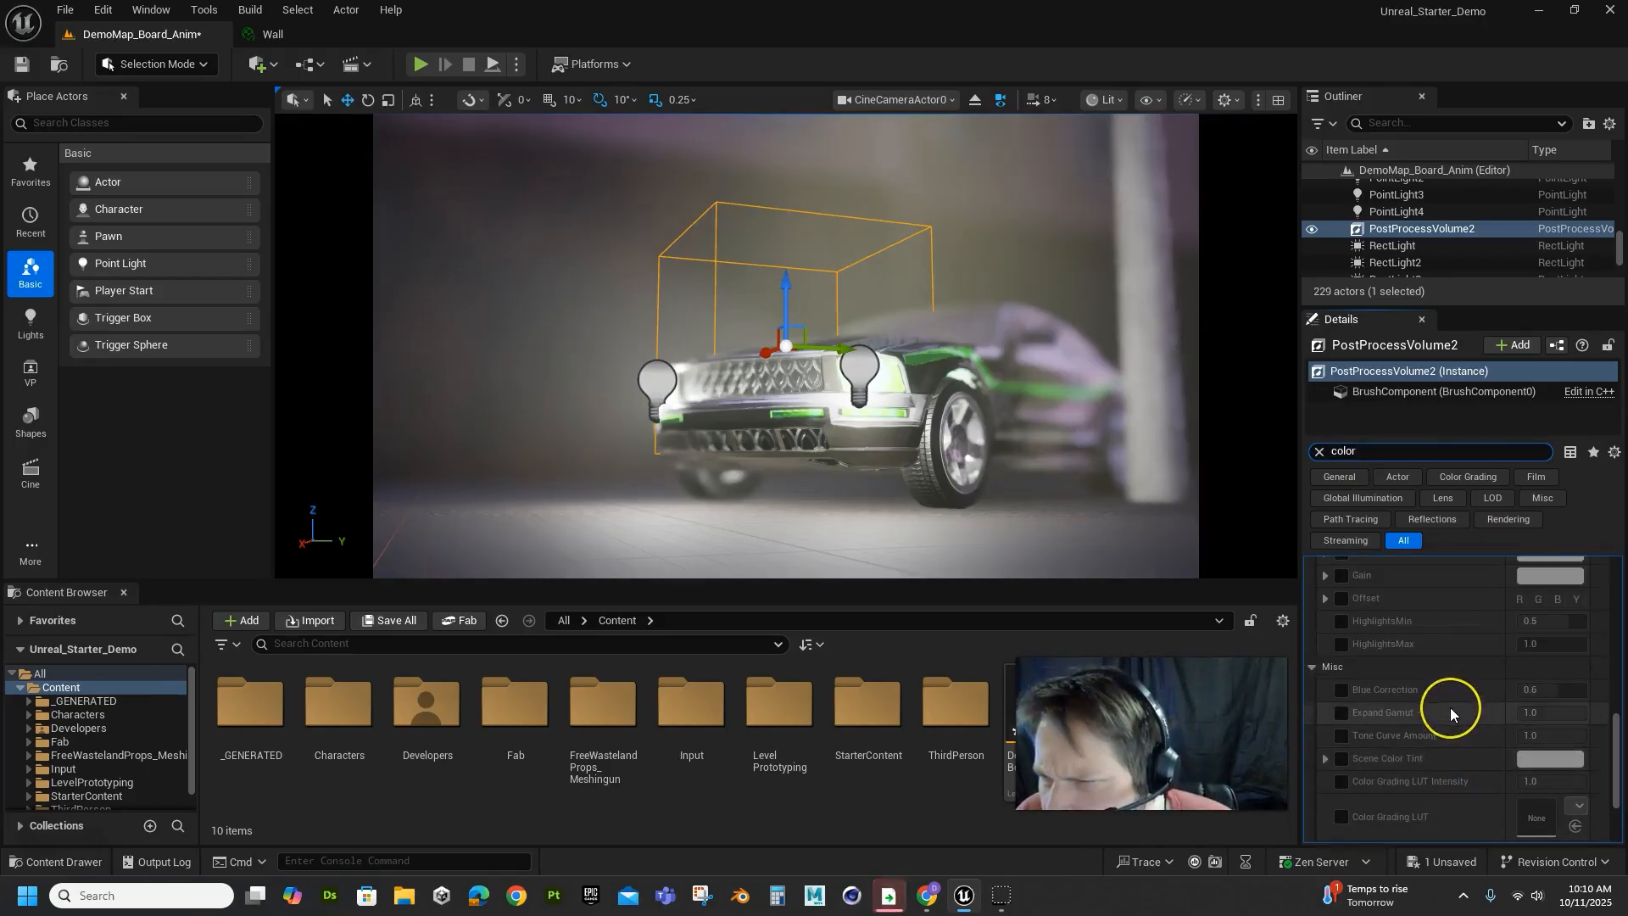
scroll(1450, 707, up, 4)
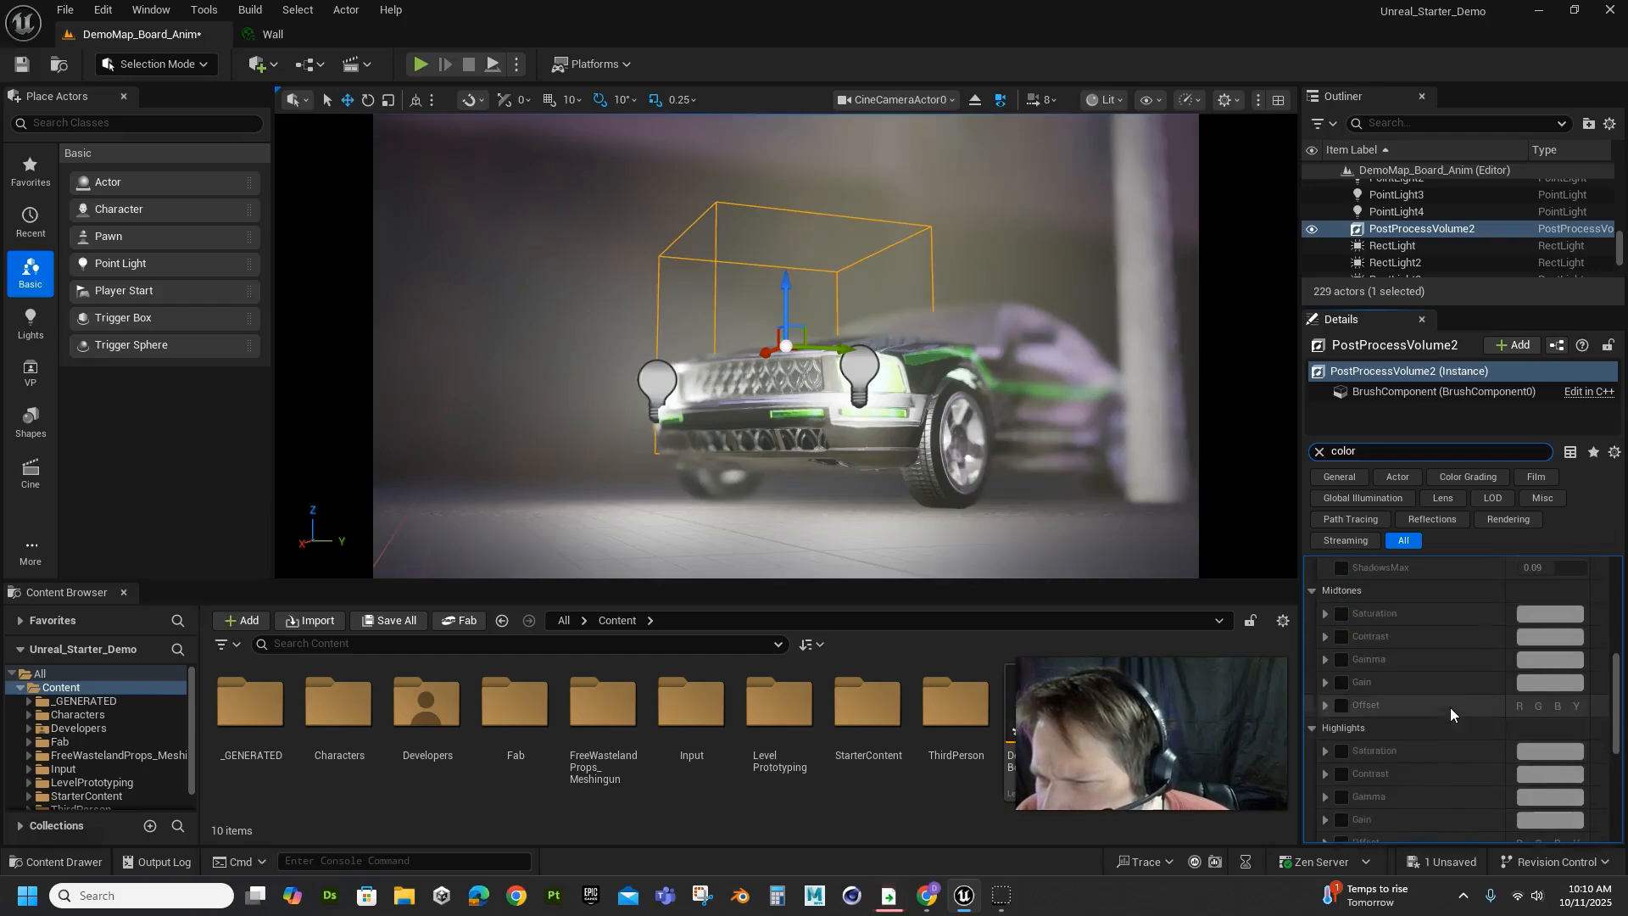
scroll(1451, 707, up, 3)
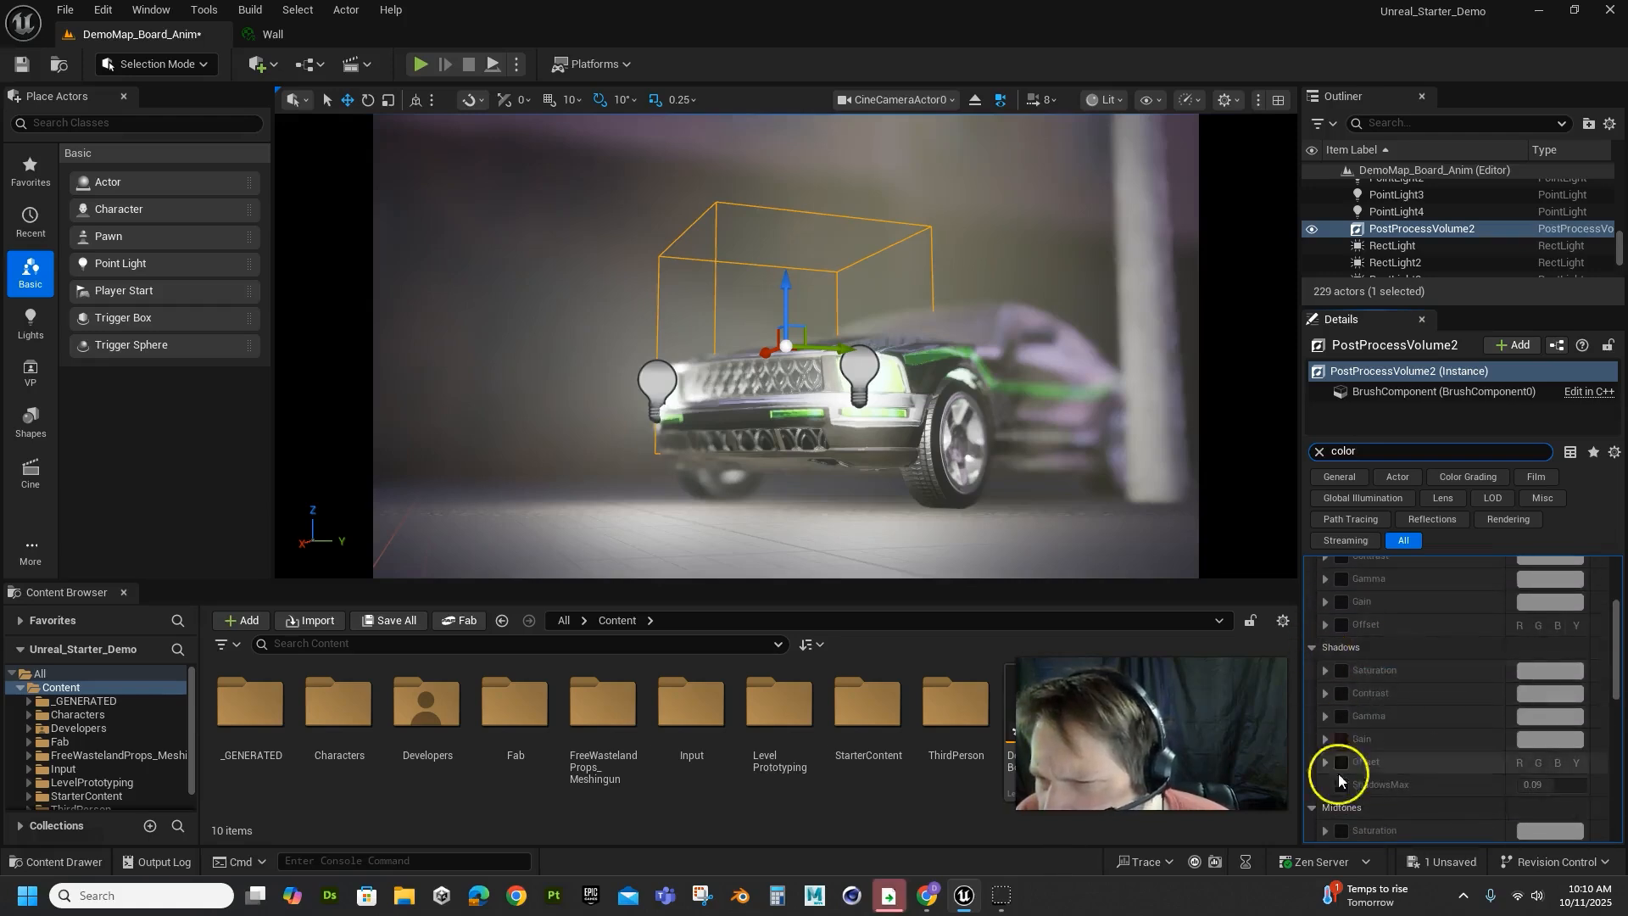
scroll(1426, 699, up, 2)
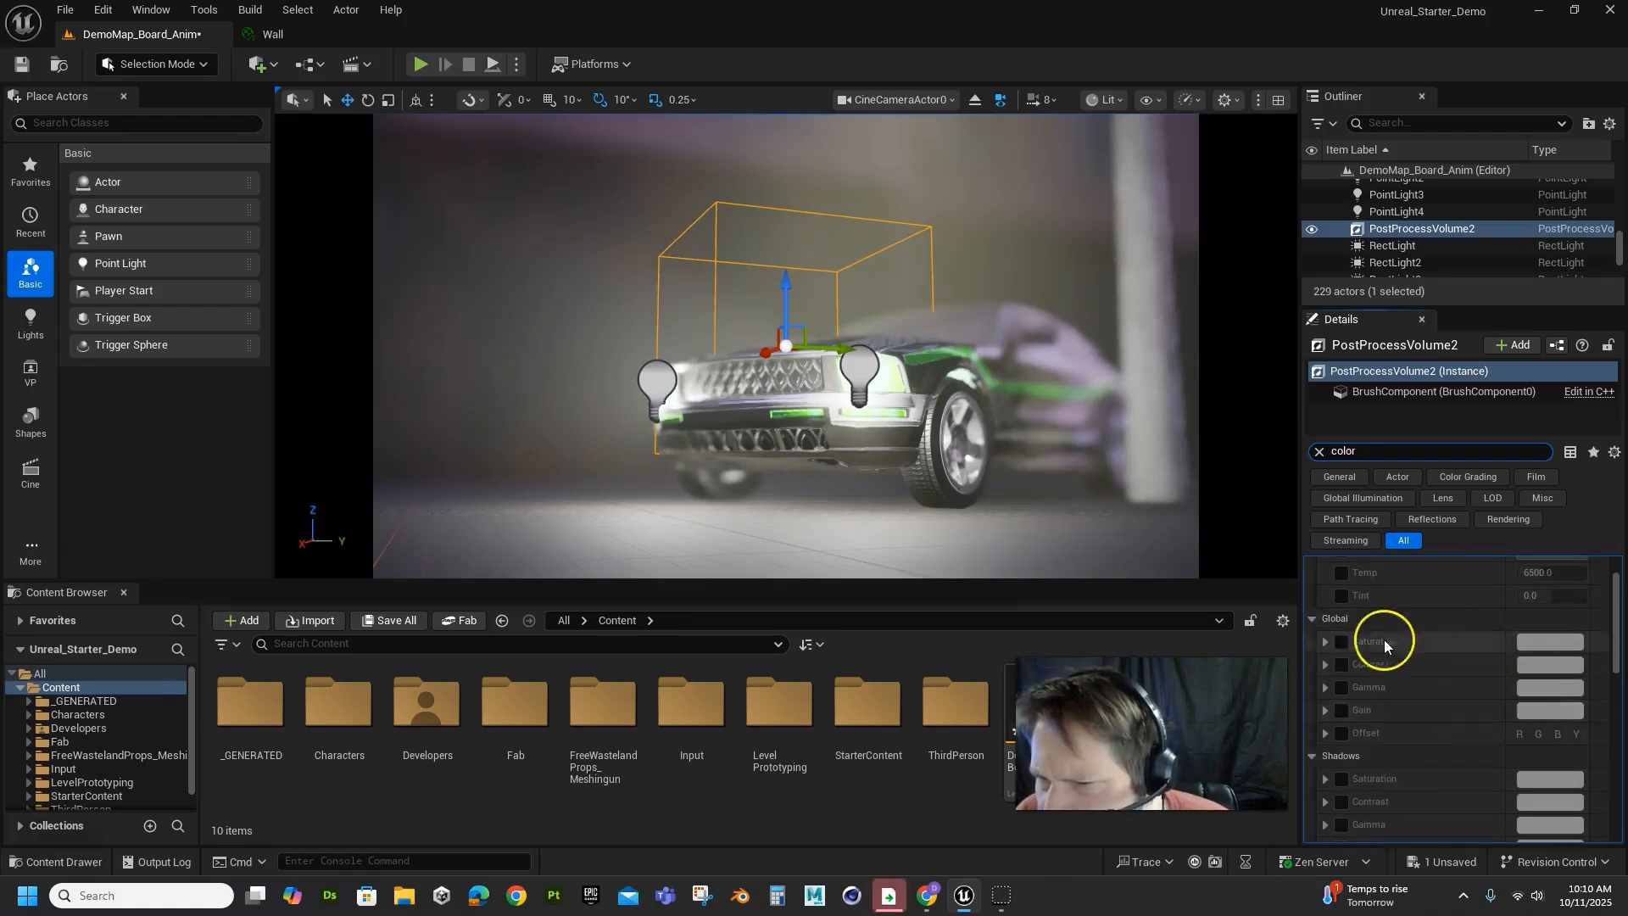
Enable the global Saturation and Contrast overrides and set Saturation to a red tint of R 2.0, G 0.246, B 0.247.
click(1342, 643)
click(1343, 664)
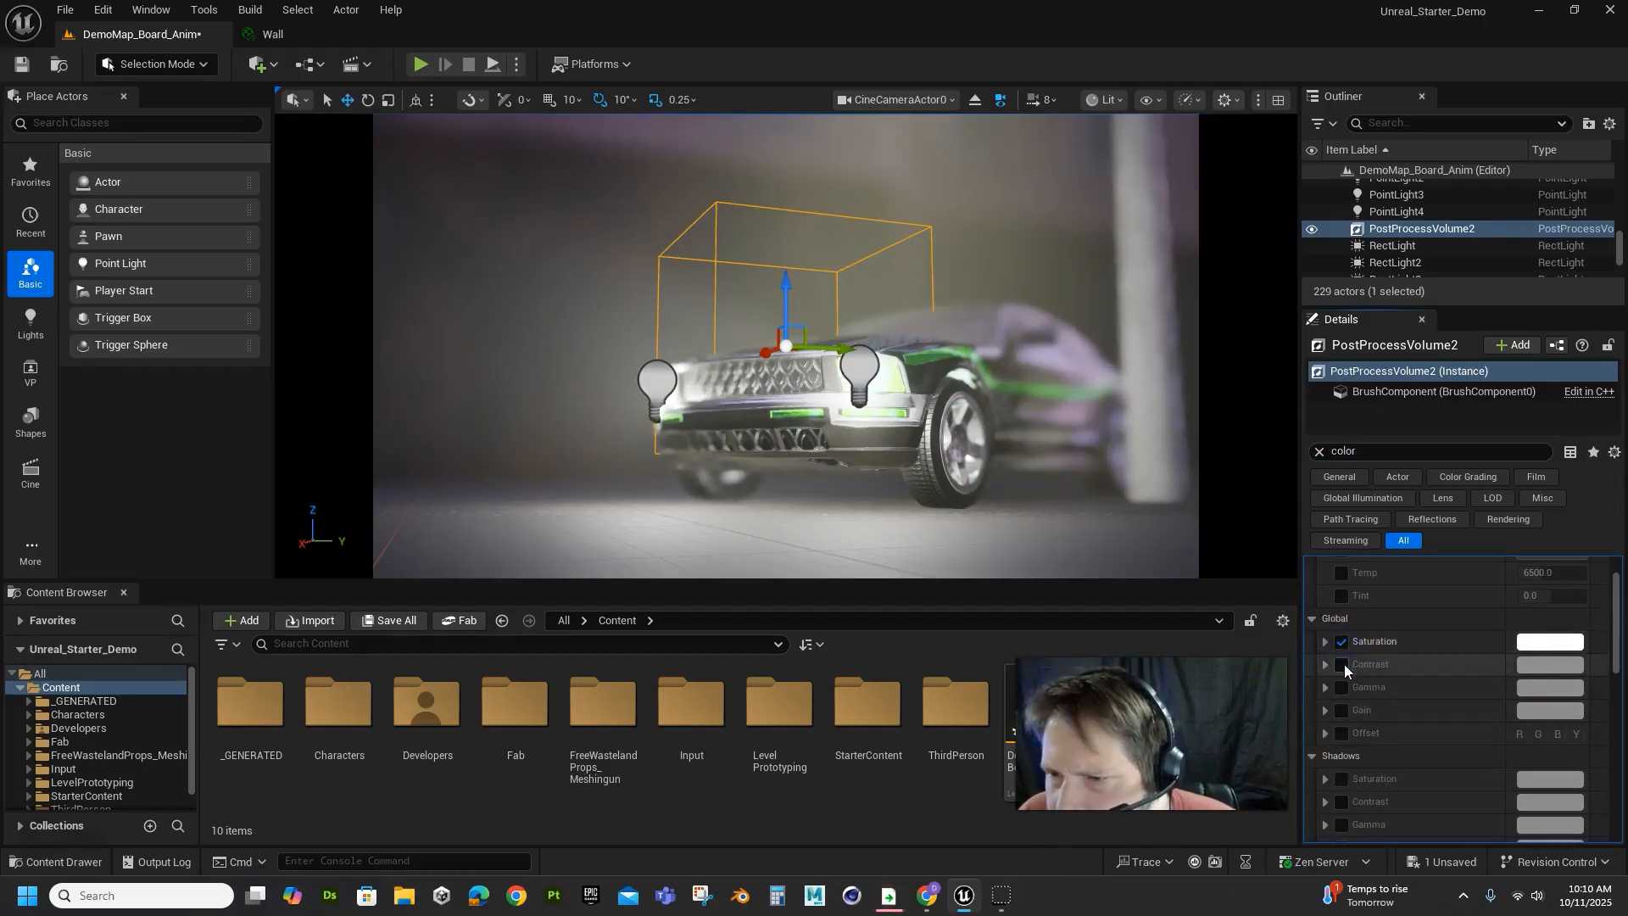
click(1320, 642)
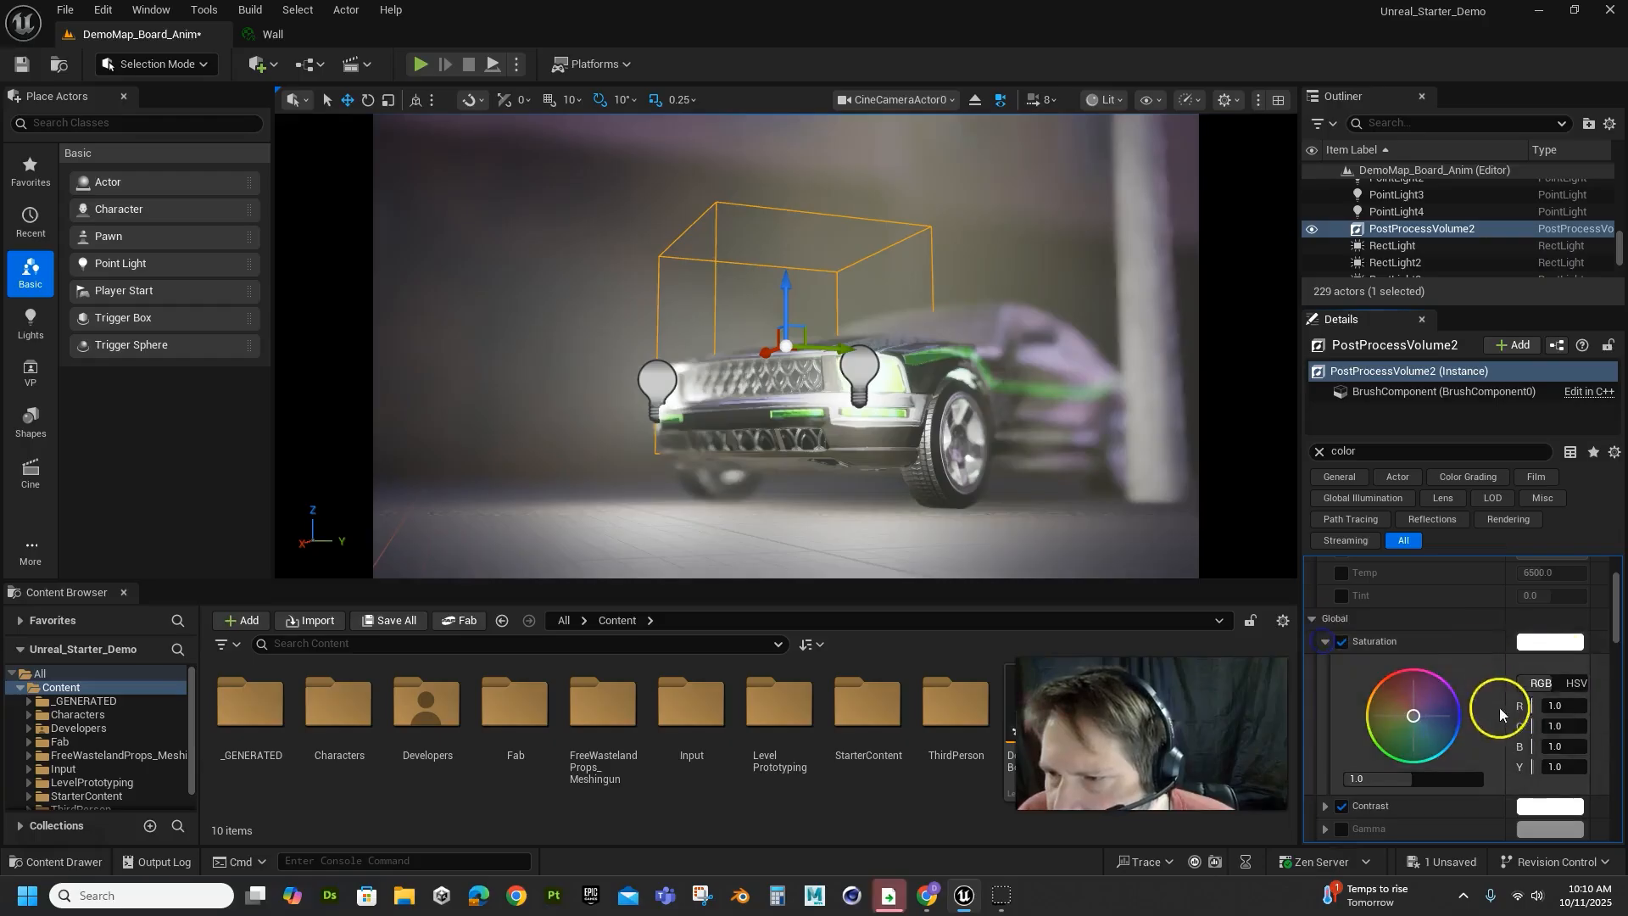
drag(1406, 704, 1390, 675)
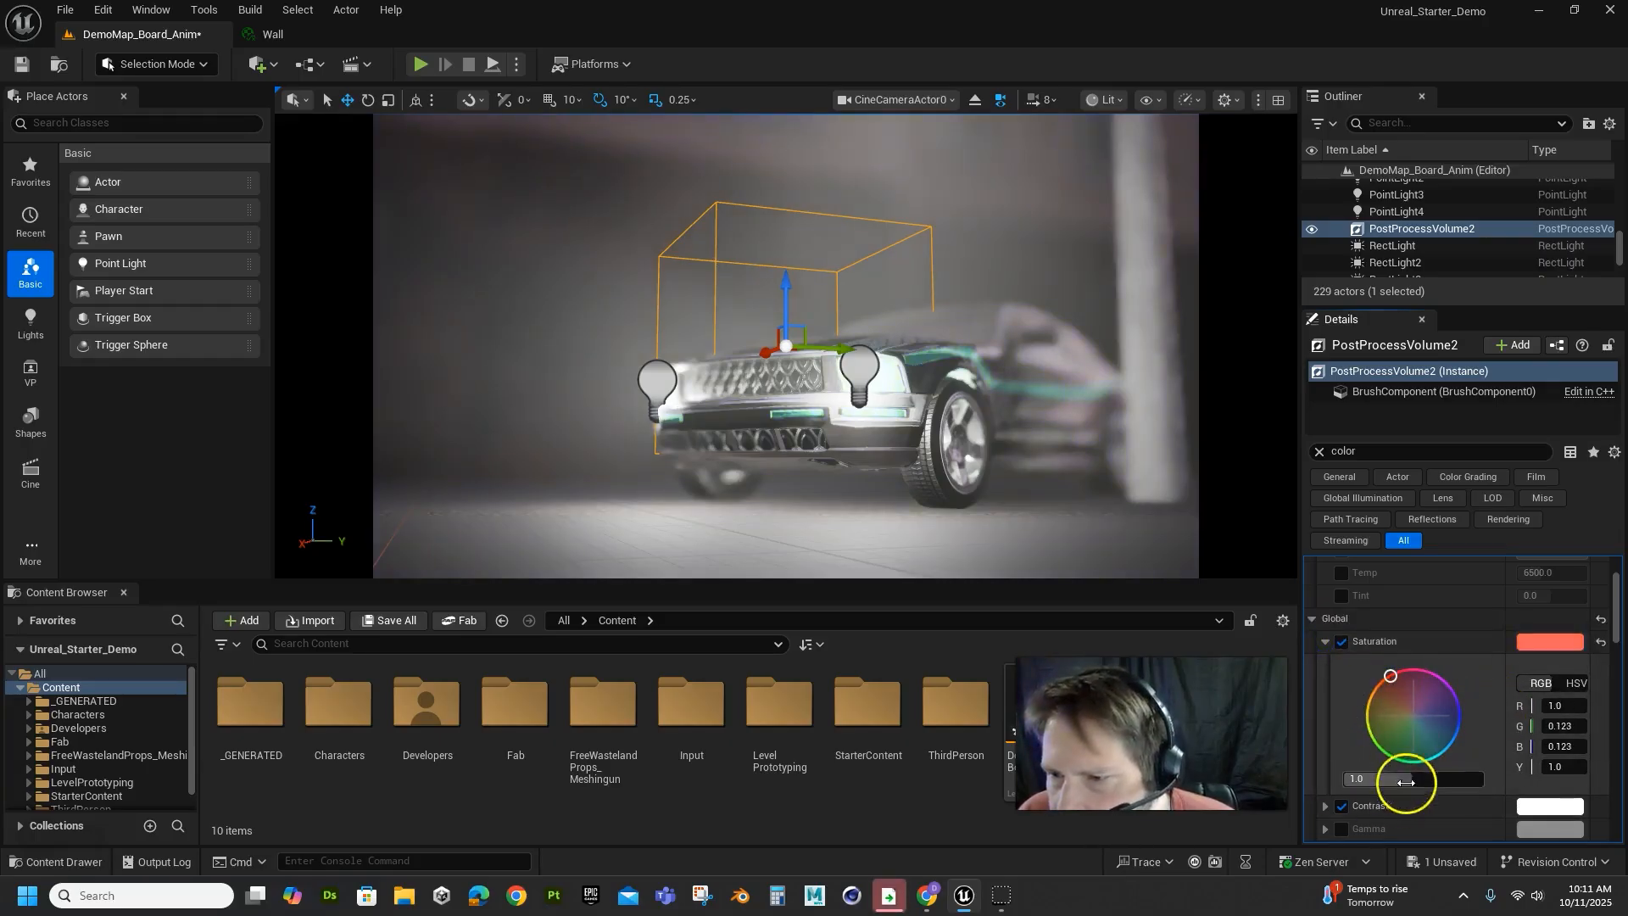
drag(1407, 782, 1422, 780)
drag(1308, 781, 1625, 746)
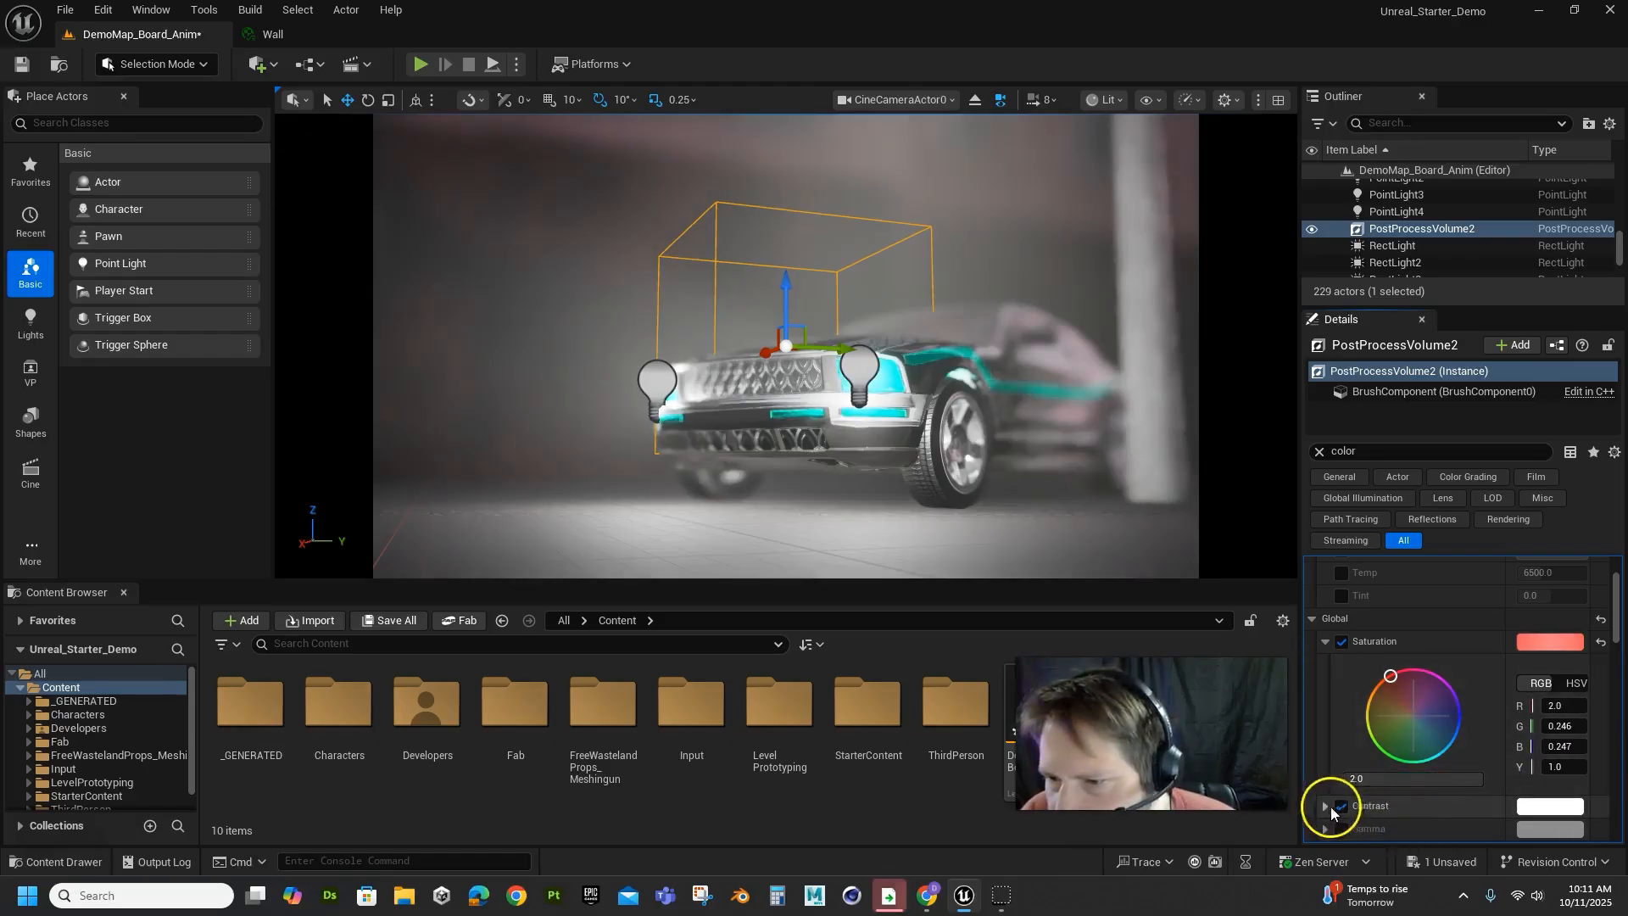
Raise the global Contrast to 2.0 and shift its colour slightly to about R 1.969, G 1.993, B 2.0.
click(1327, 807)
scroll(1442, 774, down, 5)
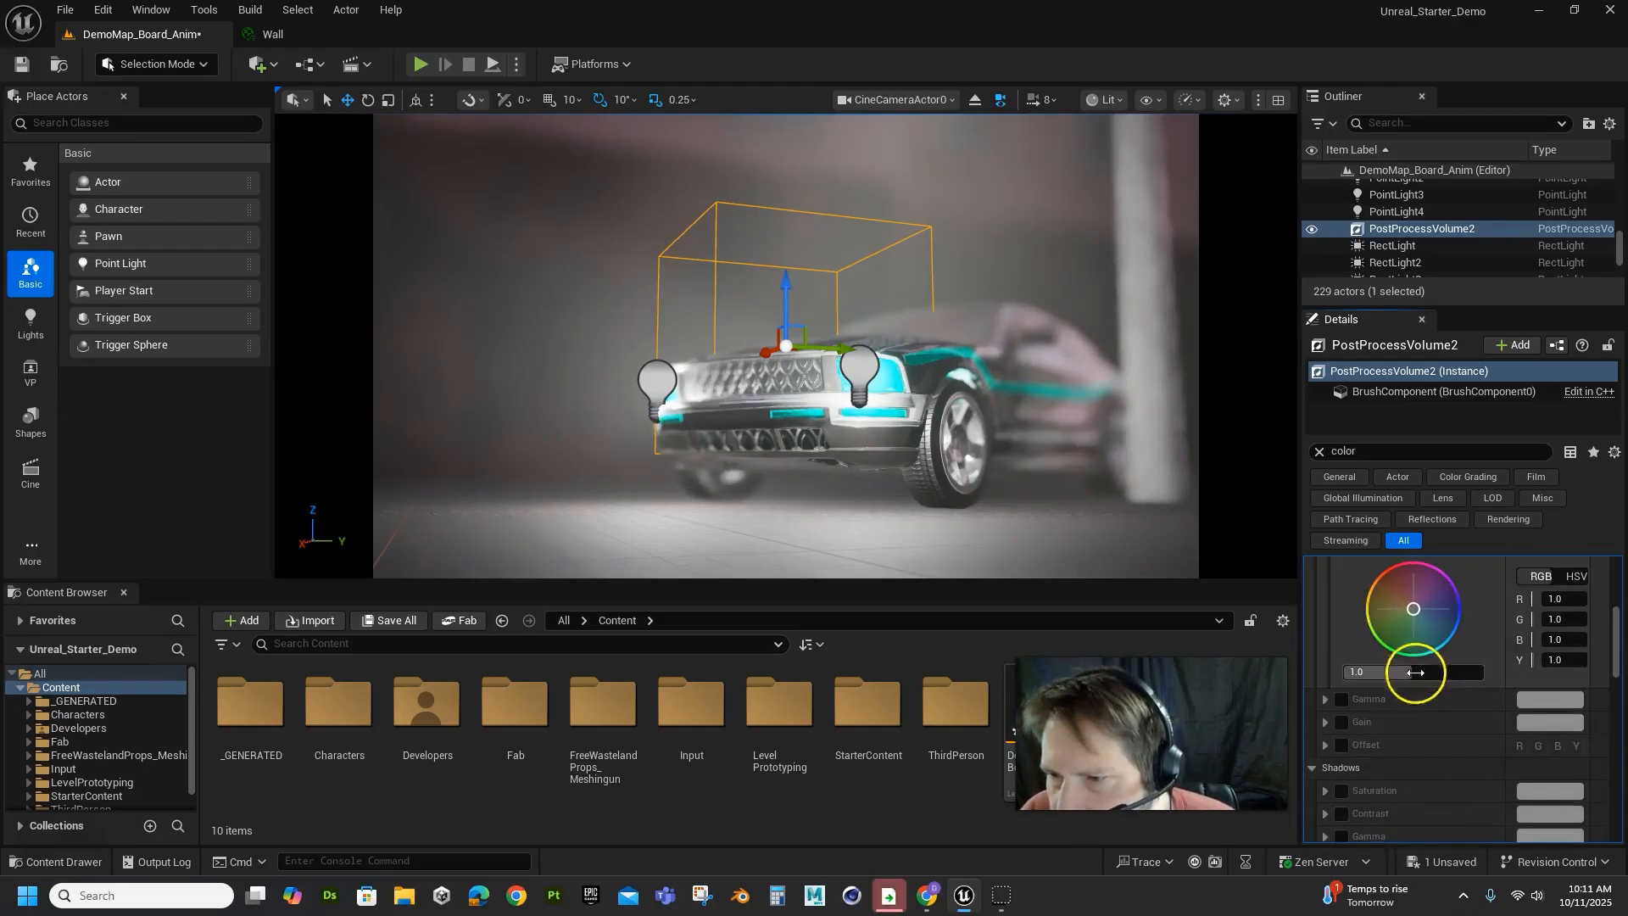
drag(1416, 672, 1475, 673)
drag(1625, 683, 1625, 683)
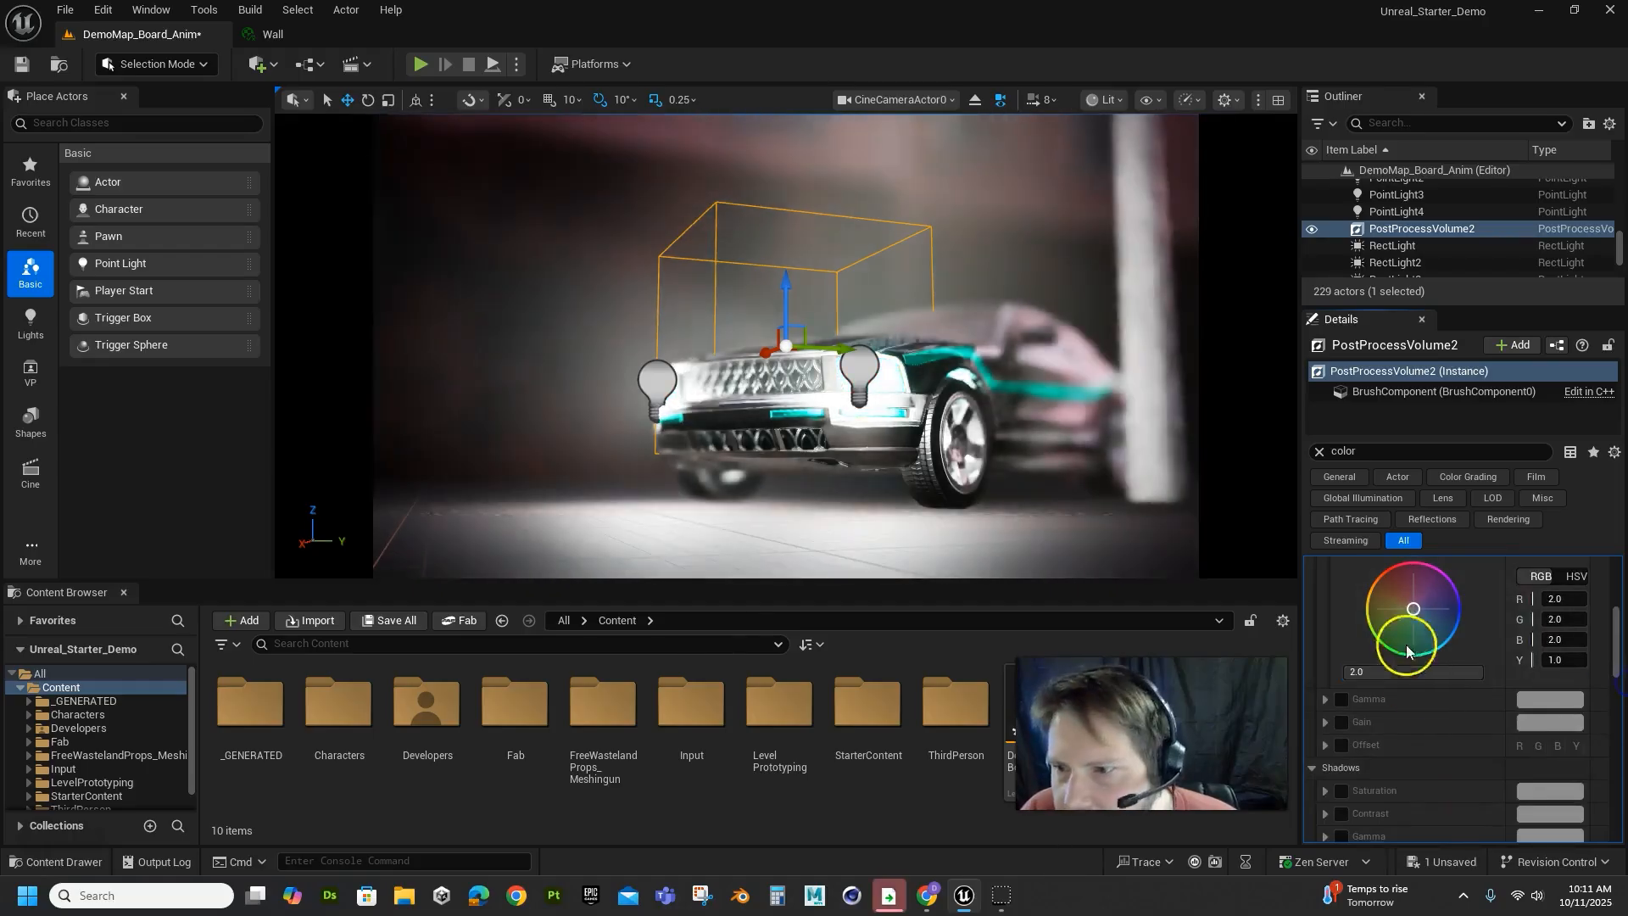
mouse_move(1414, 609)
mouse_down()
mouse_move(1538, 713)
mouse_move(1421, 643)
mouse_move(1428, 605)
mouse_move(1420, 622)
mouse_up()
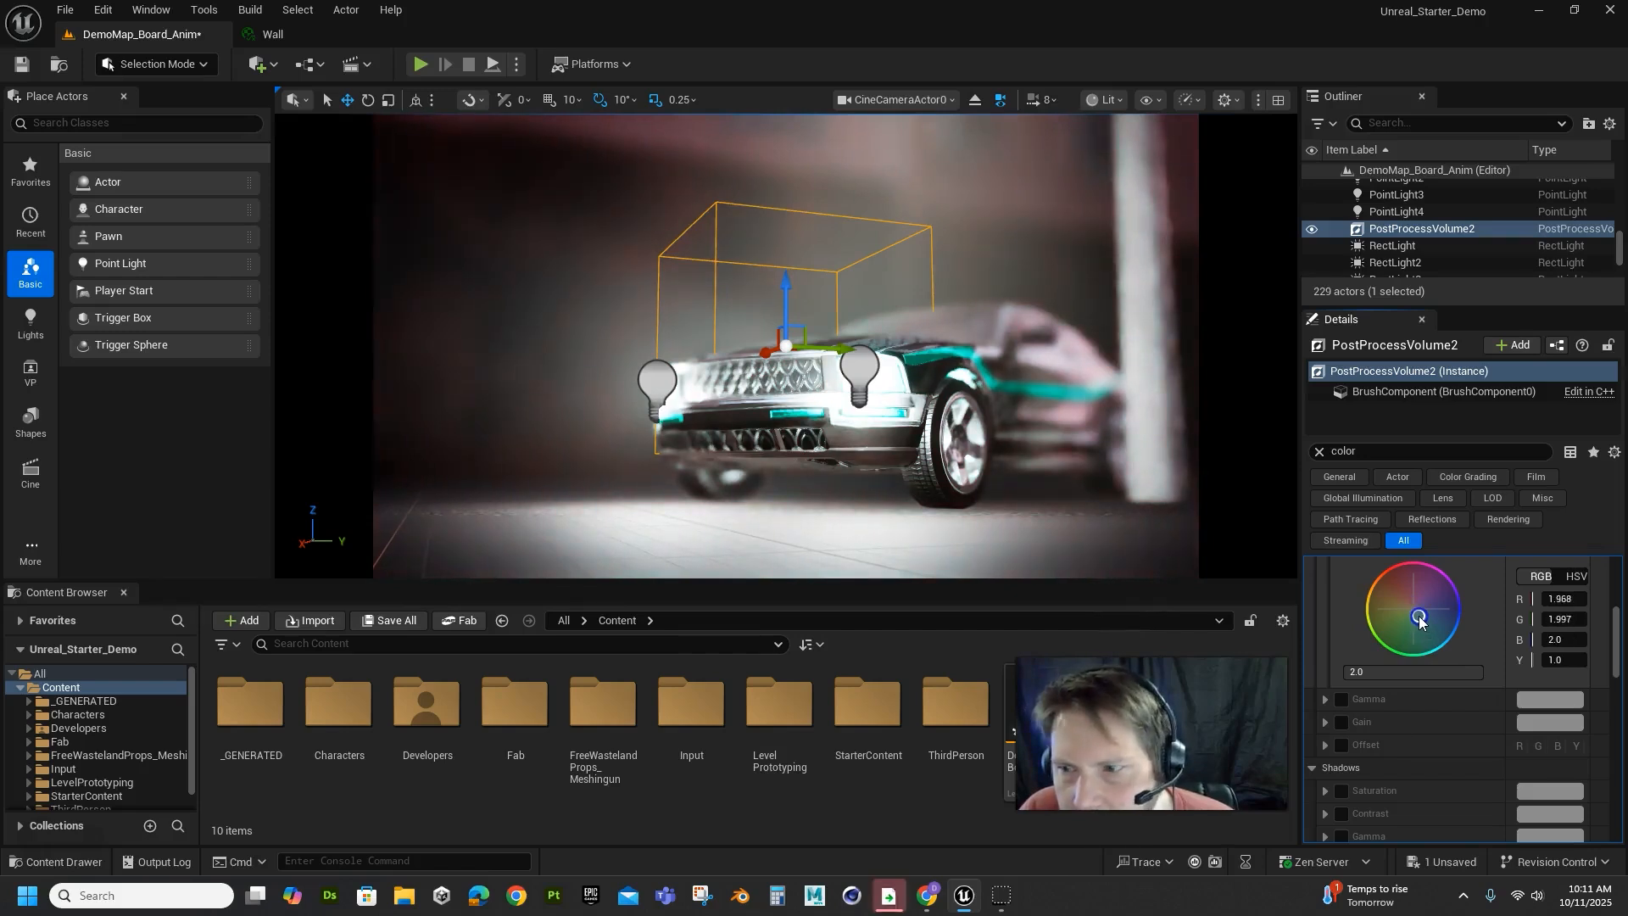
Enable the Temperature Type, Temp and Tint overrides, setting Temp to about 5960 and Tint to about 0.086.
scroll(1423, 756, up, 5)
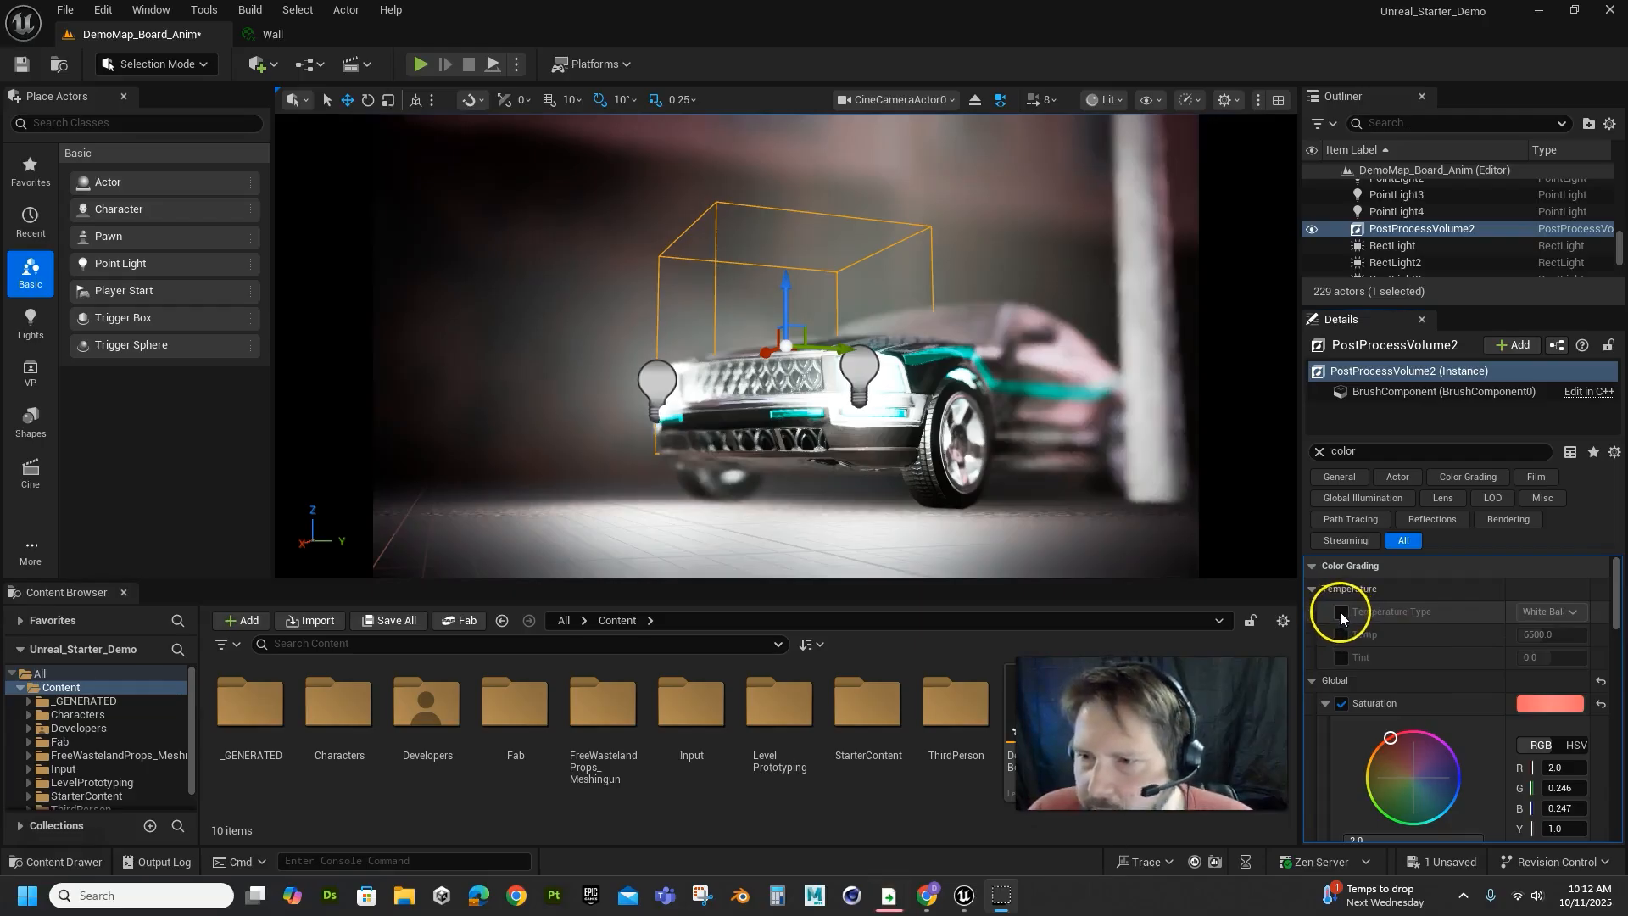
click(1341, 612)
click(1343, 635)
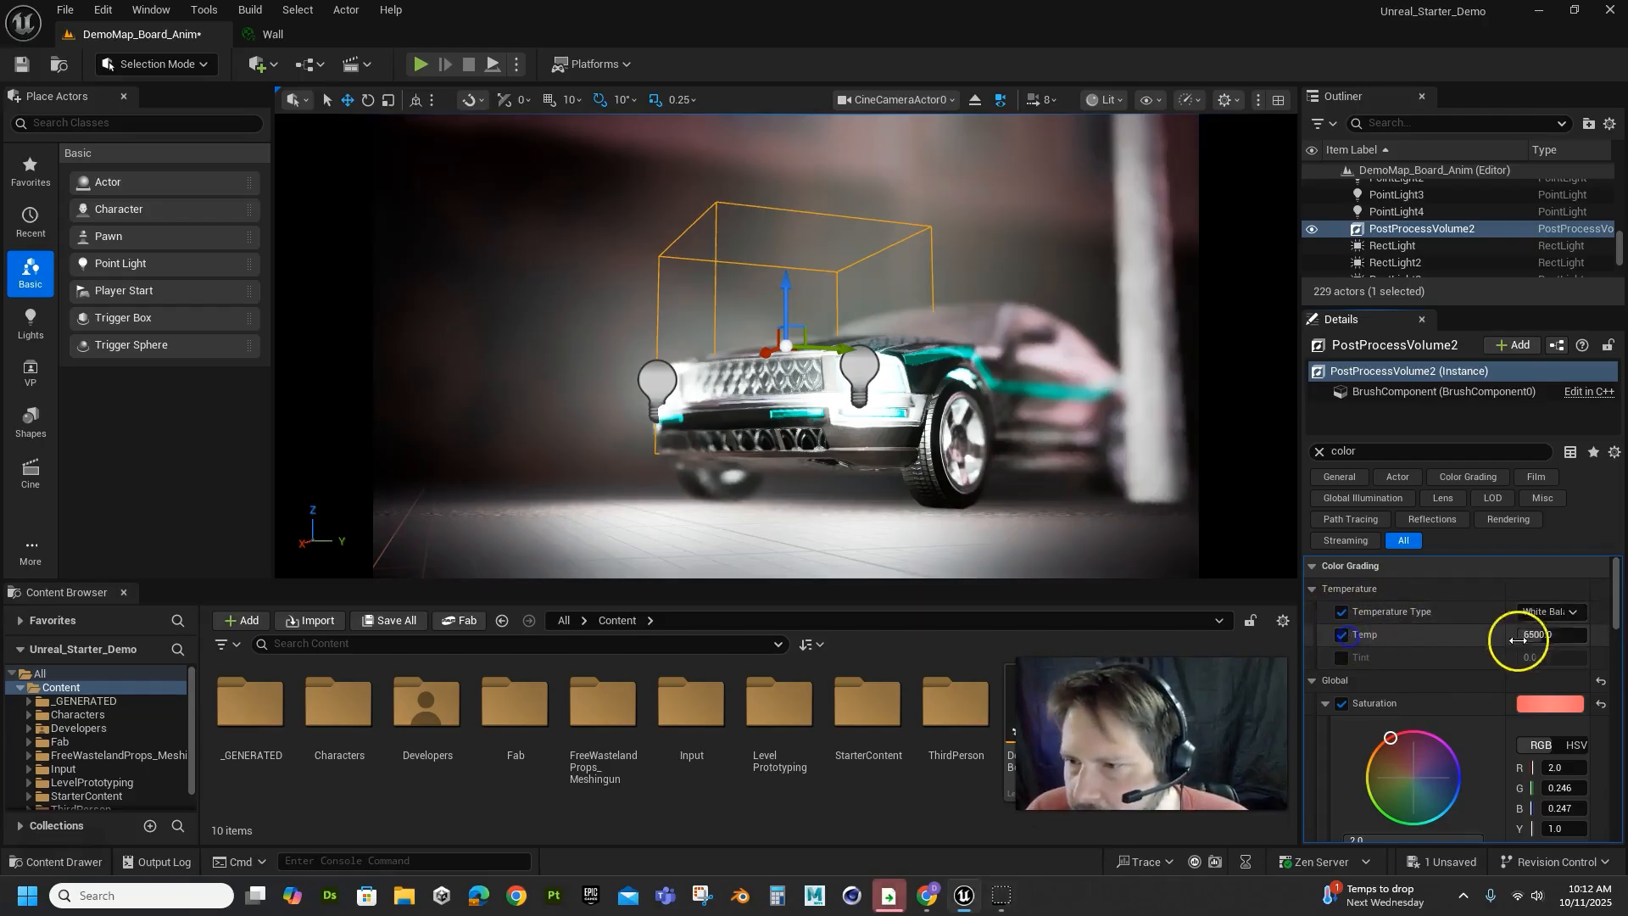
drag(1518, 640, 1581, 665)
click(1341, 657)
click(1552, 659)
click(1423, 694)
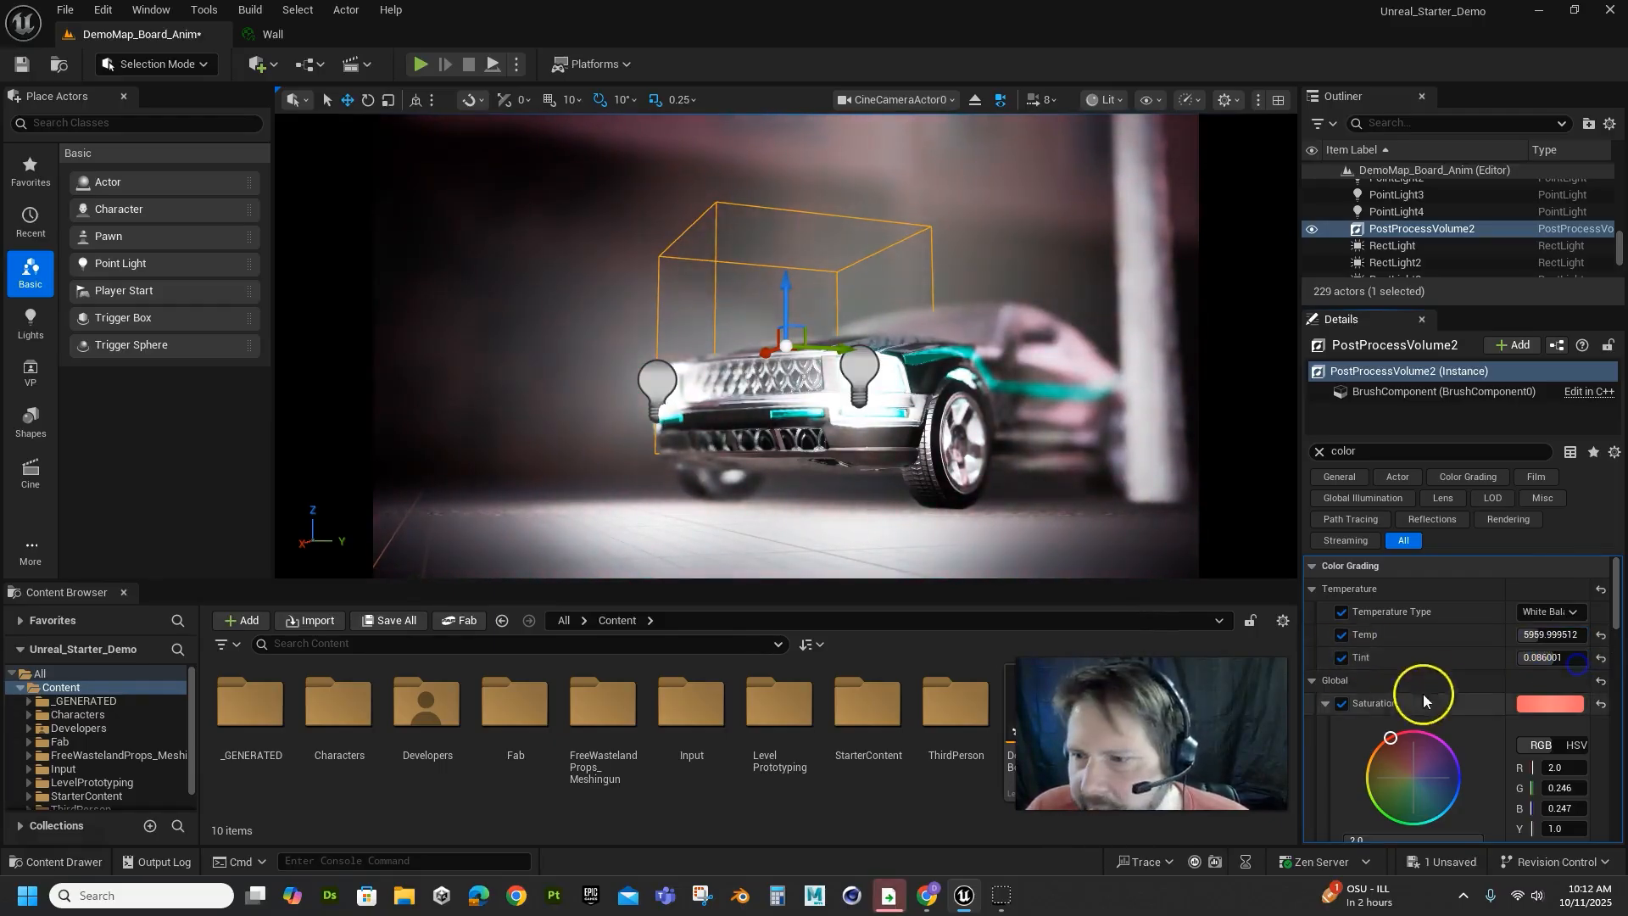
Switch off the global Saturation override, toggle Contrast off and on to compare, and hide the editor icons in the viewport.
click(1344, 700)
scroll(1345, 712, down, 3)
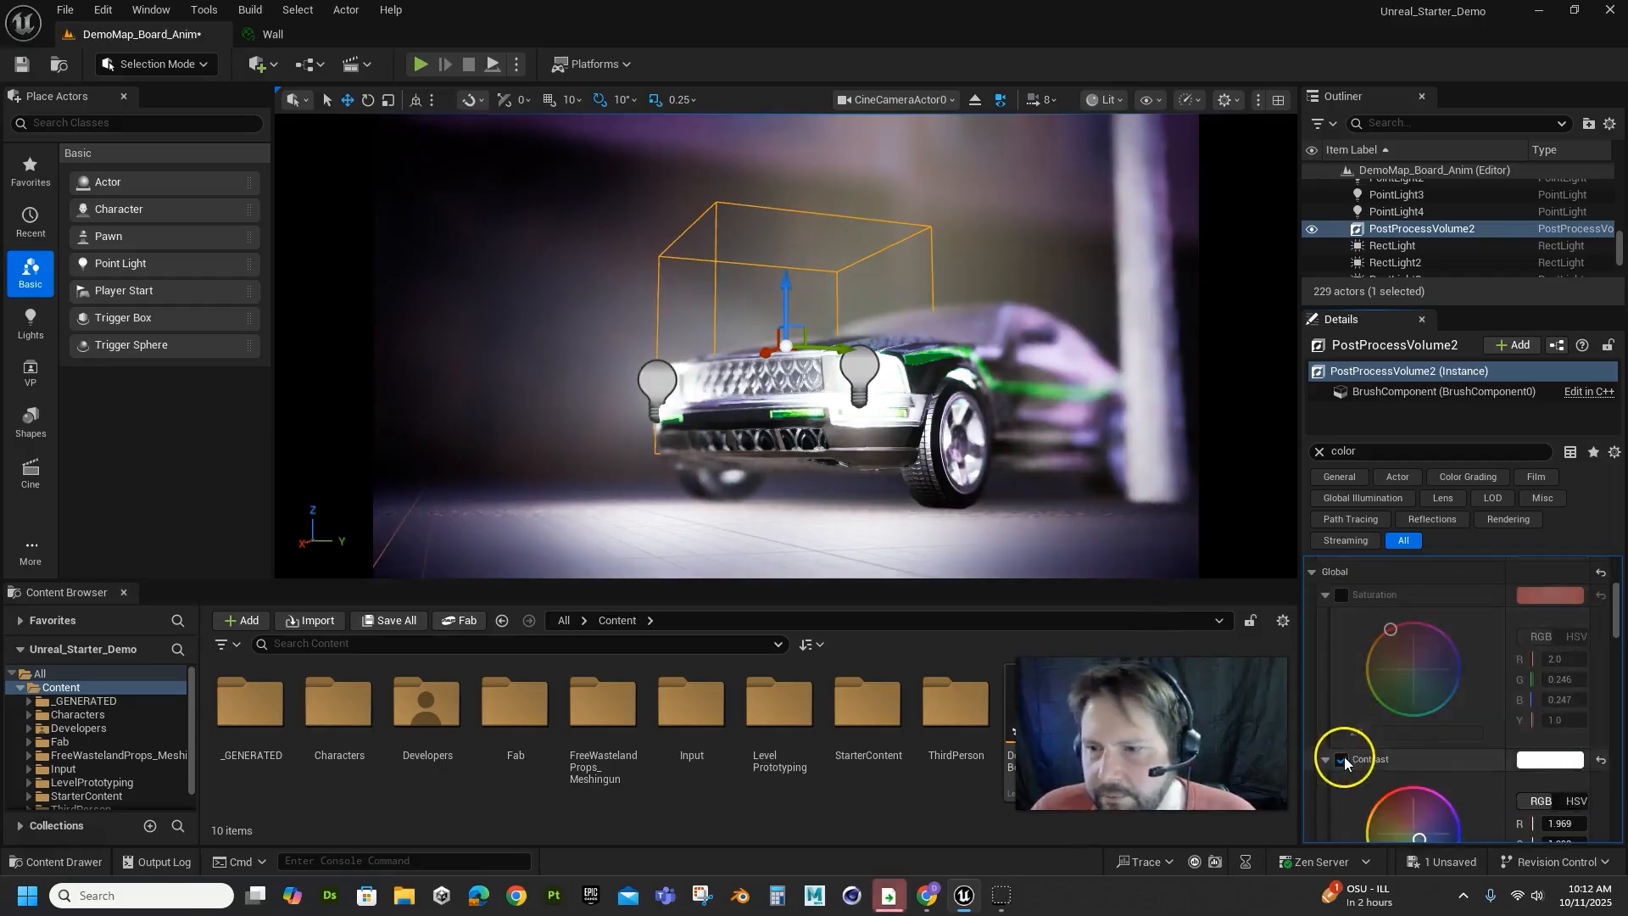
click(1342, 758)
scroll(1346, 746, down, 3)
click(1343, 653)
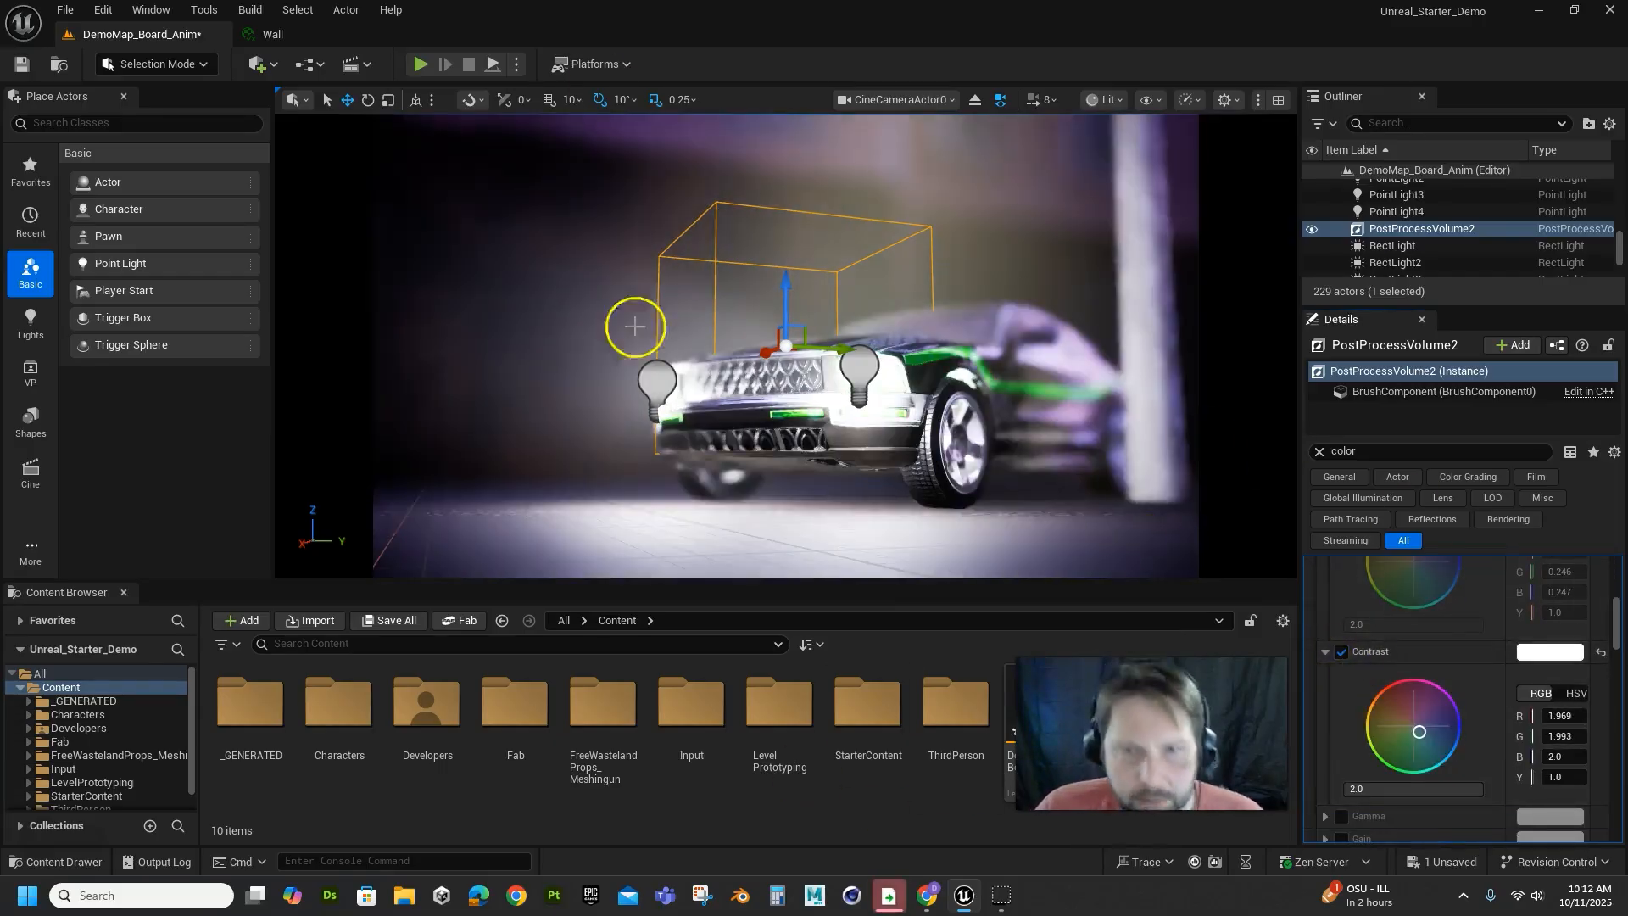
key(g)
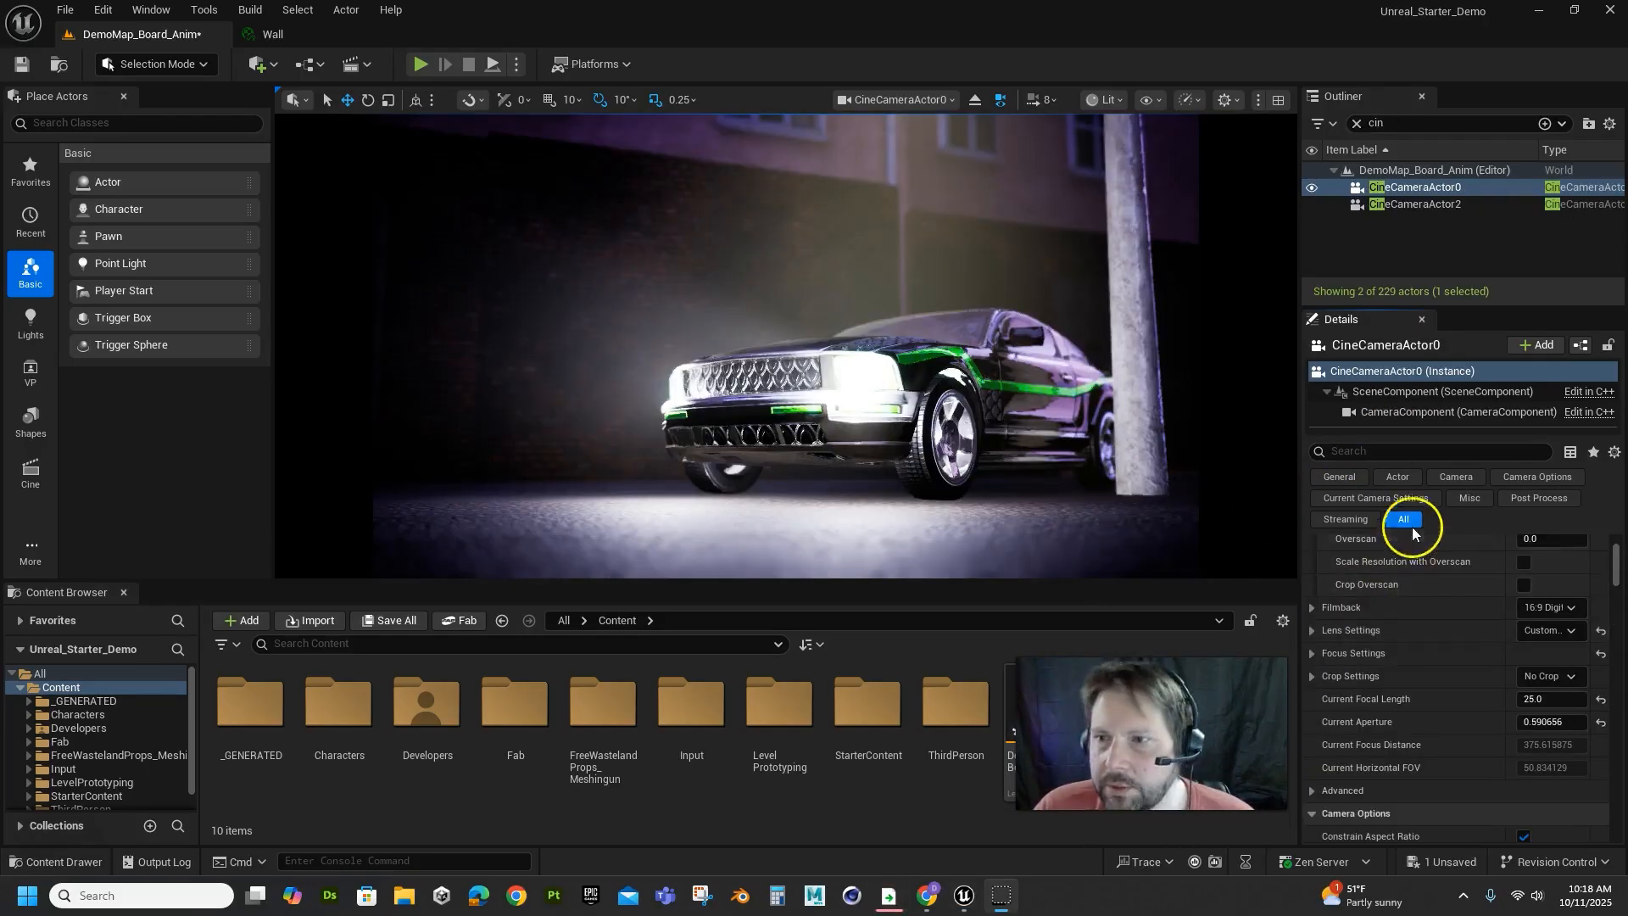
Filter the actor list by "post" and select PostProcessVolume2 to show its properties.
click(1357, 123)
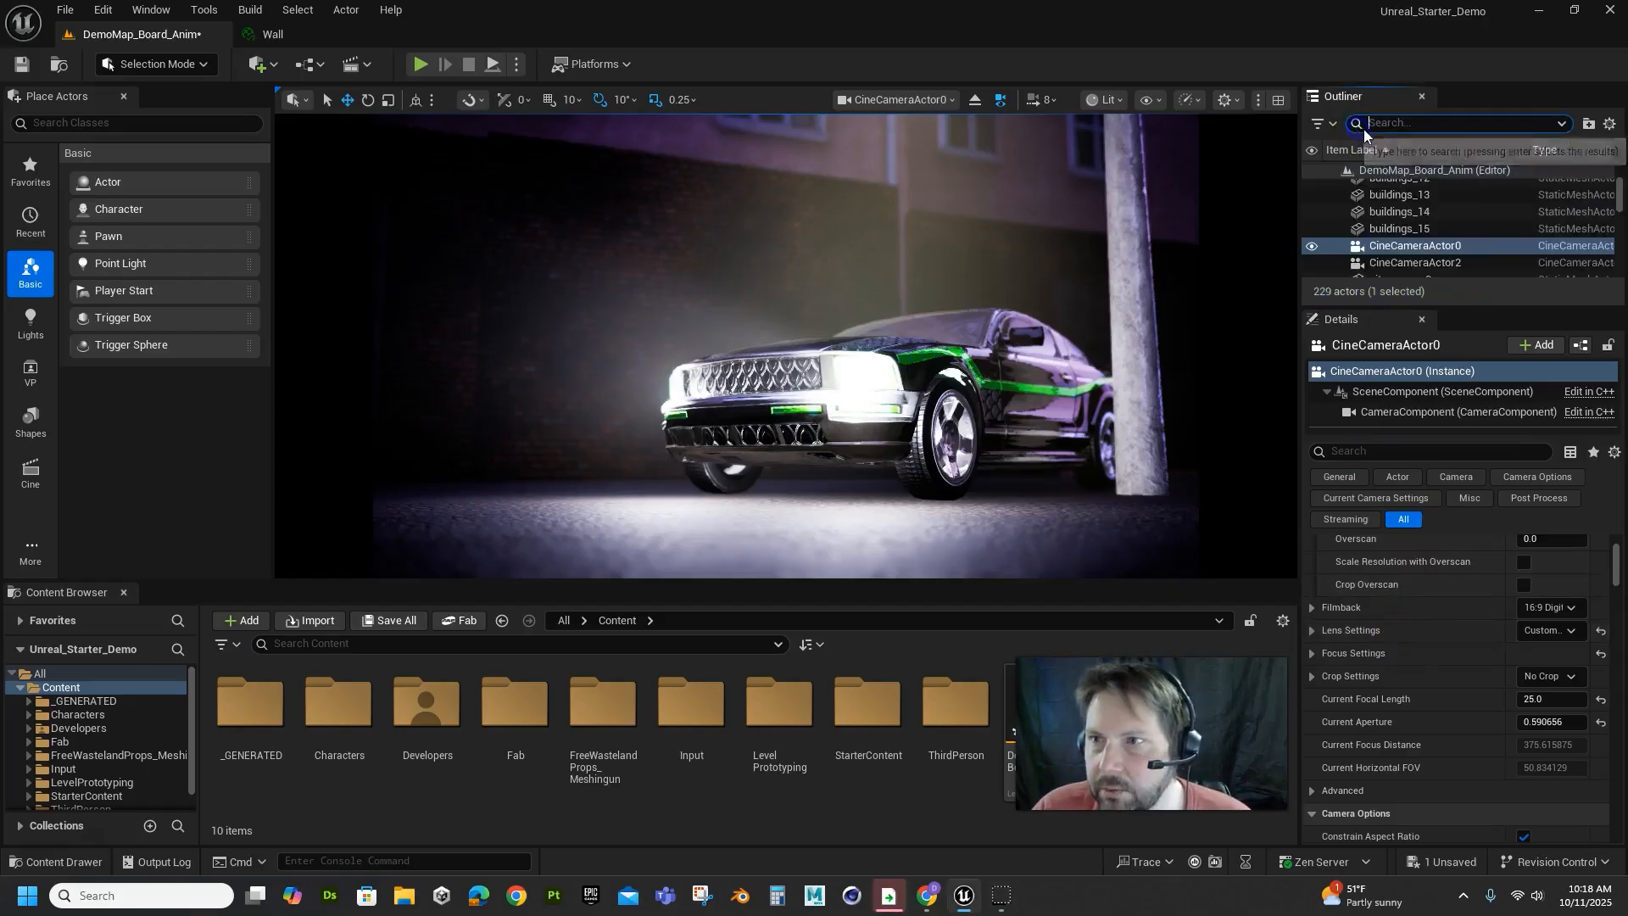
click(1387, 126)
text(post)
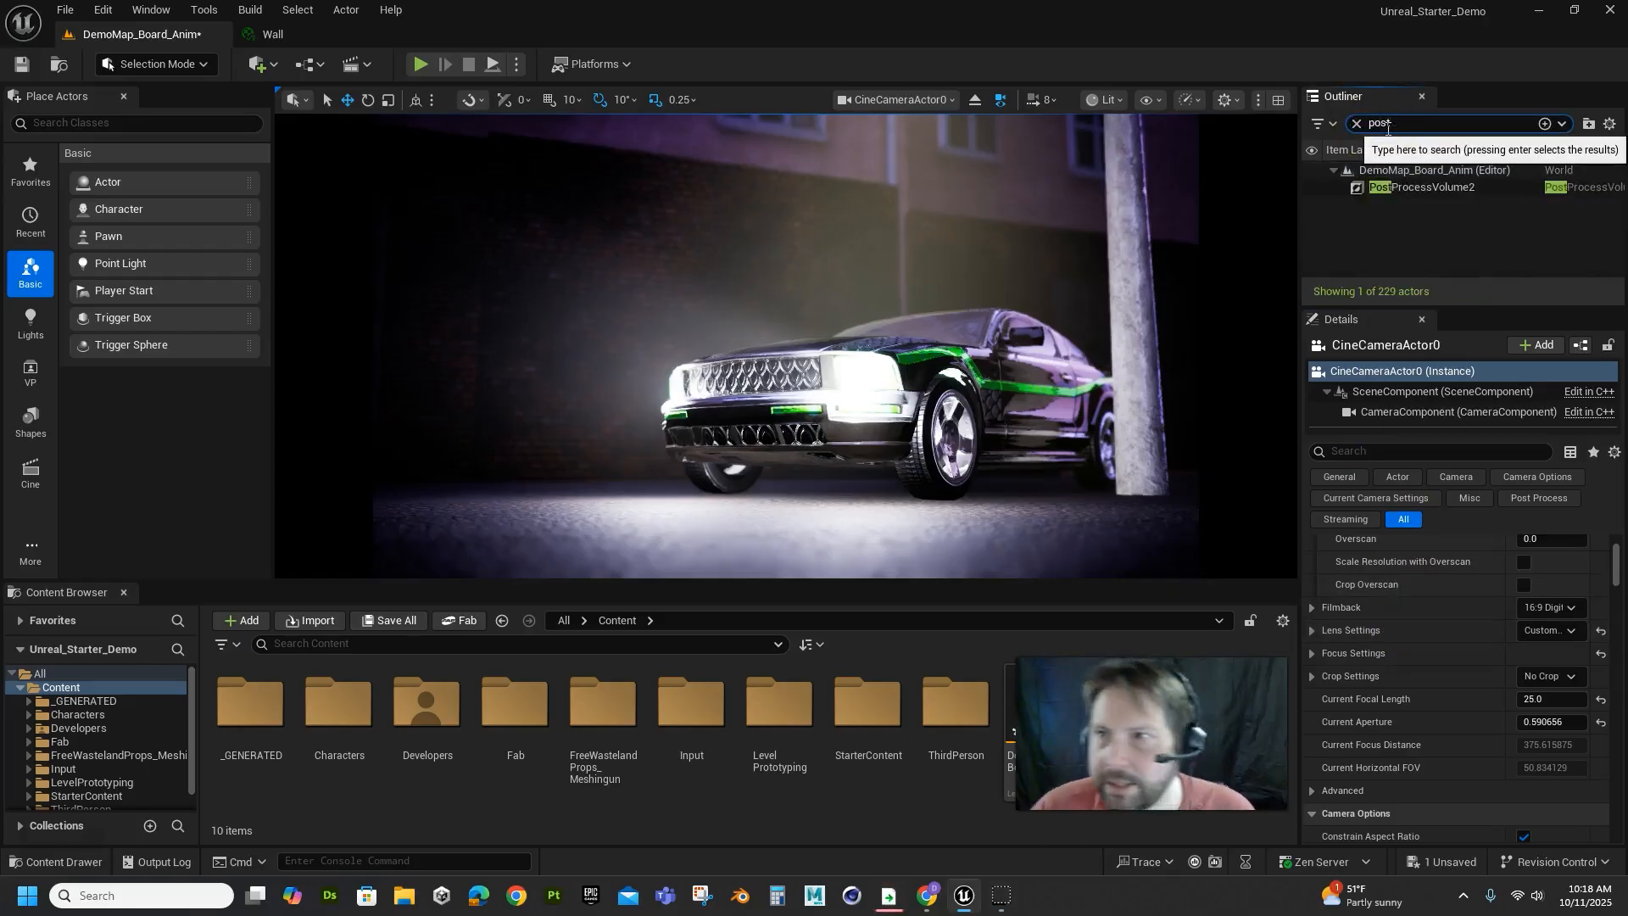
click(1415, 186)
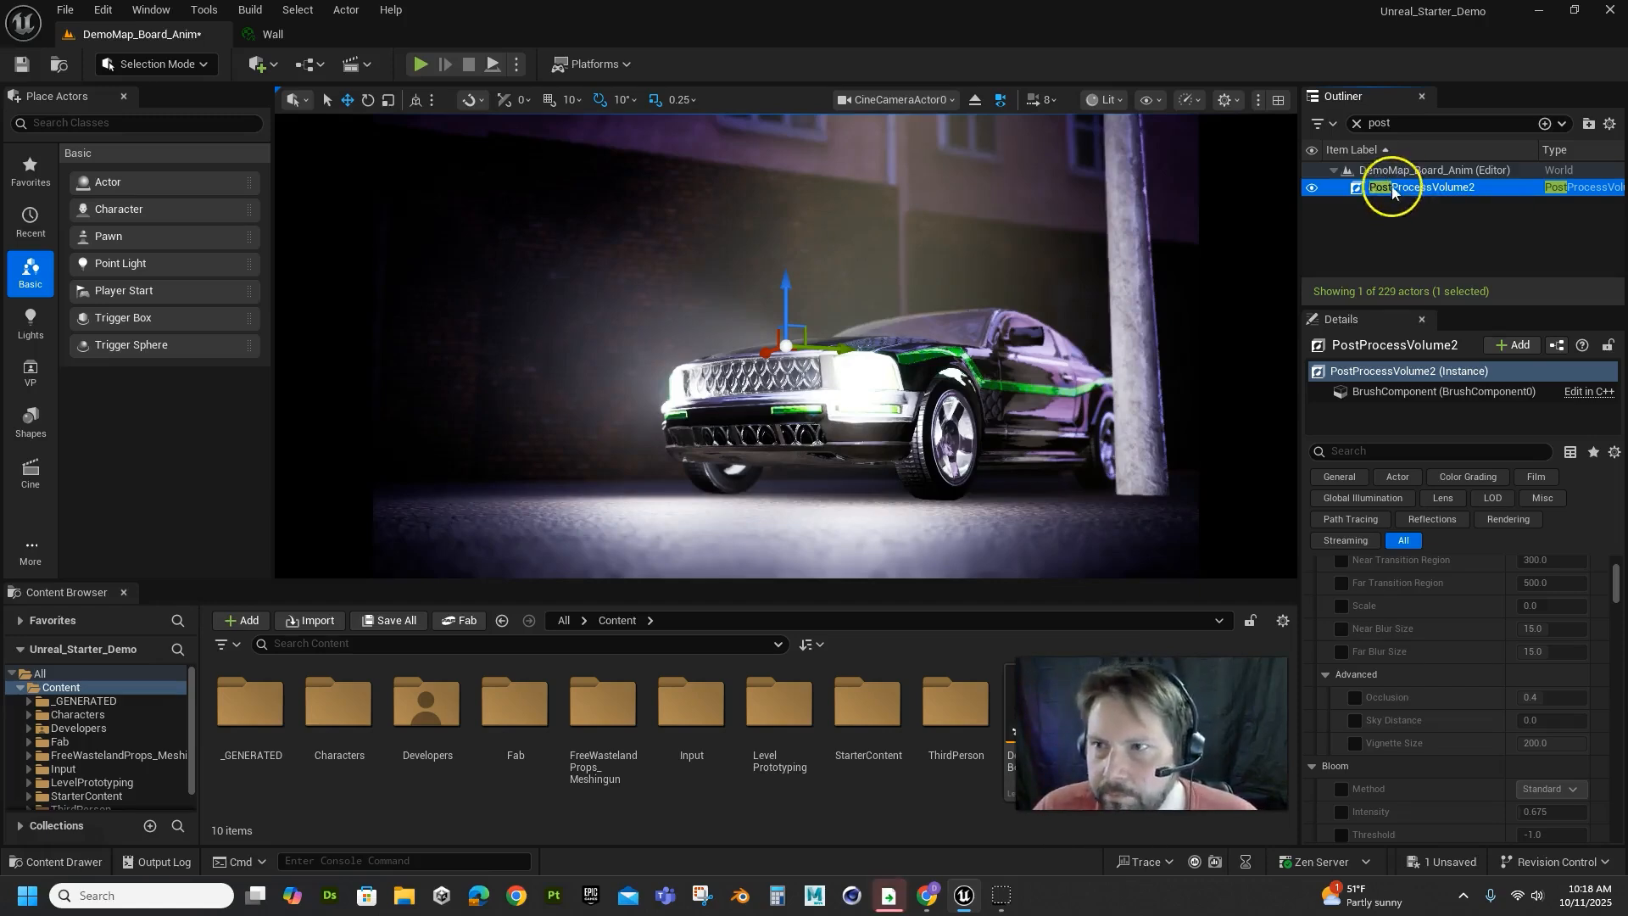
Filter the actor list by "cin" and select CineCameraActor0.
click(1399, 123)
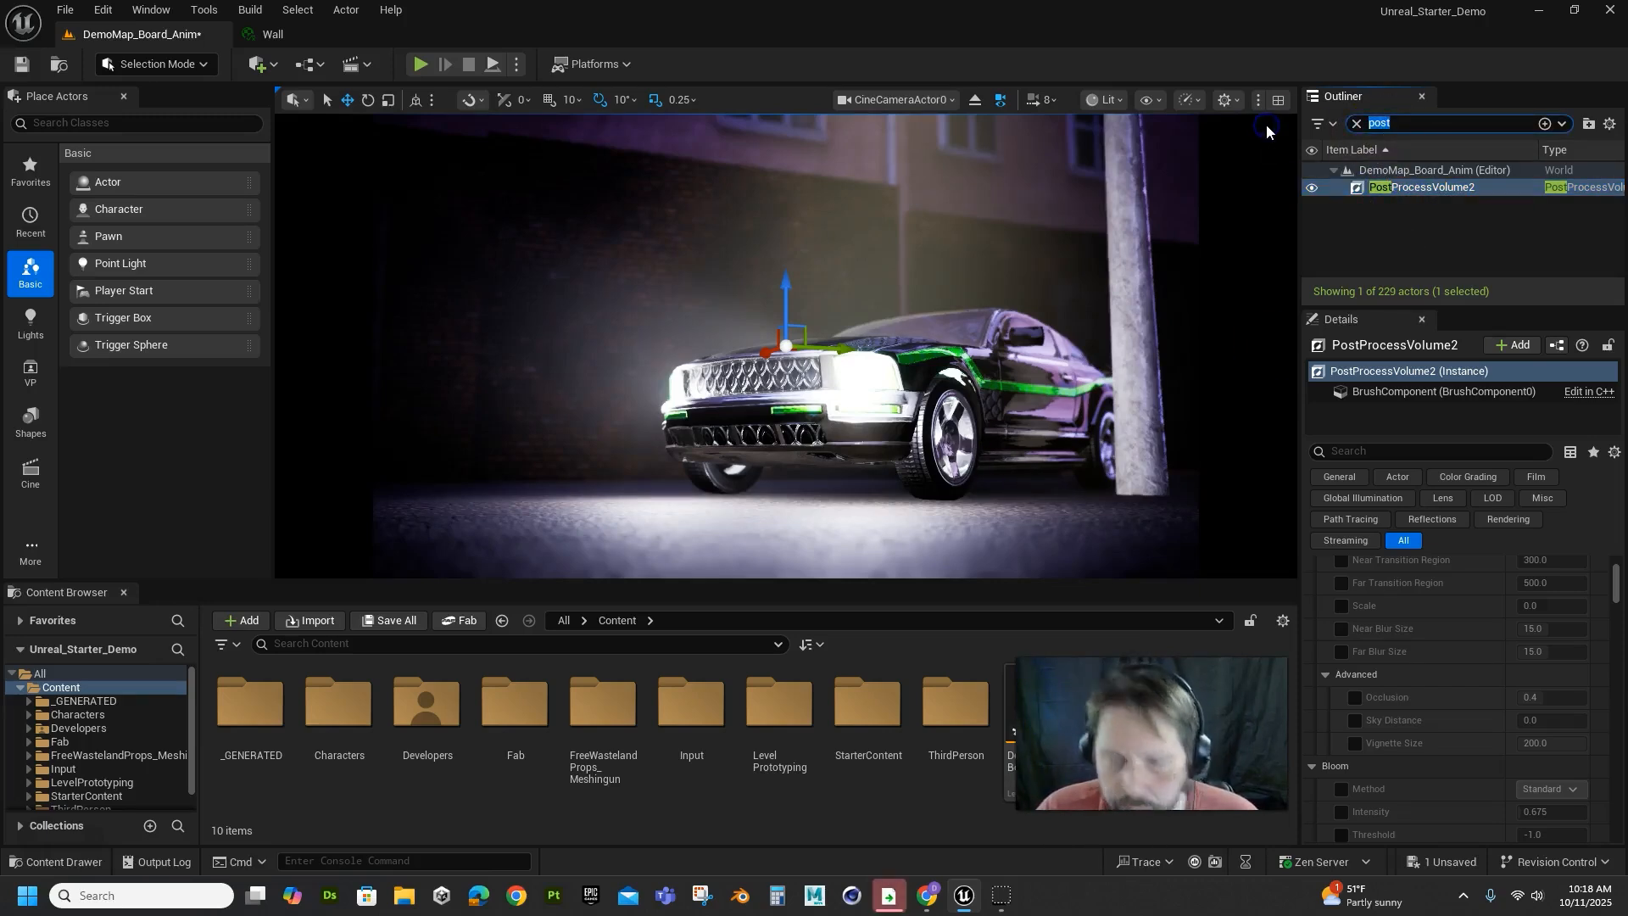
key(BackSpace)
text(c)
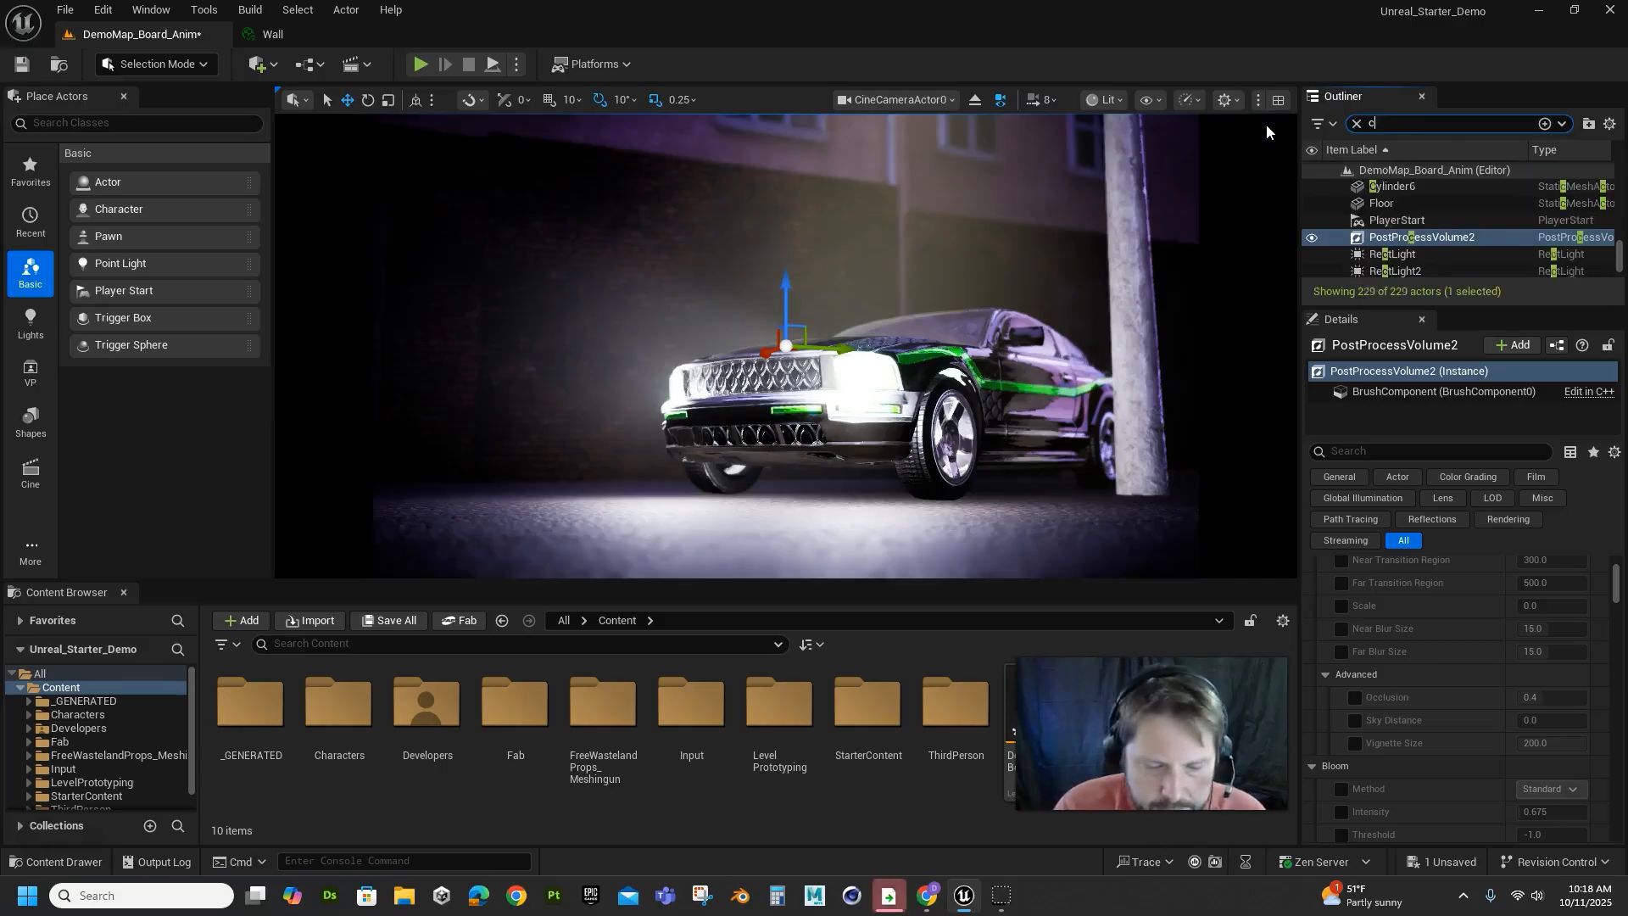
text(in)
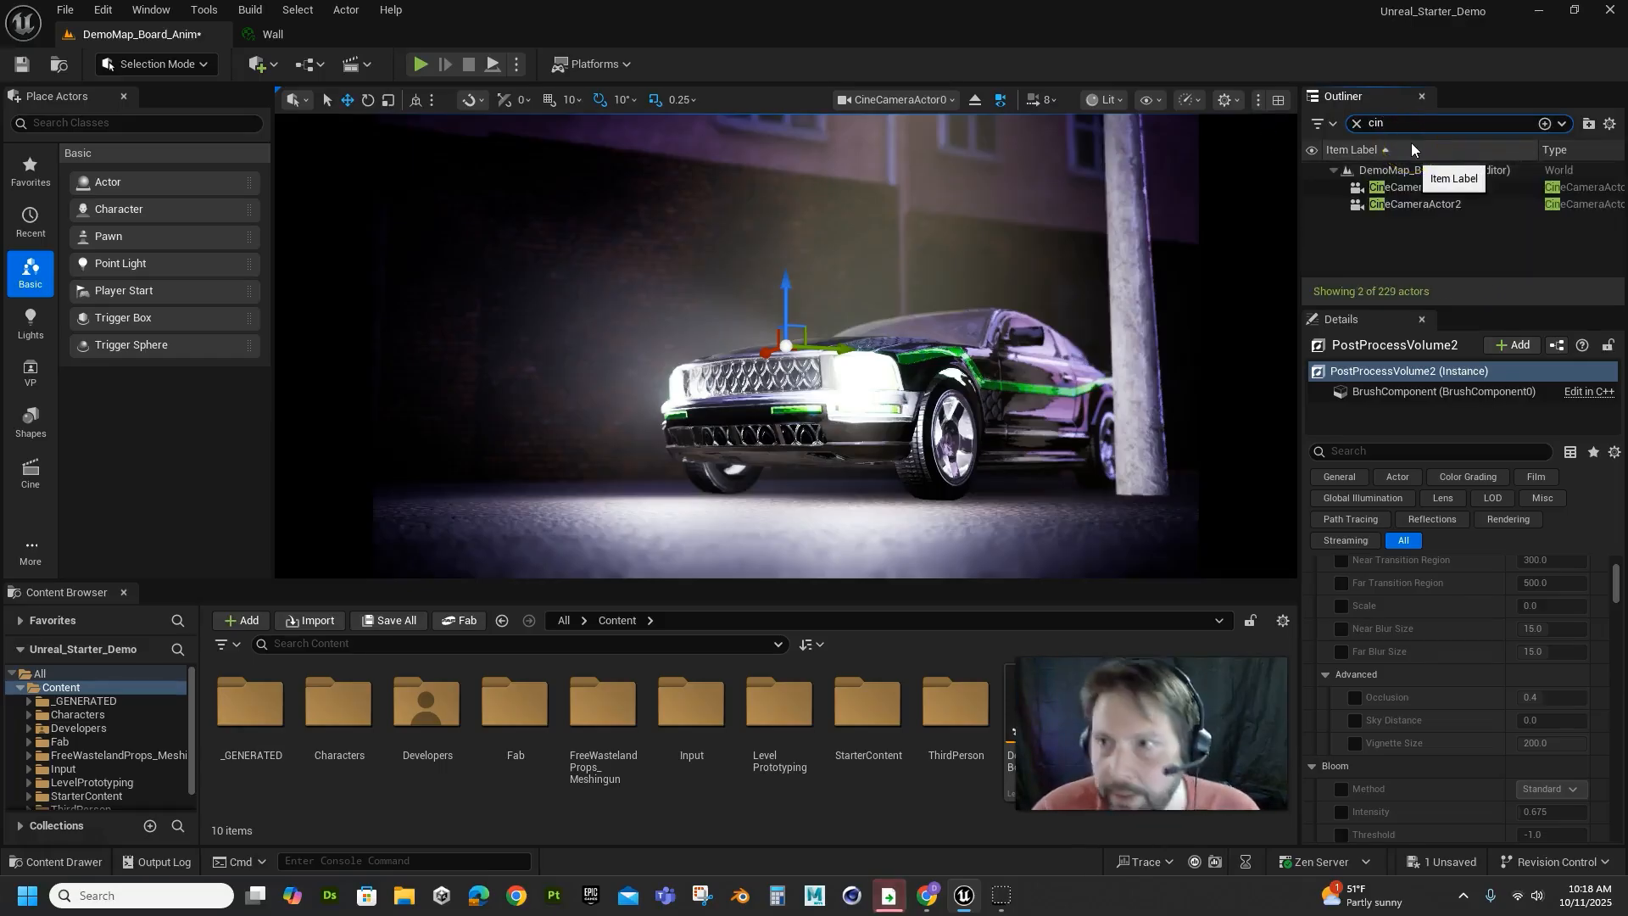
click(1422, 187)
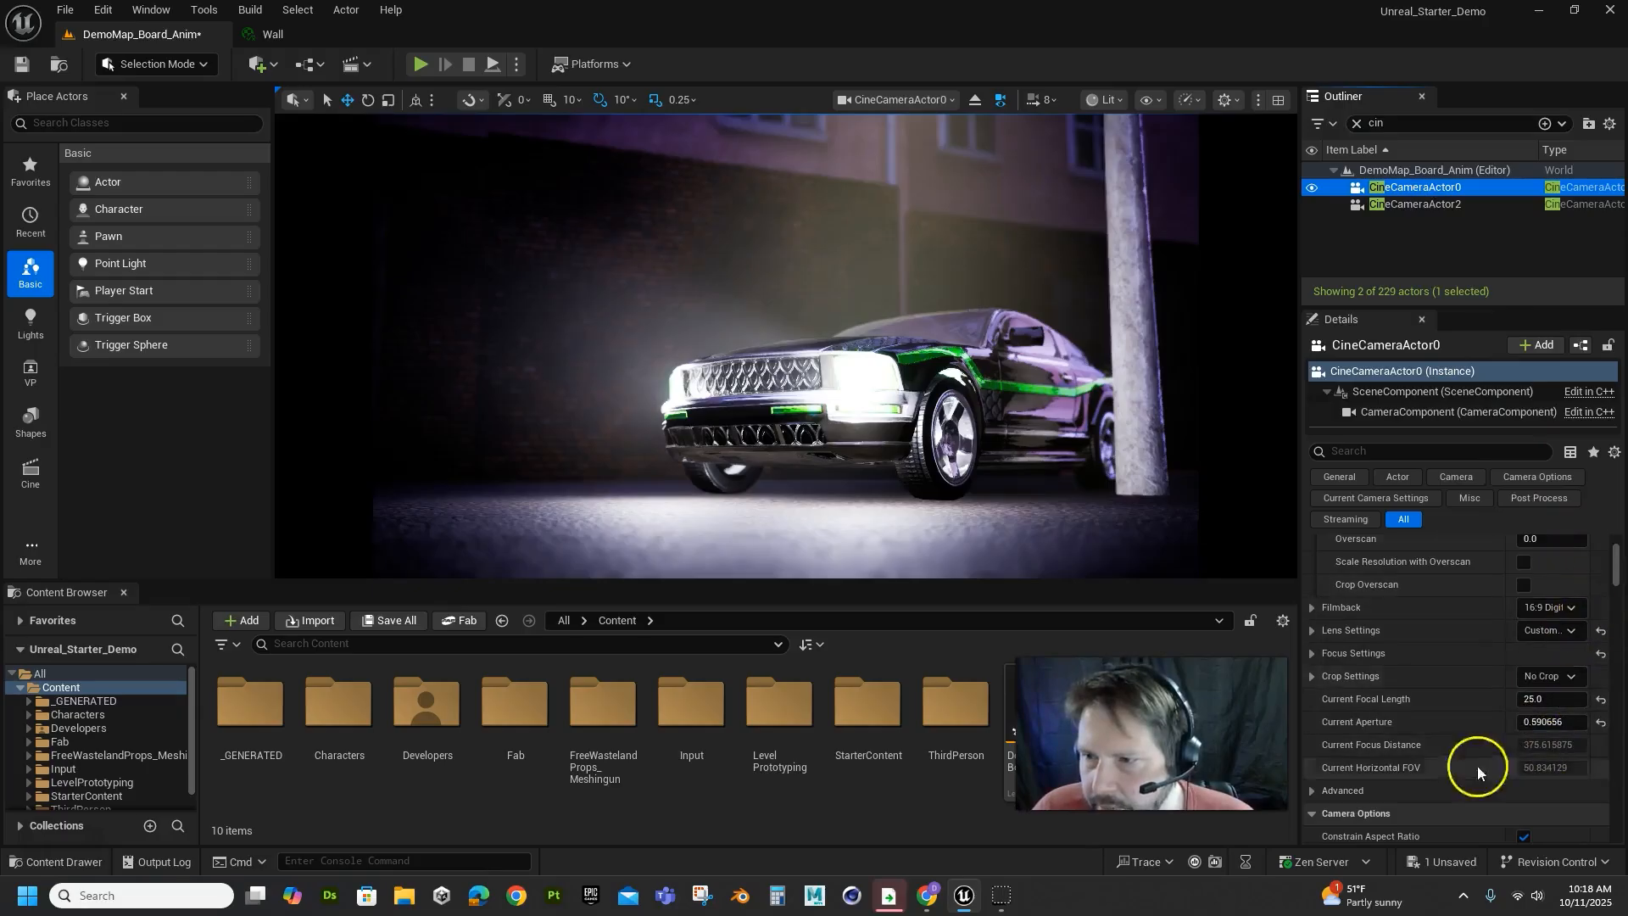
Filter the camera's properties by "expo", enable the Metering Mode override and set it to Manual.
click(1351, 451)
text(expo)
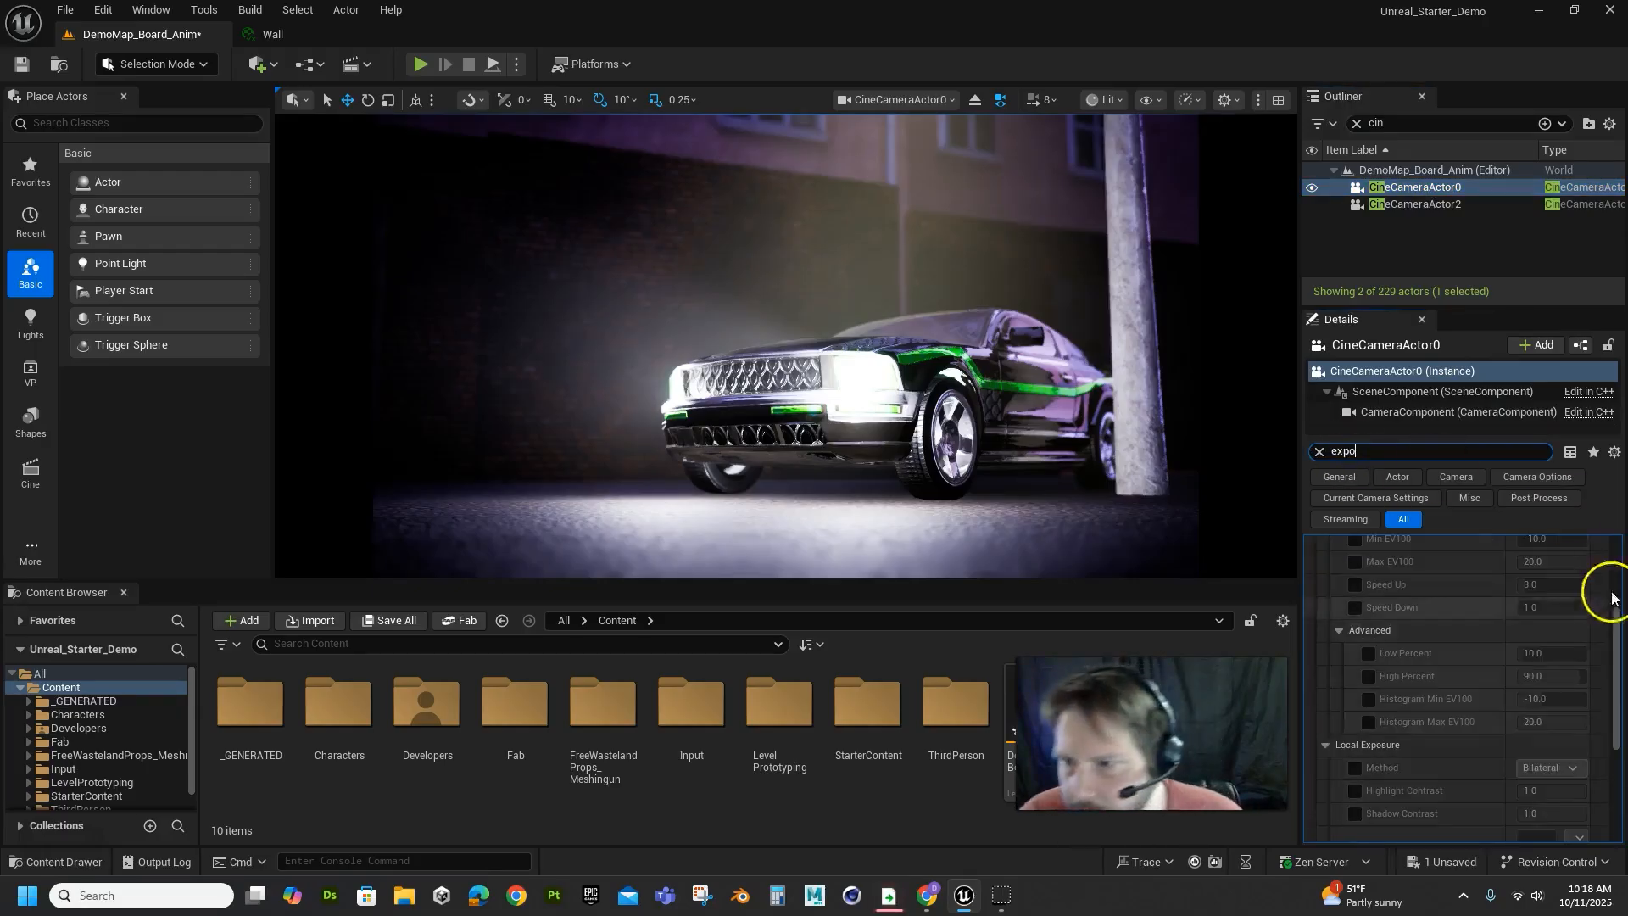
scroll(1430, 684, up, 3)
scroll(1427, 684, up, 3)
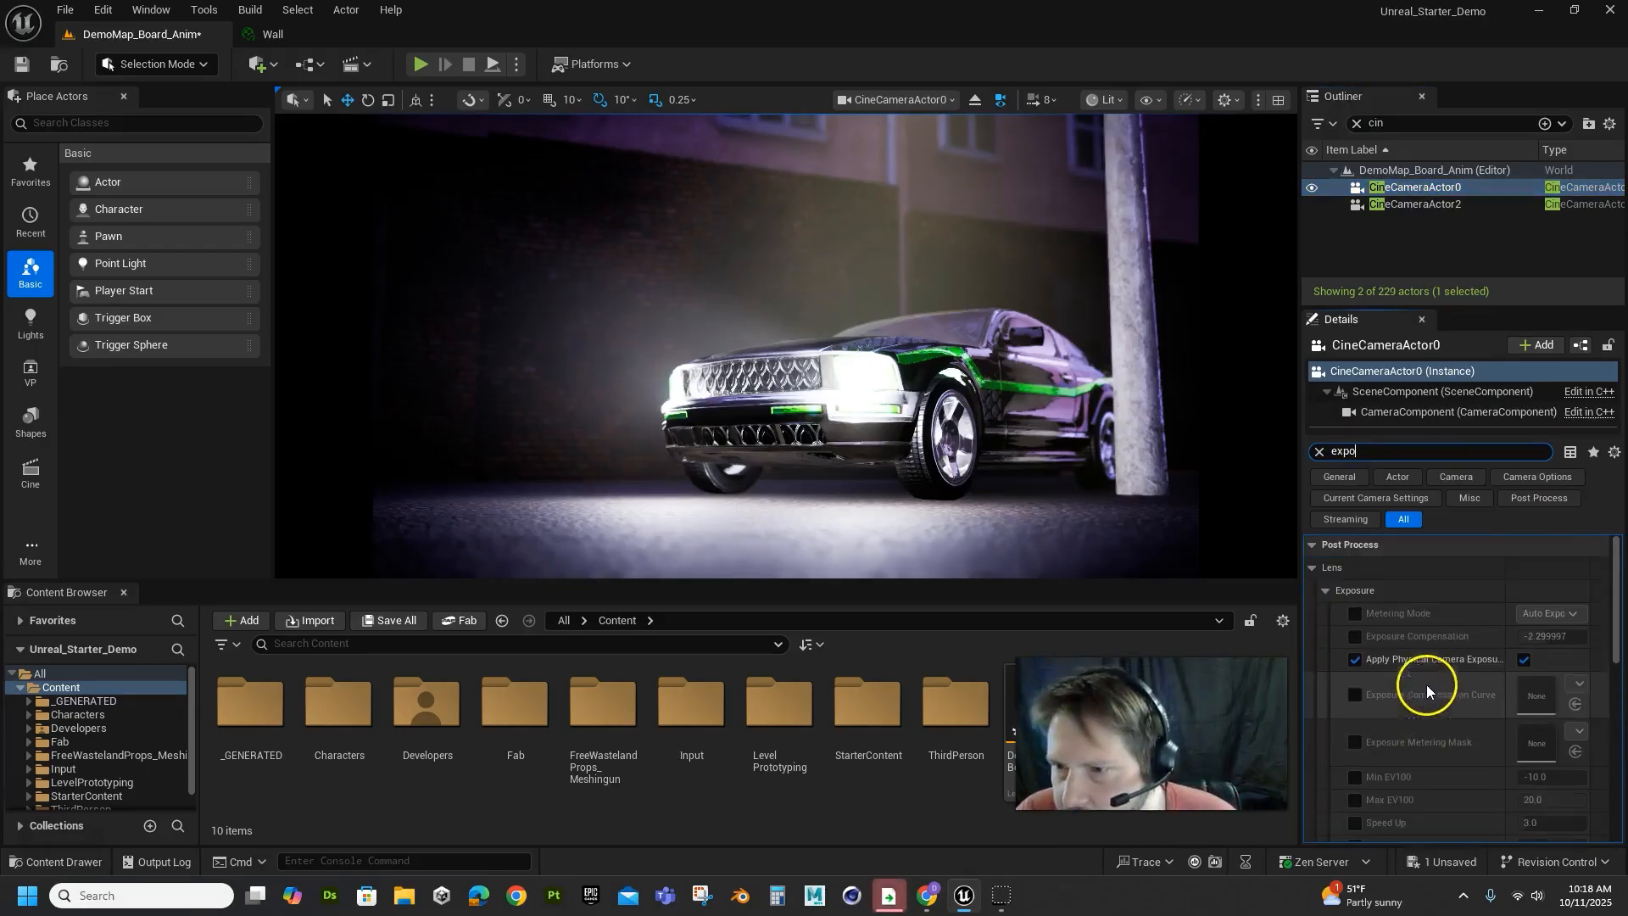
click(1355, 613)
click(1549, 613)
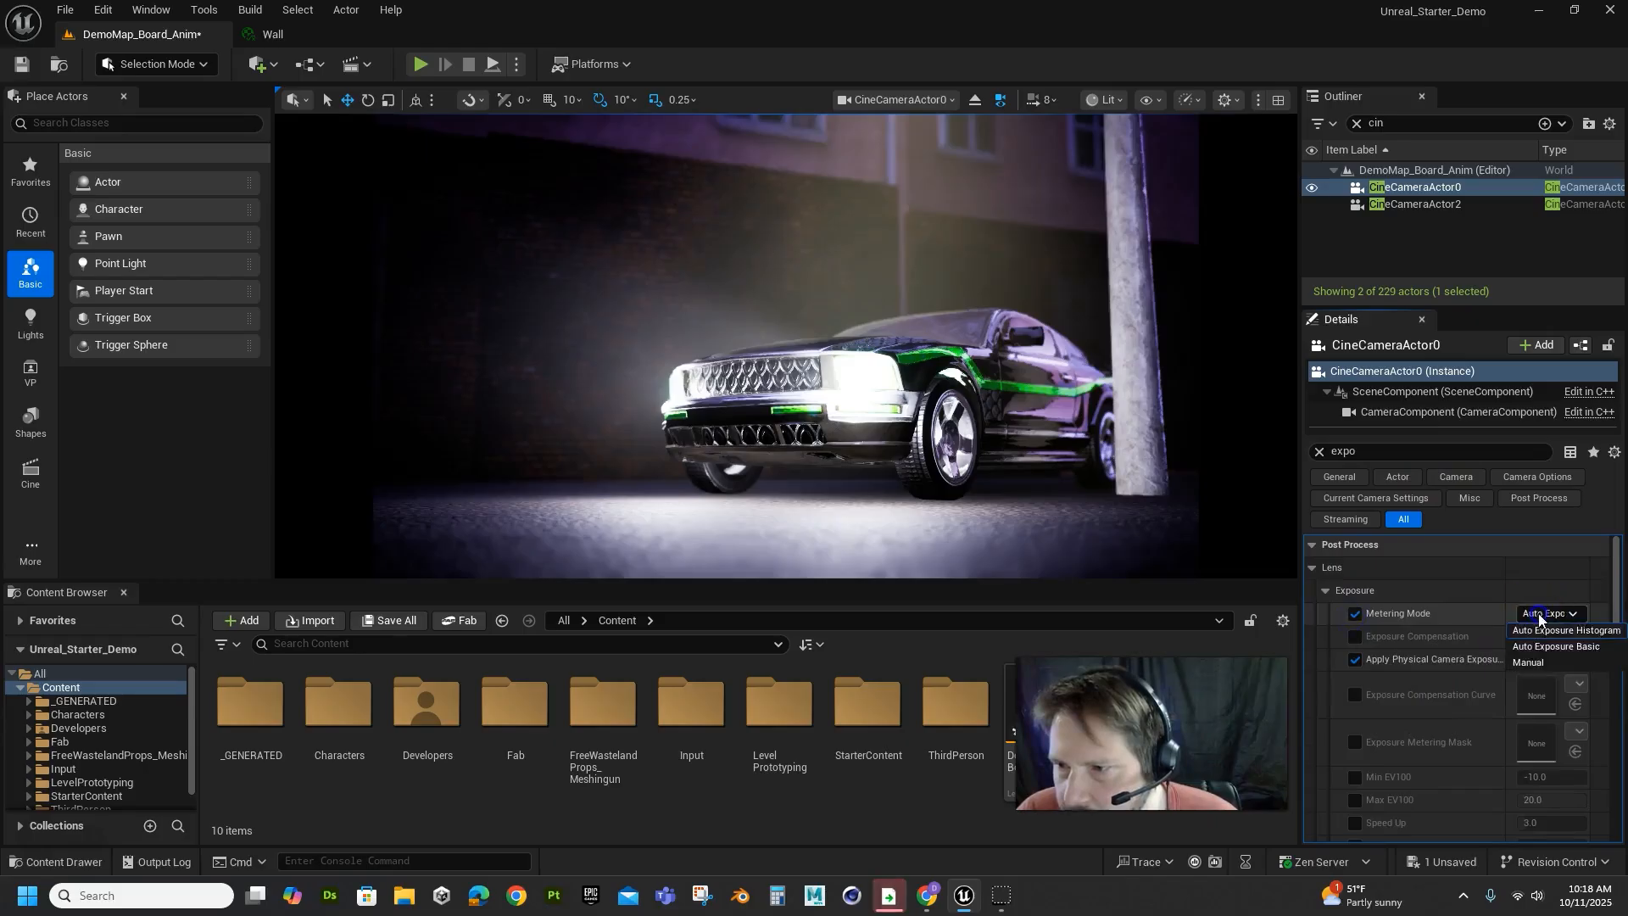
click(1537, 660)
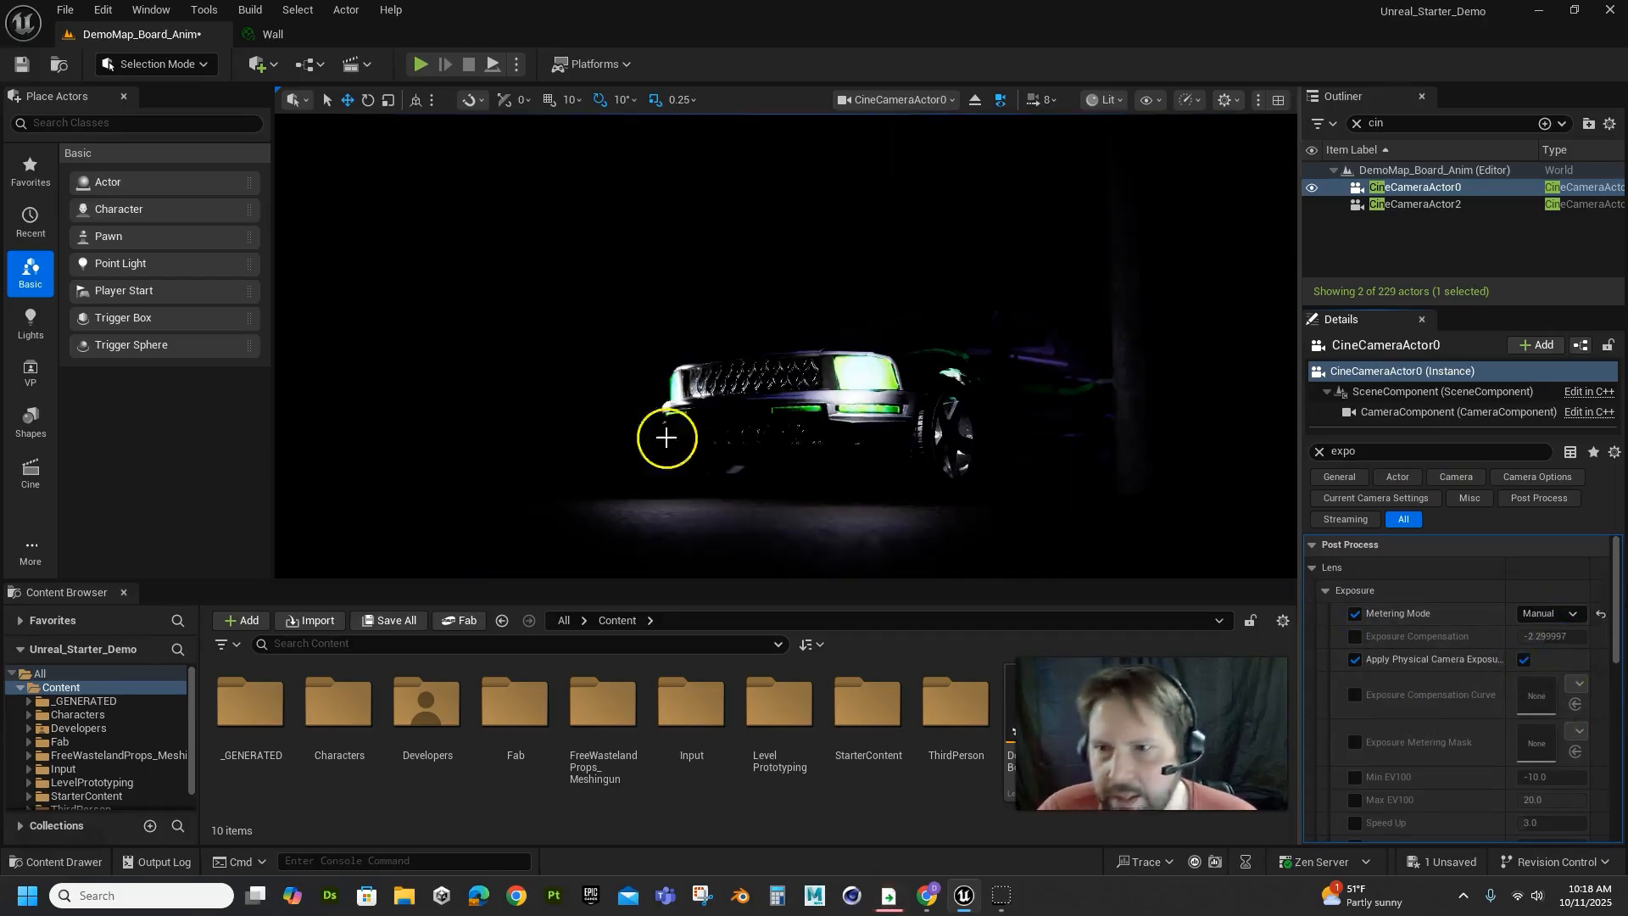
Clear the camera's property filter and lower its Current Aperture to about 0.15.
click(1318, 451)
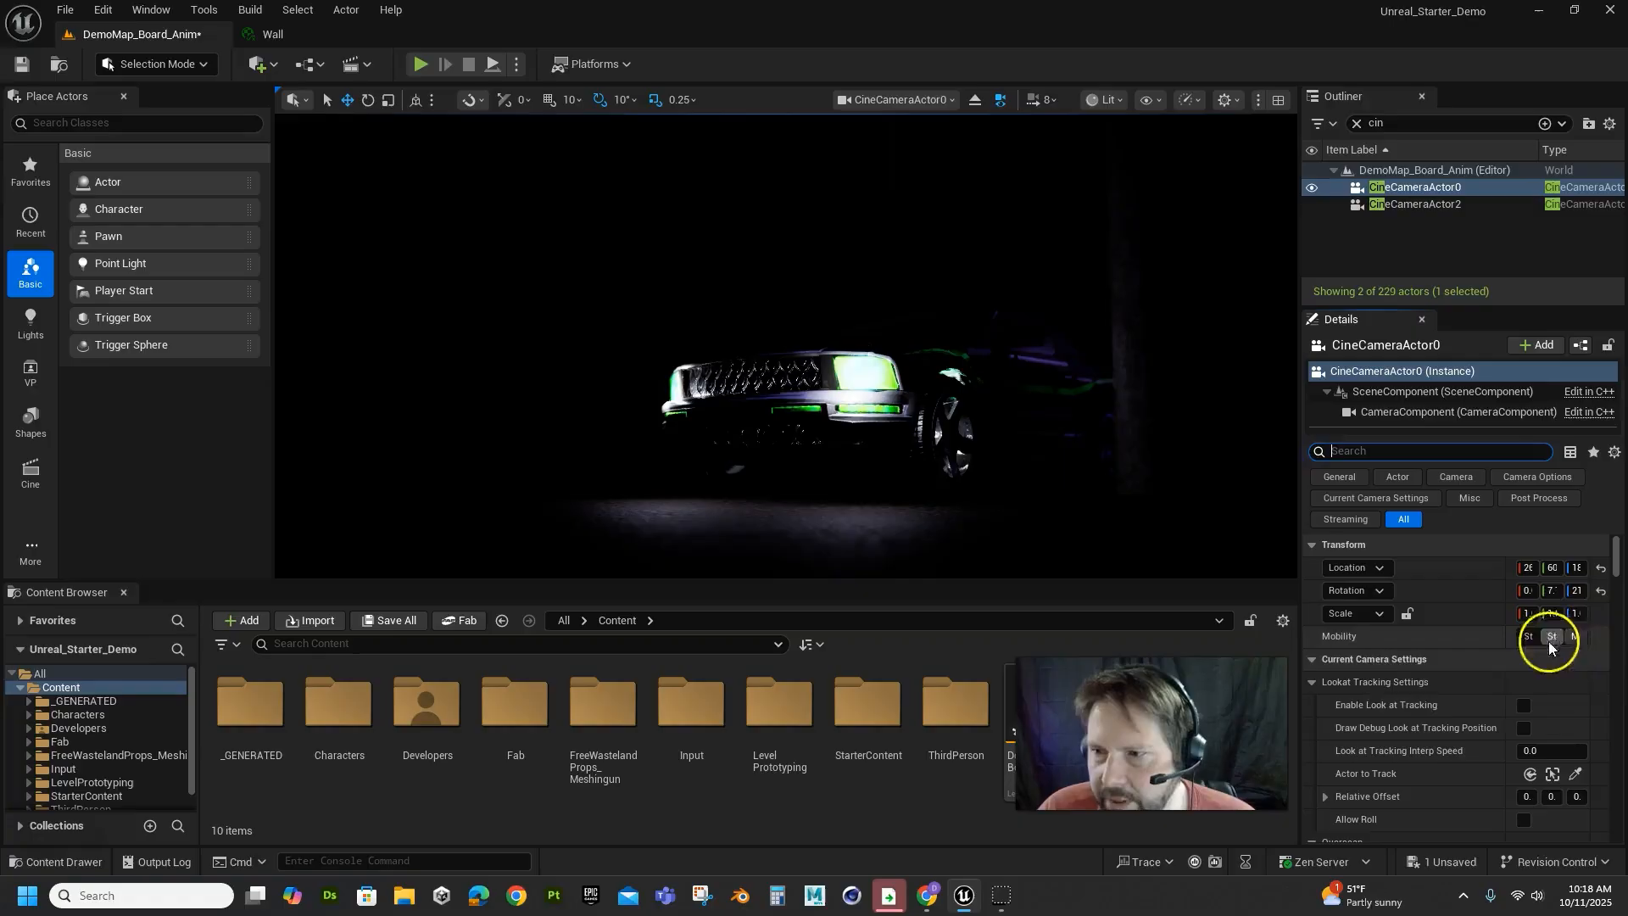
scroll(1509, 767, down, 5)
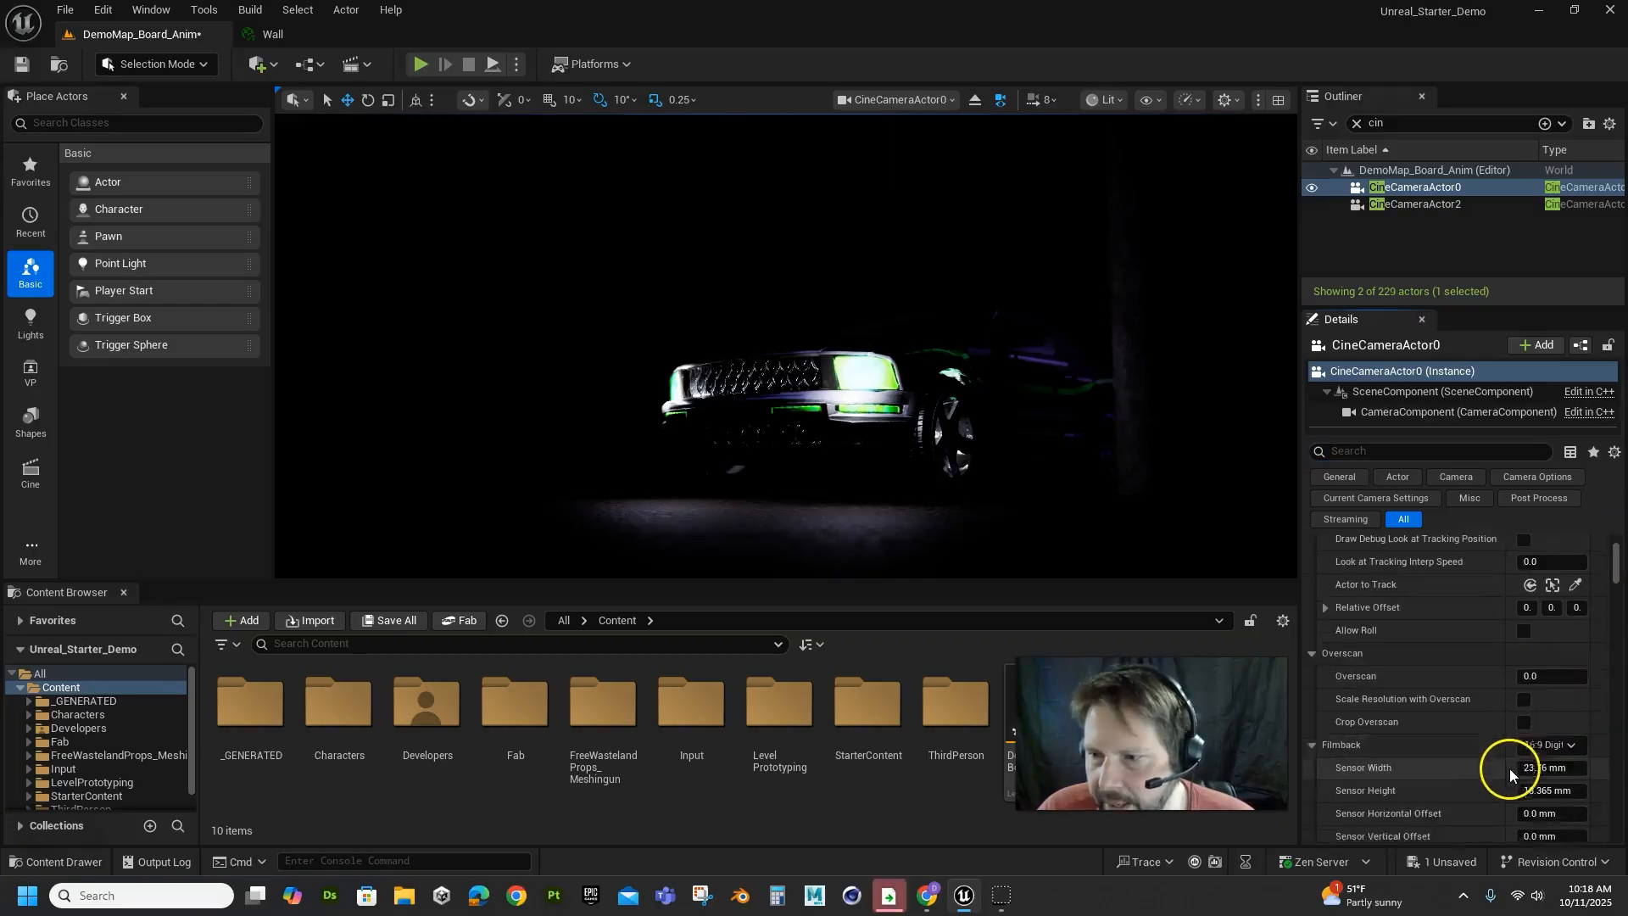
scroll(1536, 763, down, 5)
drag(1552, 780, 1524, 782)
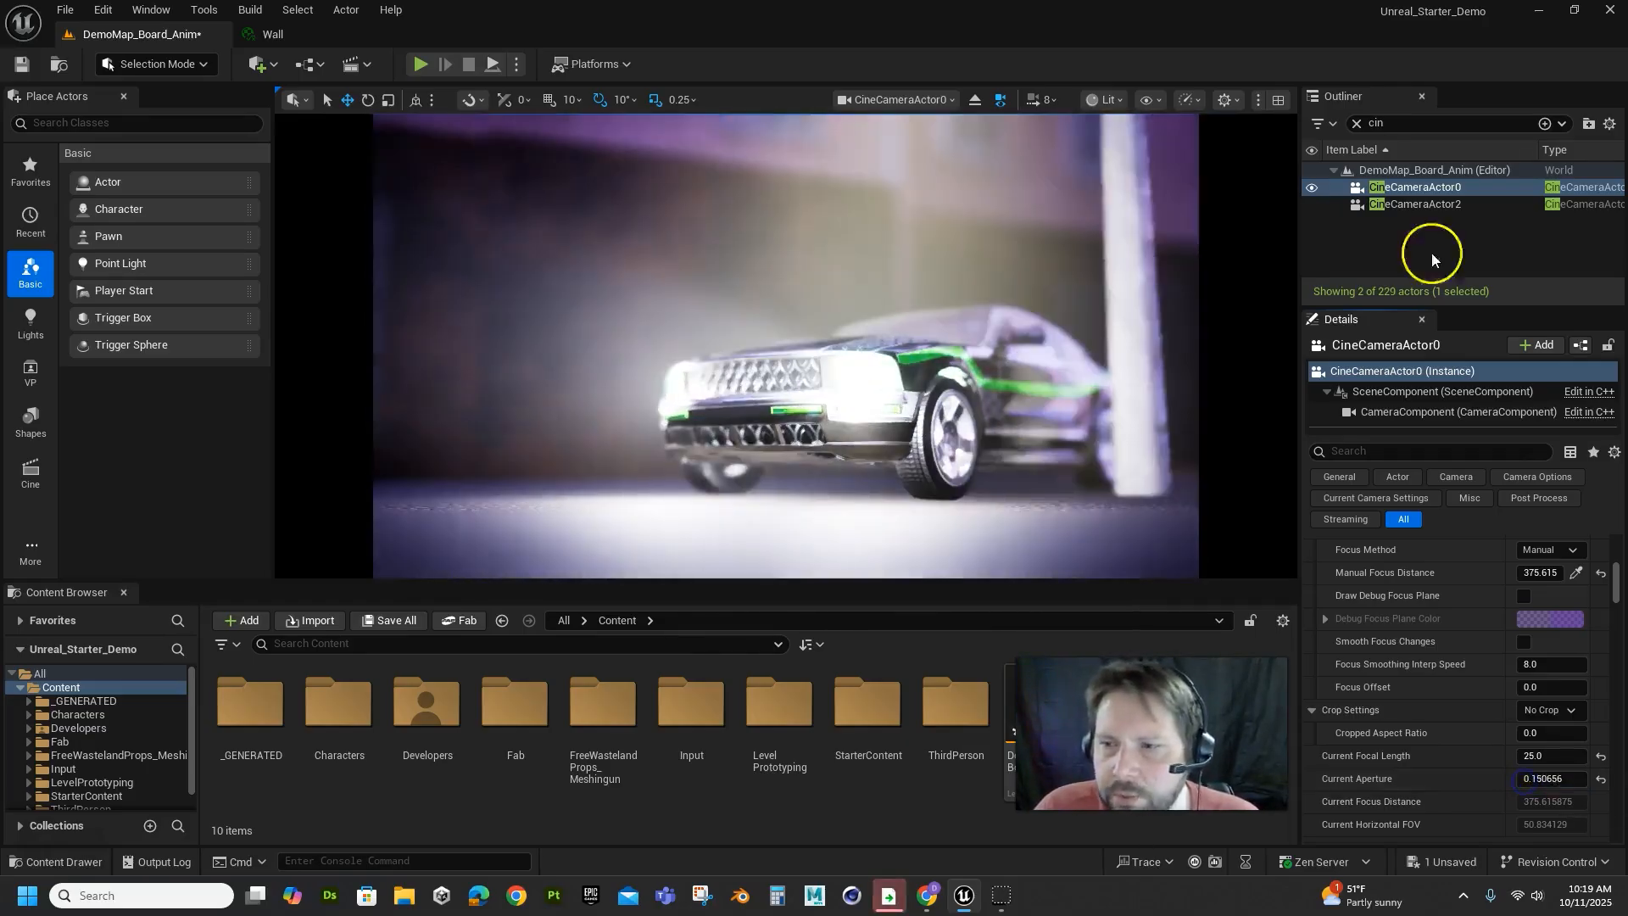
Filter the actor list by "post", select PostProcessVolume2 and filter its properties by "expo" to show the Exposure settings.
click(1401, 123)
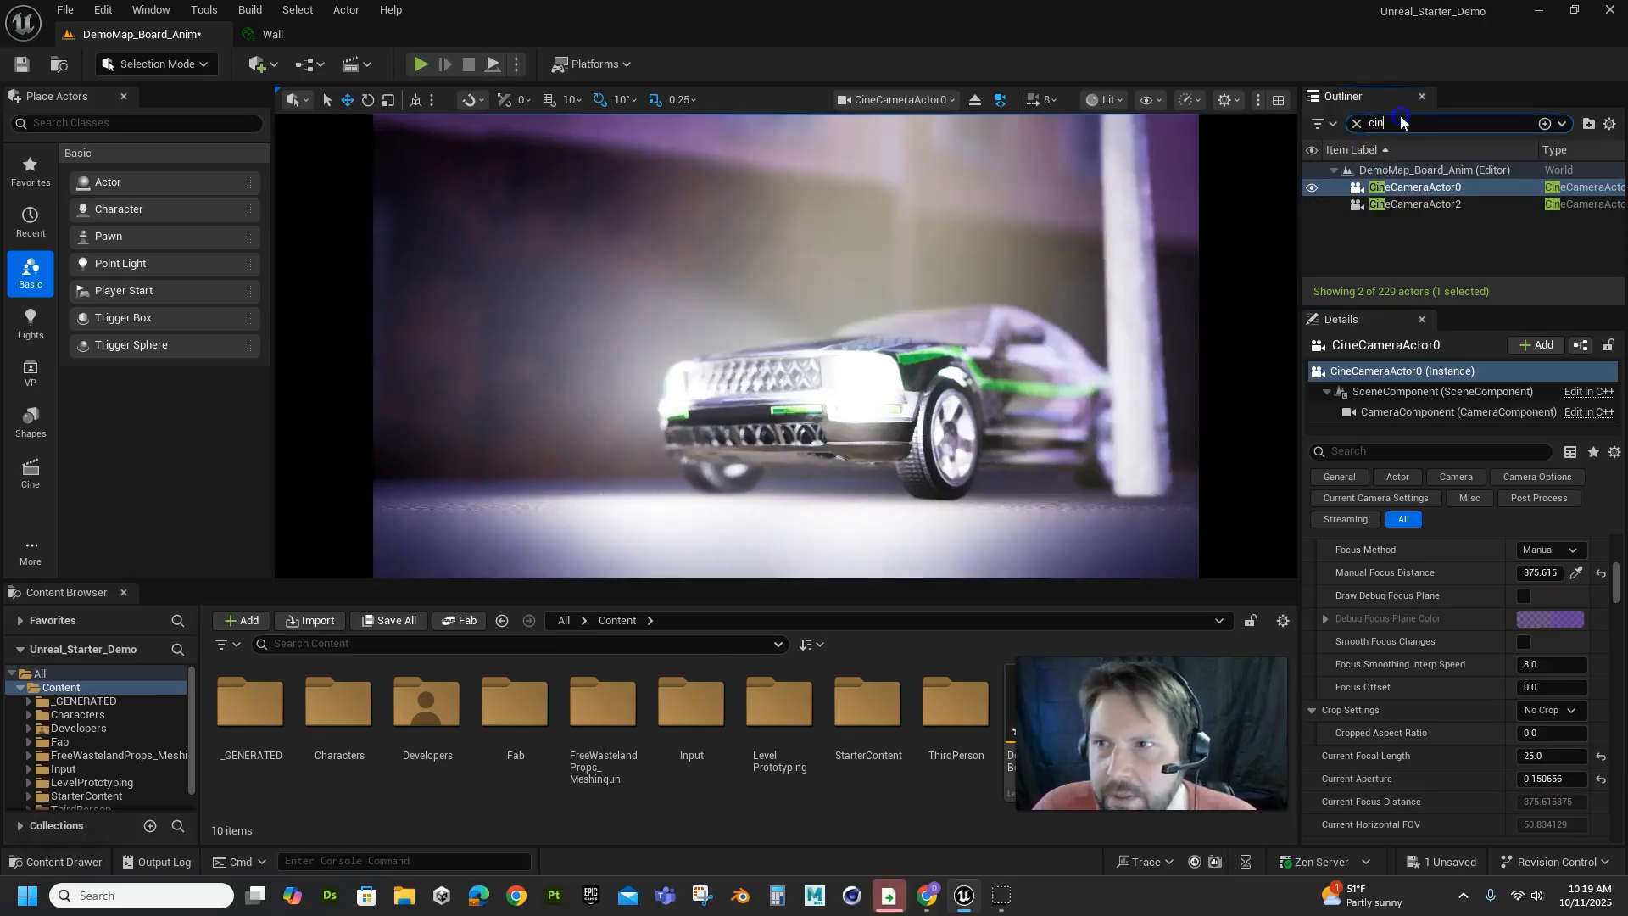
click(1358, 124)
text(post)
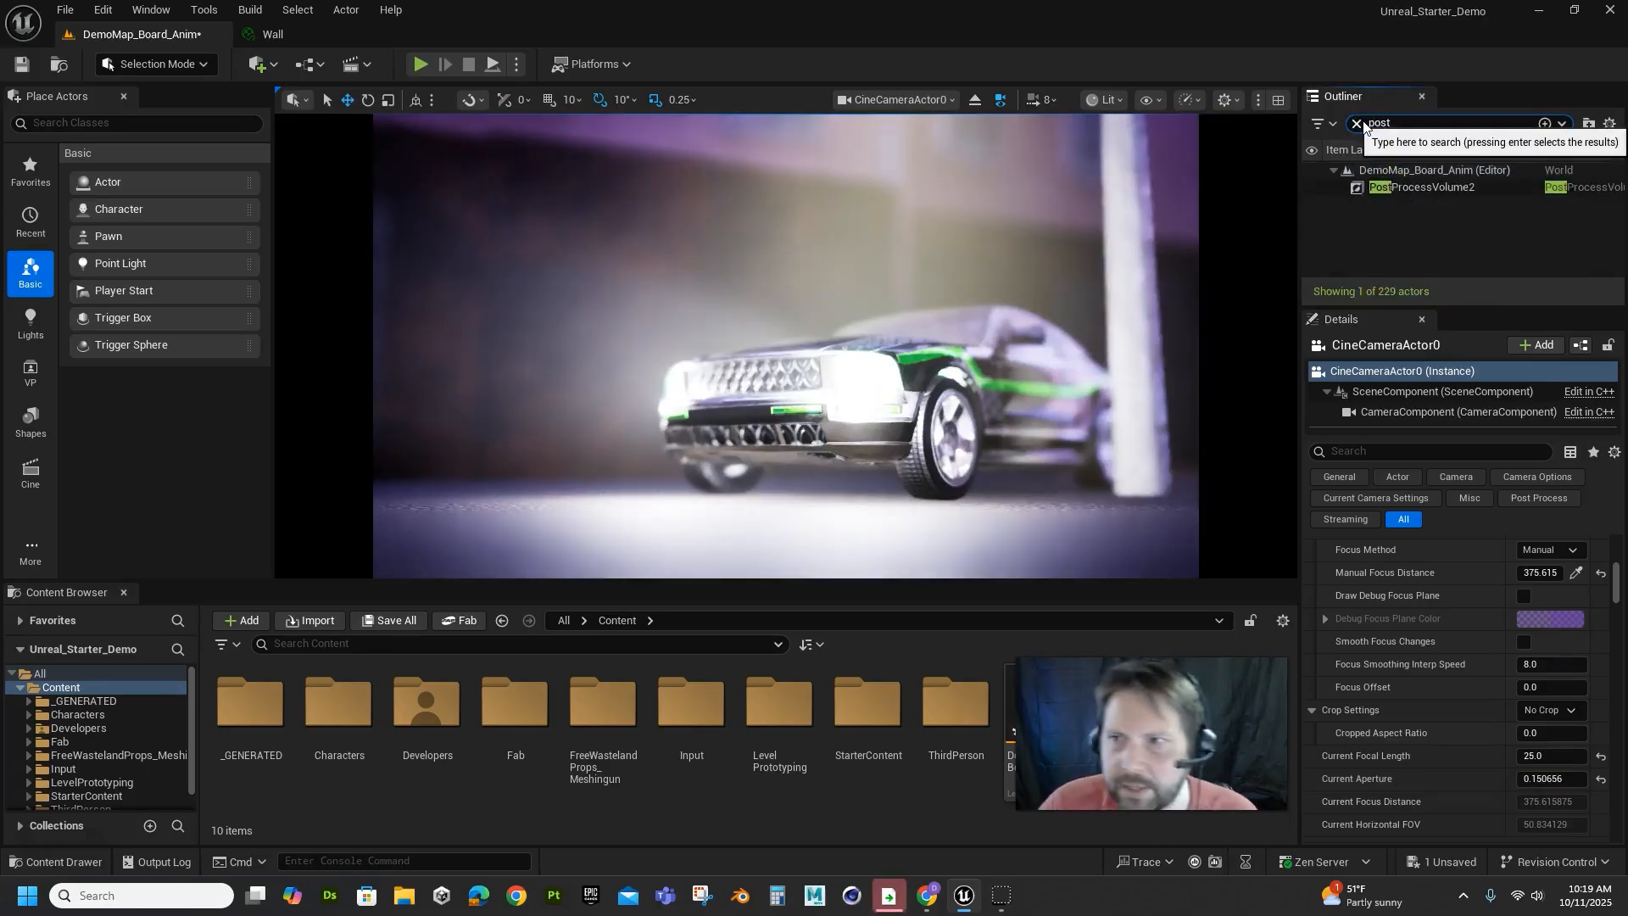
click(1357, 186)
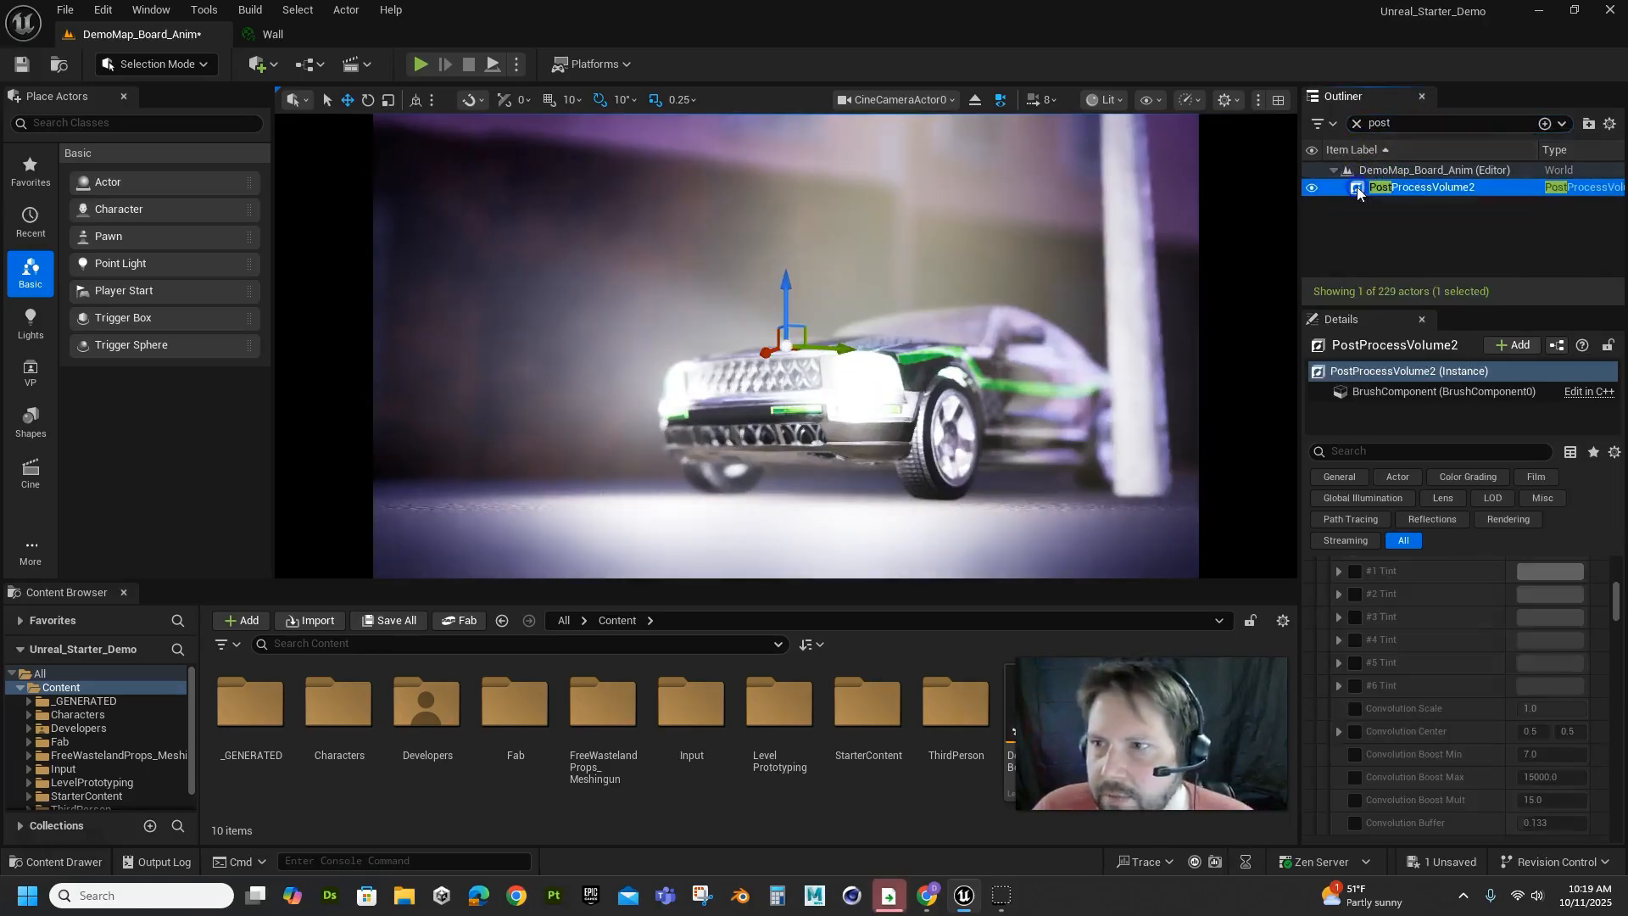
click(1348, 452)
text(ex)
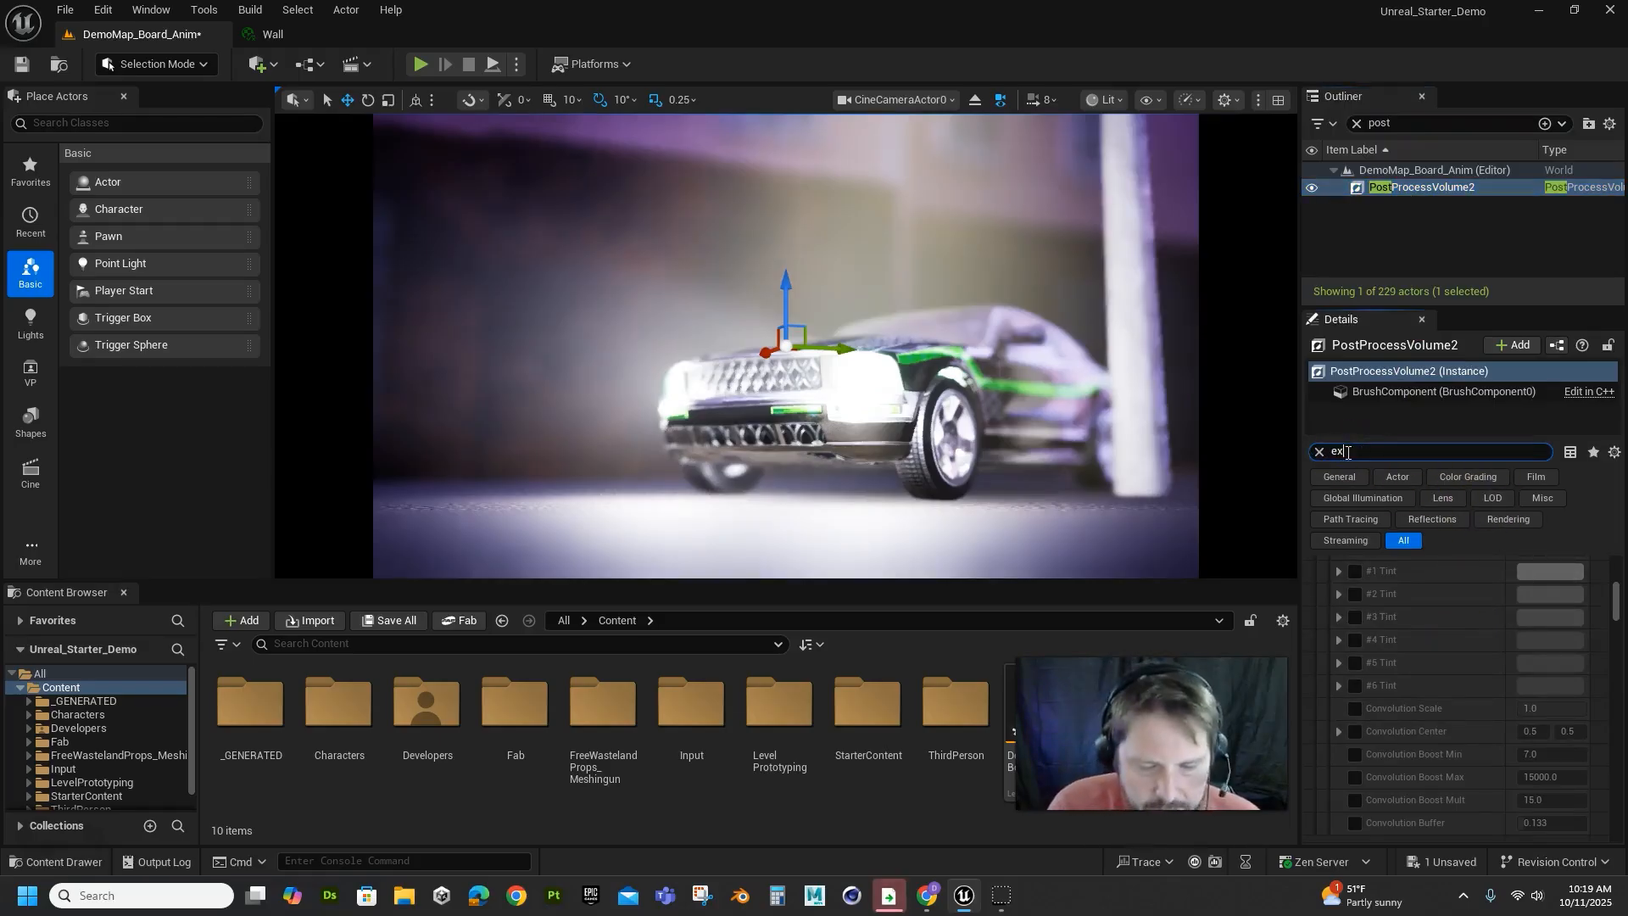
text(po)
scroll(1447, 755, up, 6)
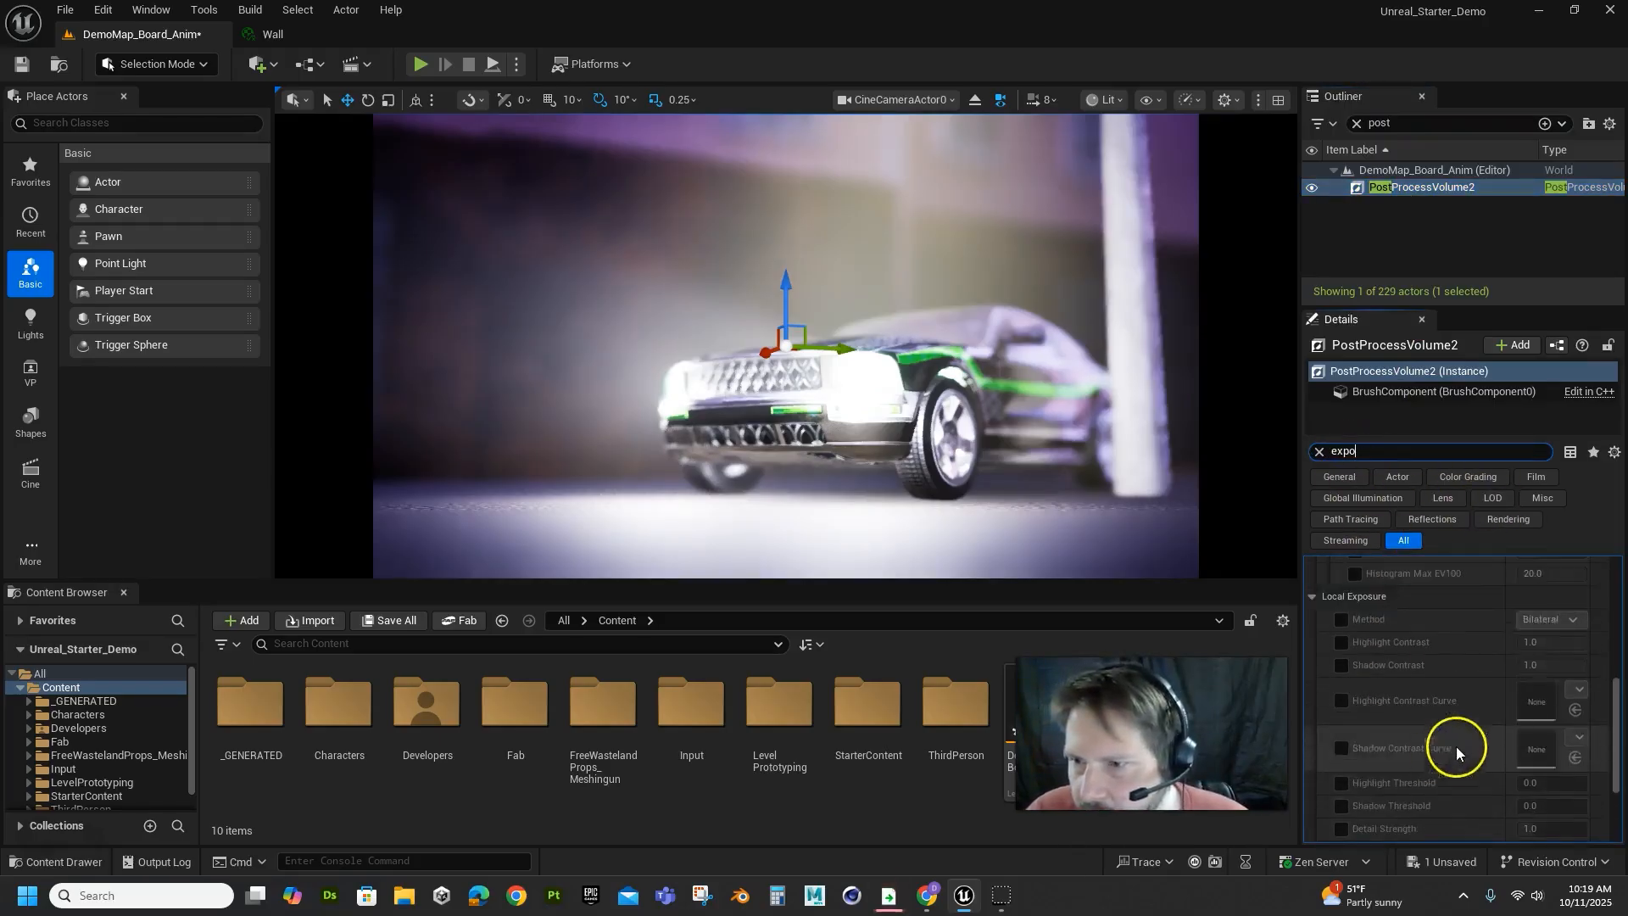
scroll(1518, 709, up, 5)
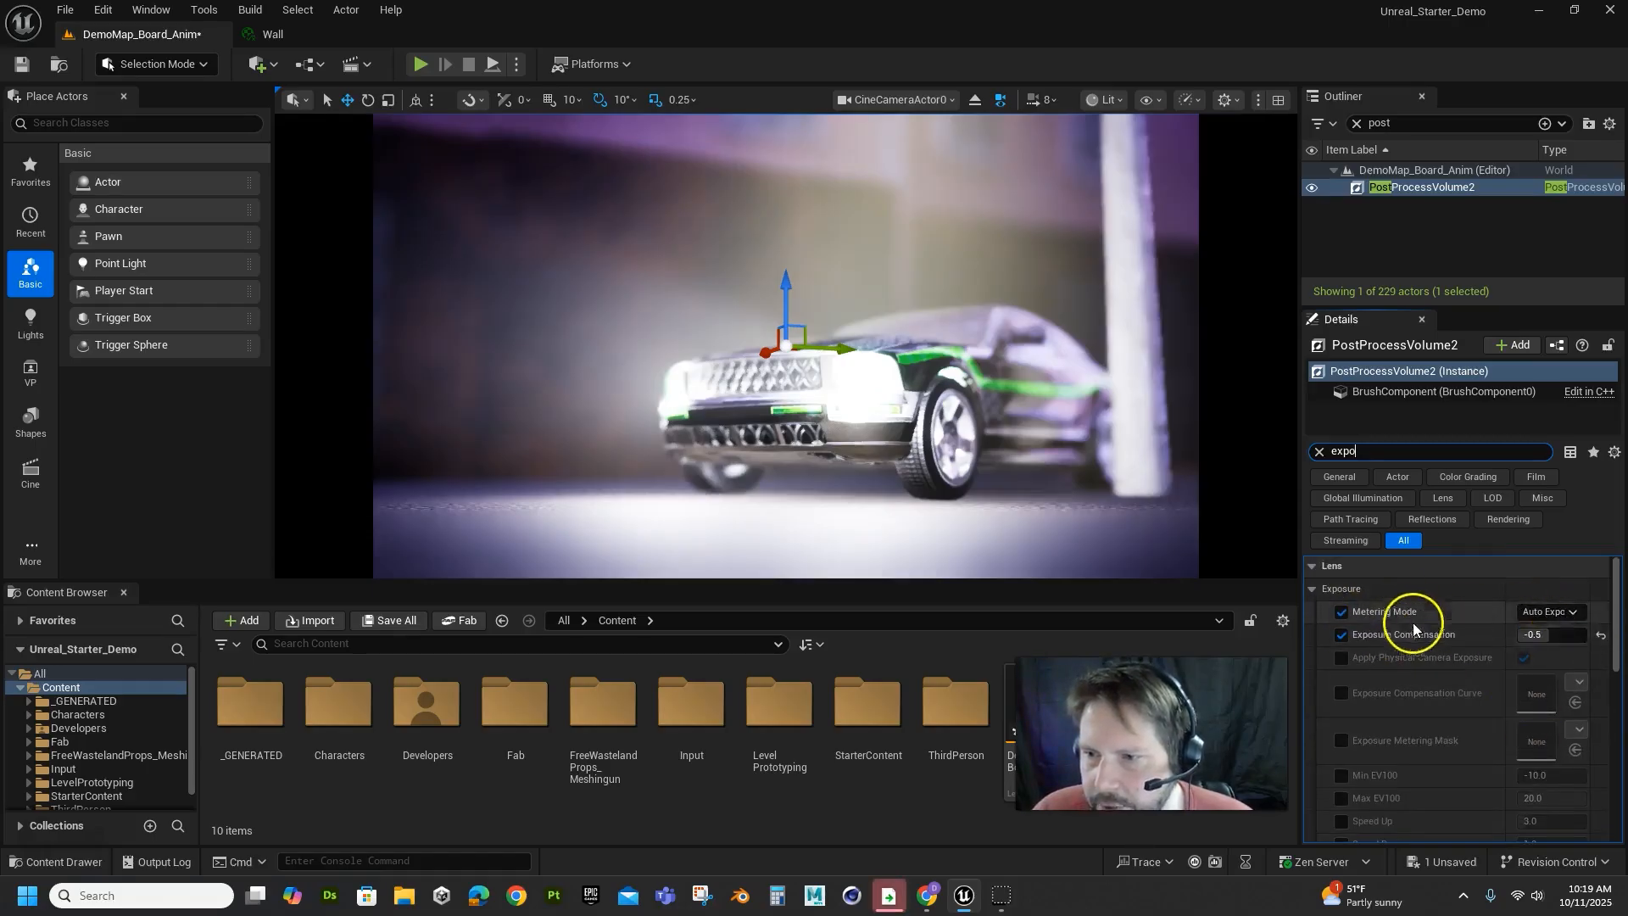
Switch the volume's Metering Mode and Exposure Compensation overrides off and on to compare, and adjust Exposure Compensation to about -0.5.
click(1560, 618)
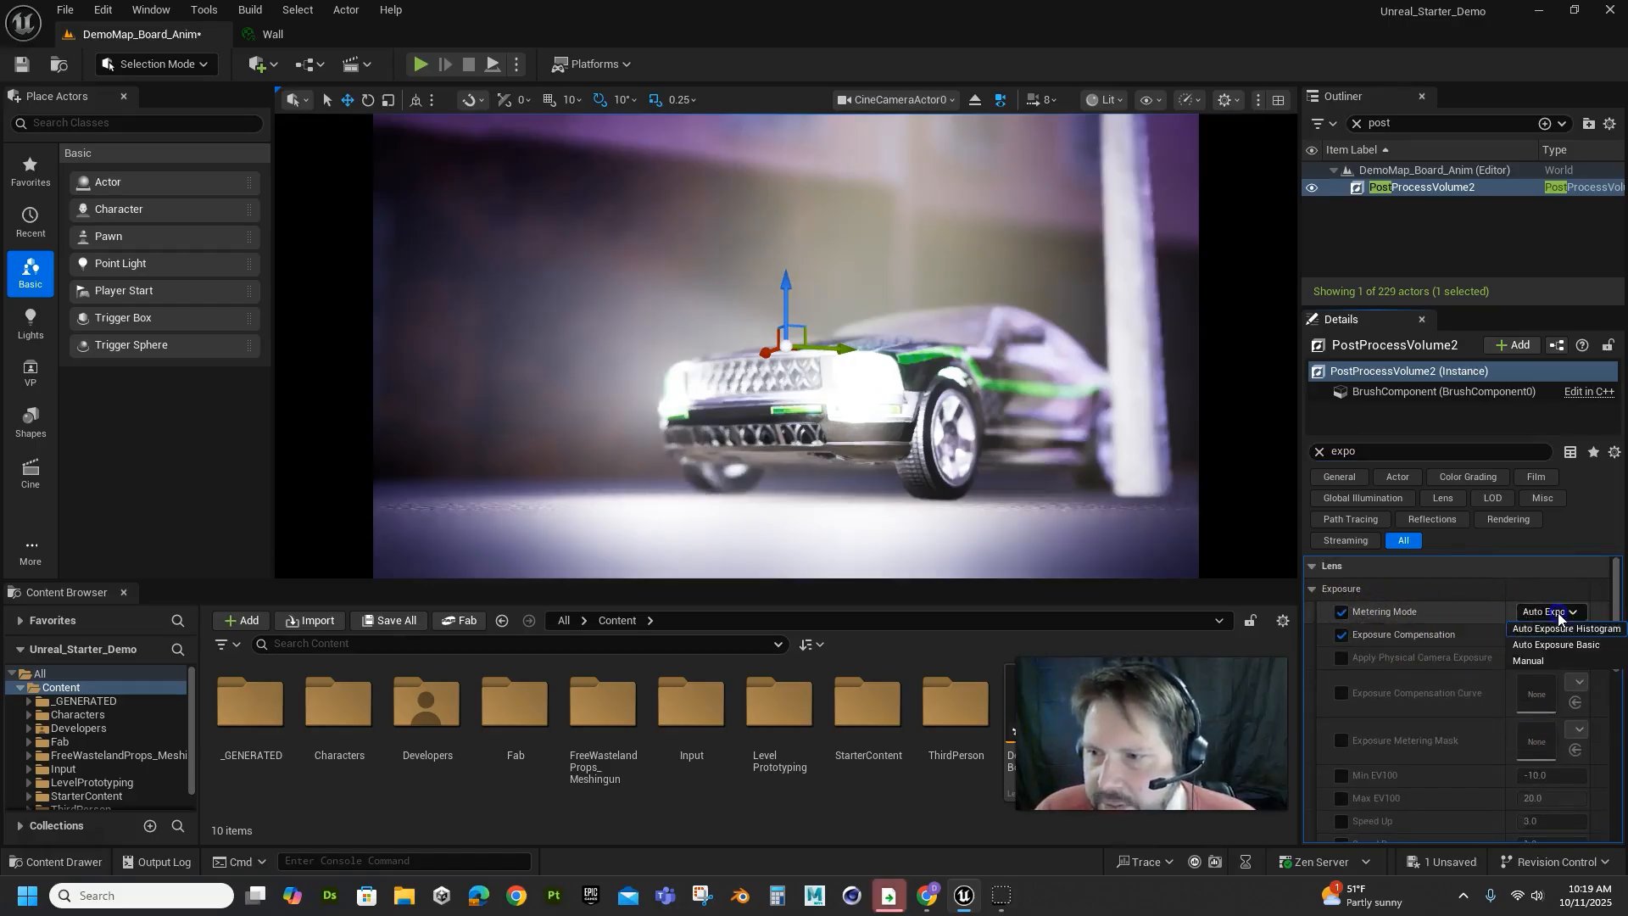
click(1342, 617)
click(1341, 615)
click(1344, 636)
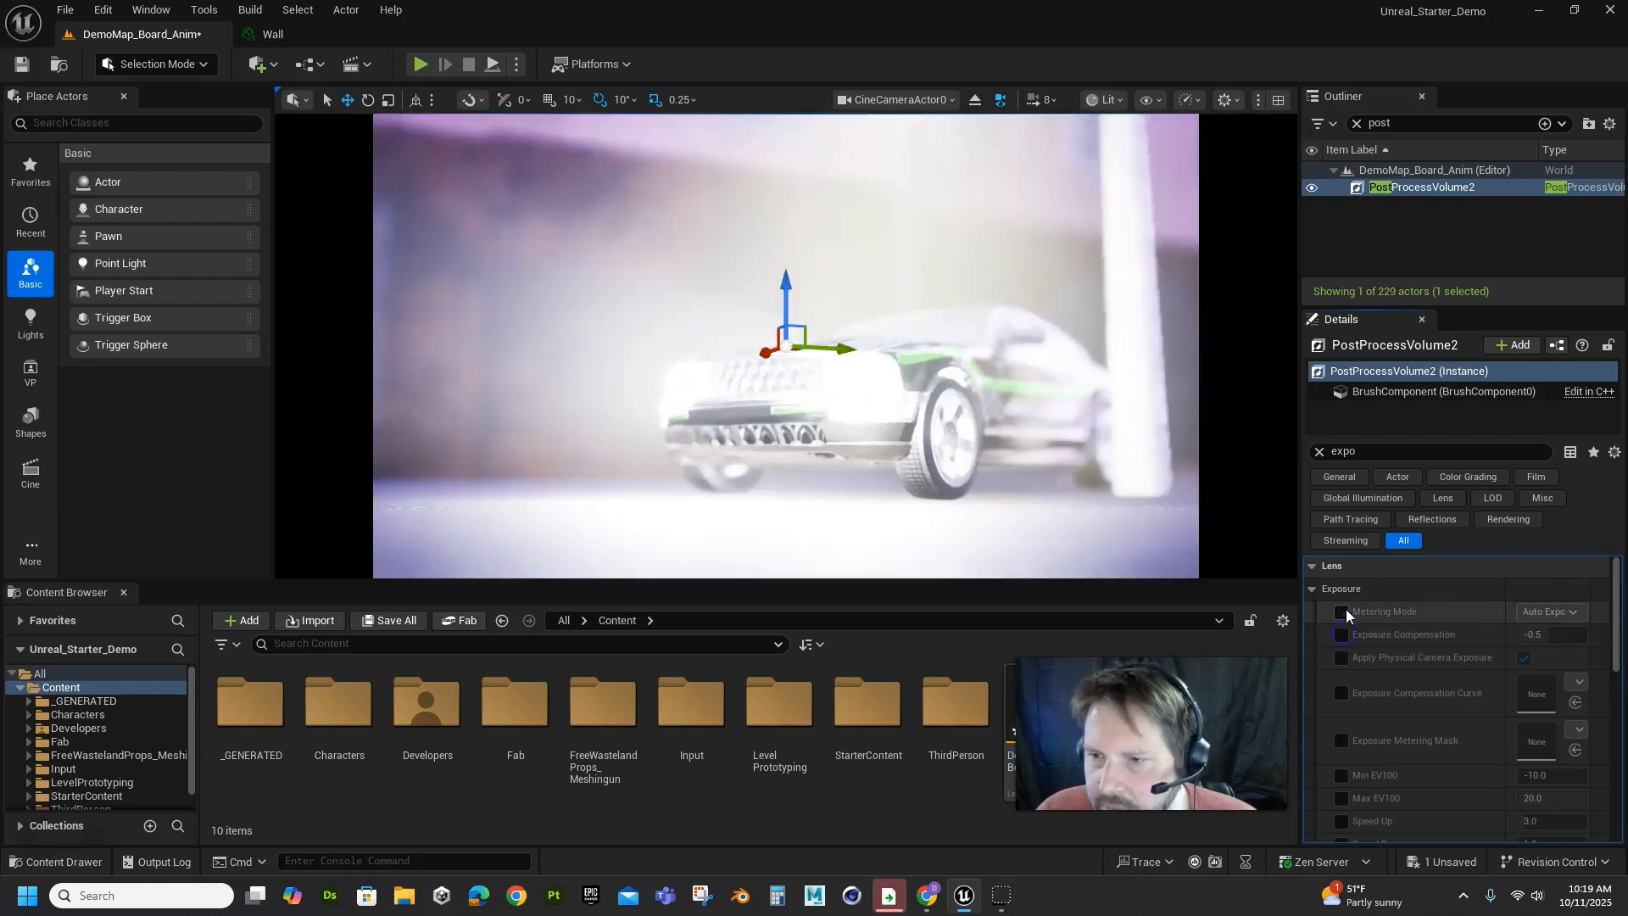
click(1345, 612)
click(1341, 634)
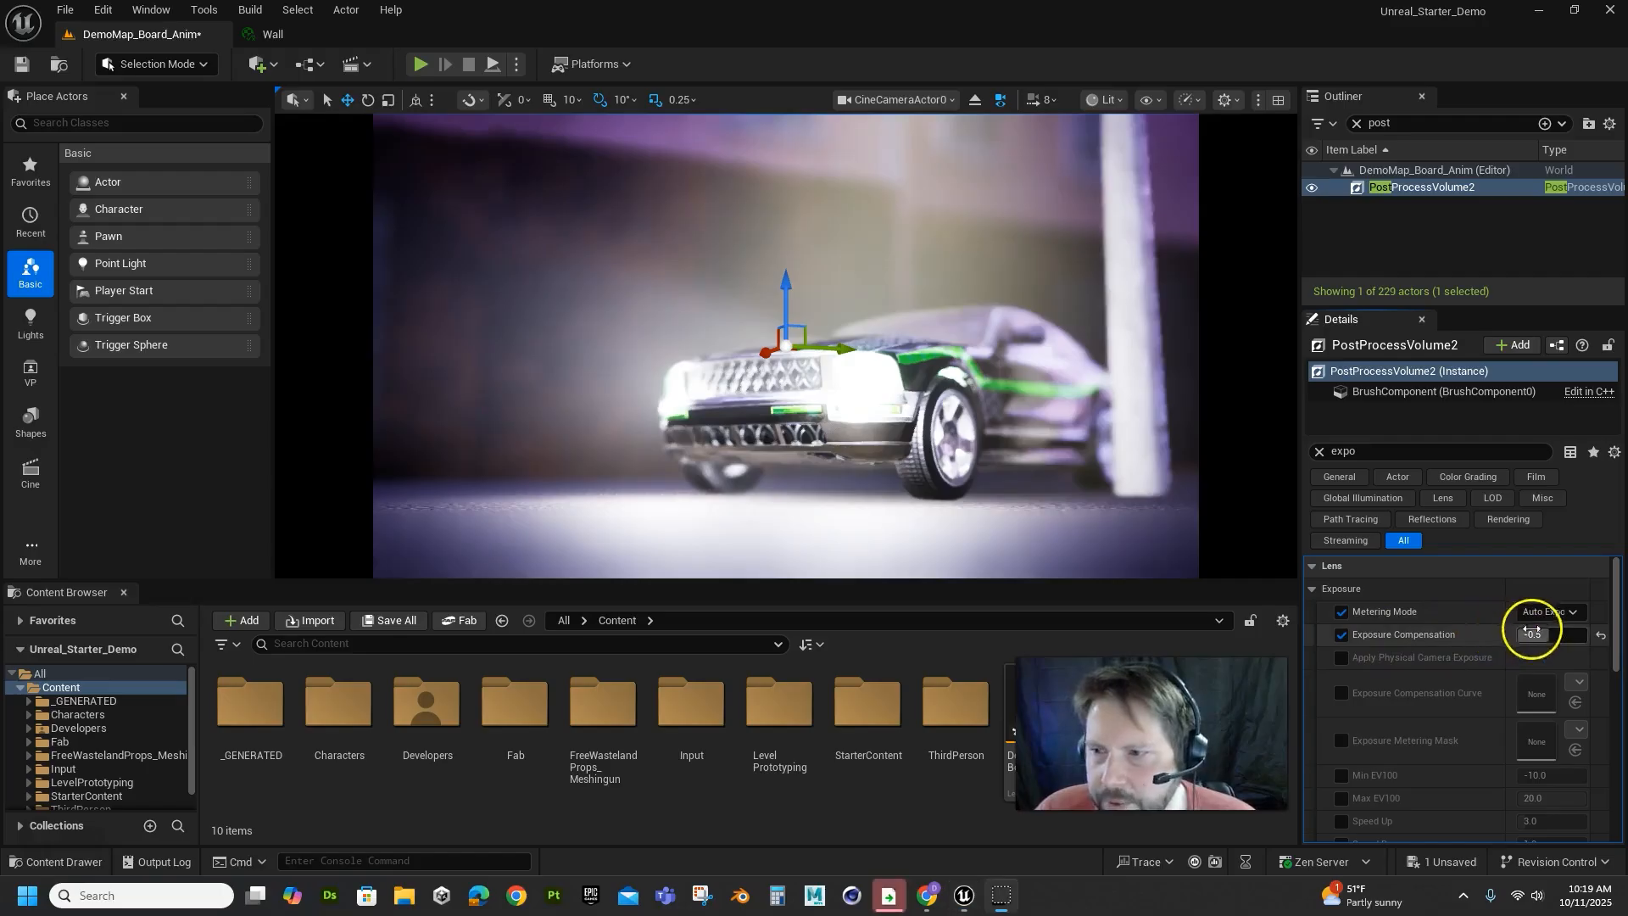
mouse_move(1547, 636)
mouse_down()
mouse_move(1578, 636)
mouse_move(1501, 636)
mouse_move(1567, 636)
mouse_up()
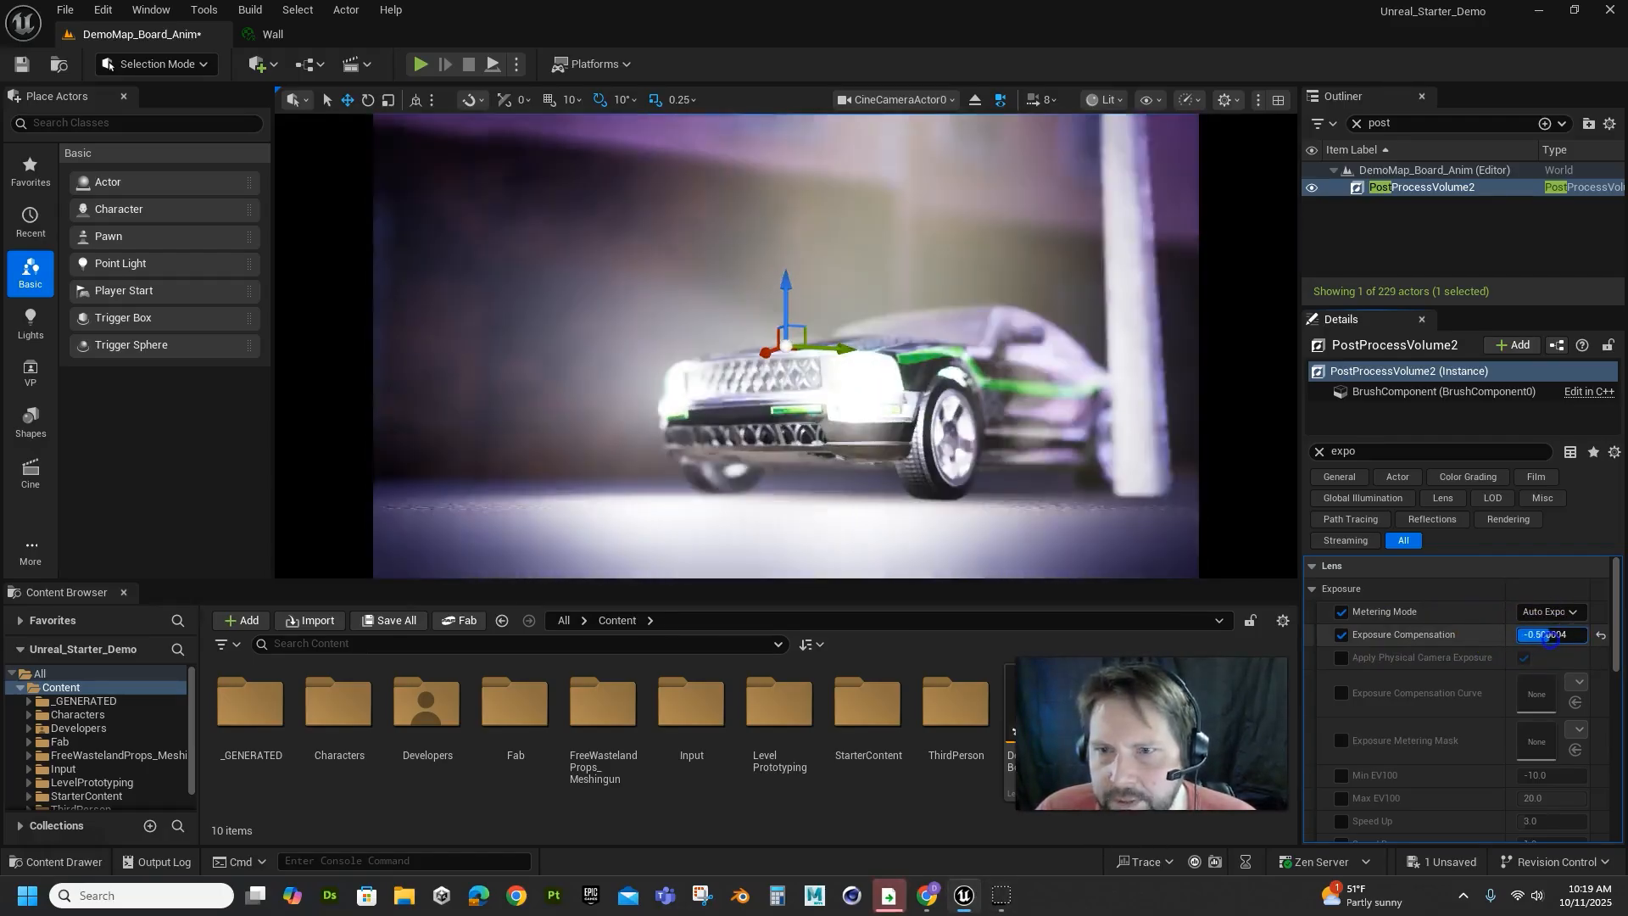
Filter the actor list by "cine", select CineCameraActor0 and switch off its Metering Mode override.
click(1382, 194)
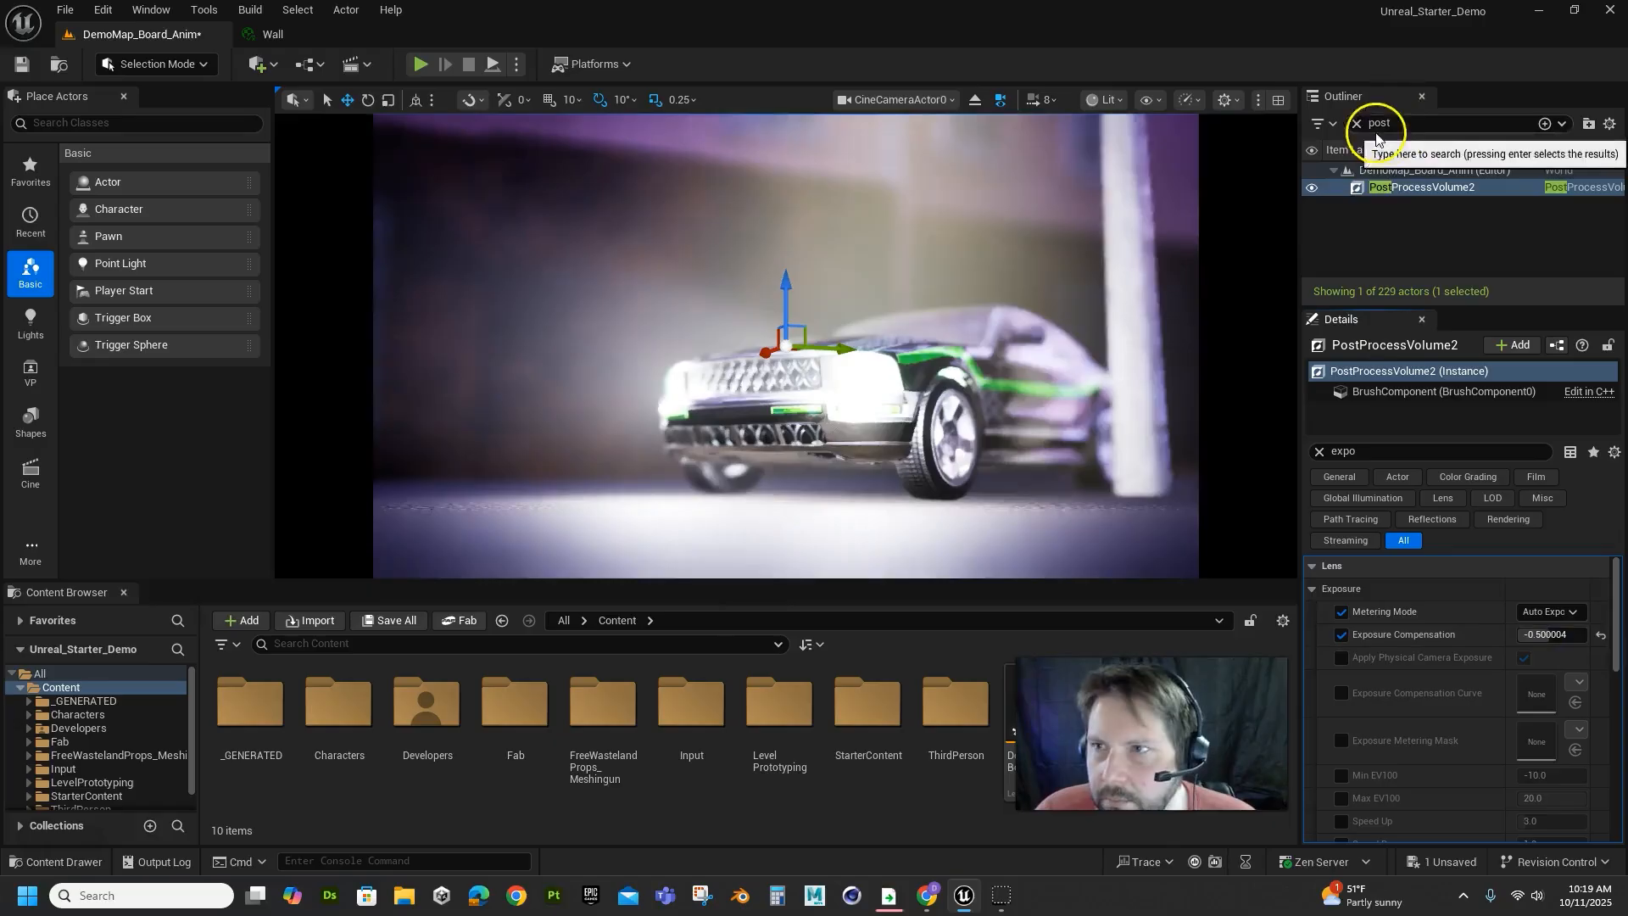
drag(1406, 125, 1316, 119)
key(BackSpace)
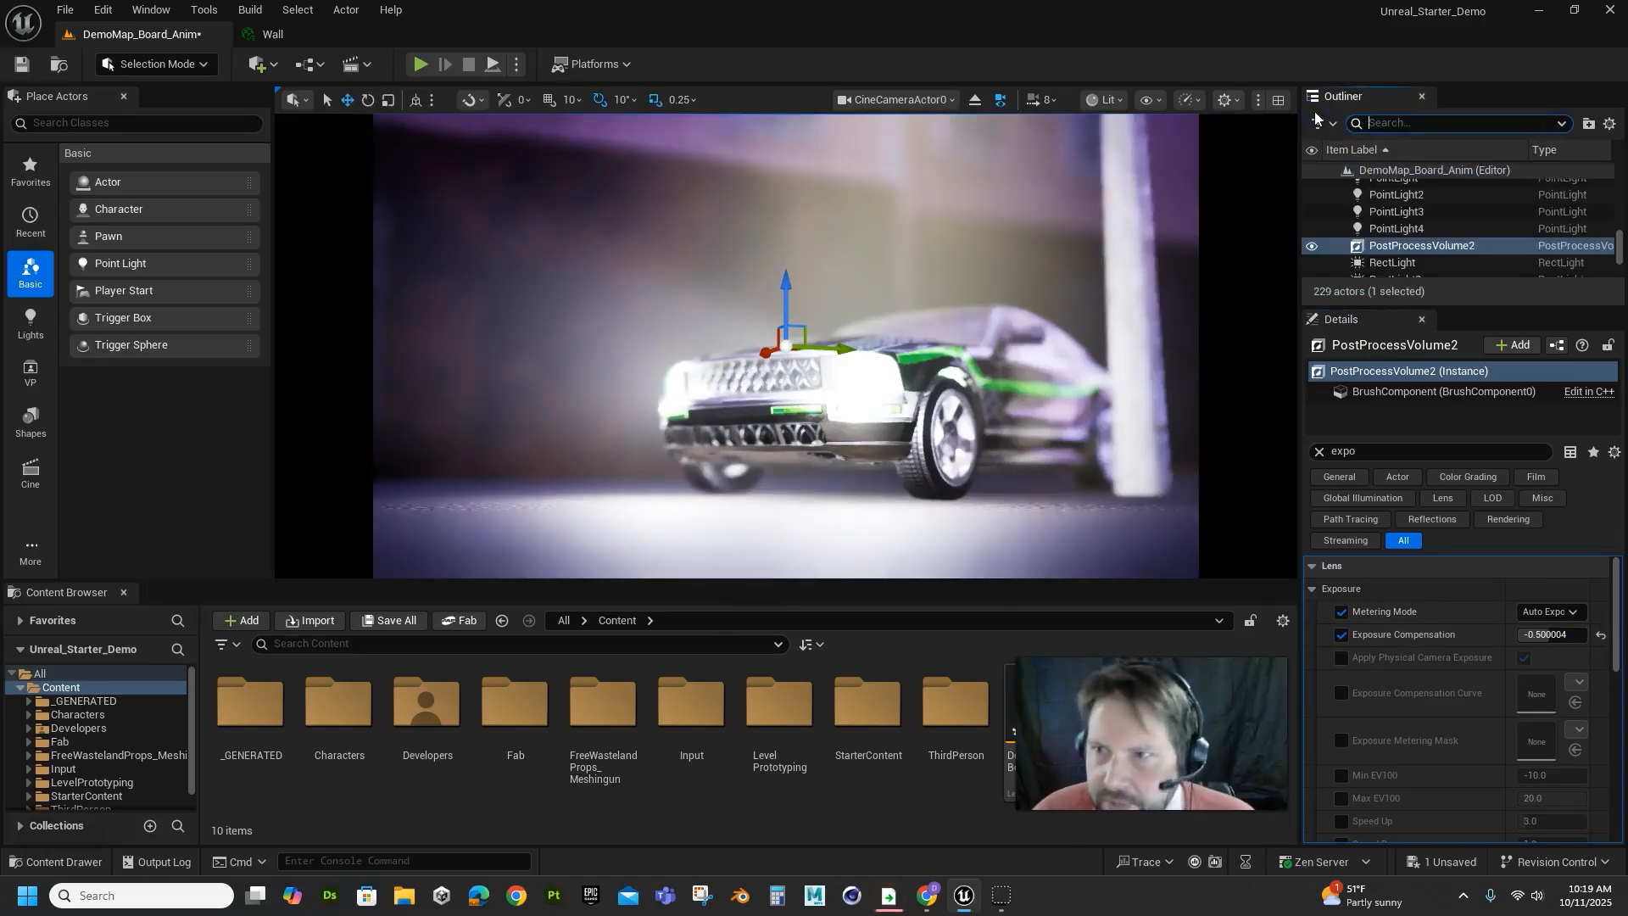
text(cine)
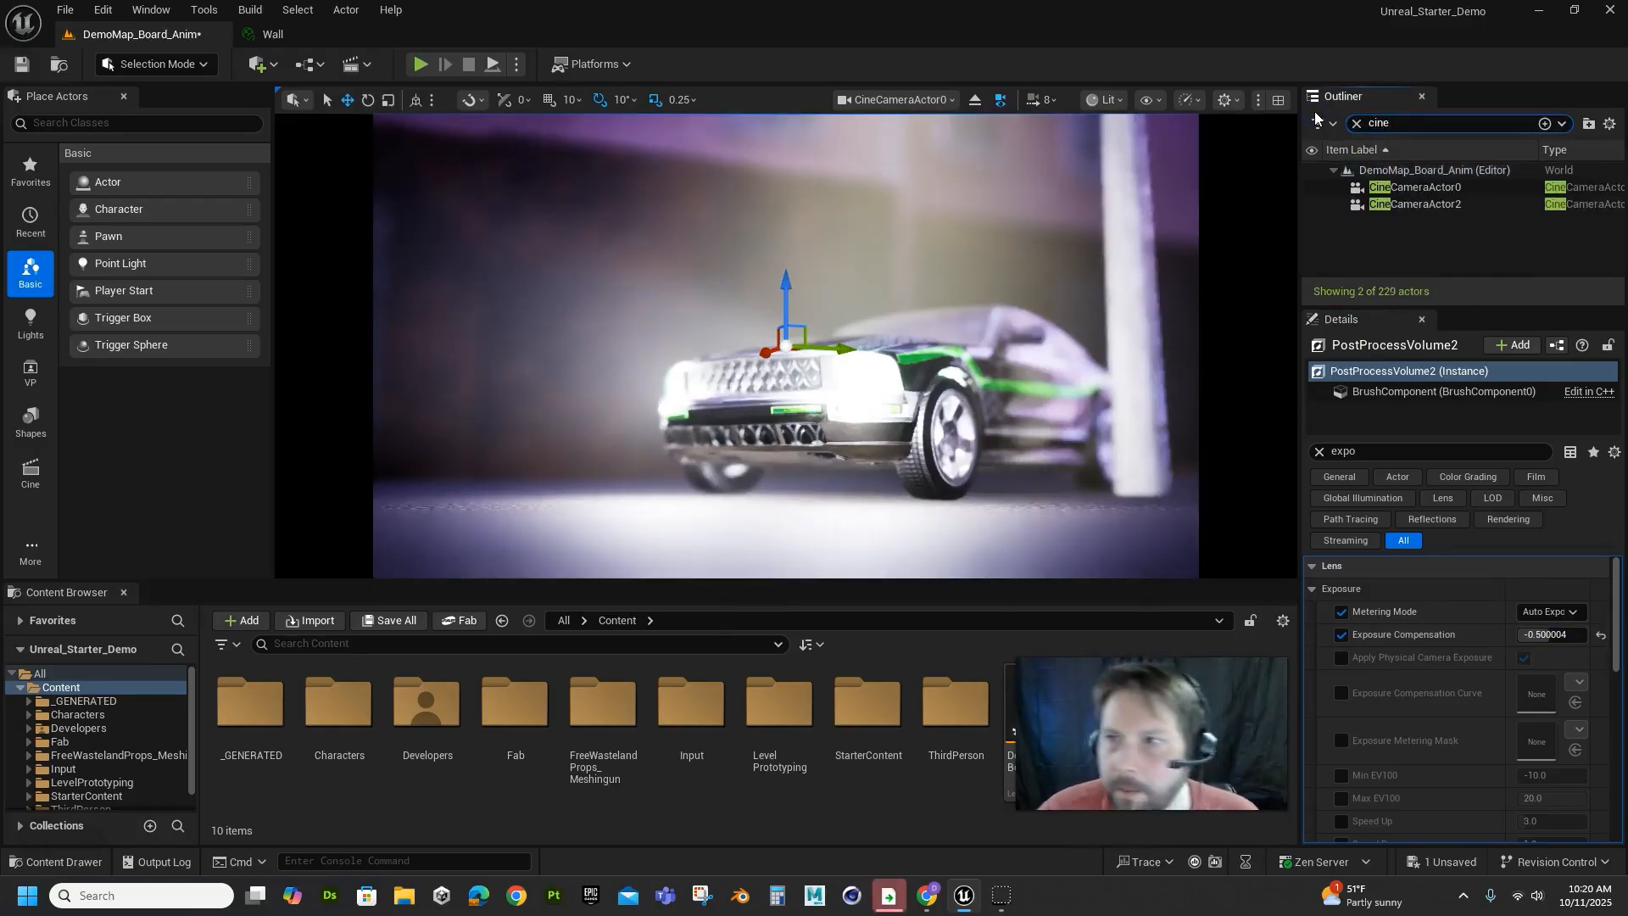
click(1447, 193)
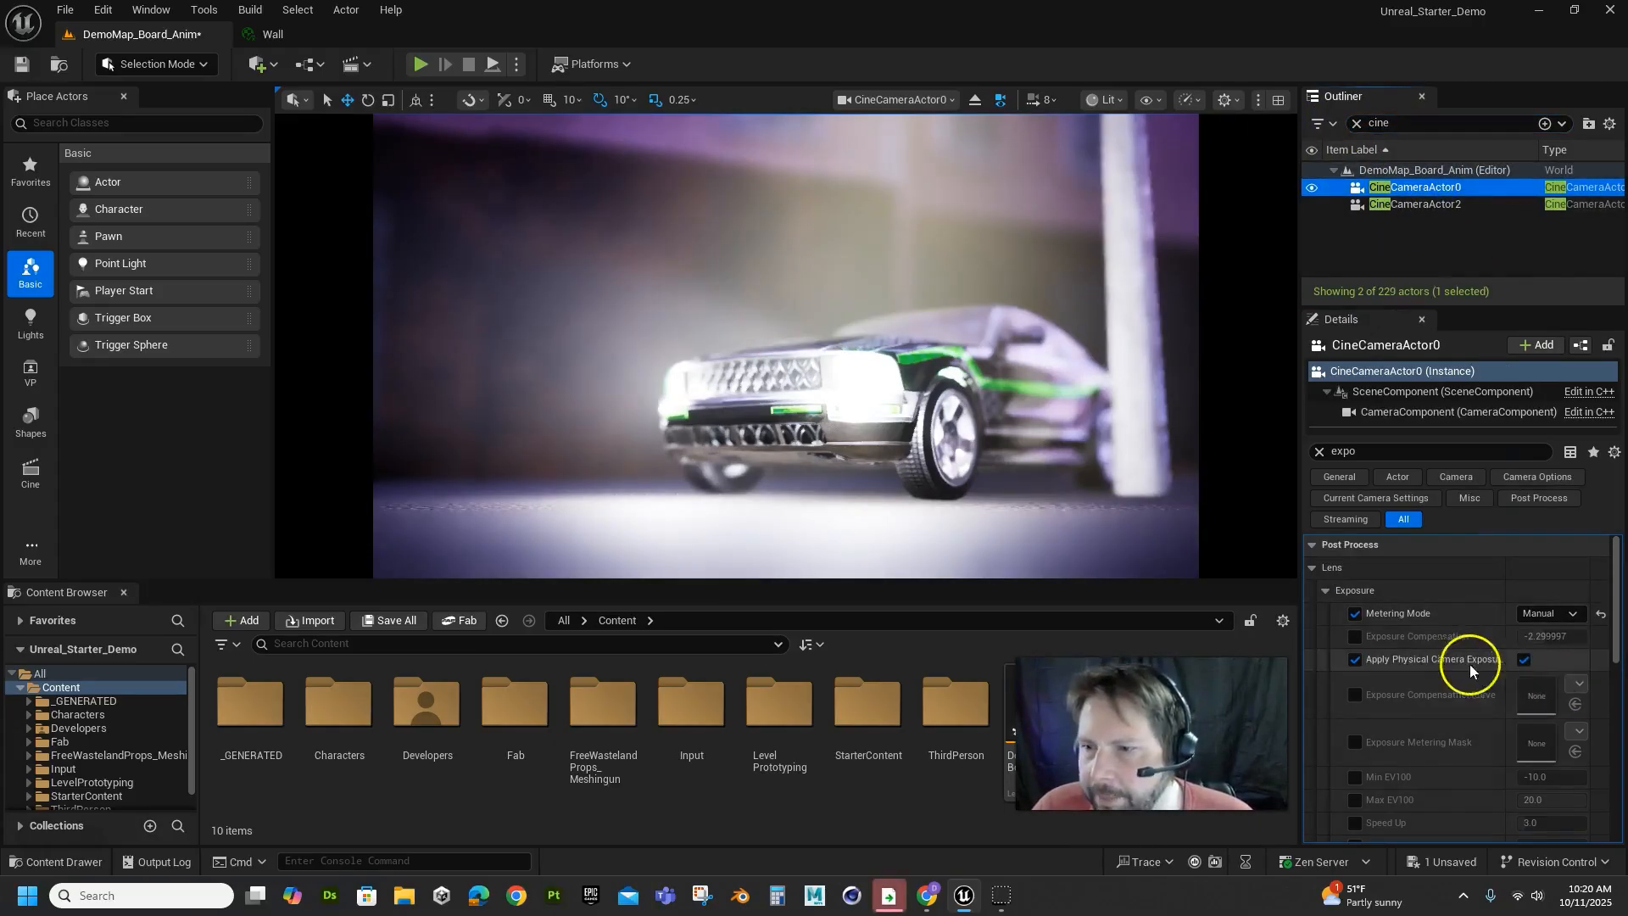
click(1356, 614)
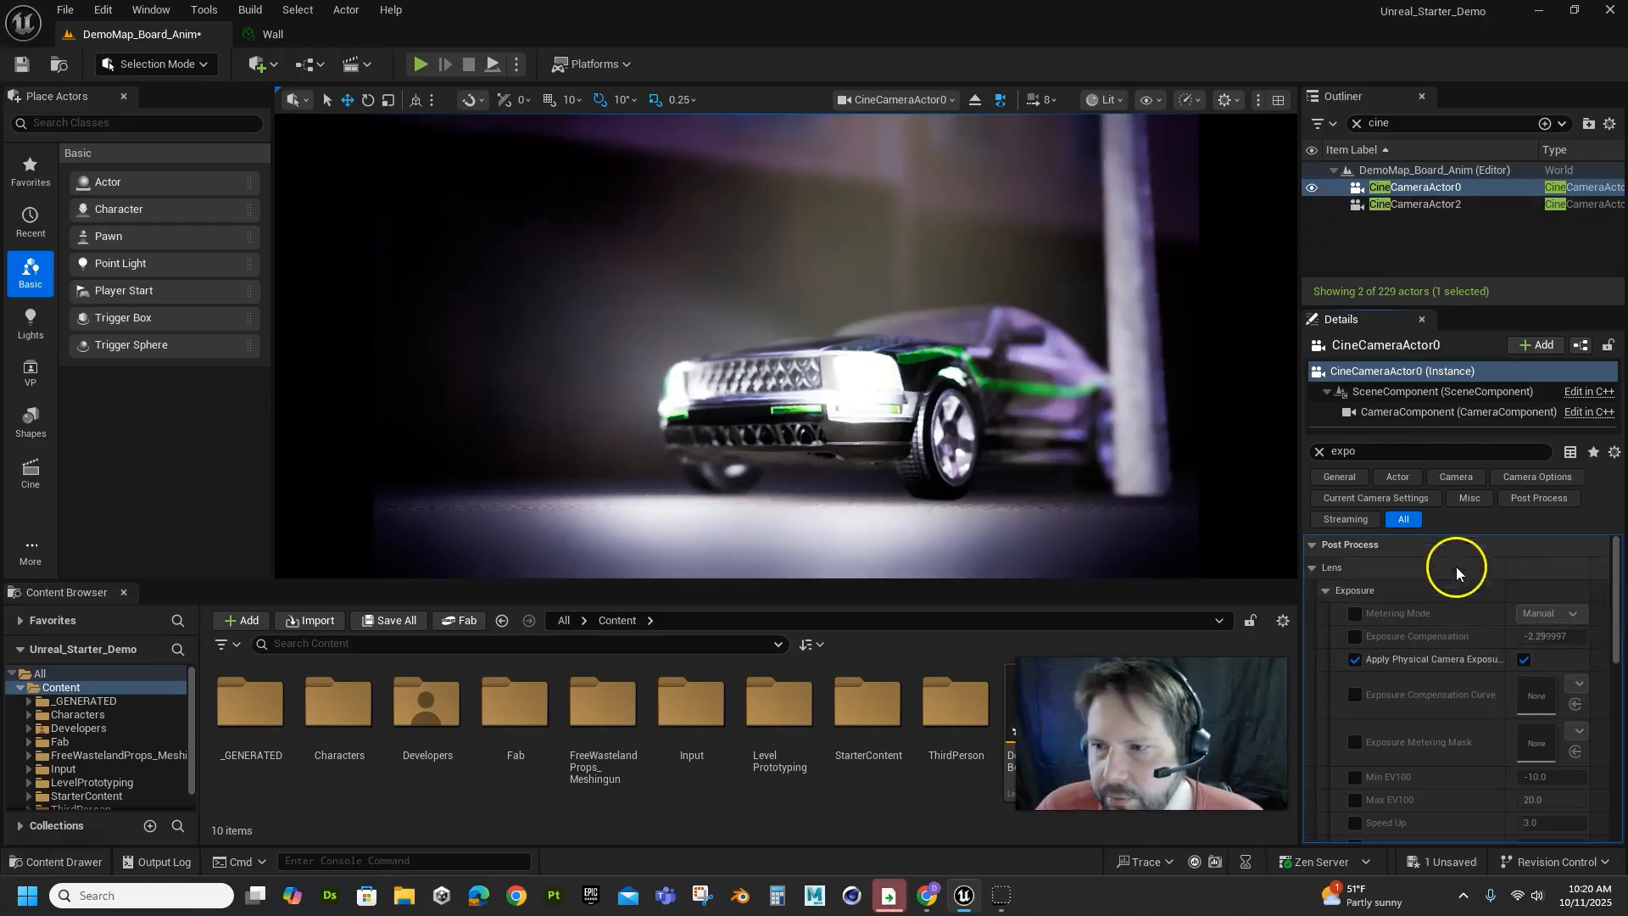
Clear the camera's property filter and raise its Current Aperture to about 0.61.
click(1320, 451)
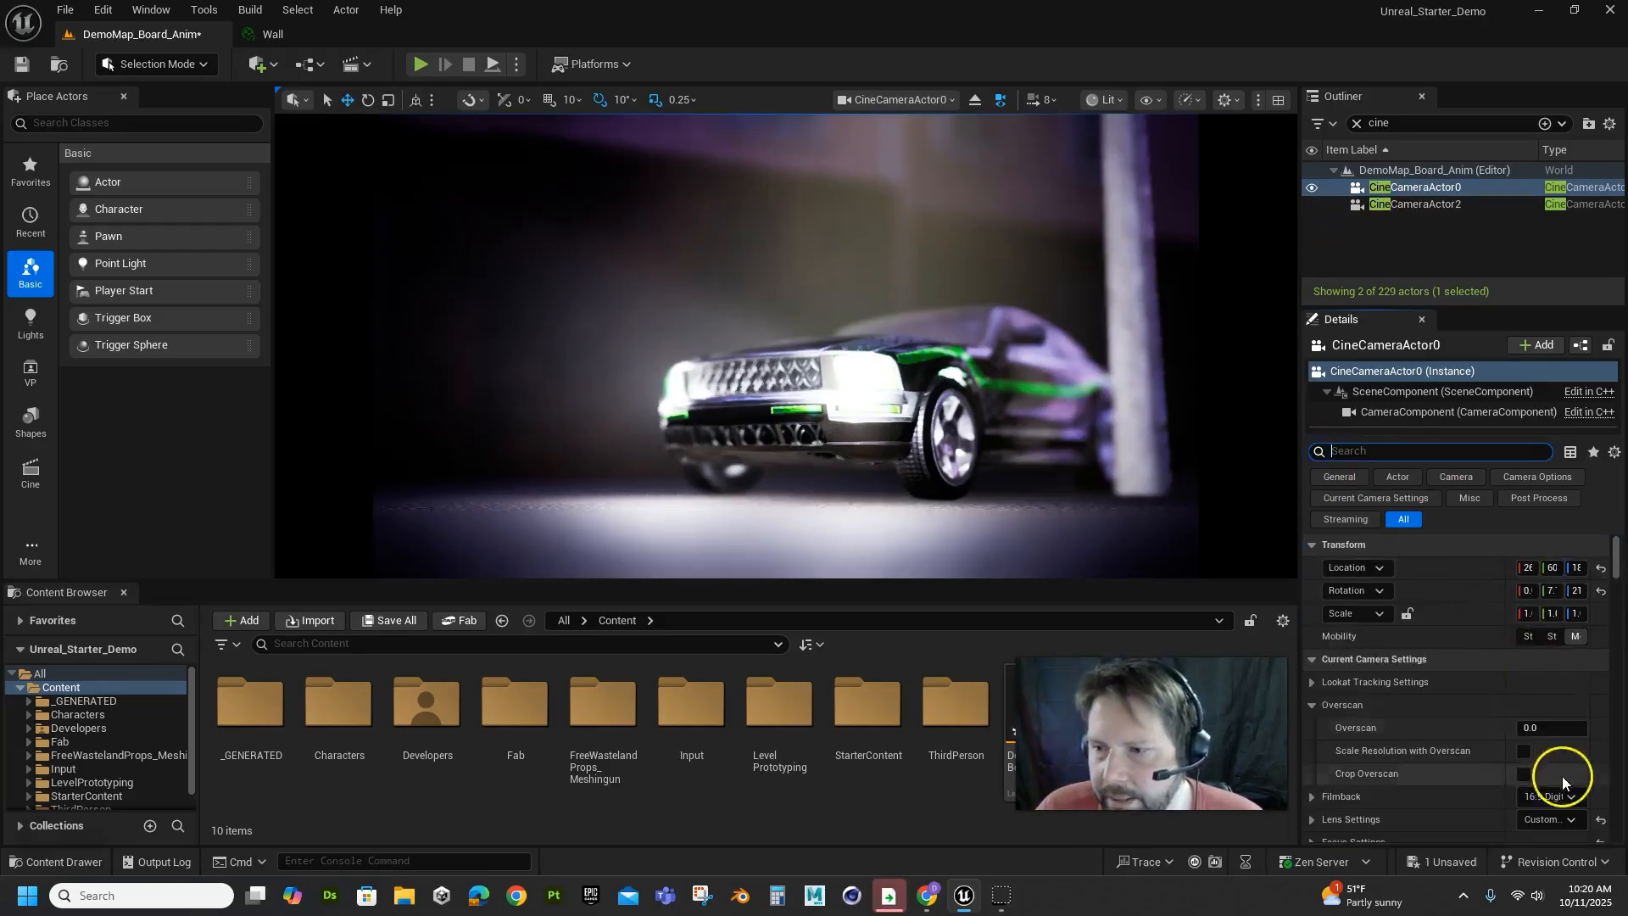
scroll(1554, 772, down, 3)
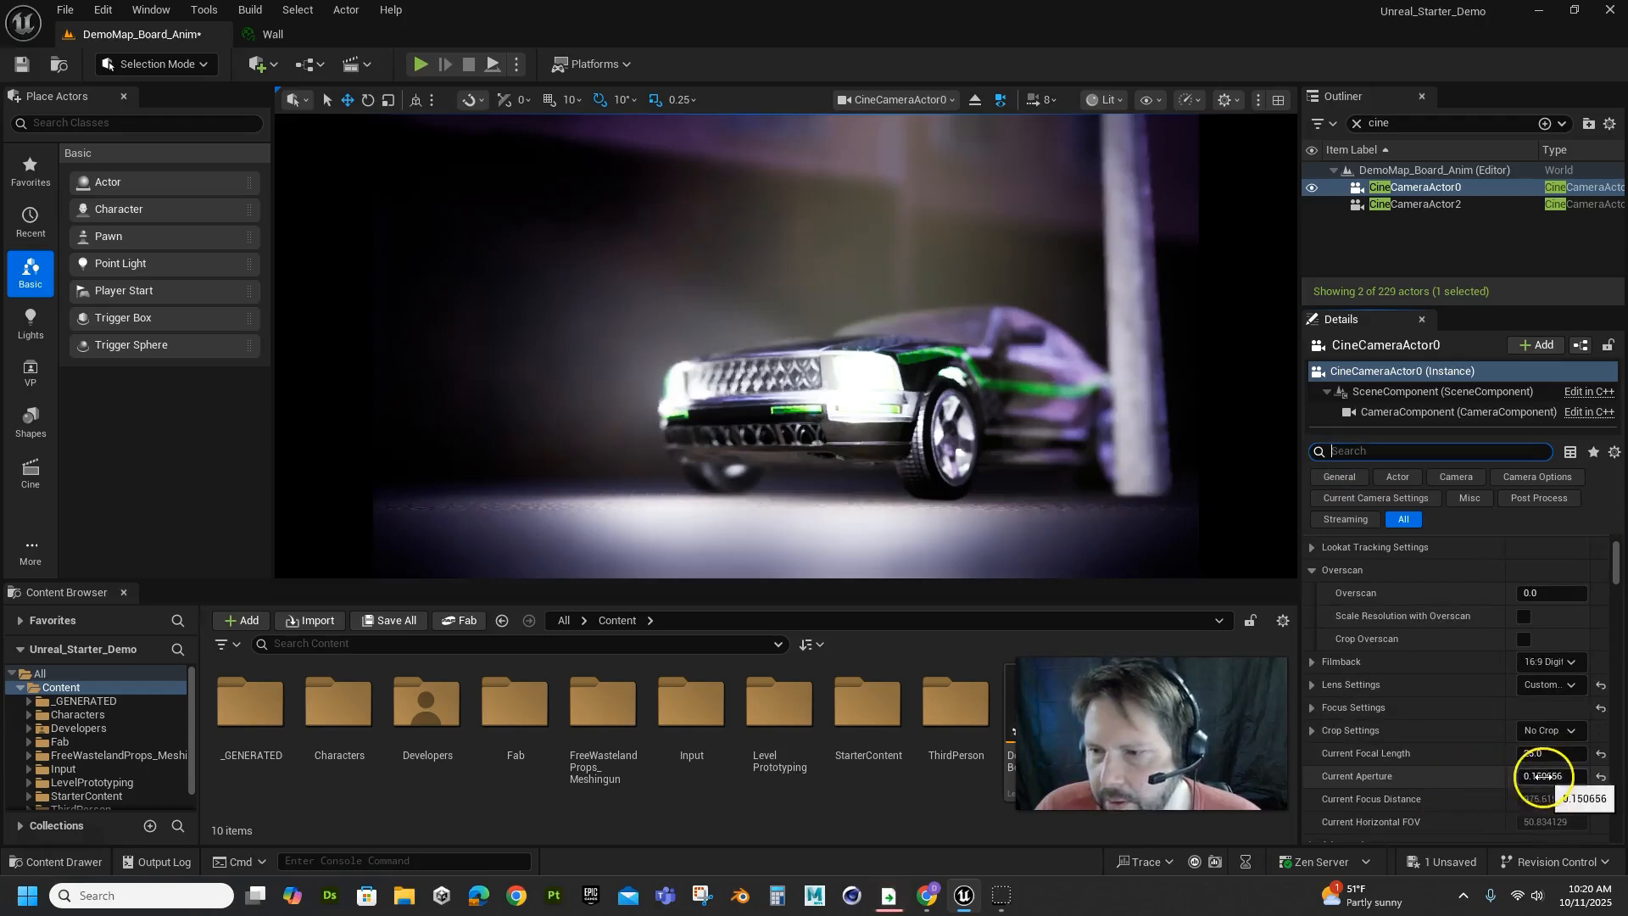
mouse_move(1545, 775)
mouse_down()
mouse_move(1597, 772)
mouse_move(1563, 768)
mouse_up()
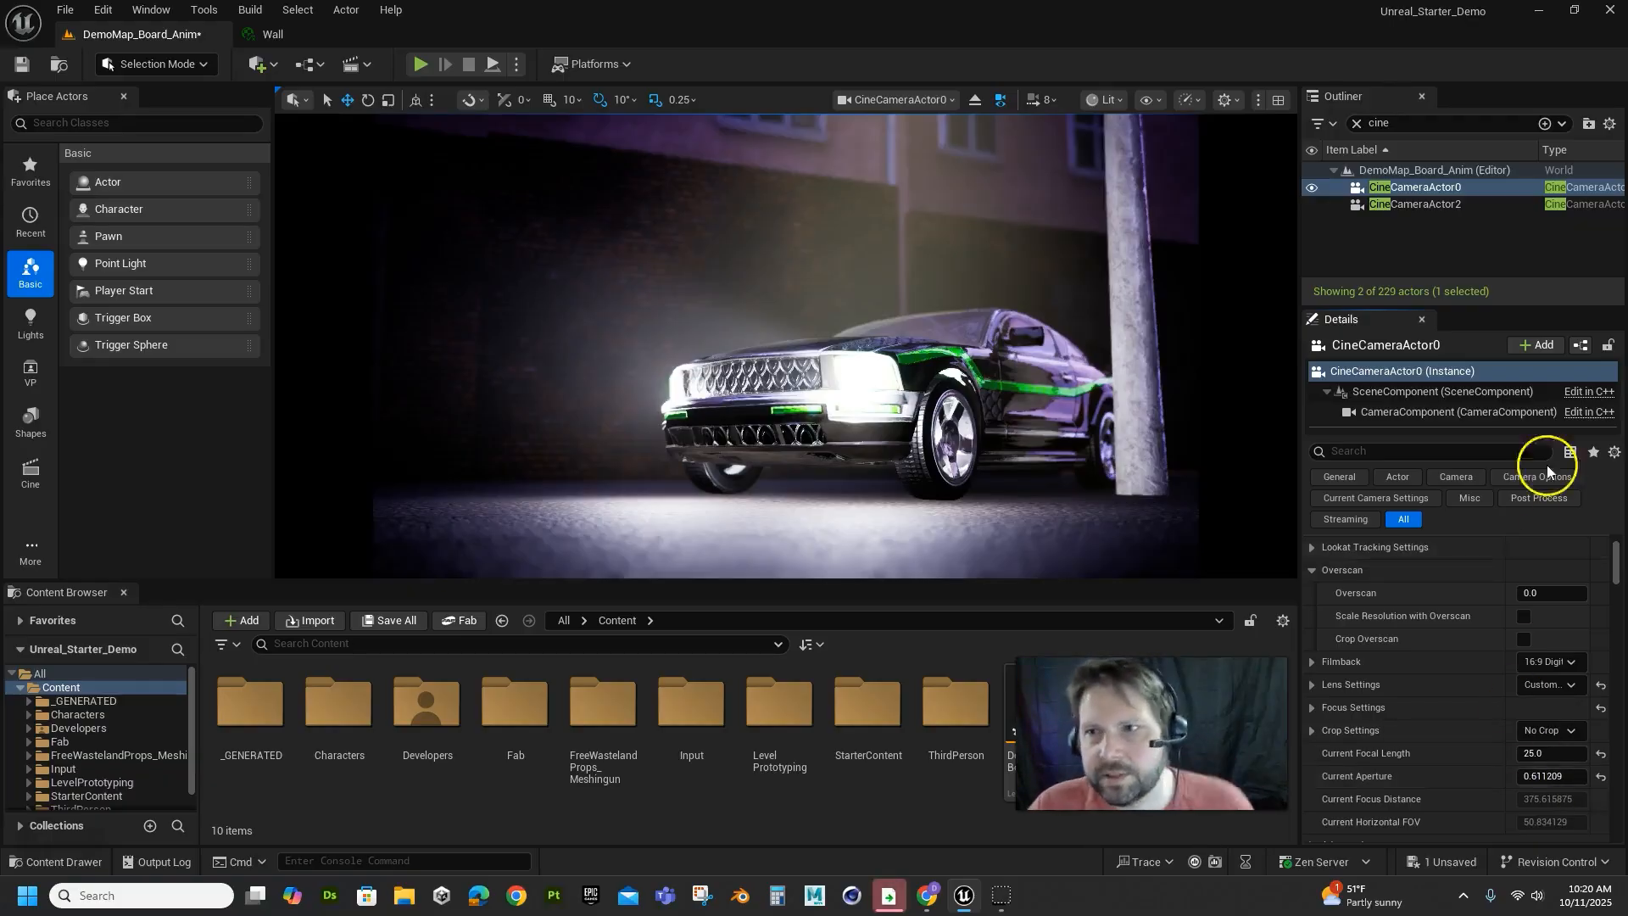
Find PostProcessVolume2 by filtering actors for "post", filter its properties by "expo" and set Exposure Compensation to about -0.8.
click(1357, 125)
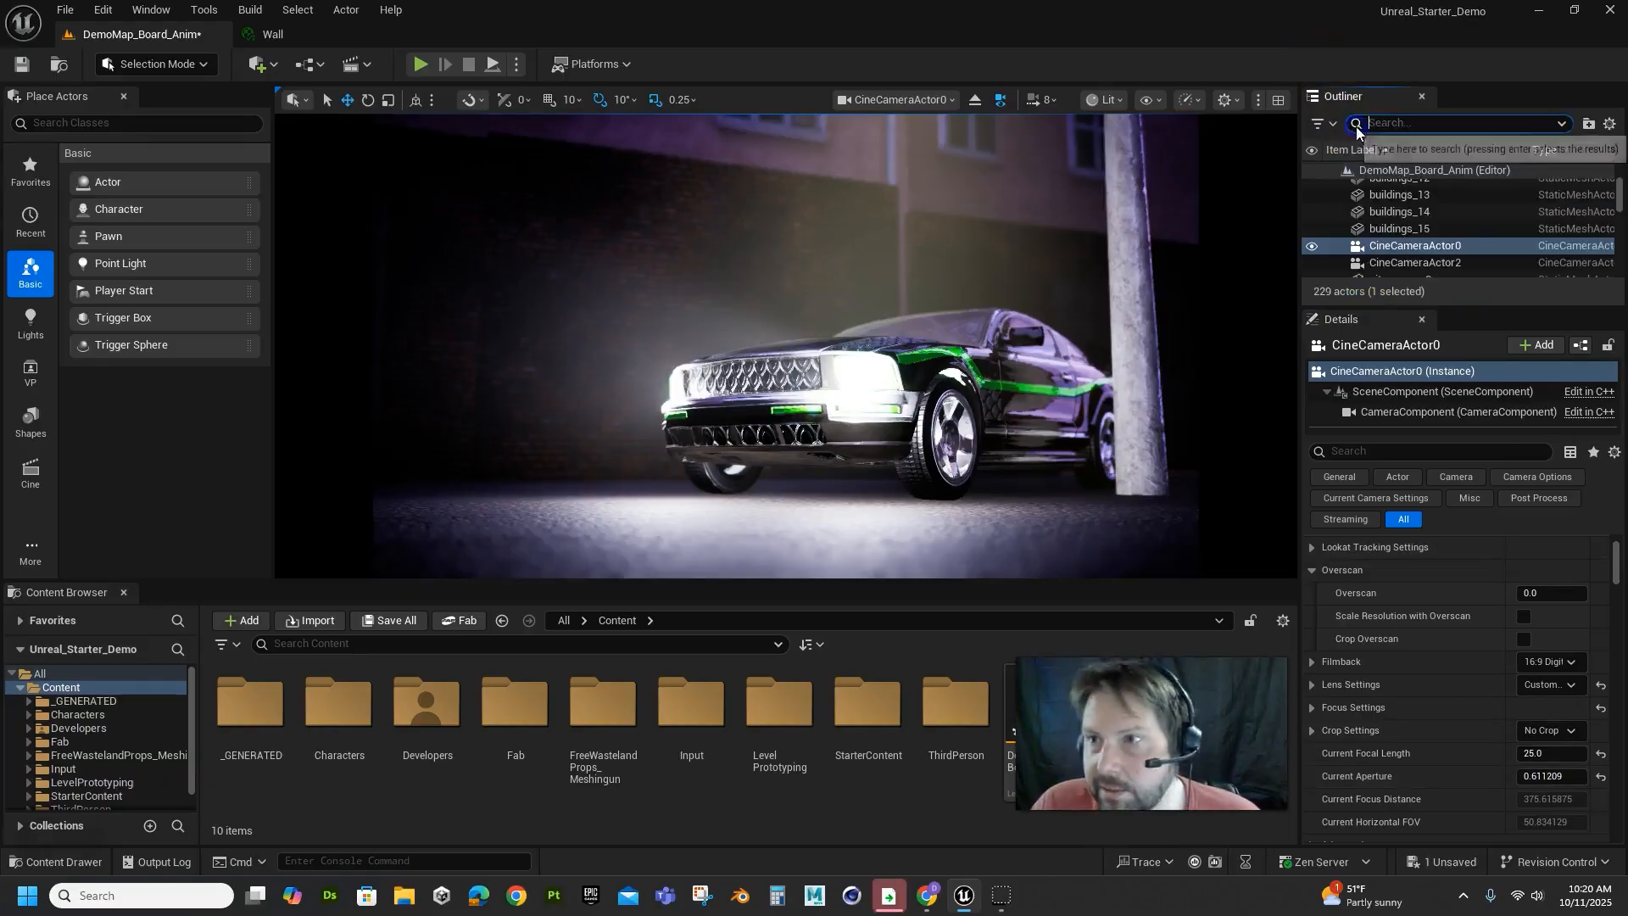
text(post)
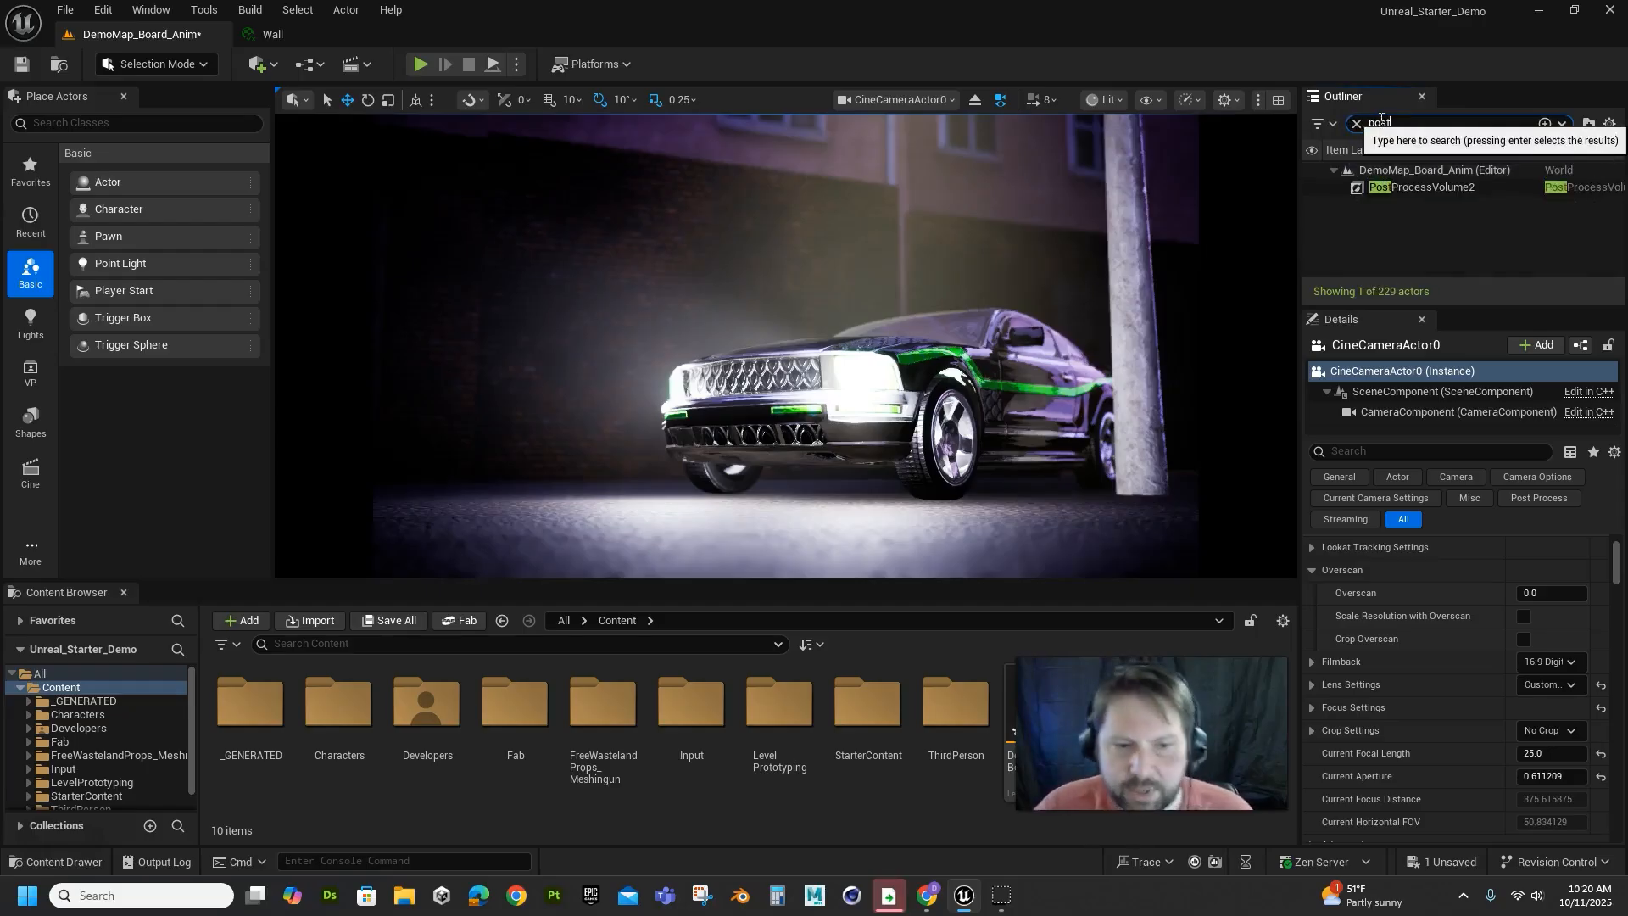
click(1403, 186)
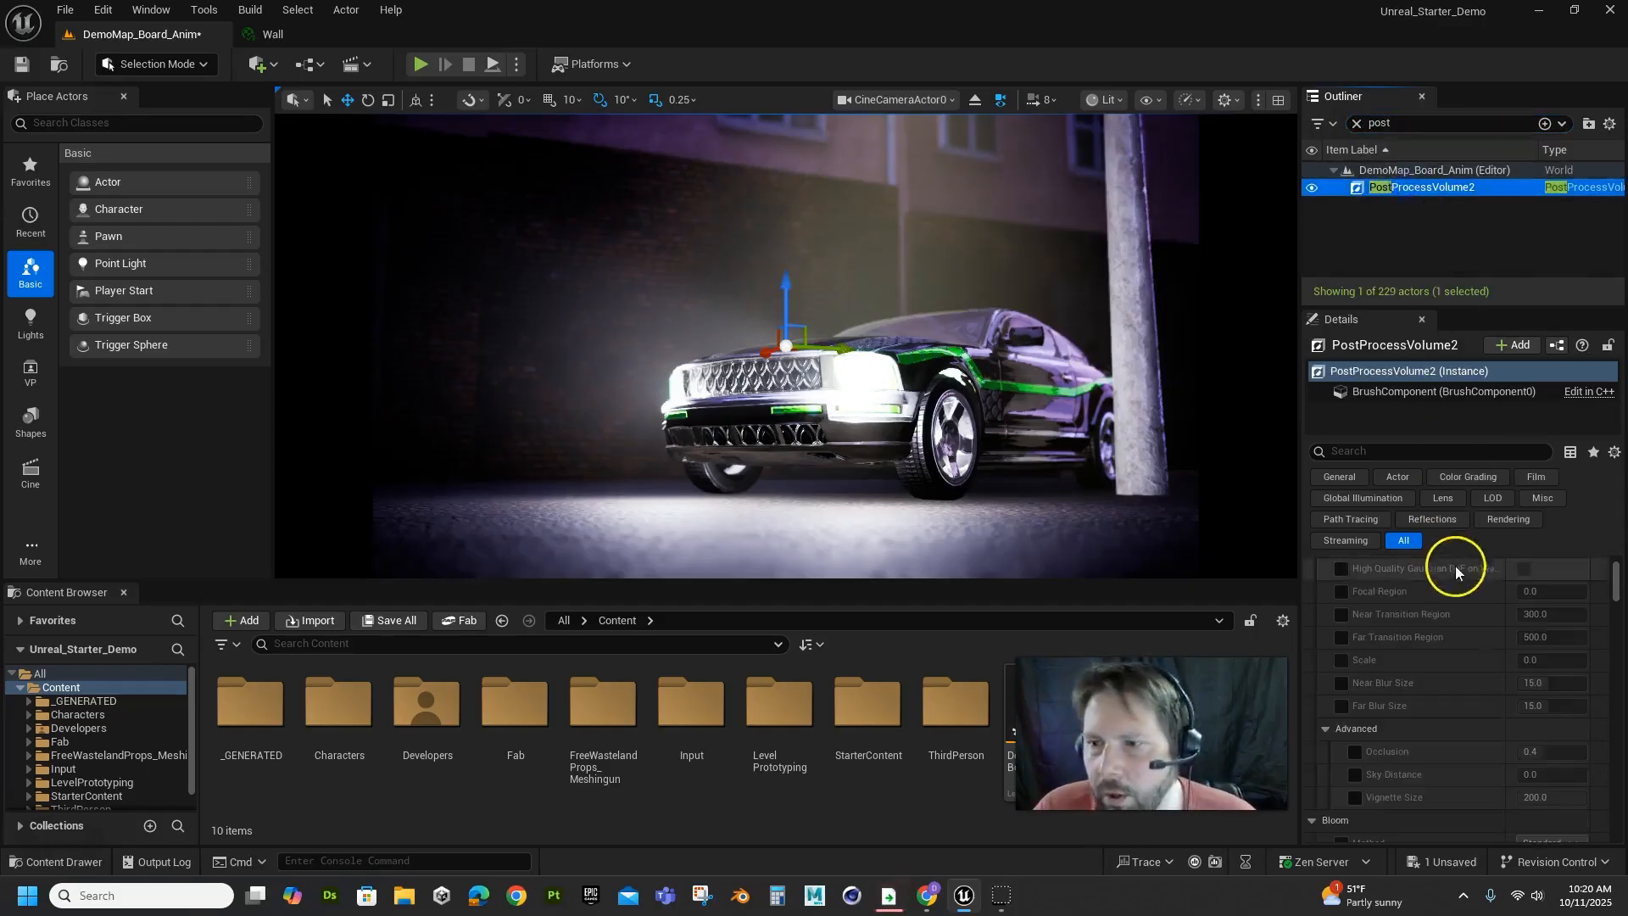
scroll(1467, 782, down, 10)
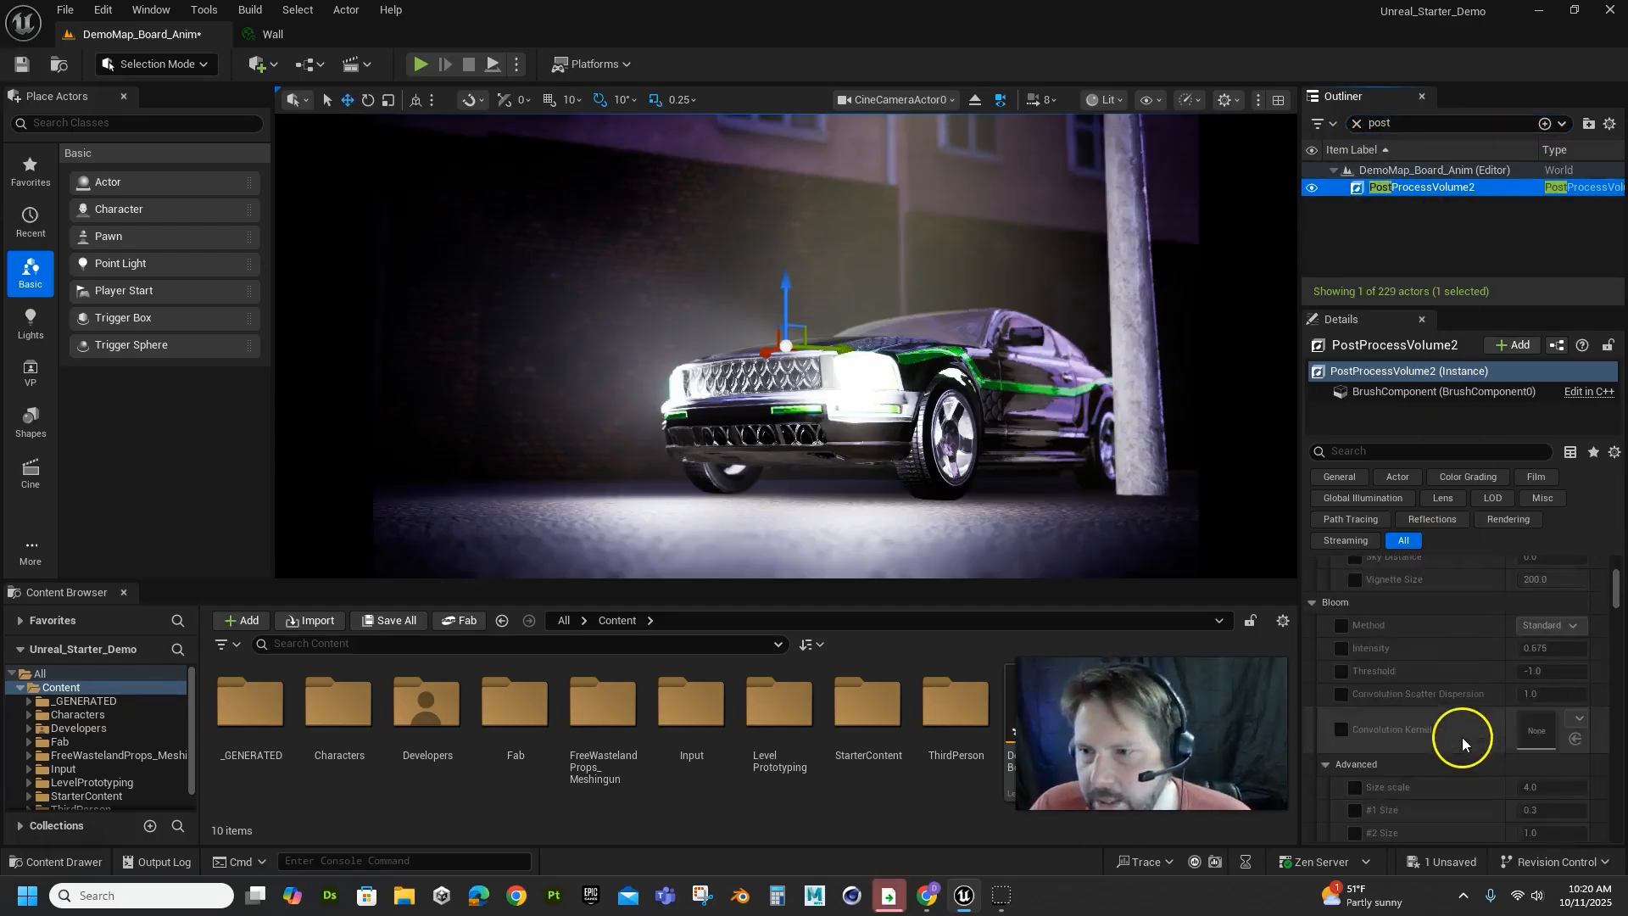
click(1350, 453)
text(expo)
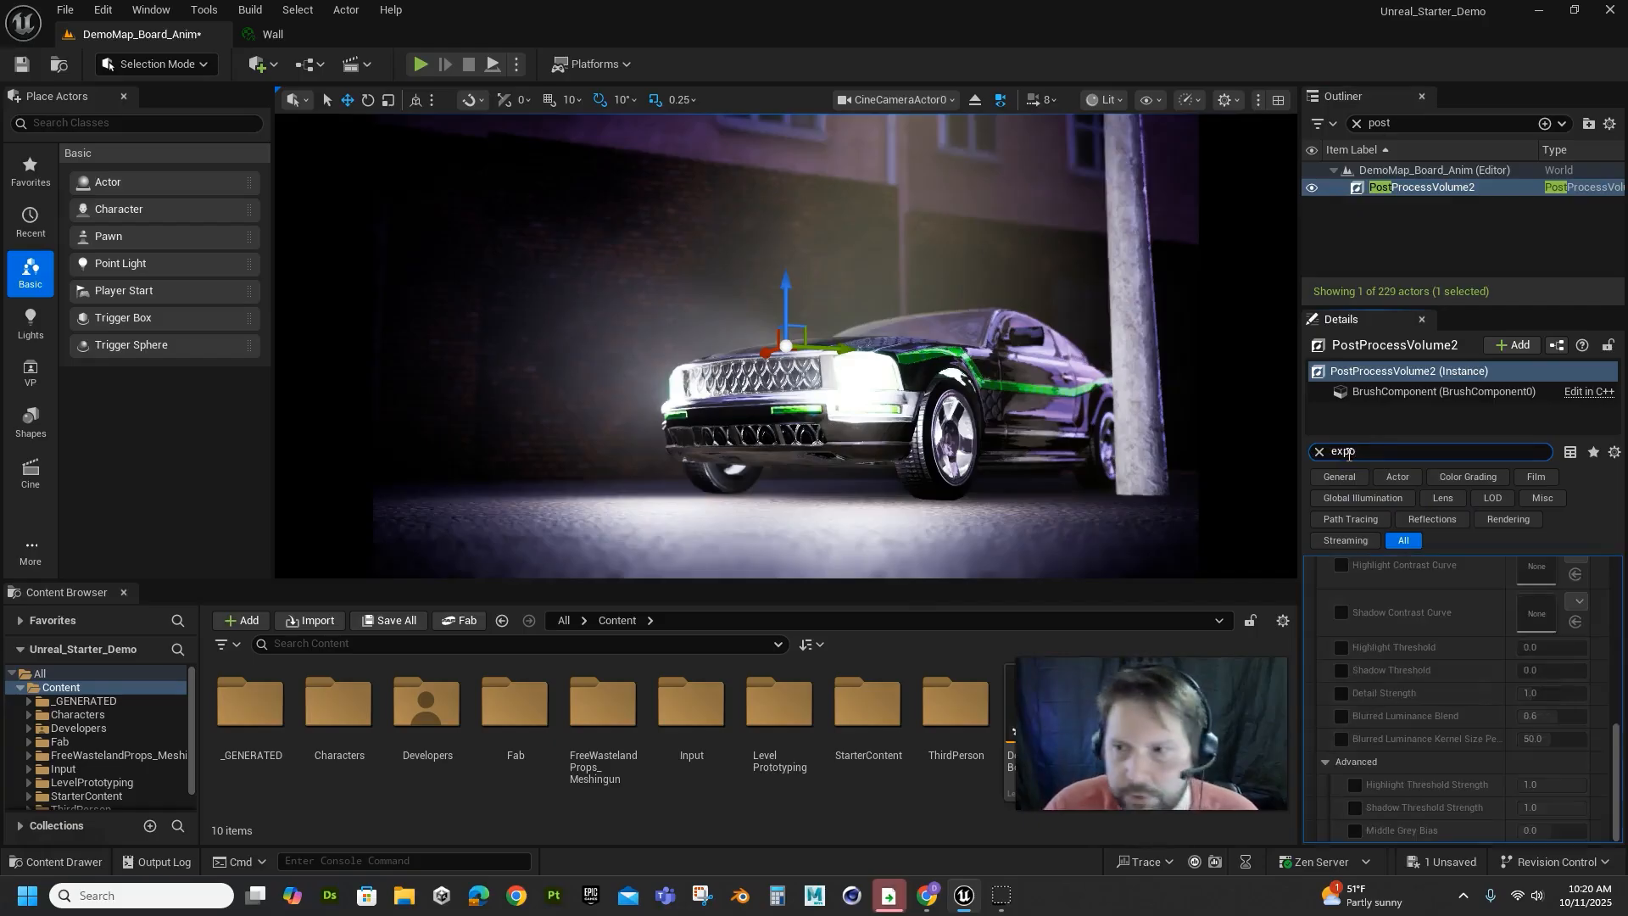
scroll(1391, 609, up, 5)
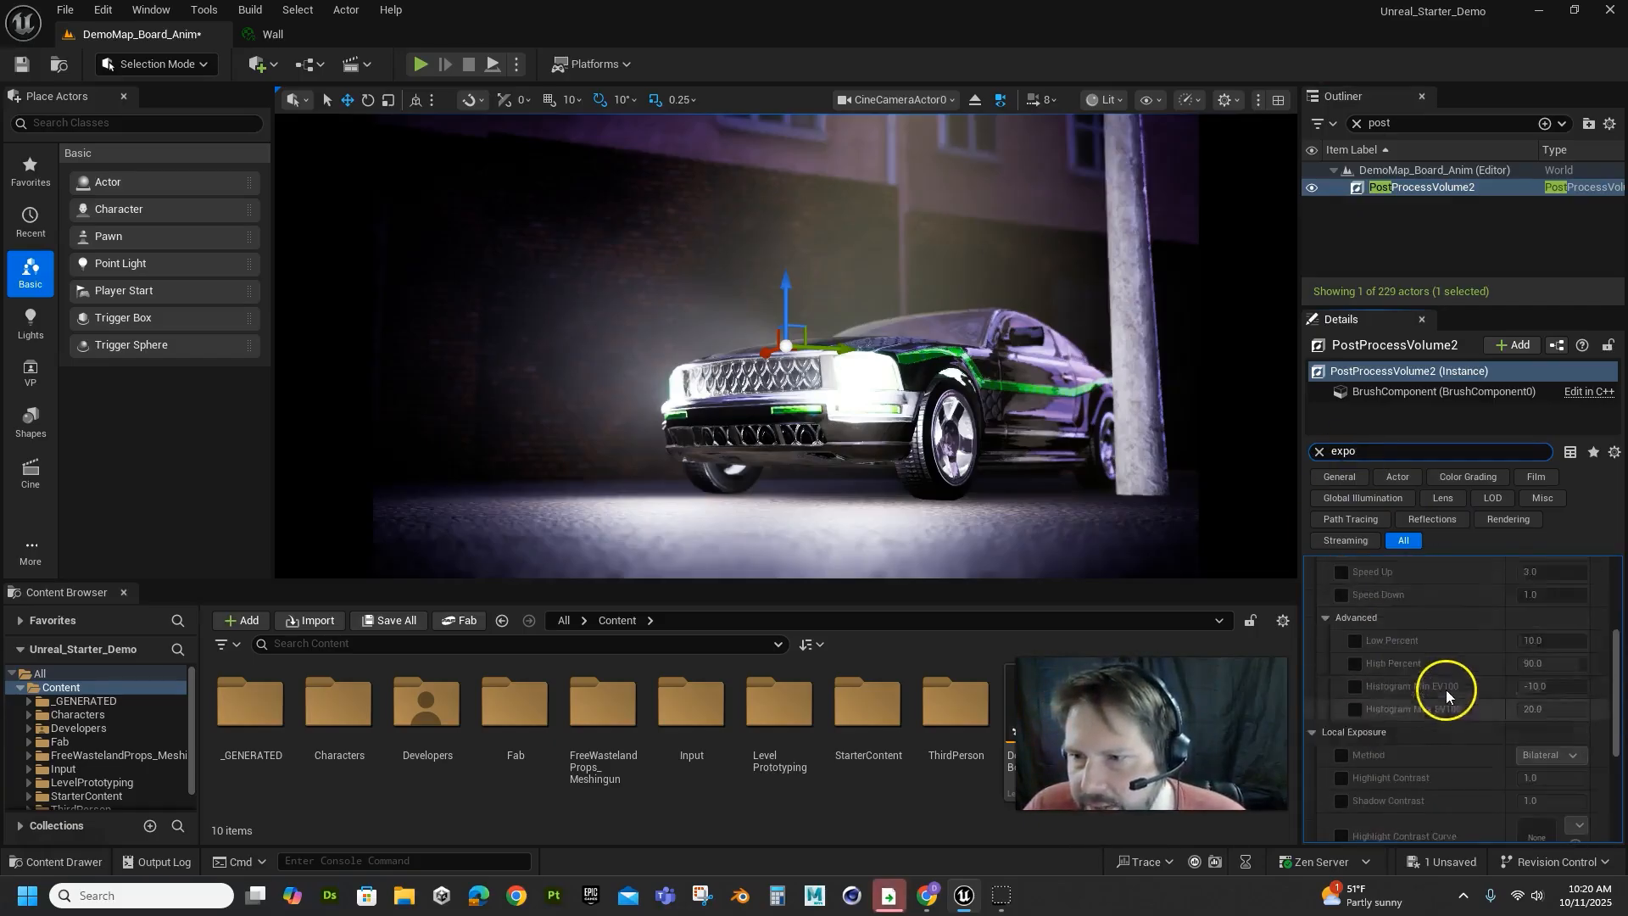
drag(1544, 634, 1544, 638)
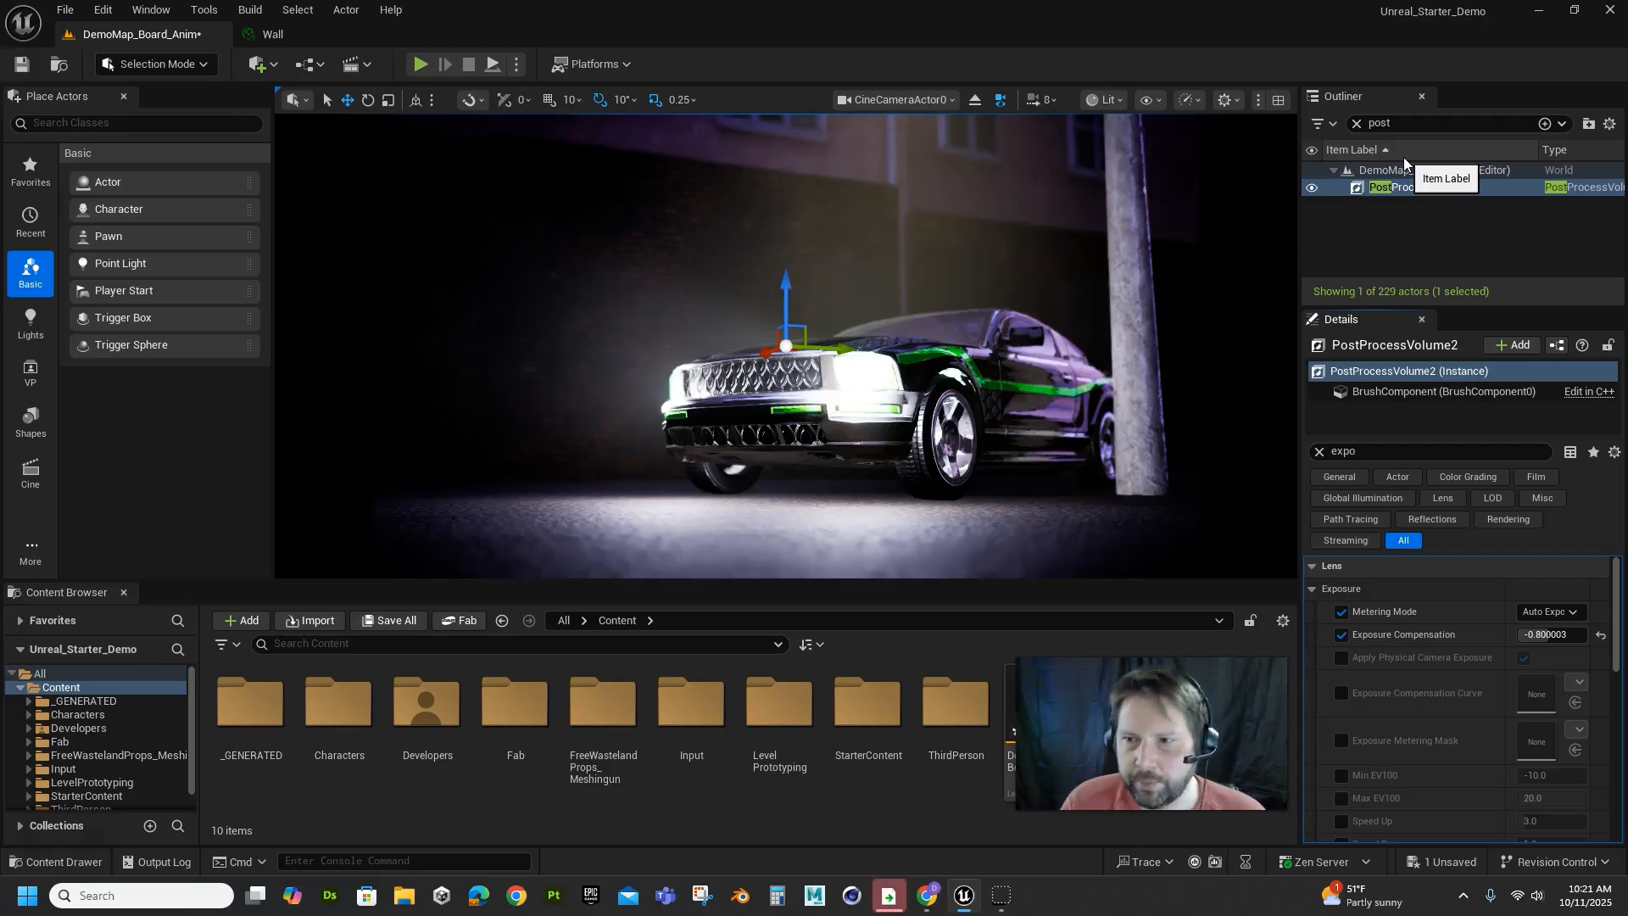
Filter the volume's properties by "chromat" and enable Chromatic Aberration with Intensity about 4.45 and Start Offset about 0.455.
click(1398, 452)
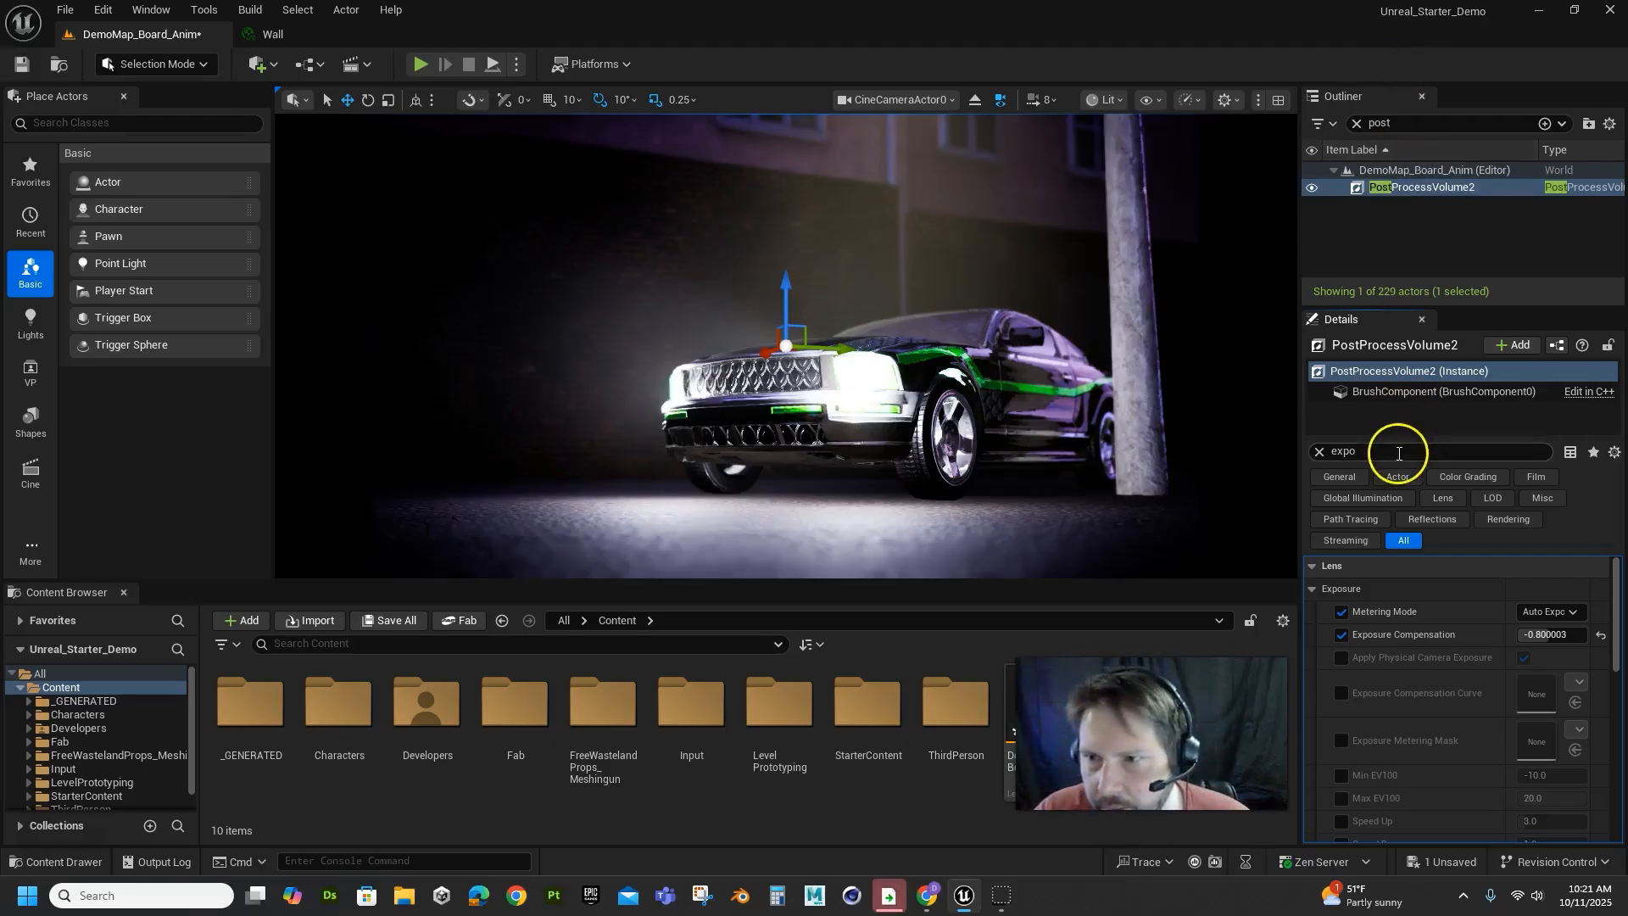
key(BackSpace)
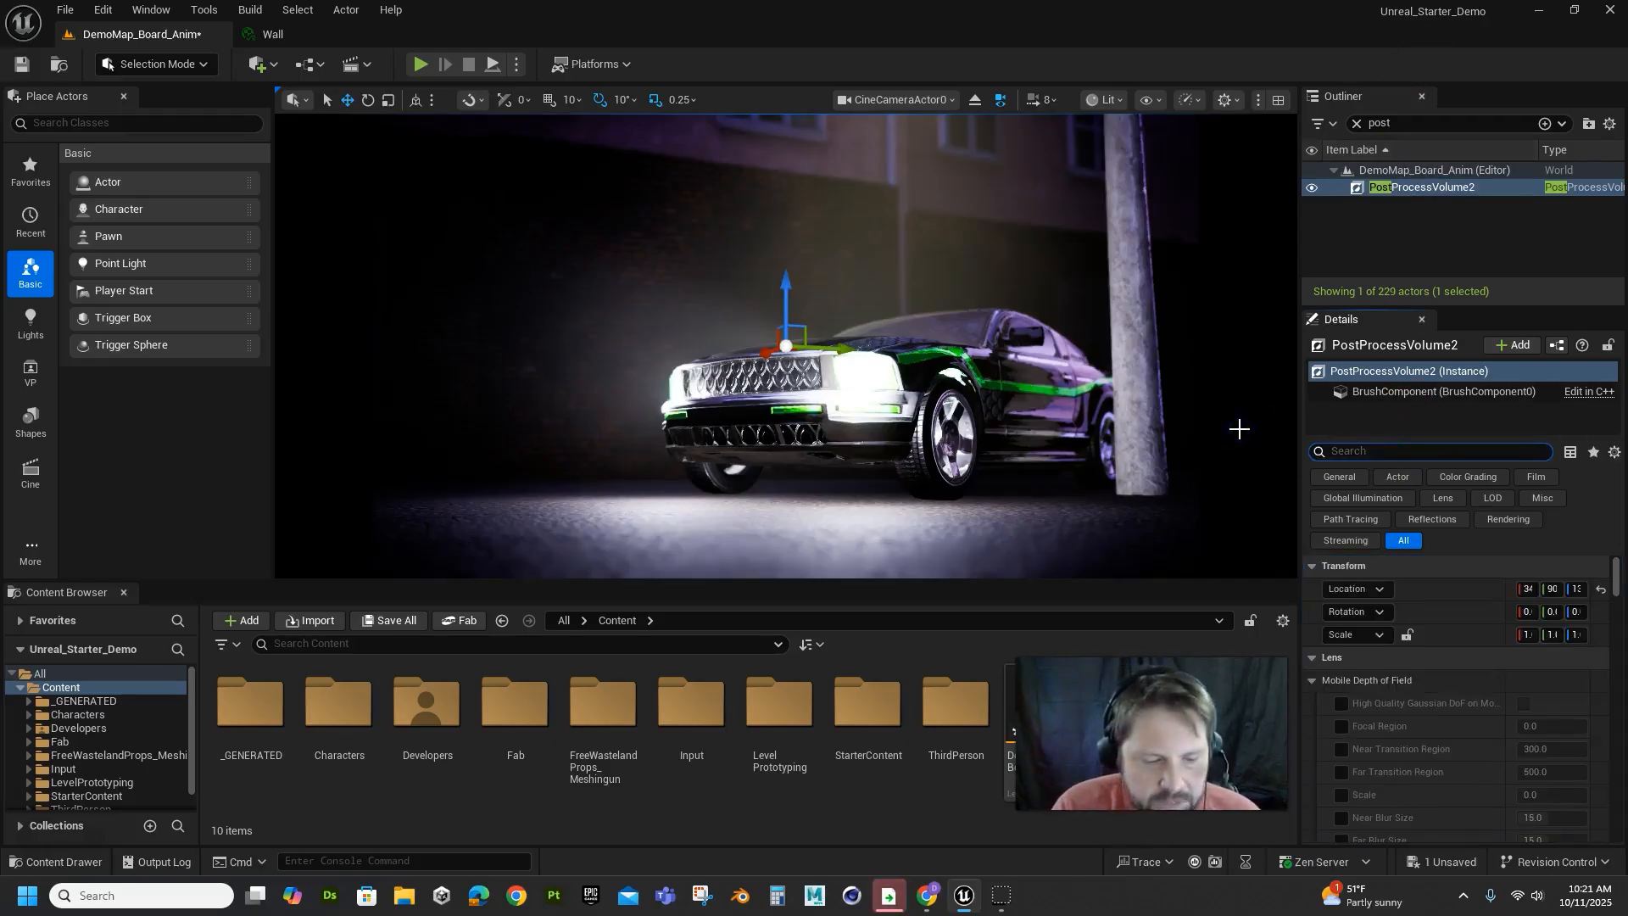
text(chromat)
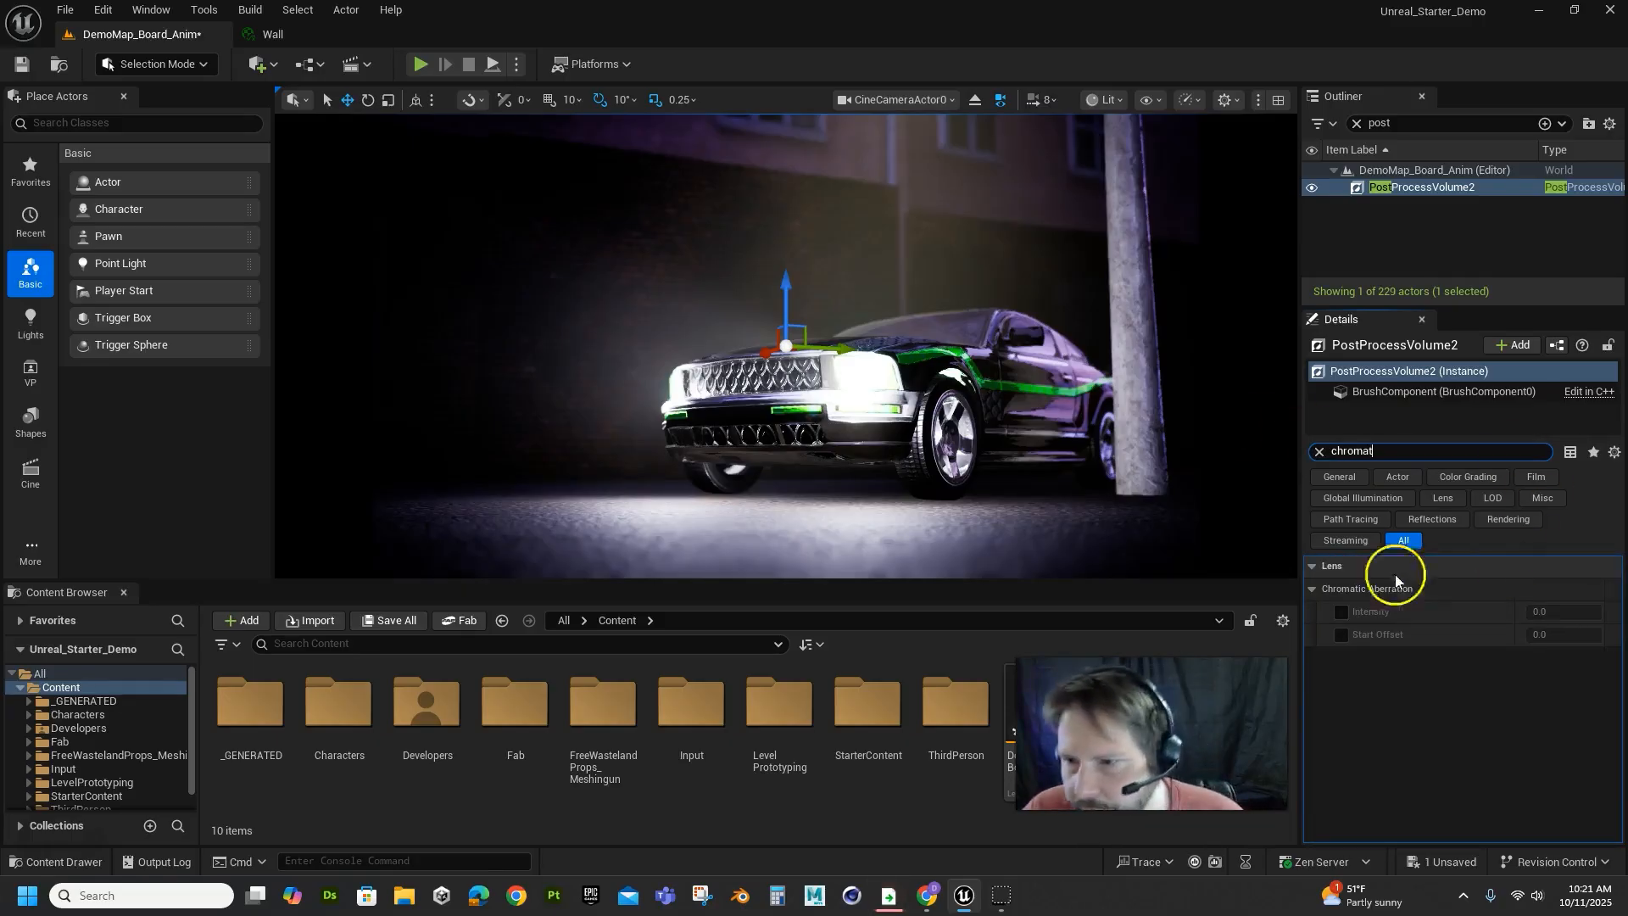
click(1341, 611)
click(1342, 634)
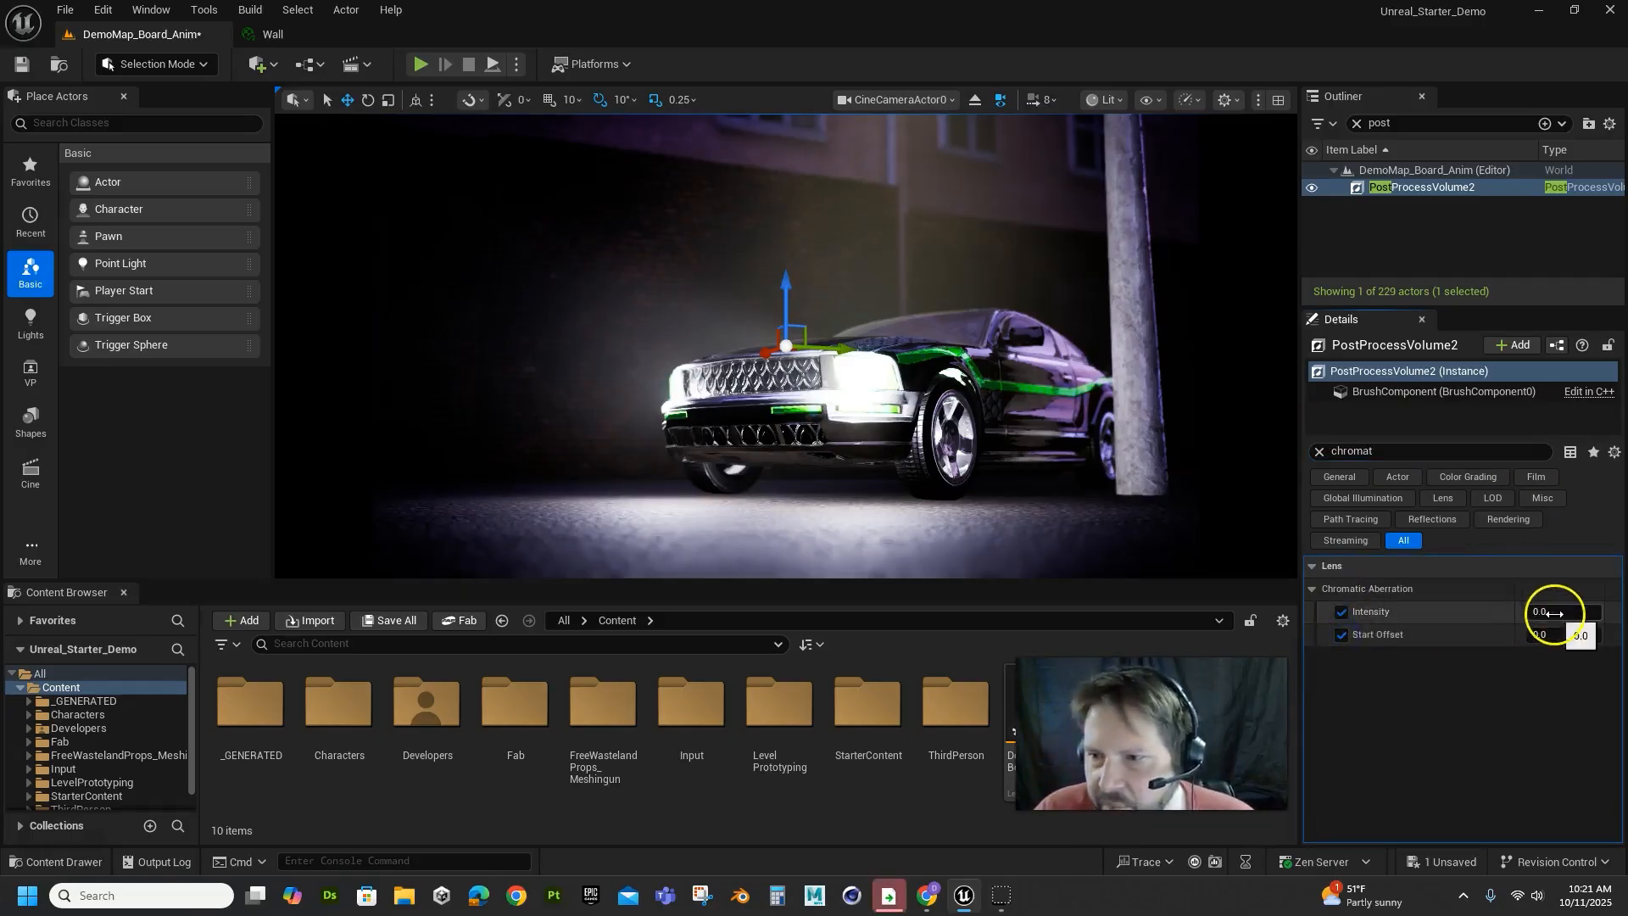
mouse_move(1552, 612)
mouse_down()
mouse_move(1622, 642)
mouse_move(1572, 627)
mouse_move(1584, 597)
mouse_move(1533, 627)
mouse_move(1547, 622)
mouse_up()
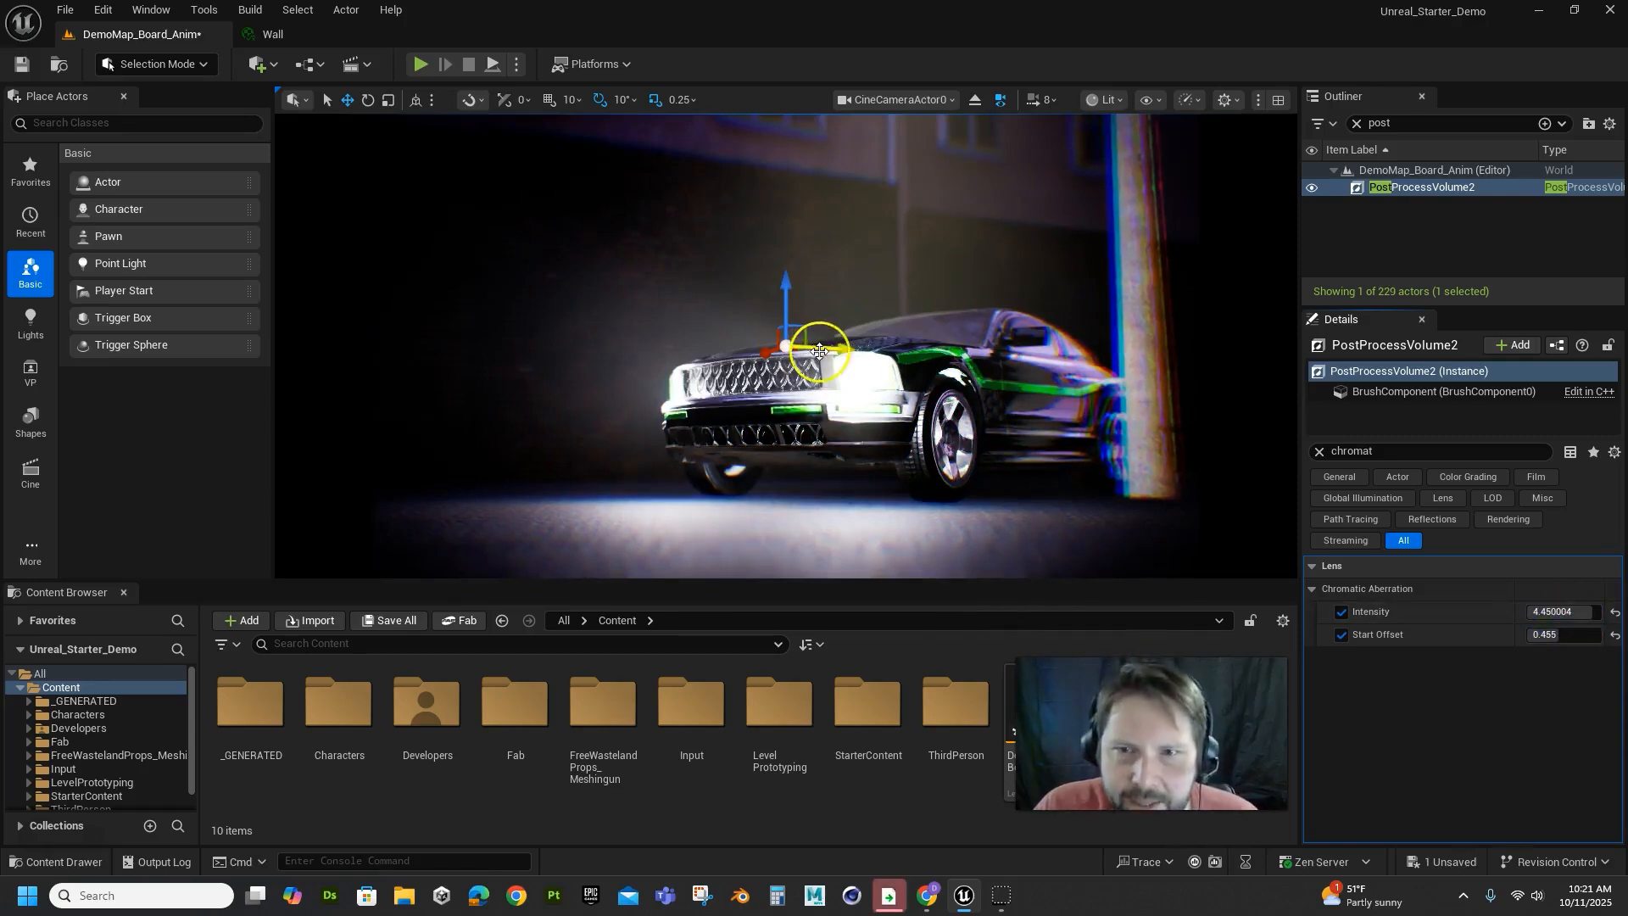
Select the car mesh, move it across the view to compare the chromatic aberration, and undo the move.
click(949, 334)
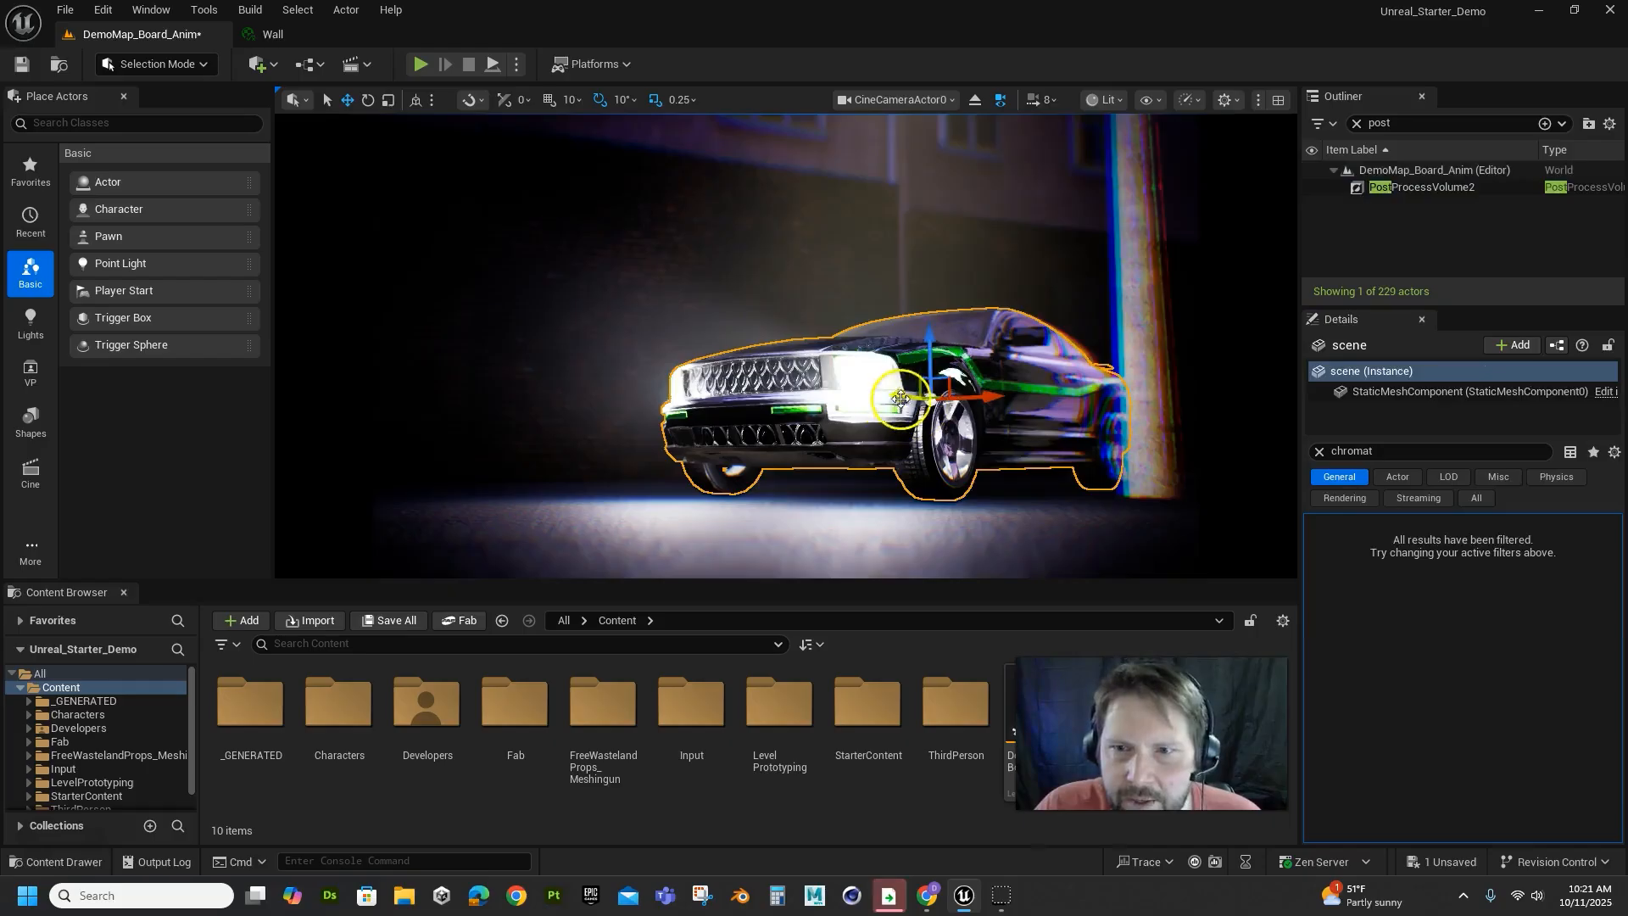
drag(920, 407, 1030, 346)
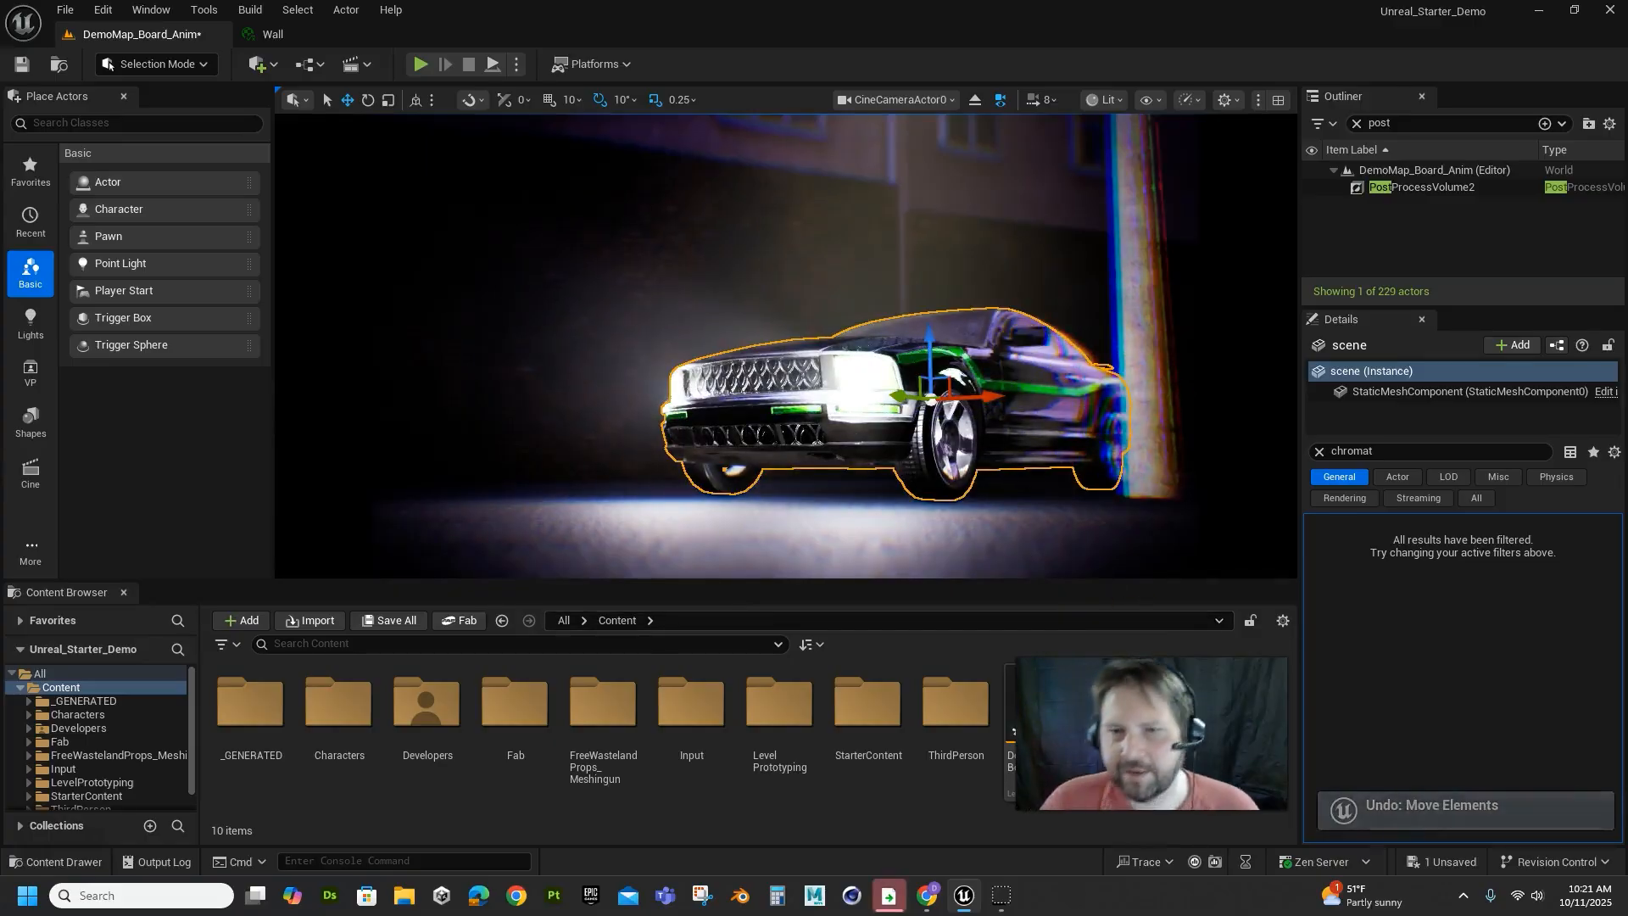